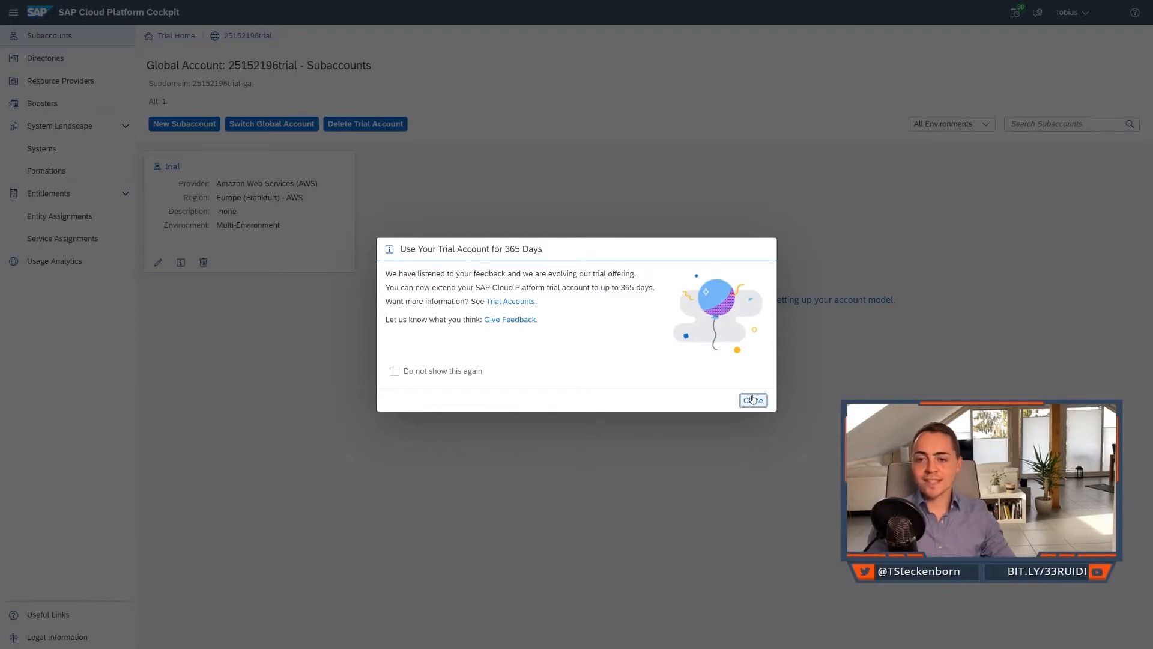
Dismiss the trial notice and start the booster "Set up account for Workflow Management".
{"action": "left_click", "coordinate": [753, 399]}
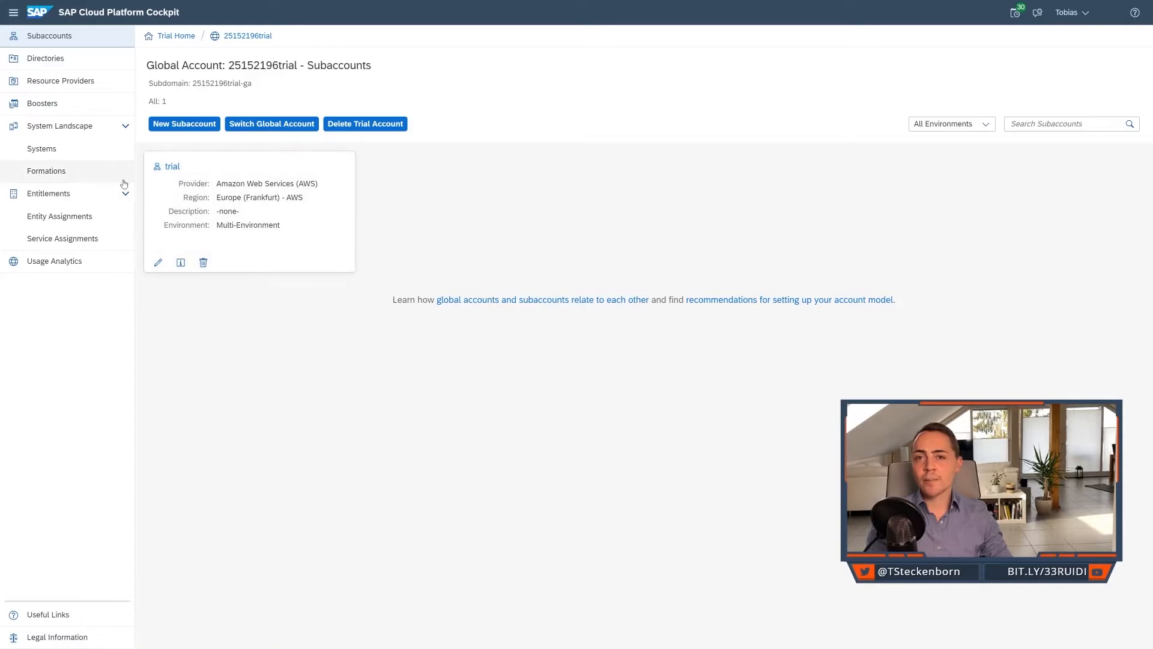
{"action": "left_click", "coordinate": [69, 109]}
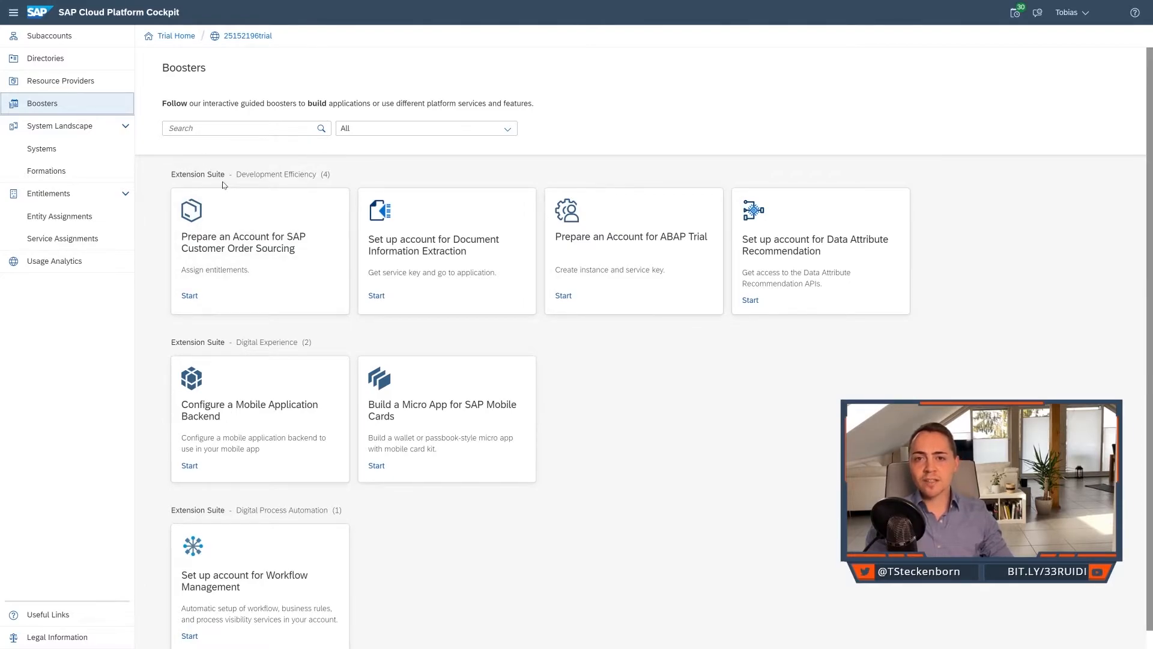
{"action": "scroll", "coordinate": [232, 234], "scroll_direction": "down", "scroll_amount": 1}
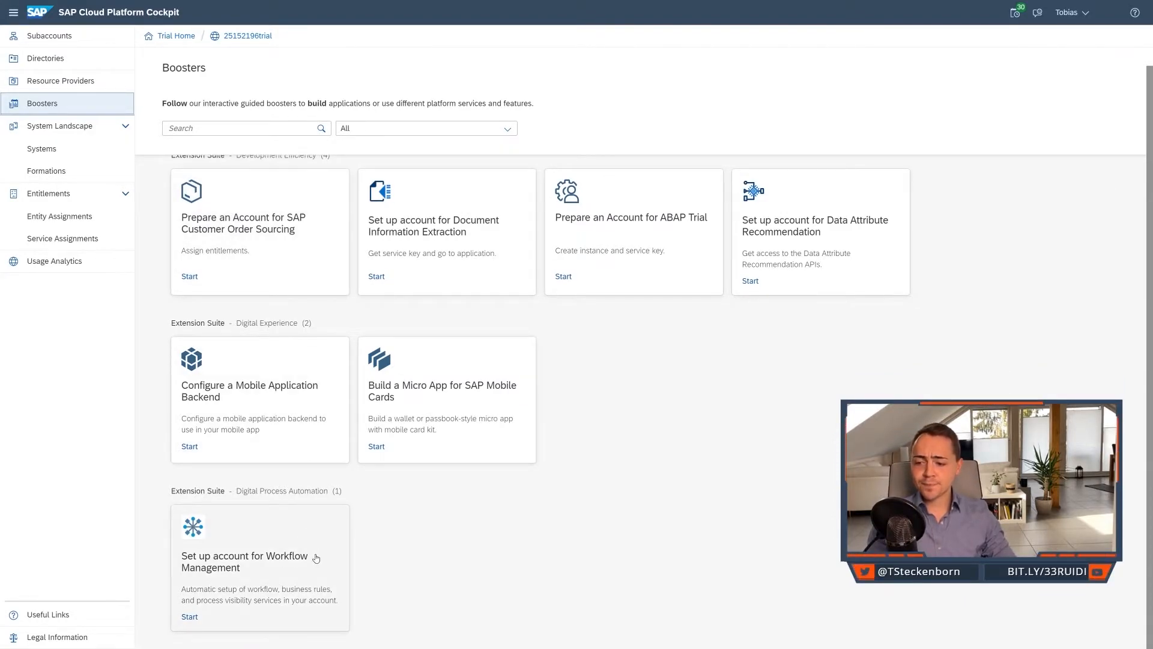
{"action": "left_click", "coordinate": [244, 601]}
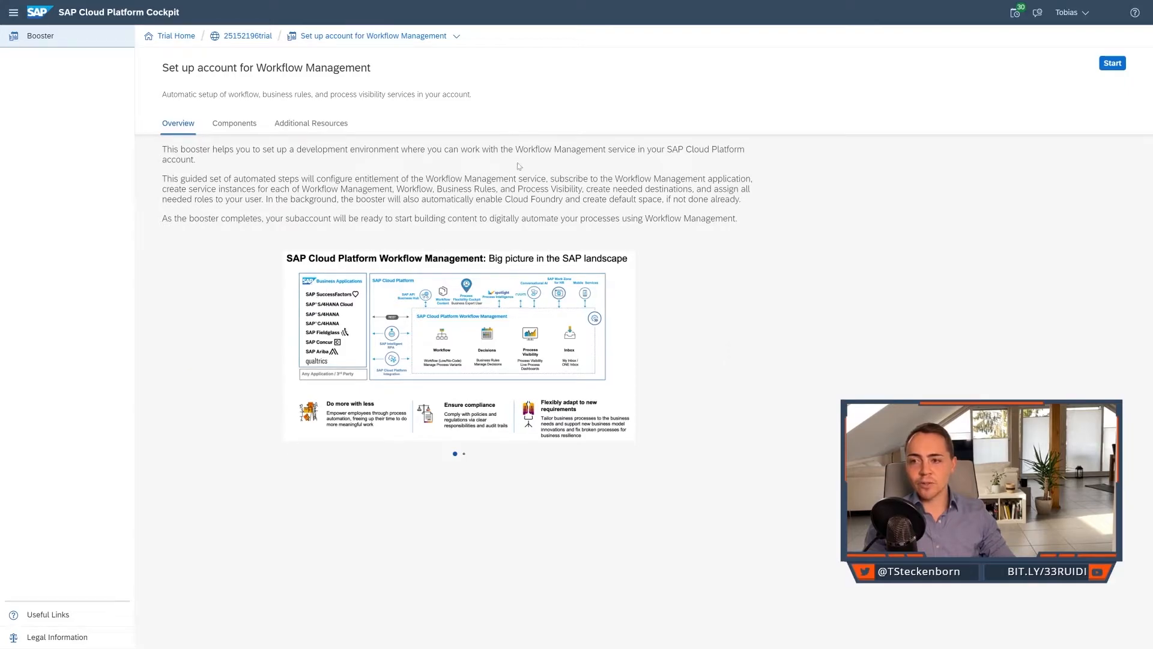
{"action": "left_click", "coordinate": [1113, 66]}
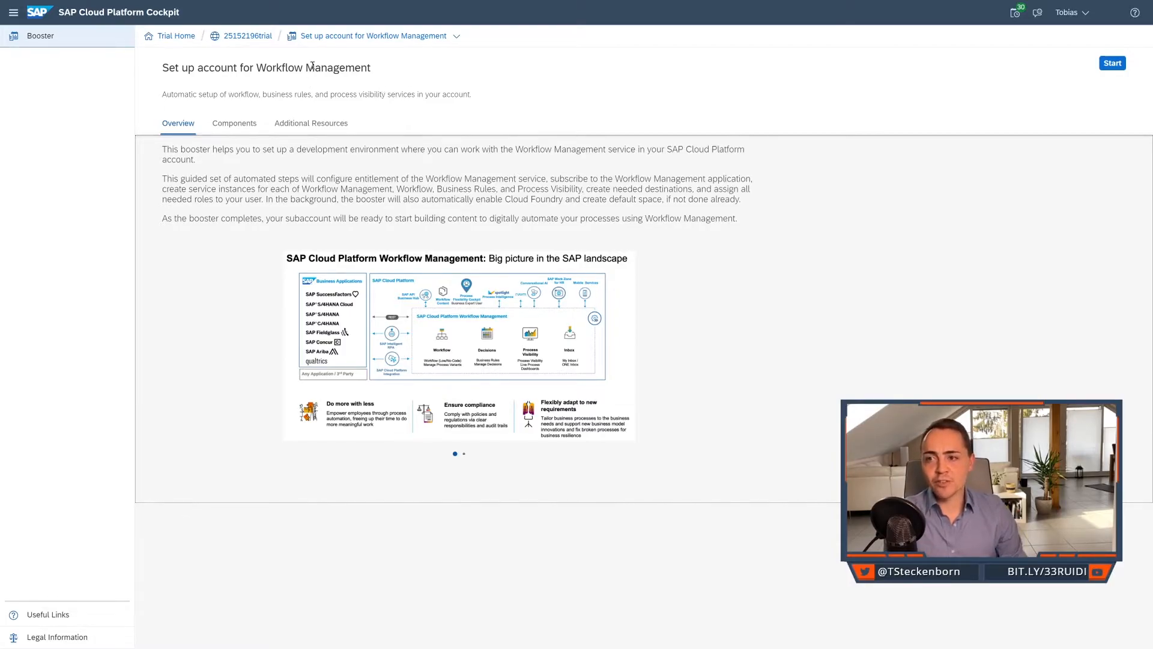
Review the trial subaccount's active subscriptions and the service instances in its dev space, including their bindings.
{"action": "left_click", "coordinate": [257, 38]}
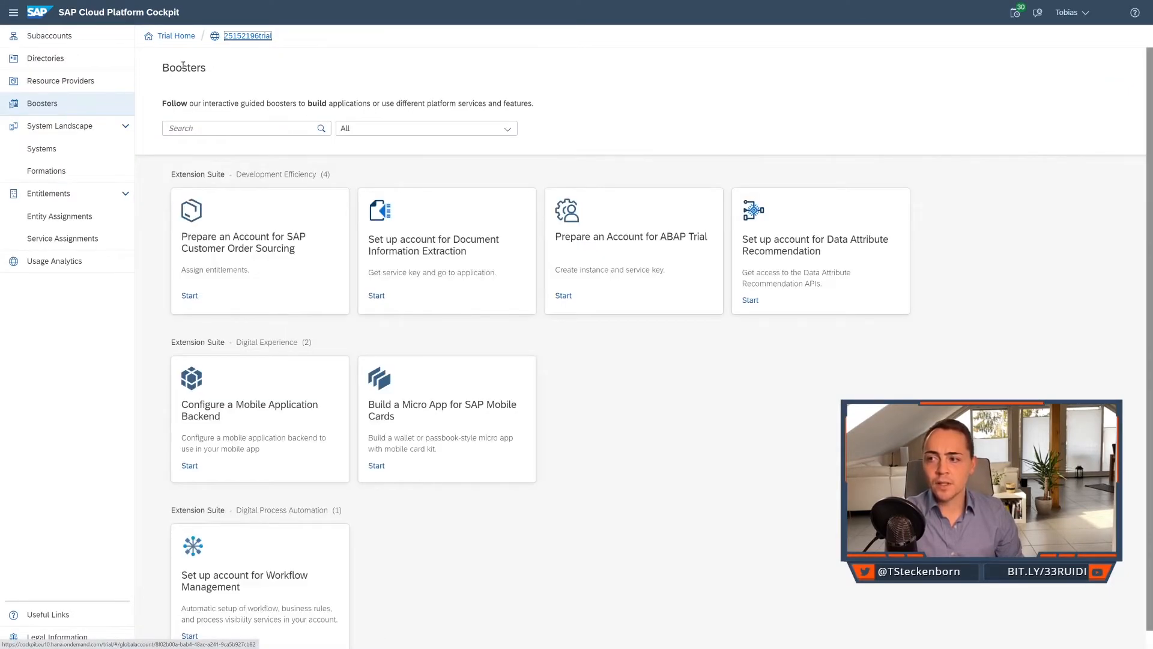
{"action": "left_click", "coordinate": [87, 44]}
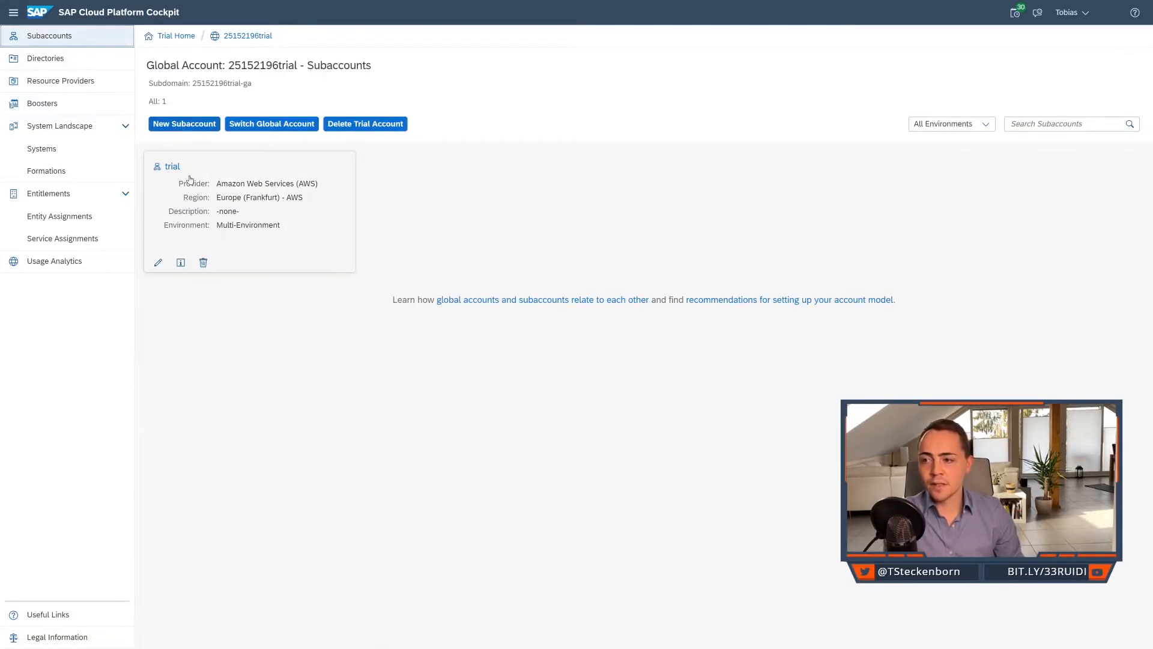
{"action": "left_click", "coordinate": [190, 179]}
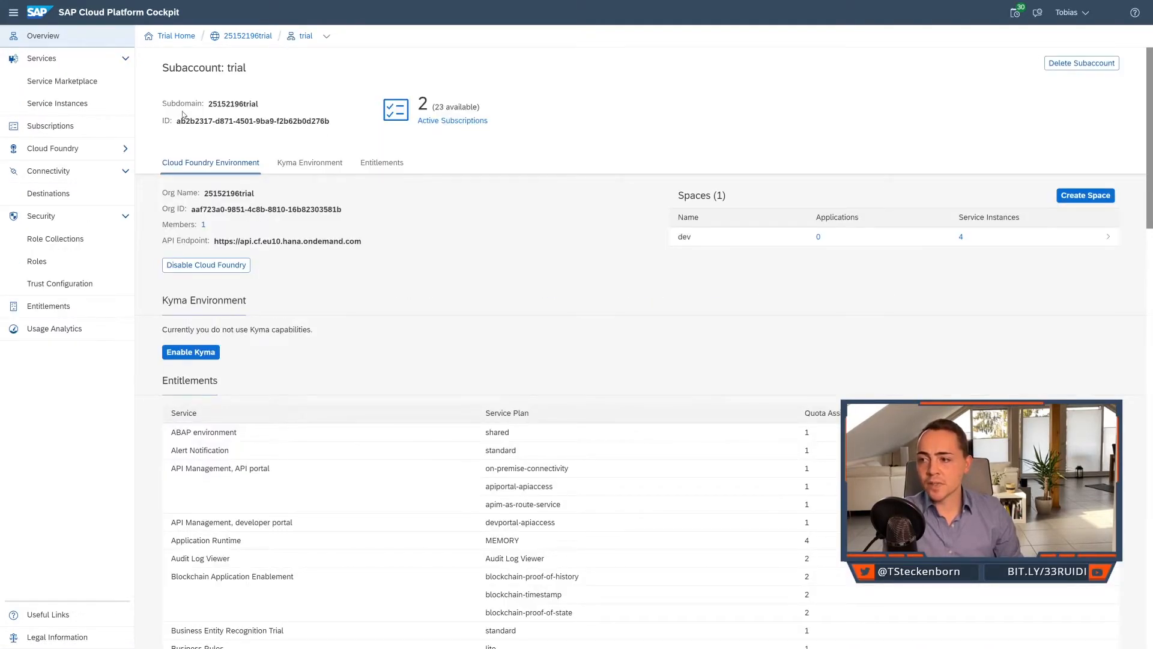
{"action": "double_click", "coordinate": [423, 104]}
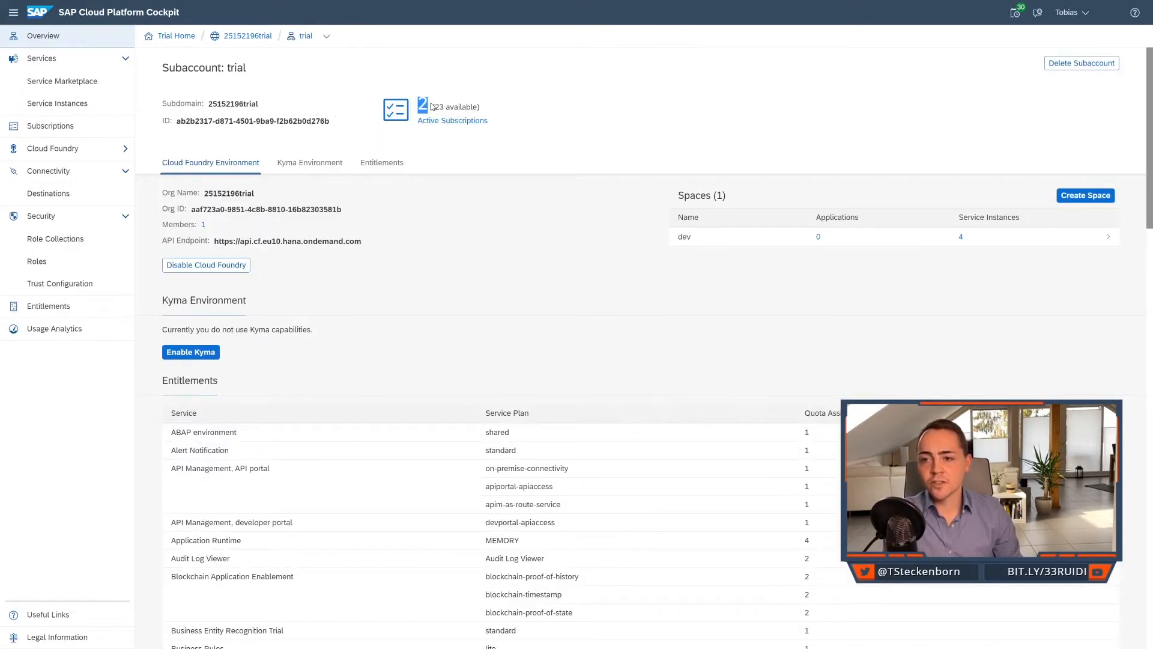
{"action": "left_click", "coordinate": [962, 241]}
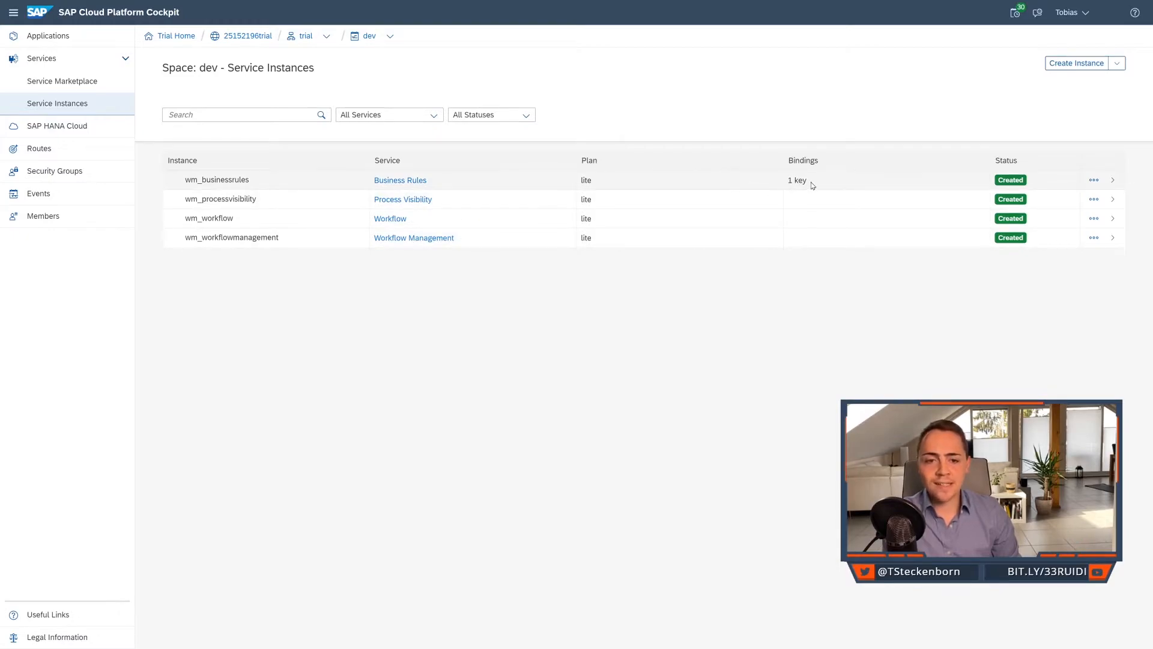
{"action": "left_click_drag", "start_coordinate": [812, 182], "coordinate": [788, 183]}
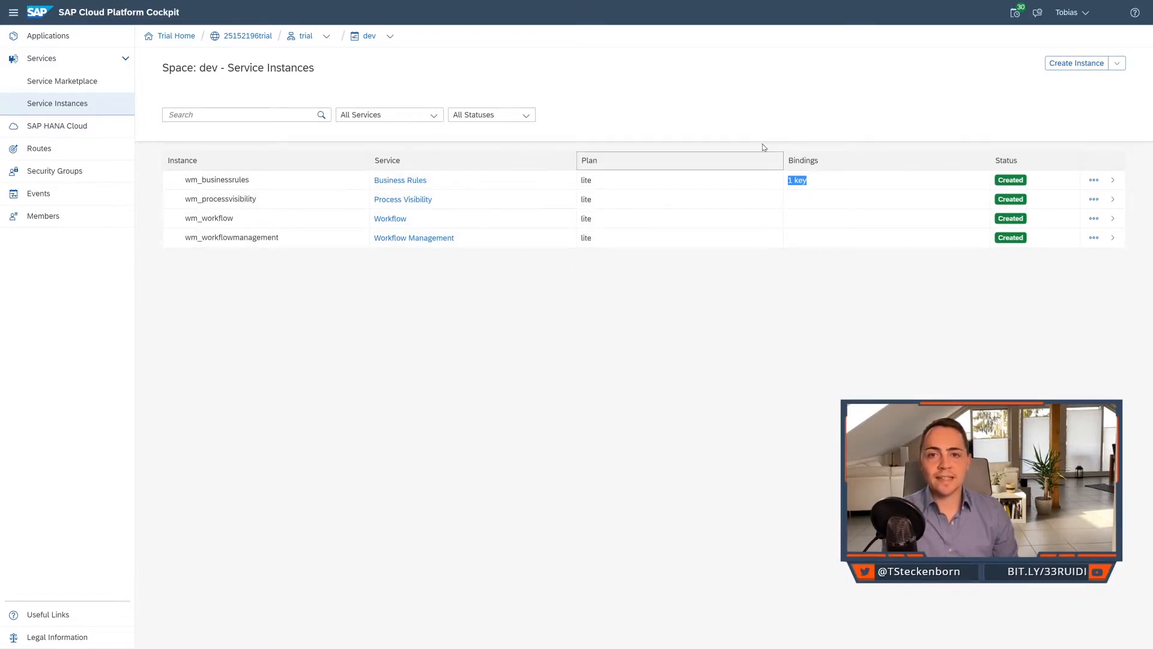
{"action": "left_click", "coordinate": [771, 156]}
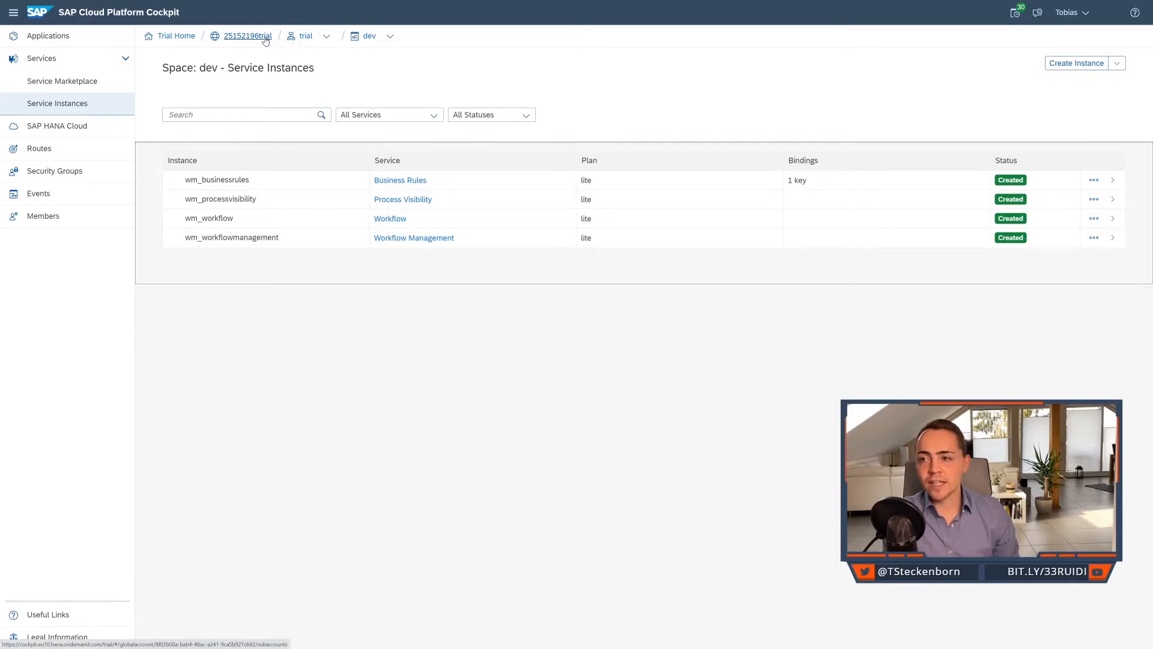
Launch the subscribed Workflow Management application from the trial subaccount and open Manage Rule Projects.
{"action": "left_click", "coordinate": [302, 38]}
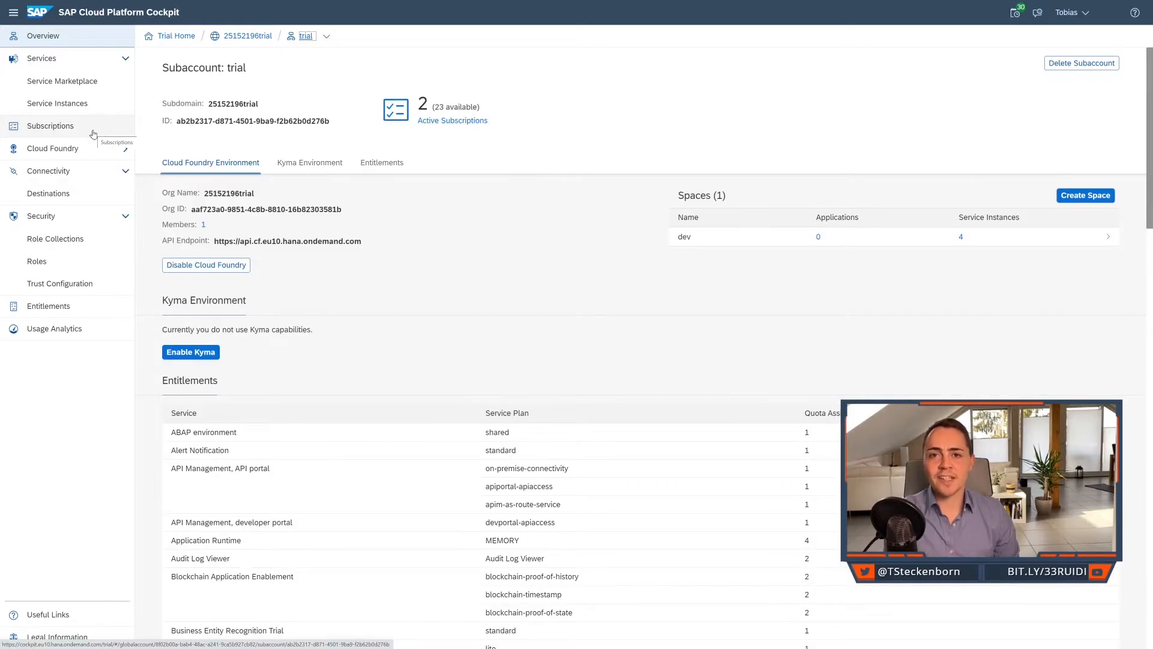
{"action": "left_click", "coordinate": [93, 133]}
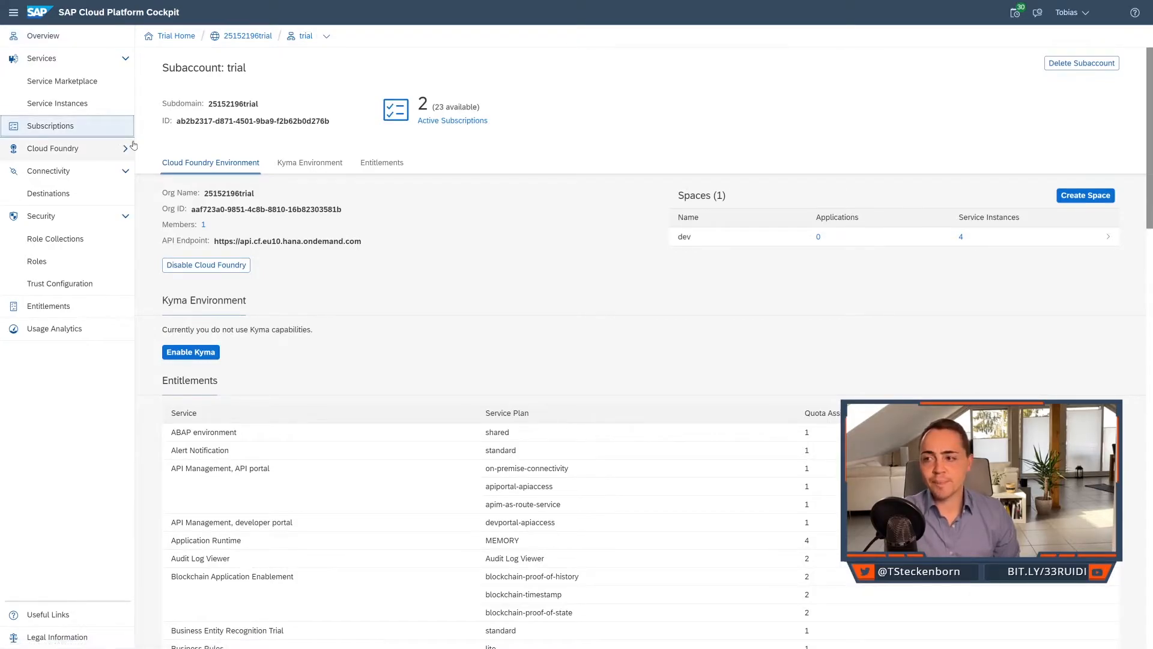
{"action": "scroll", "coordinate": [318, 168], "scroll_direction": "down", "scroll_amount": 5}
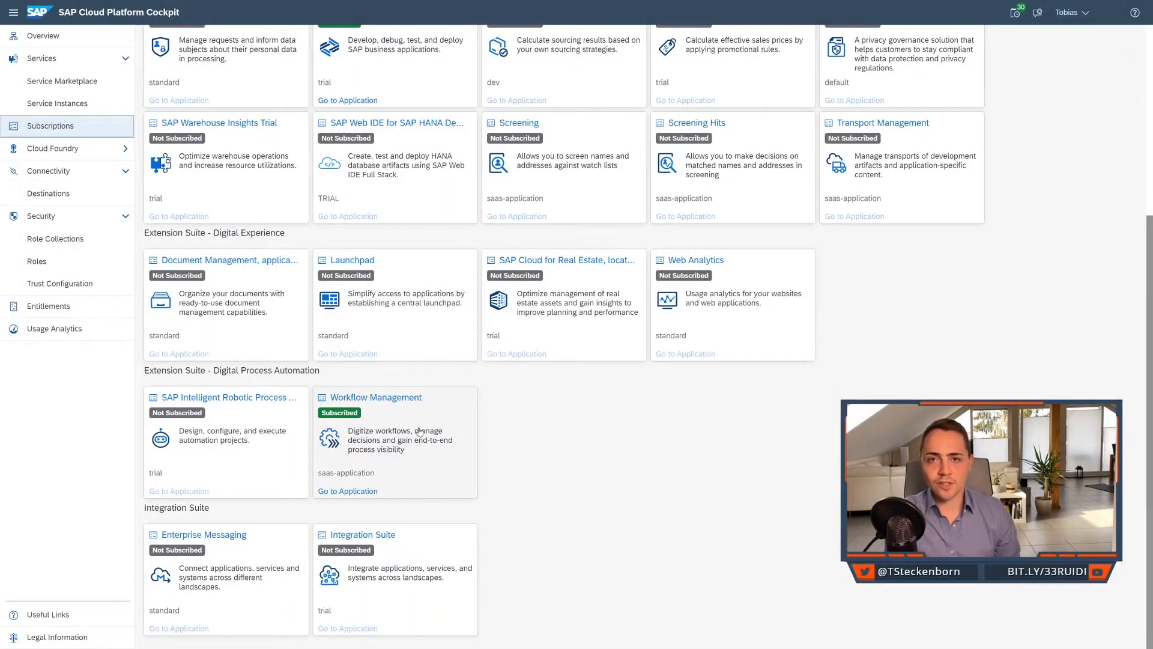
{"action": "left_click", "coordinate": [346, 492]}
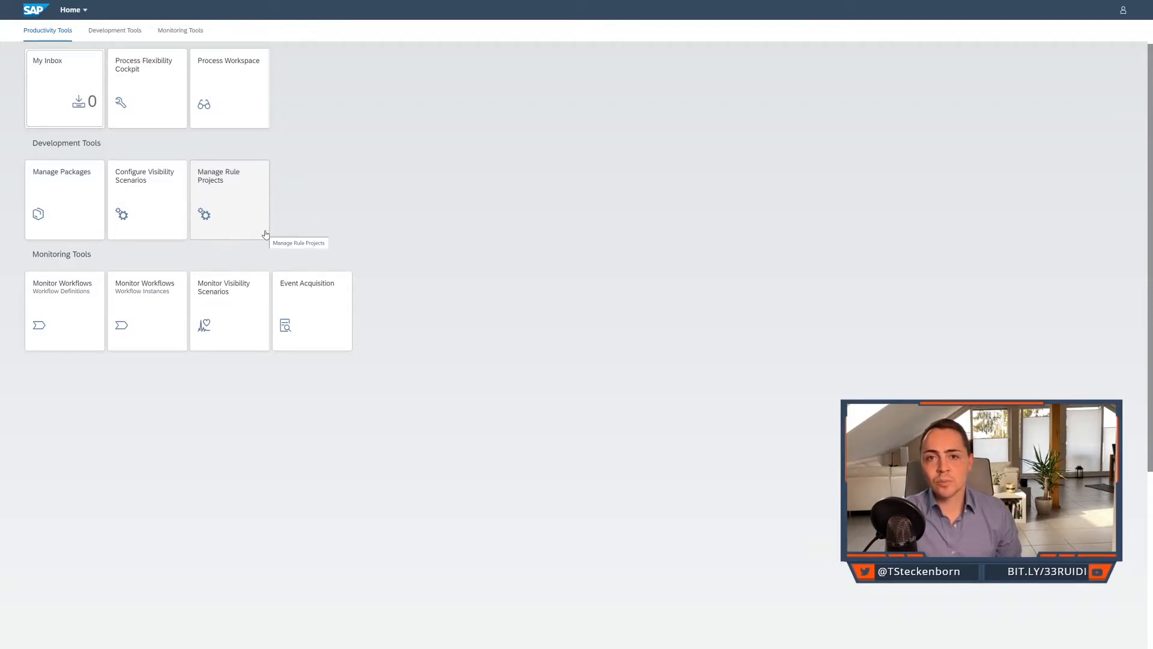
{"action": "left_click", "coordinate": [239, 202]}
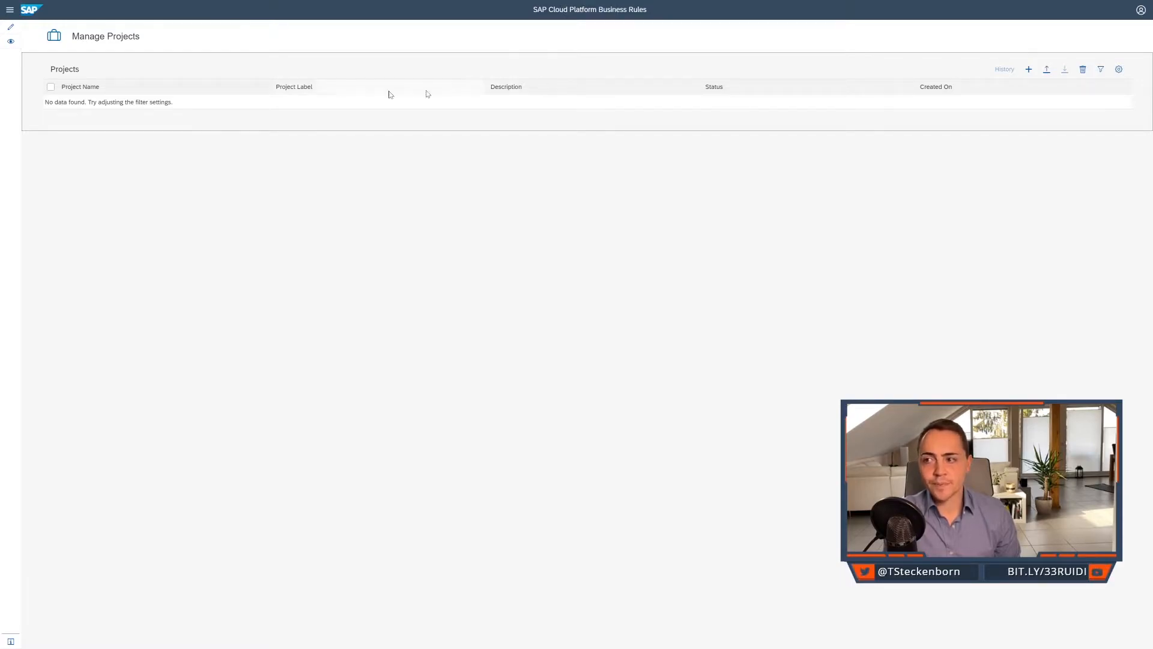
Examine the new system form under Configure Systems, including its destination and context path options, and discard it without saving.
{"action": "left_click", "coordinate": [12, 12]}
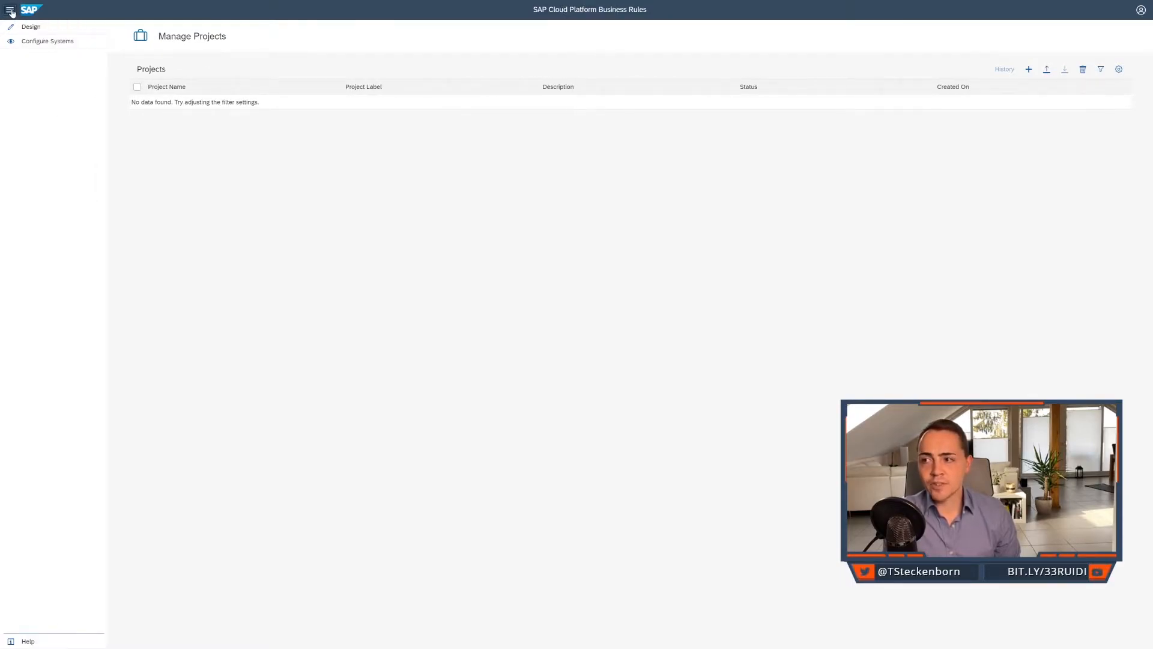
{"action": "left_click", "coordinate": [61, 43]}
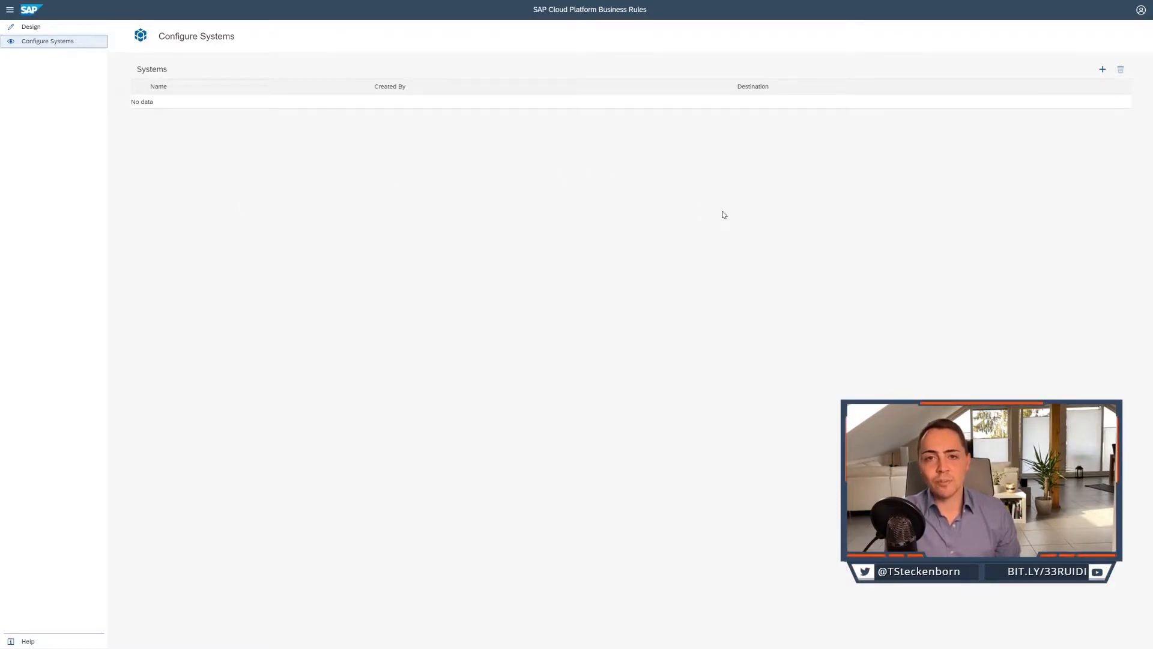
{"action": "left_click", "coordinate": [1102, 70]}
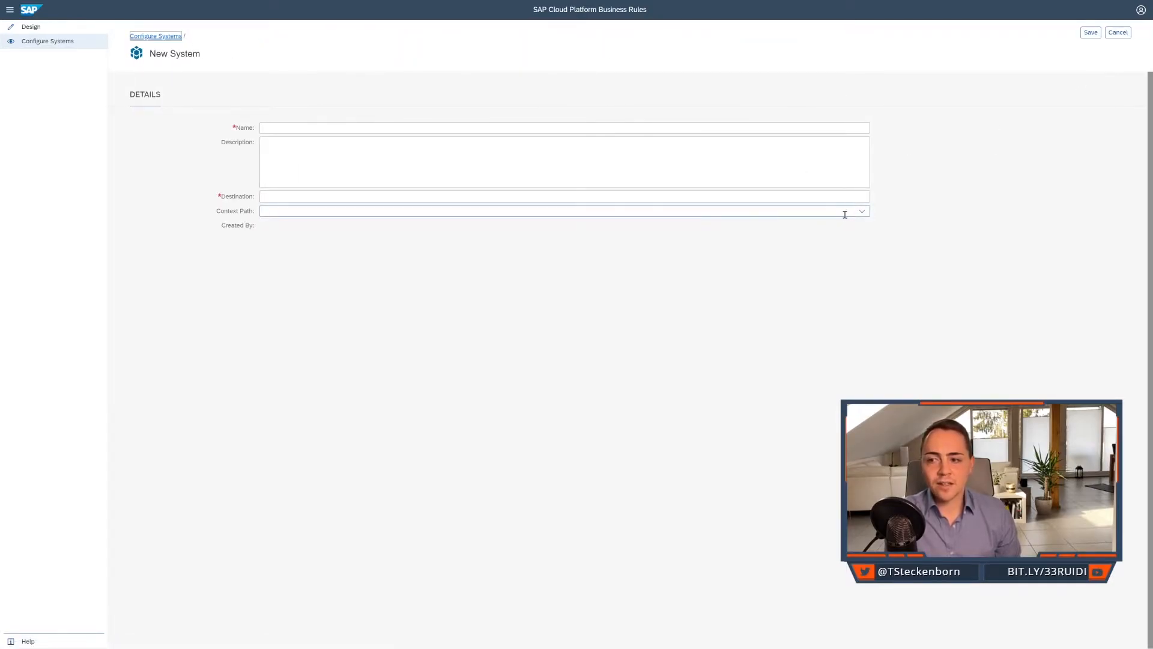
{"action": "left_click", "coordinate": [864, 214]}
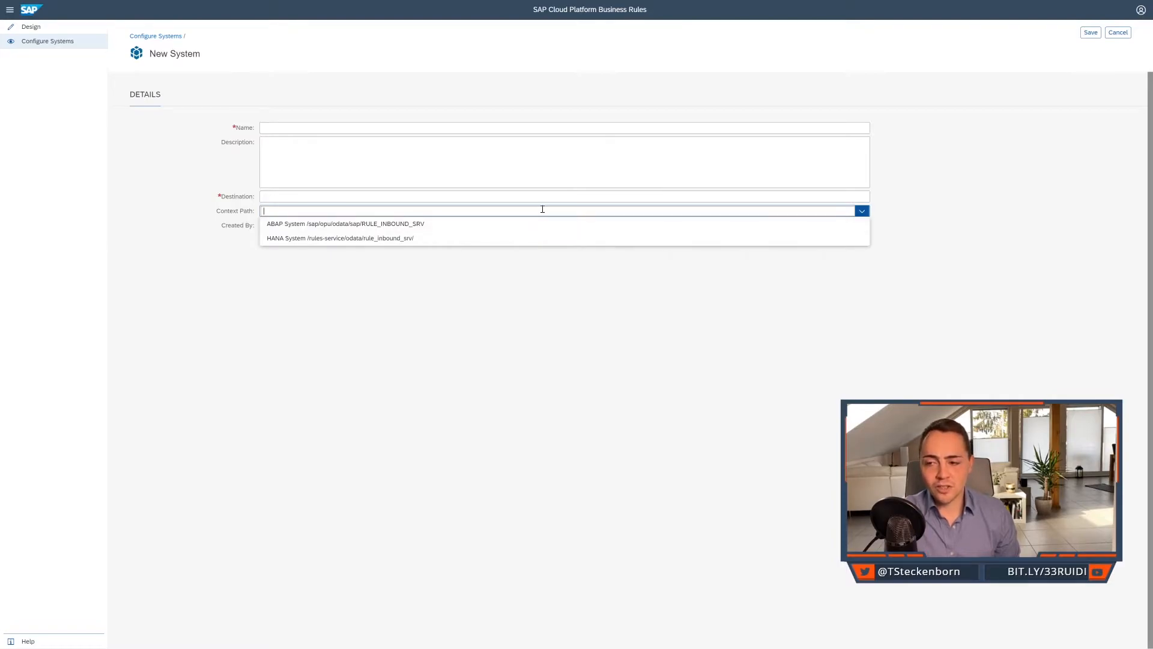
{"action": "left_click", "coordinate": [540, 187]}
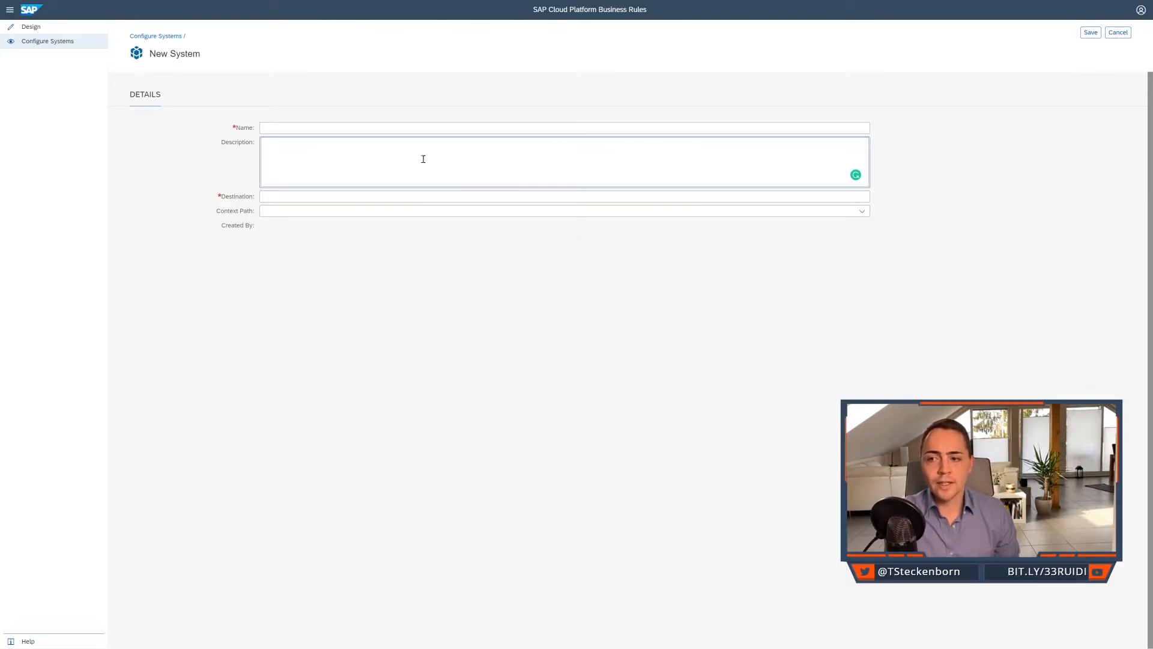
{"action": "left_click", "coordinate": [383, 196]}
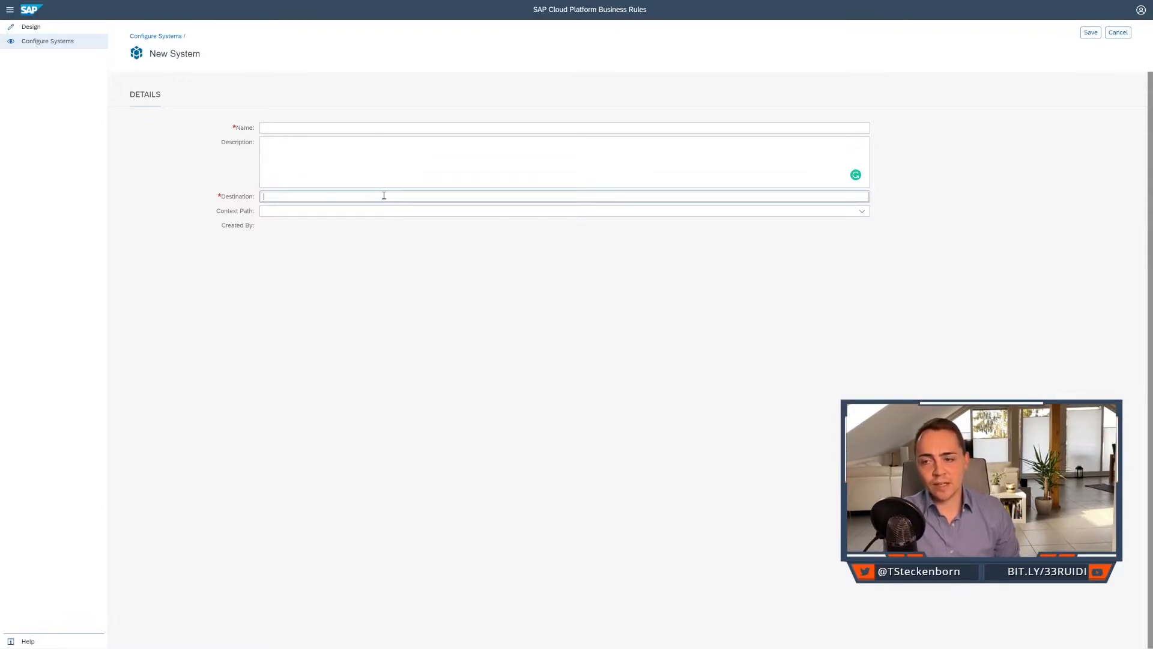
{"action": "left_click", "coordinate": [373, 208]}
{"action": "left_click", "coordinate": [863, 211]}
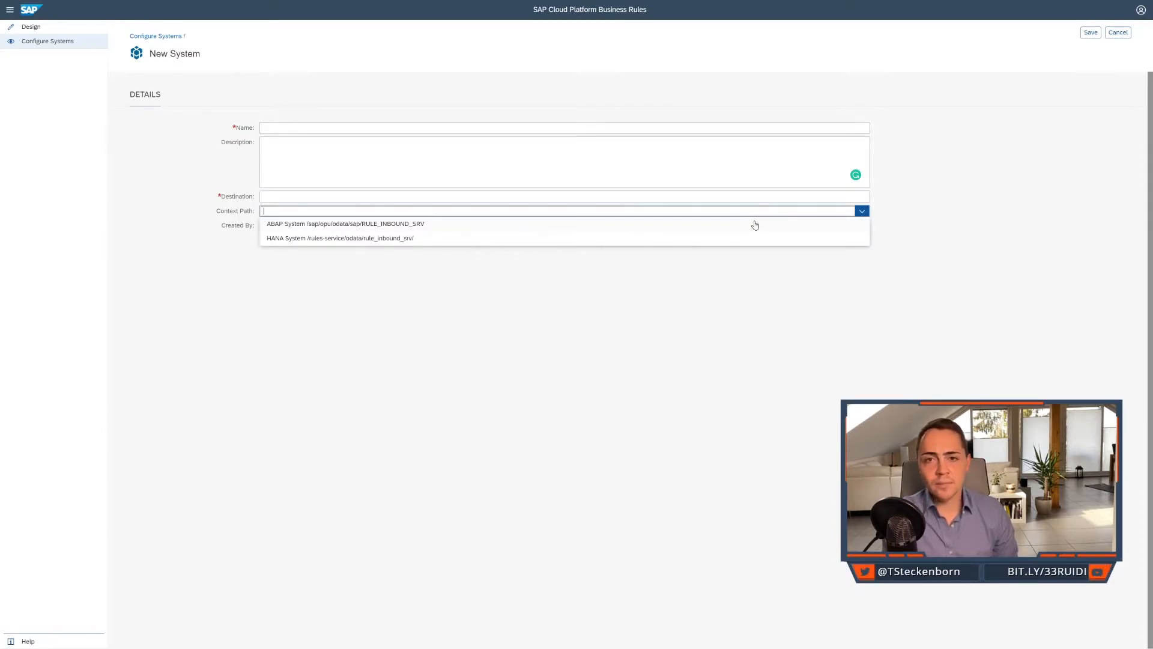
{"action": "left_click", "coordinate": [716, 135]}
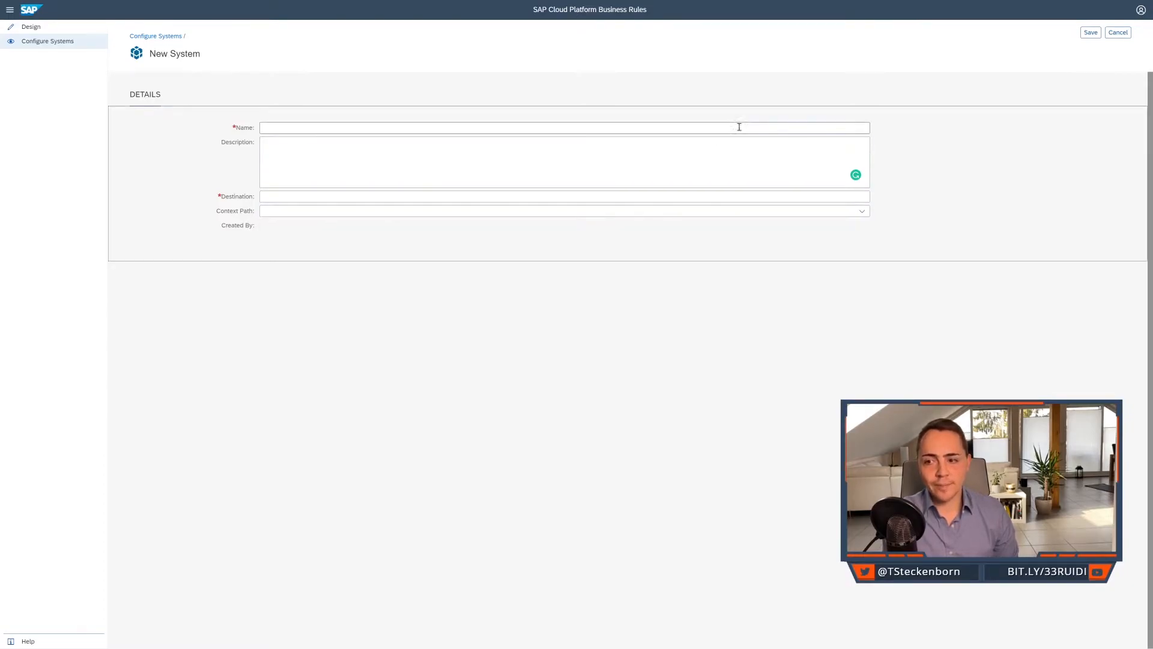
{"action": "left_click", "coordinate": [1126, 35]}
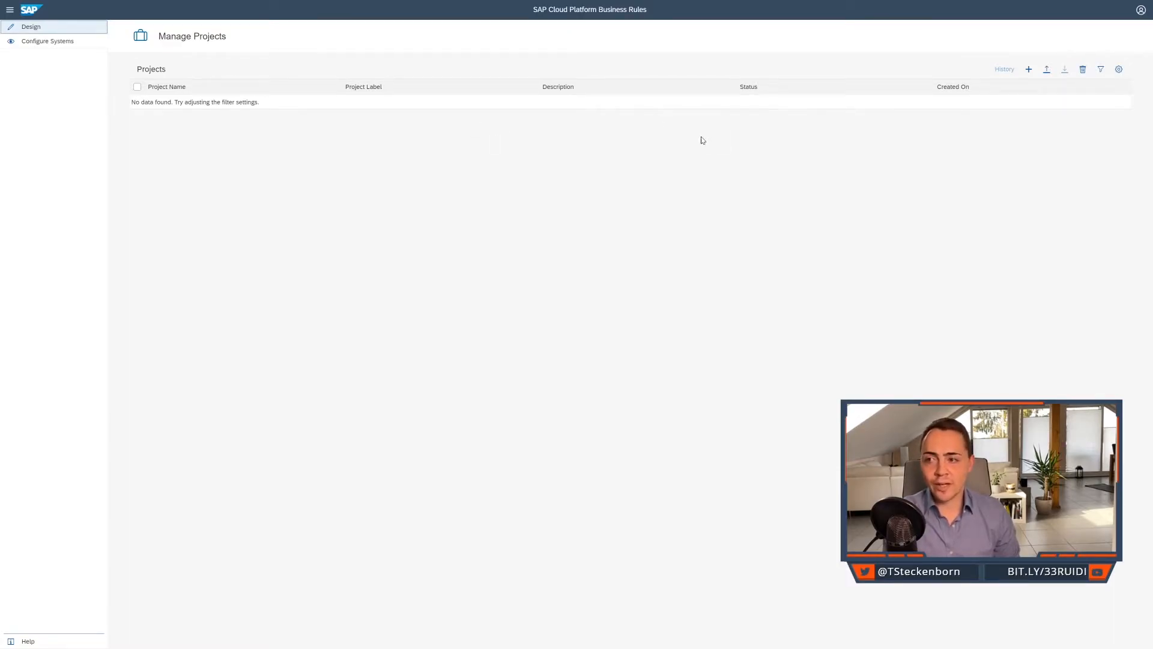
Start a rule project named IncidentSLA with description "Project to determine the incident due date based on SLAs." and SAP Cloud Platform as its system.
{"action": "left_click", "coordinate": [1029, 71]}
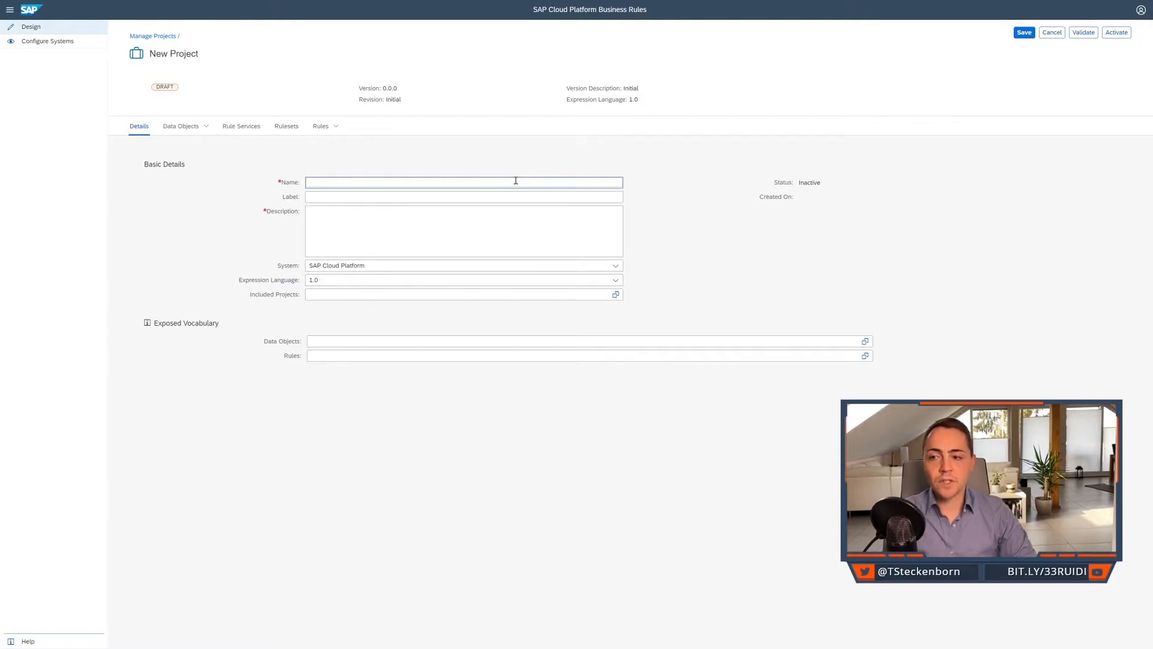
{"action": "type", "text": "IncidentSLA"}
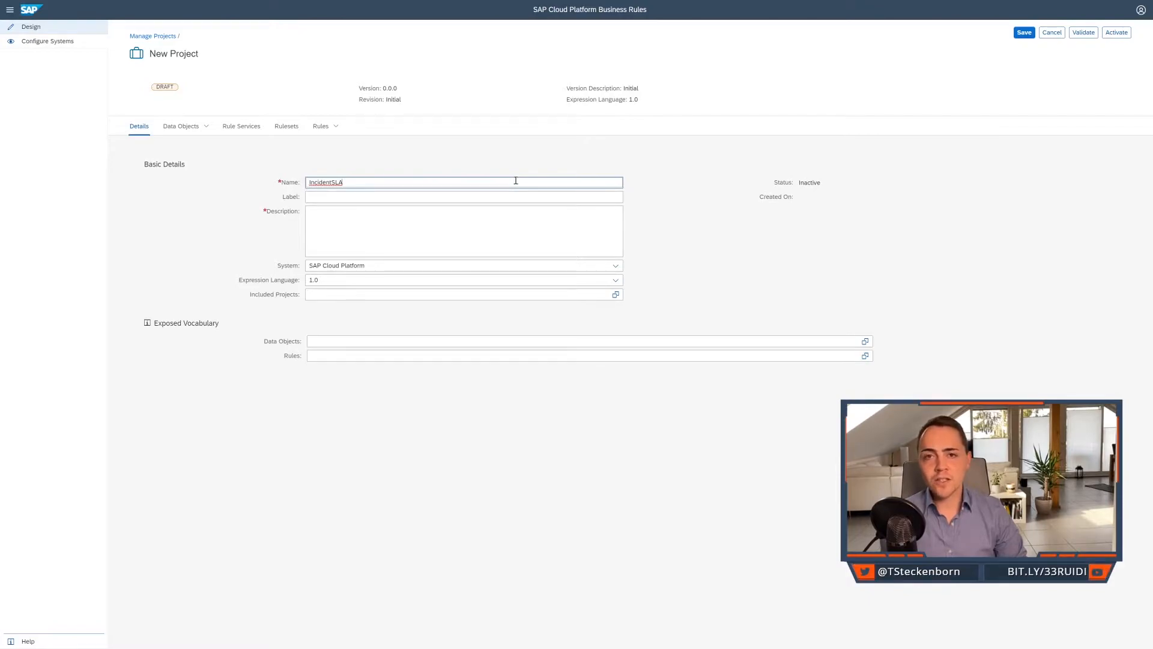
{"action": "left_click", "coordinate": [494, 211]}
{"action": "type", "text": "Project i"}
{"action": "type", "text": "o dem"}
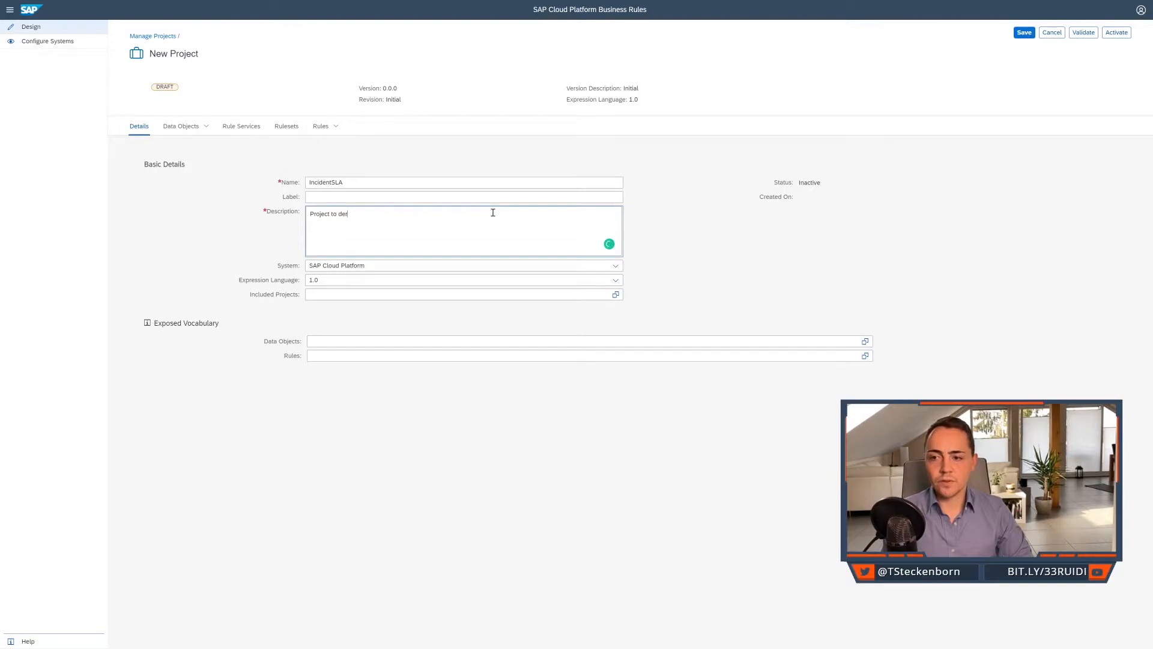
{"action": "type", "text": "rmine the"}
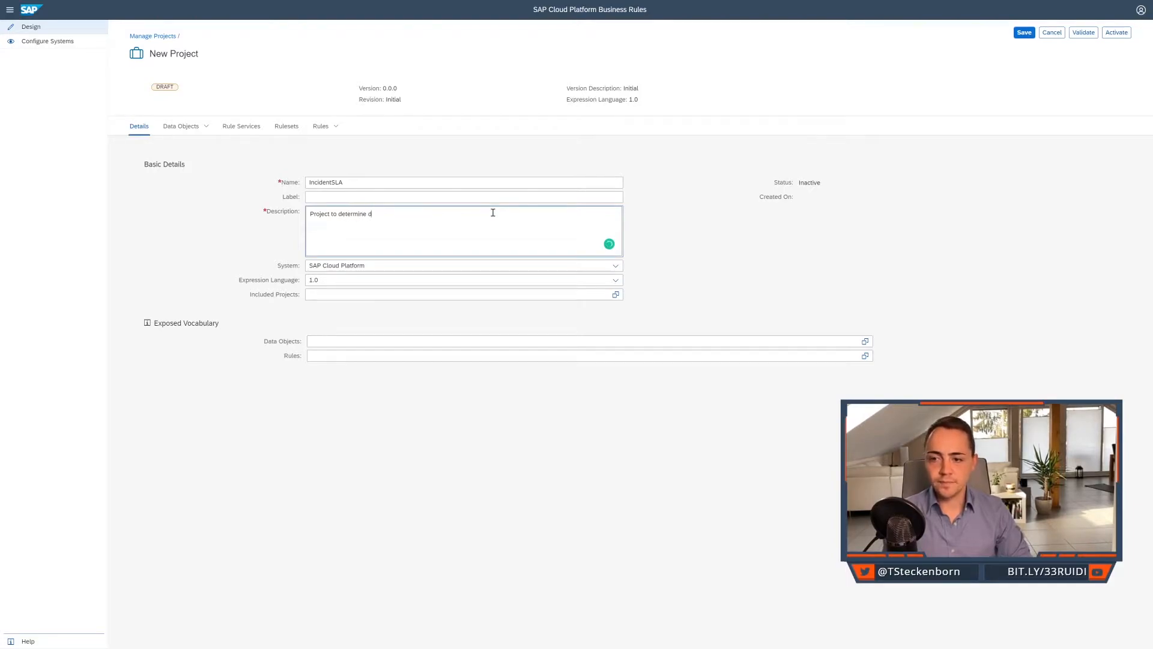
{"action": "type", "text": " incide"}
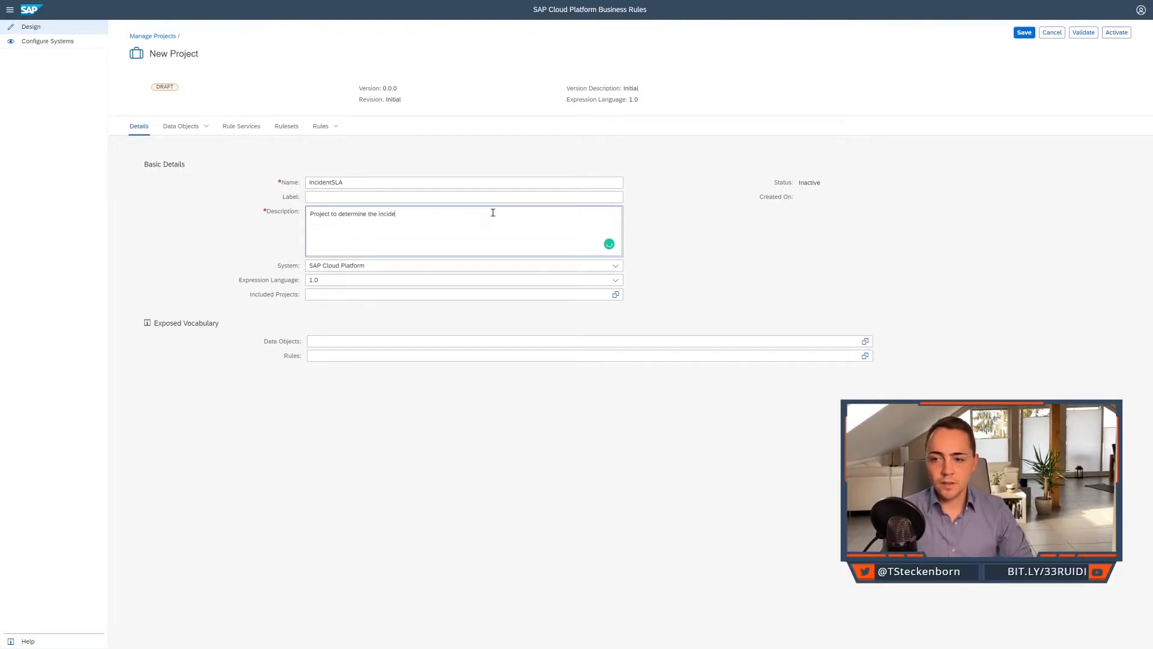
{"action": "type", "text": "nt due date based"}
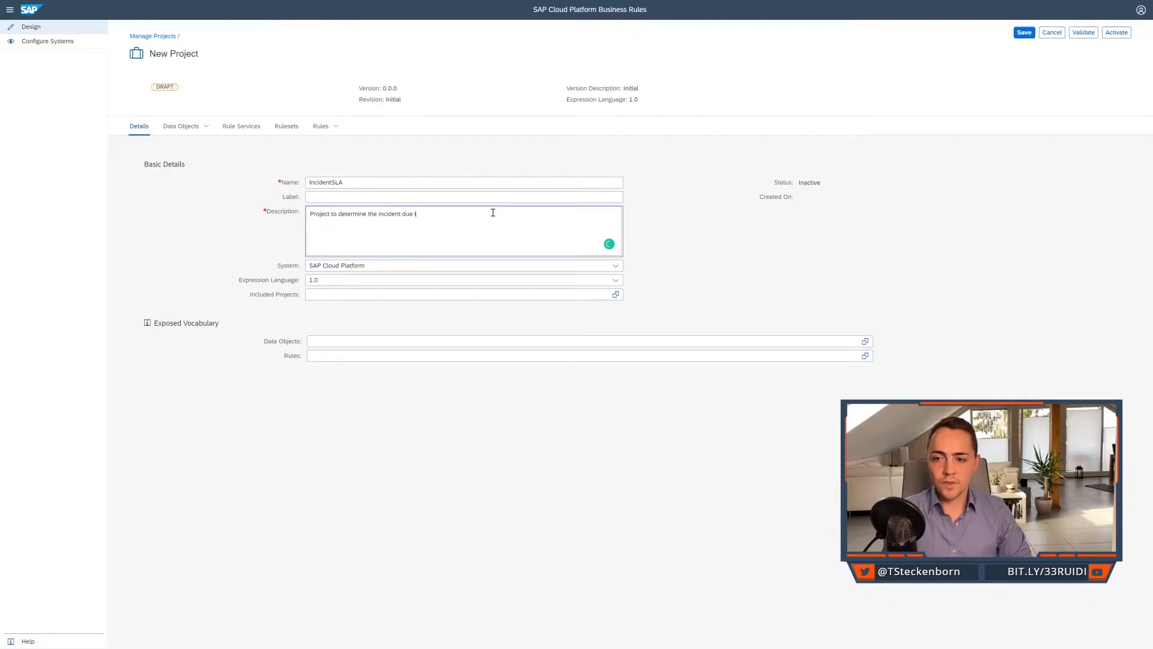
{"action": "type", "text": " on SLAs."}
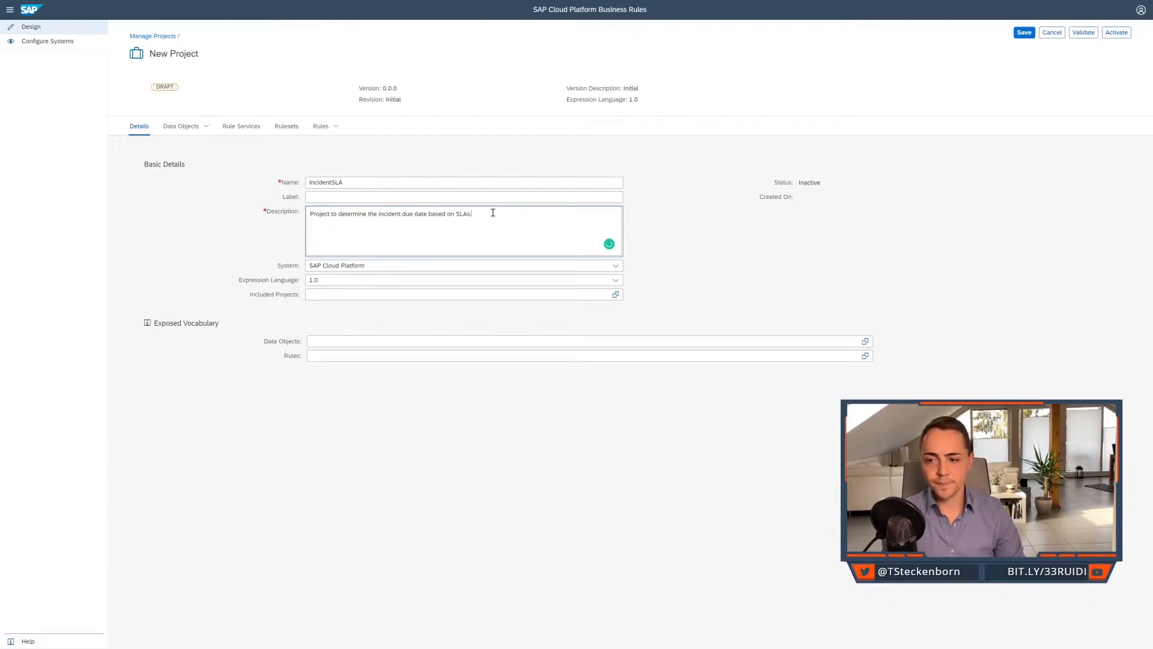
{"action": "left_click", "coordinate": [613, 267]}
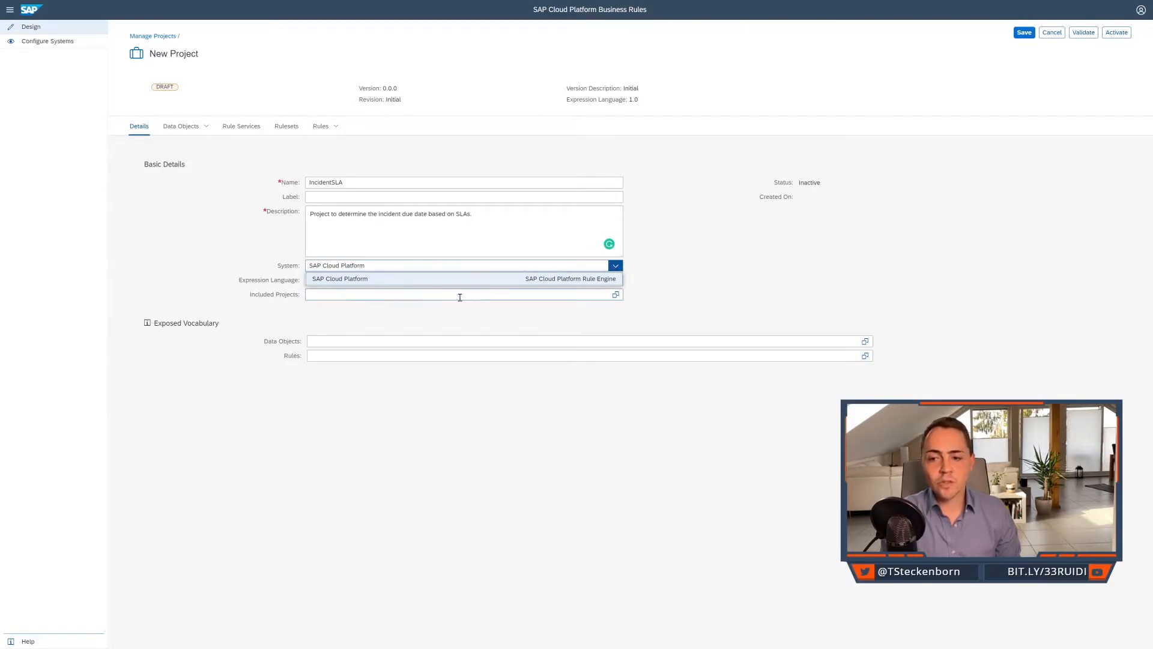
{"action": "left_click", "coordinate": [585, 280]}
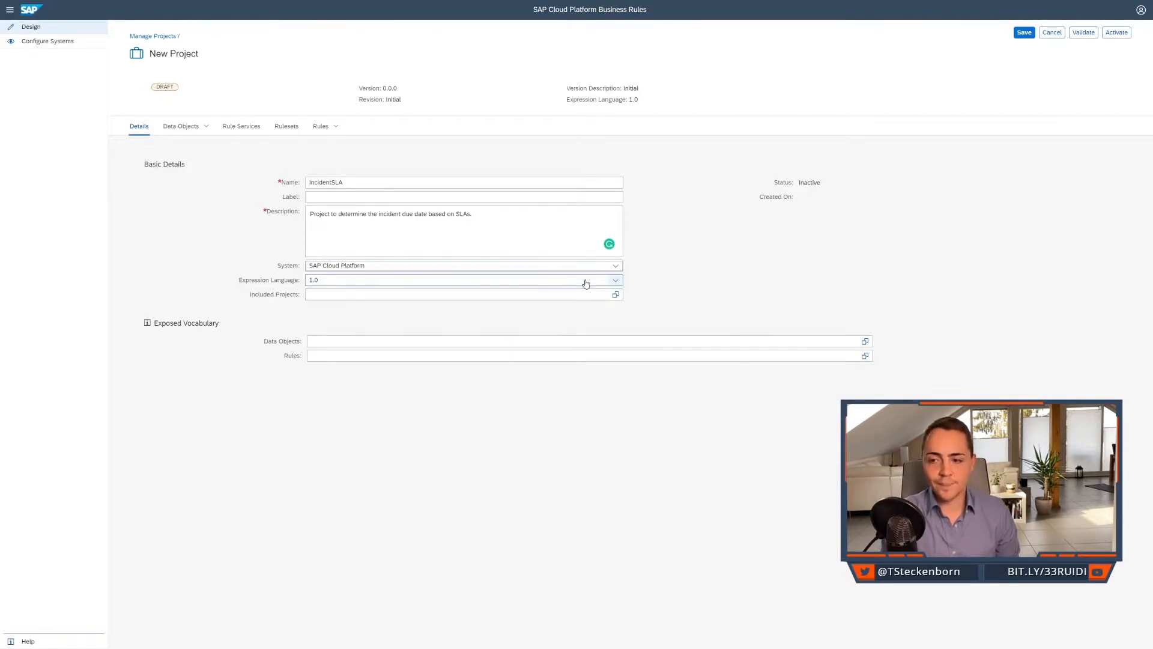
Set the project's expression language to 2.0 (DMN SFEEL), leave Included Projects empty, and activate the project.
{"action": "left_click", "coordinate": [586, 281]}
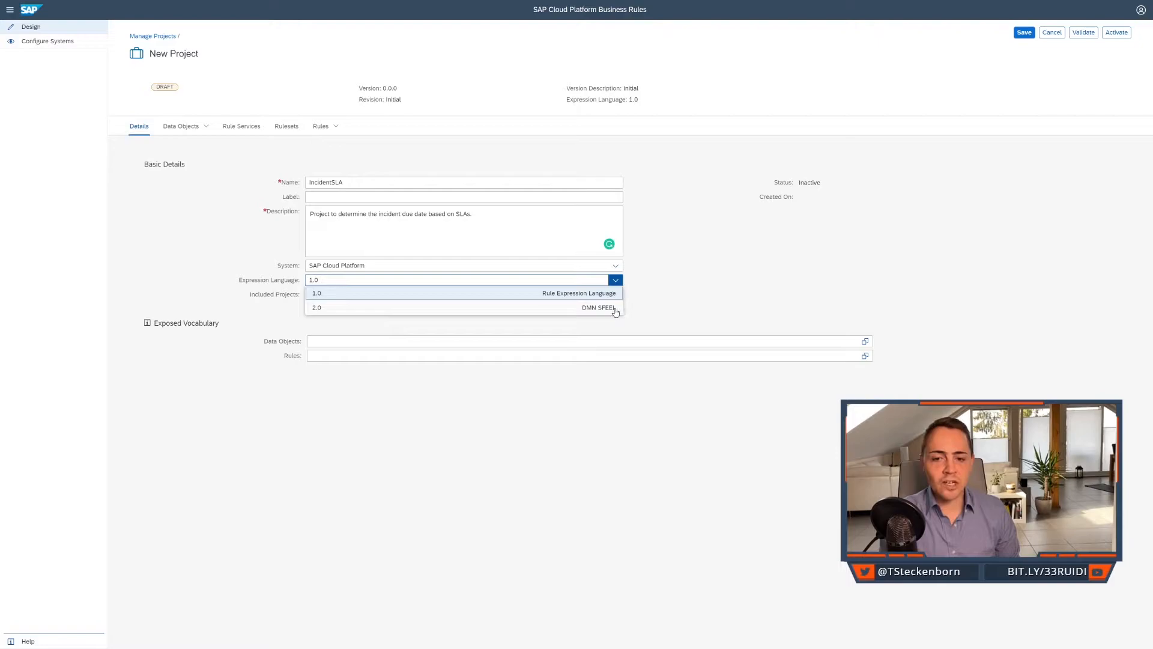
{"action": "left_click", "coordinate": [540, 308]}
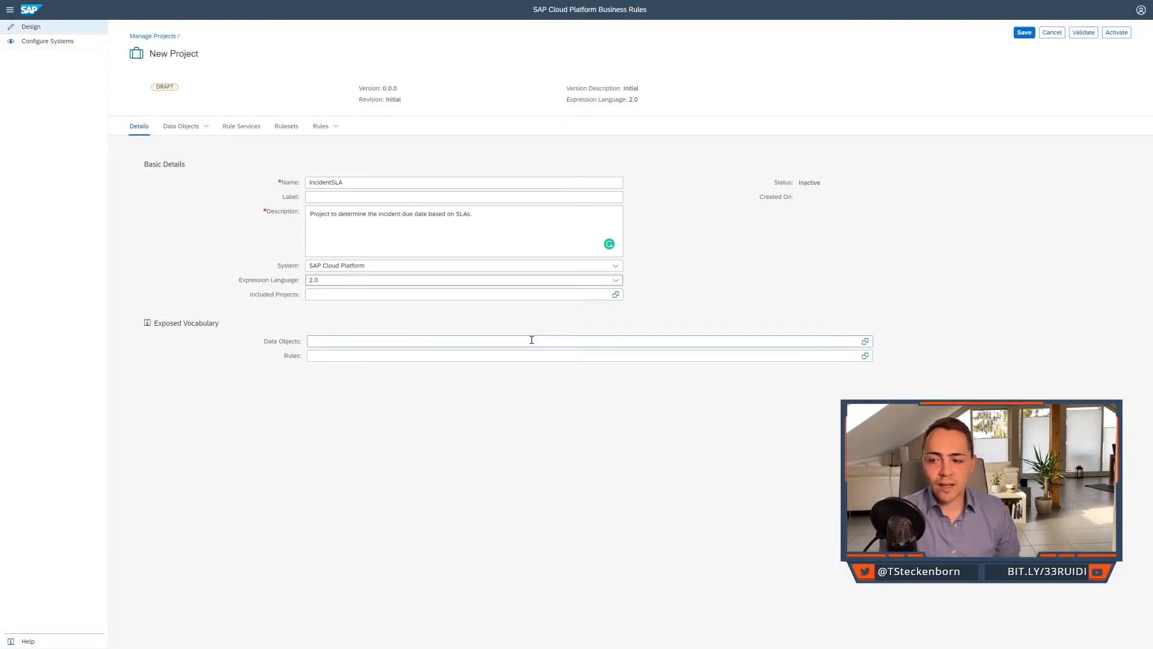
{"action": "left_click", "coordinate": [383, 293]}
{"action": "left_click", "coordinate": [905, 511]}
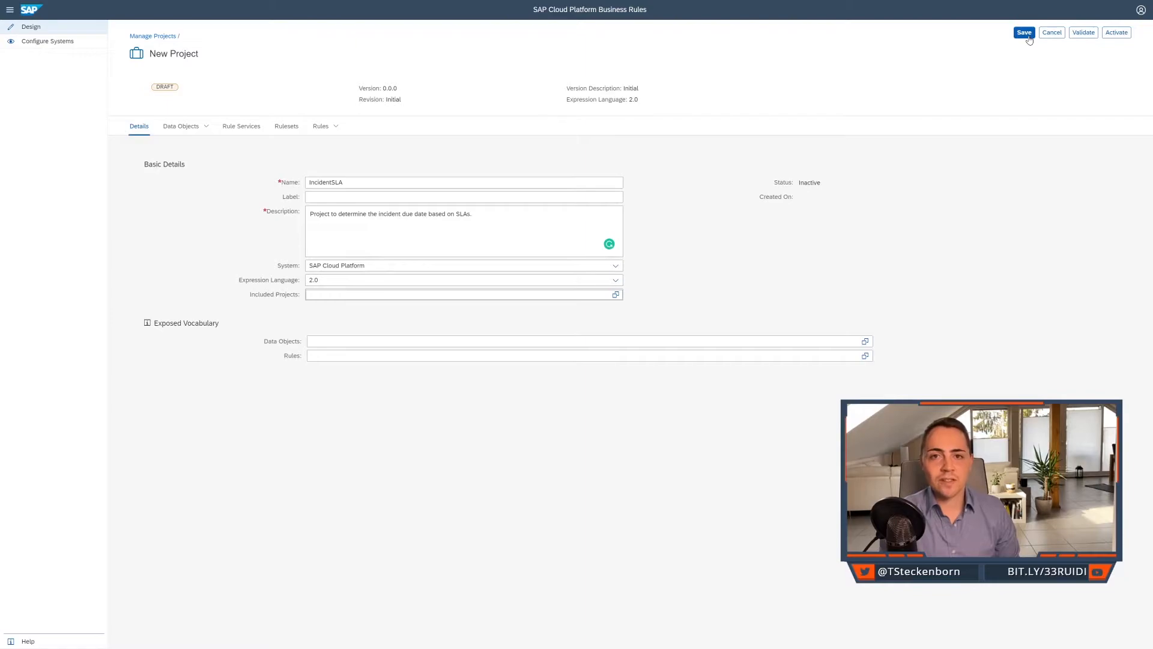
{"action": "left_click", "coordinate": [1116, 34]}
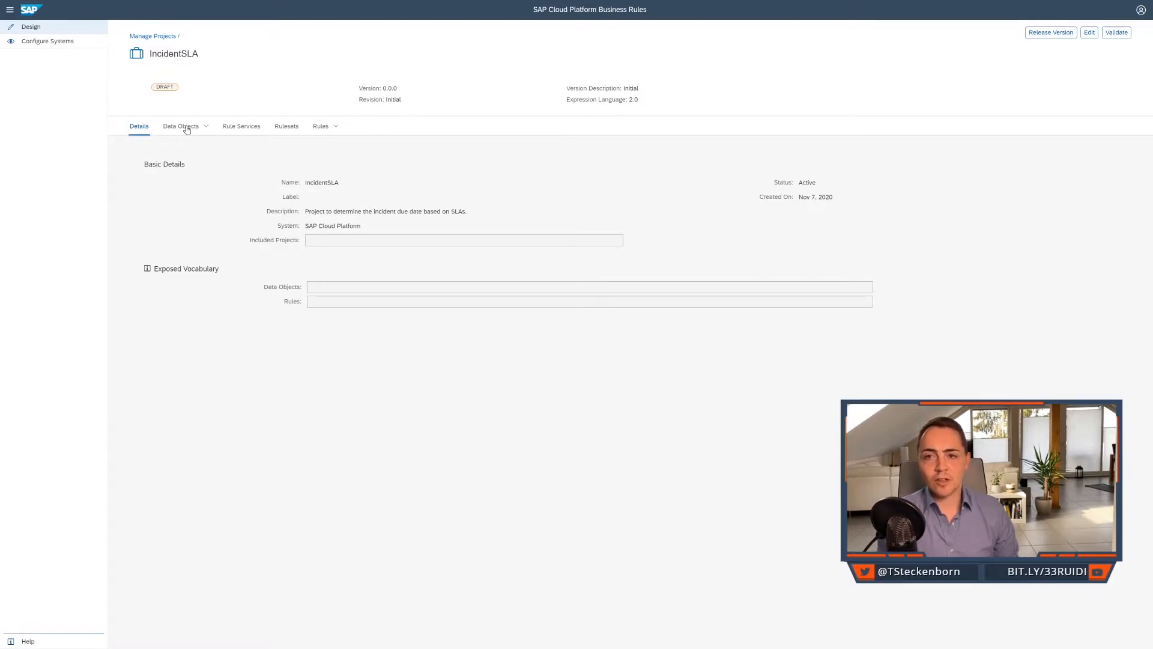
Start a local data object in the IncidentSLA project named dueDate with the description "Due date of the incident.".
{"action": "left_click", "coordinate": [185, 127]}
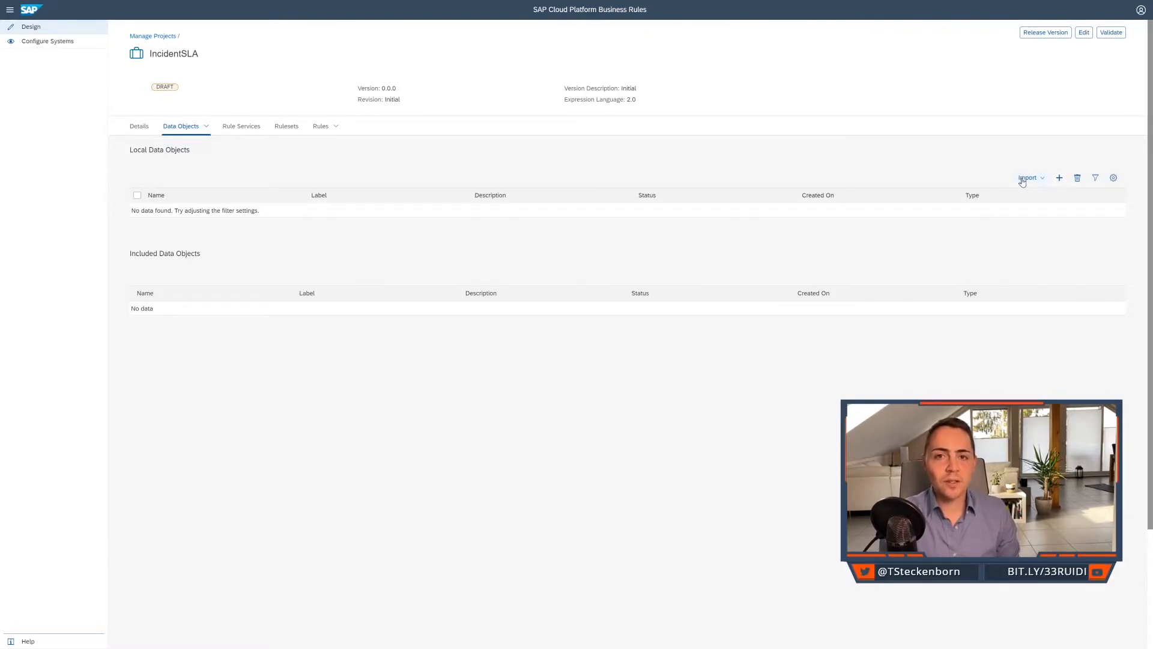
{"action": "left_click", "coordinate": [1060, 178]}
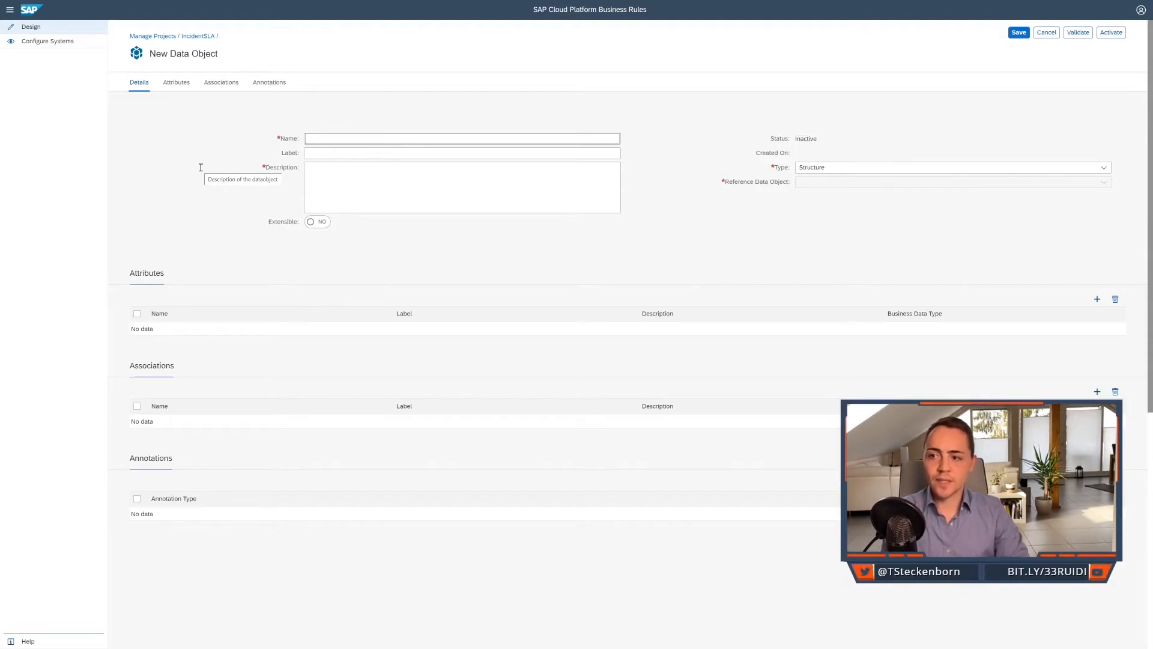
{"action": "type", "text": "dueDate"}
{"action": "left_click", "coordinate": [328, 183]}
{"action": "type", "text": "Due date of "}
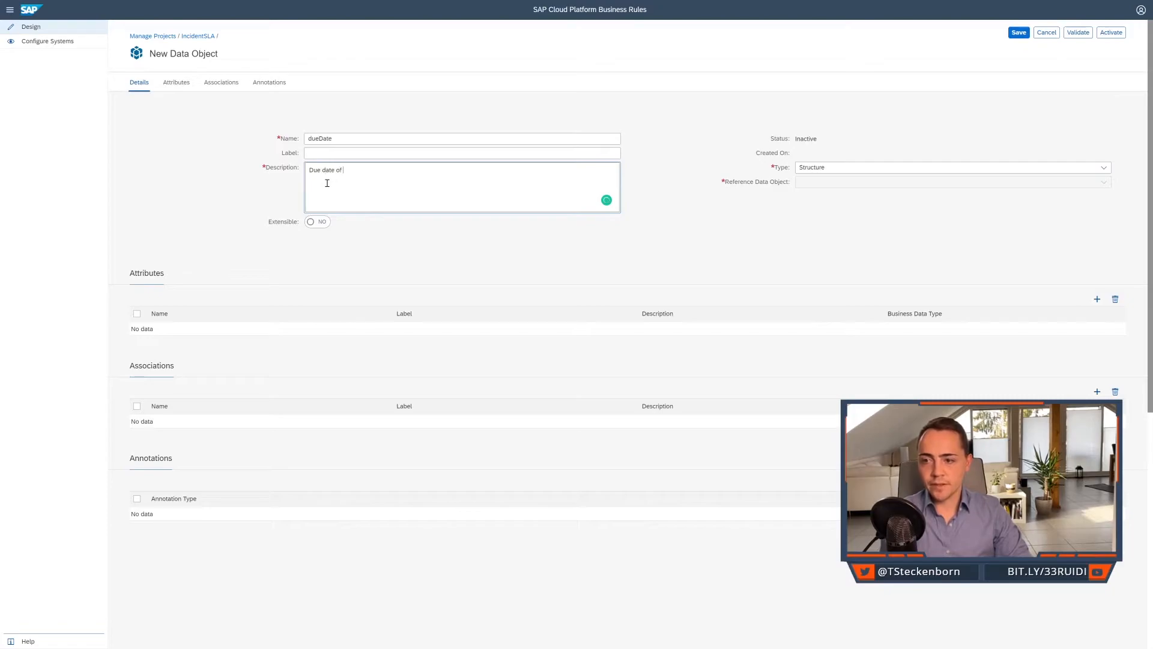
{"action": "type", "text": "the incident."}
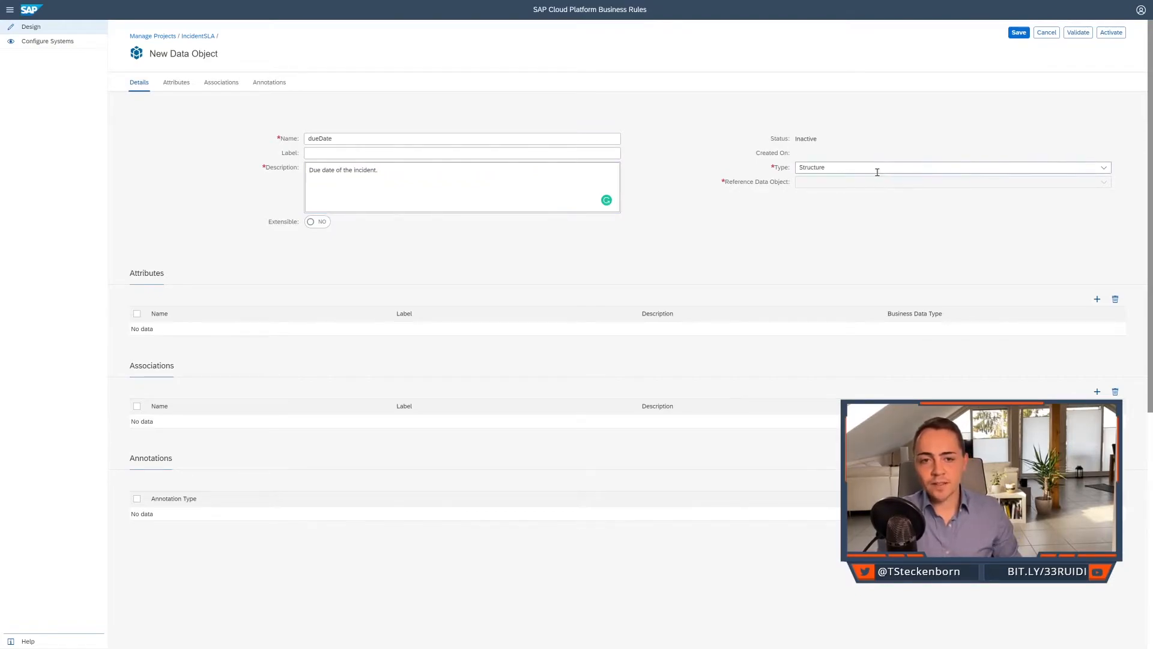
Set the dueDate data object's type to Element and its business data type to Timestamp.
{"action": "left_click", "coordinate": [1094, 170]}
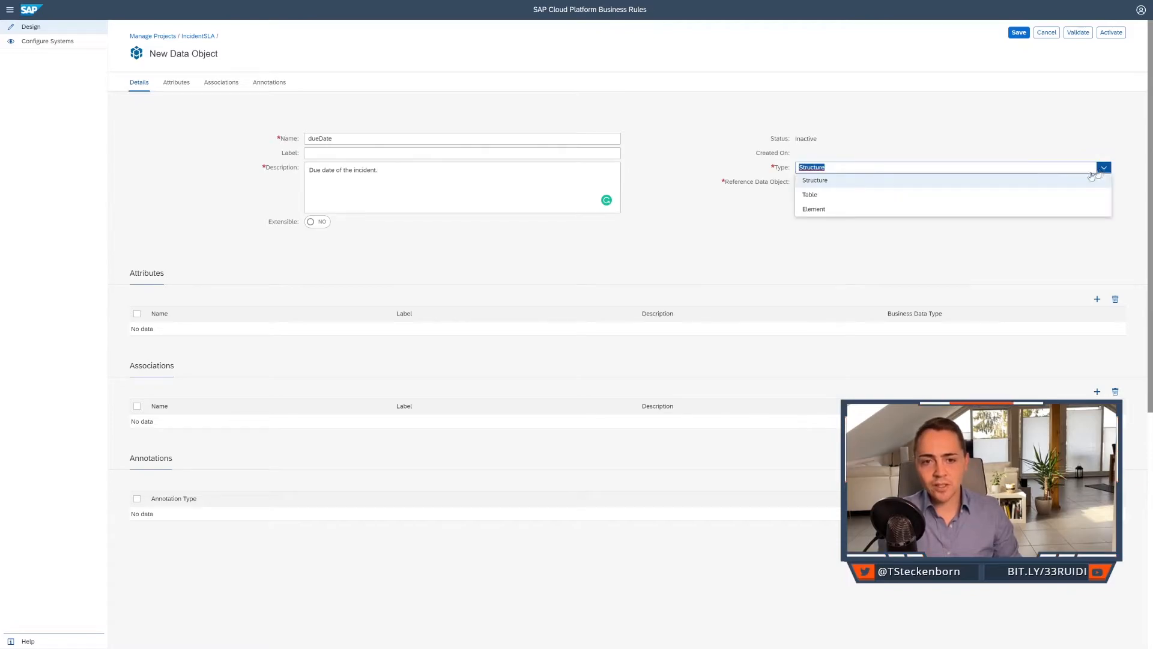
{"action": "left_click", "coordinate": [869, 210]}
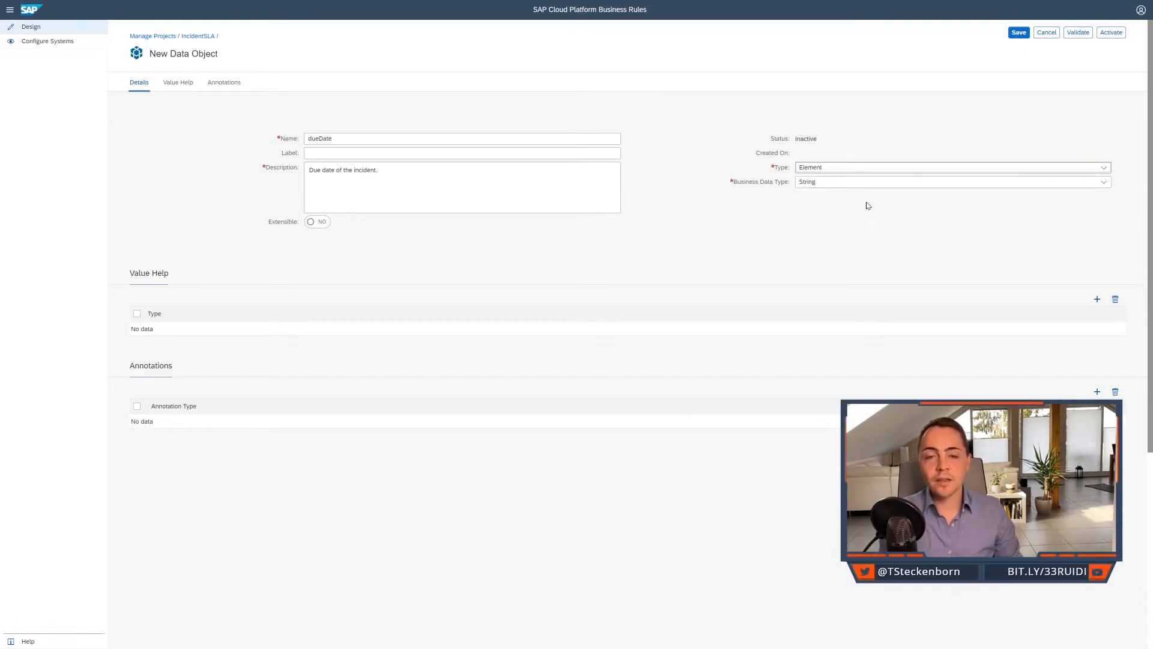
{"action": "left_click", "coordinate": [1099, 188]}
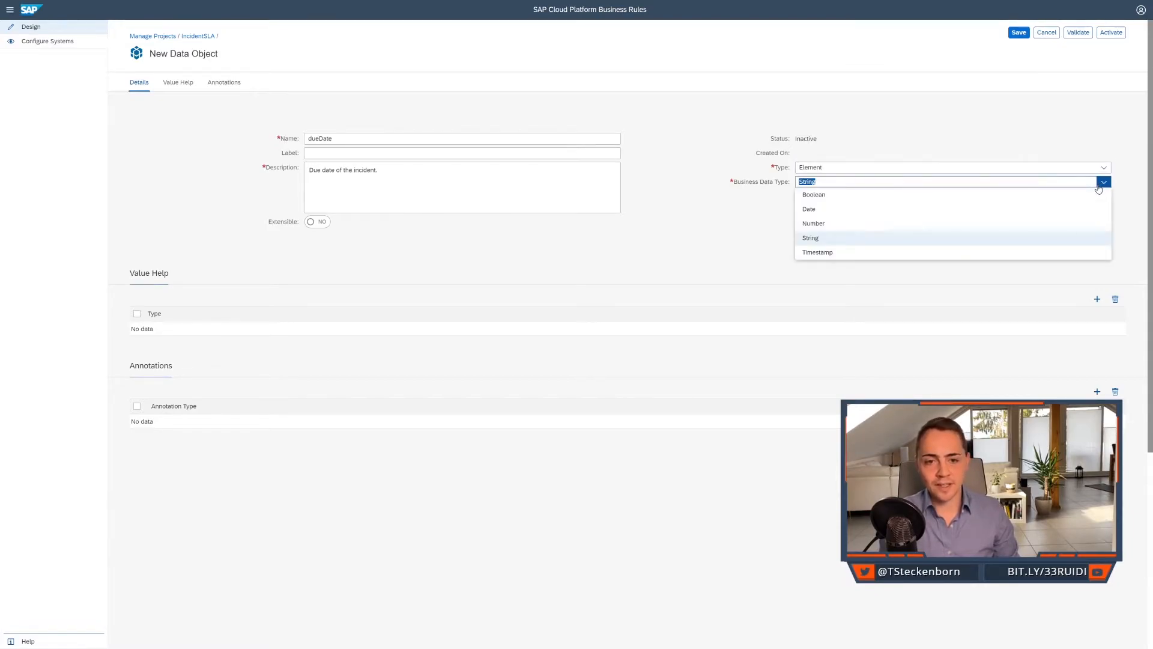
{"action": "left_click", "coordinate": [950, 257]}
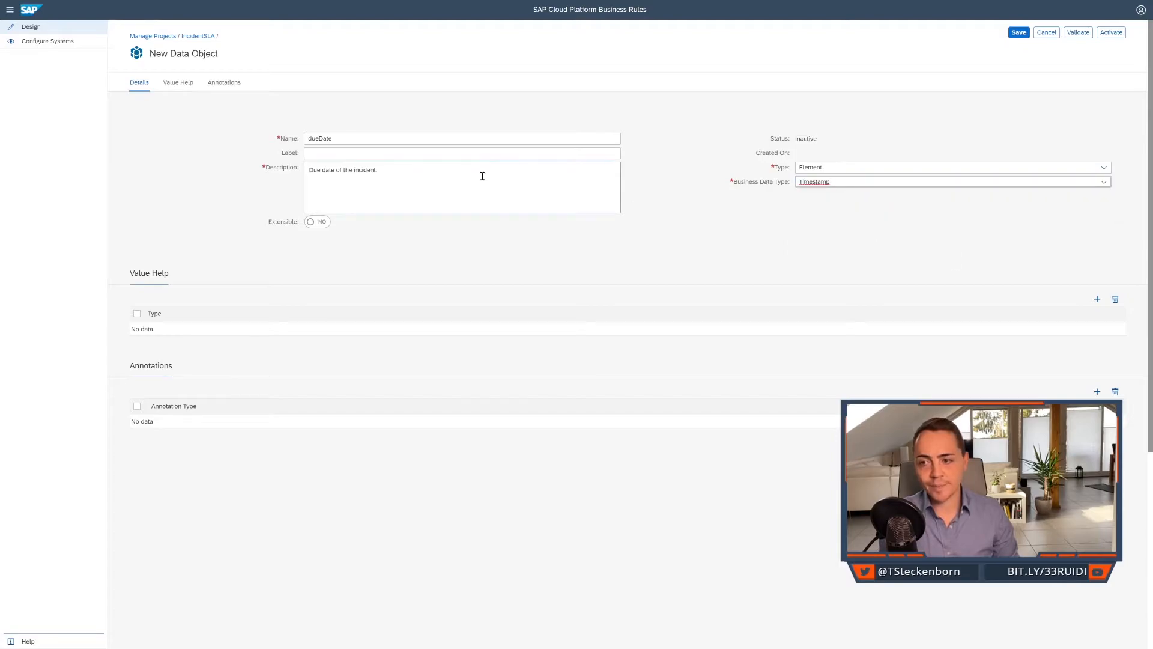
Label the dueDate data object "Due Date" and activate it.
{"action": "left_click", "coordinate": [479, 151]}
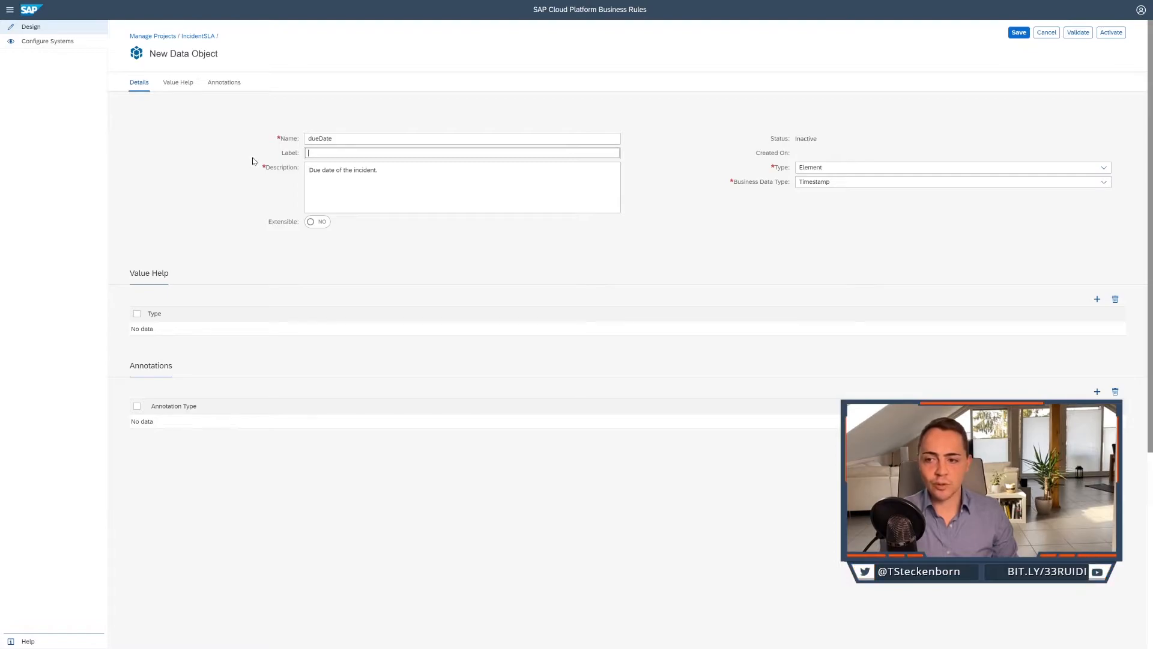
{"action": "type", "text": "Due"}
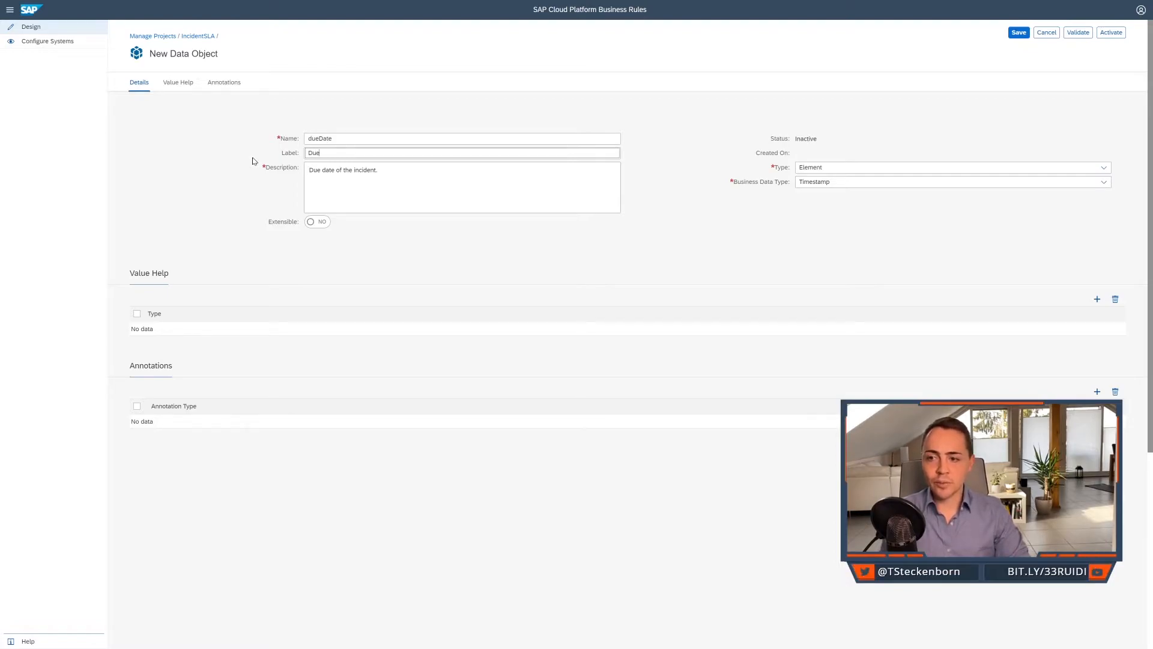
{"action": "type", "text": " Date"}
{"action": "left_click", "coordinate": [253, 161]}
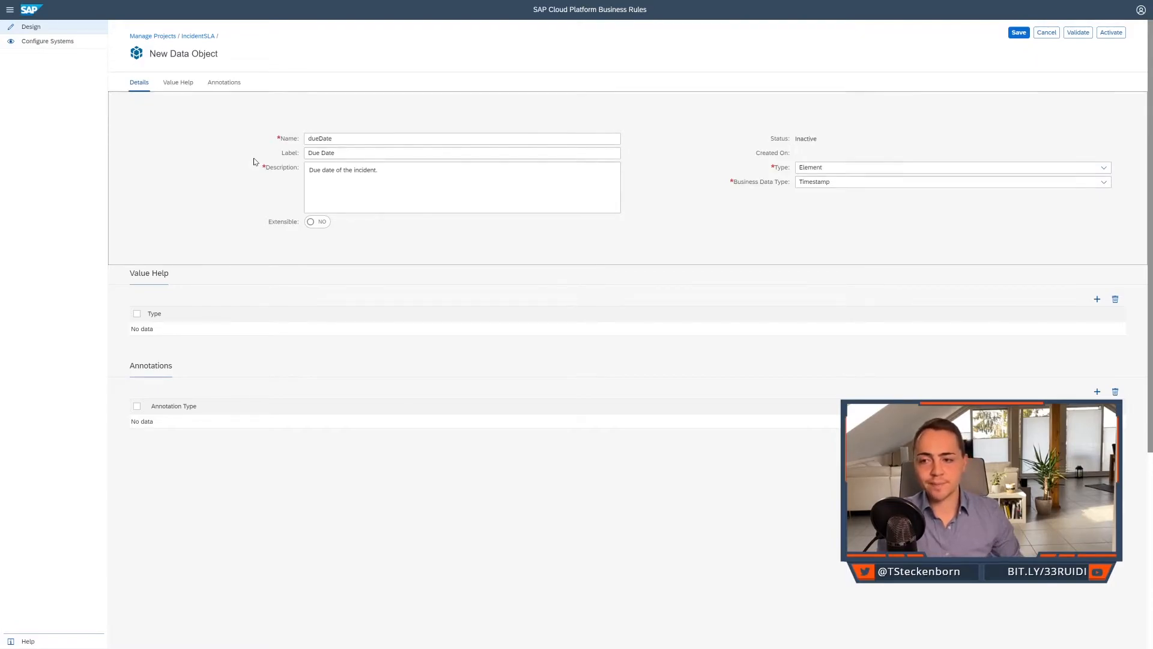
{"action": "left_click", "coordinate": [1108, 33]}
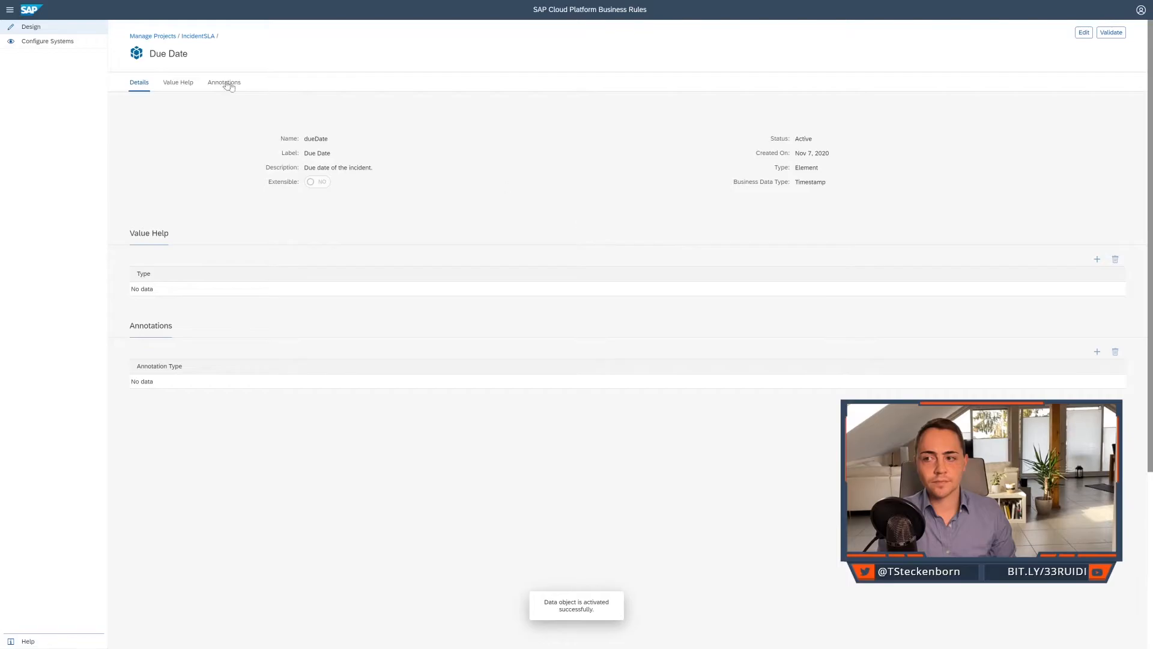
Start another data object in IncidentSLA named sla, labelled "Service Level Agreement", with the description "SLA duration in days.".
{"action": "left_click", "coordinate": [197, 36]}
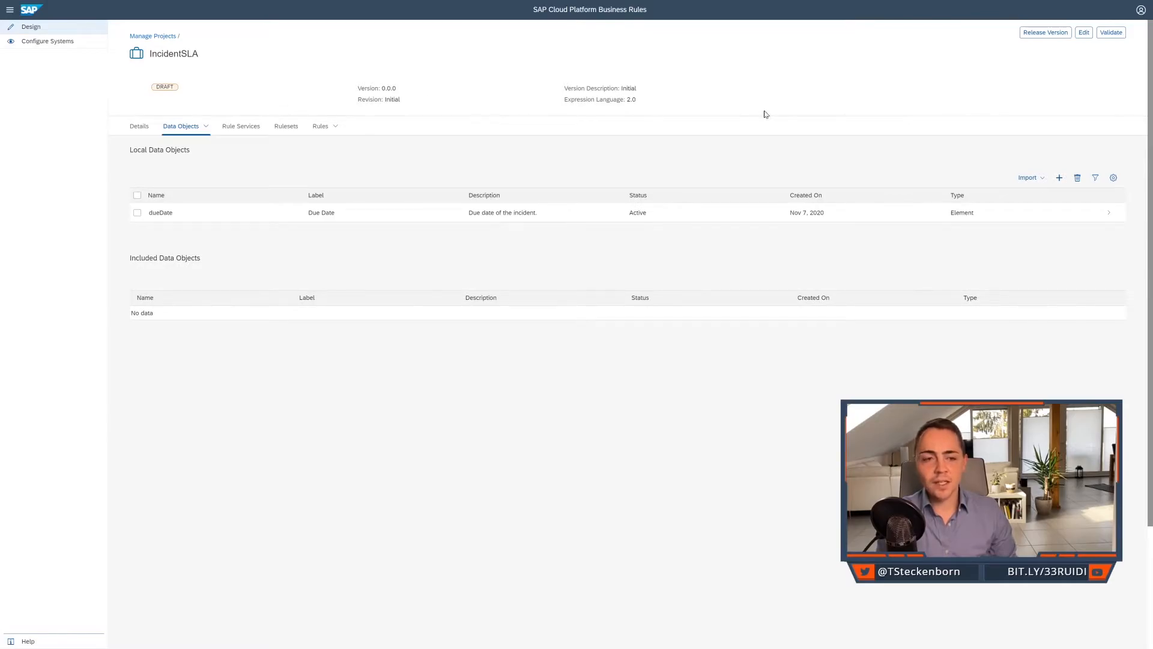
{"action": "left_click", "coordinate": [1060, 179]}
{"action": "left_click", "coordinate": [510, 137]}
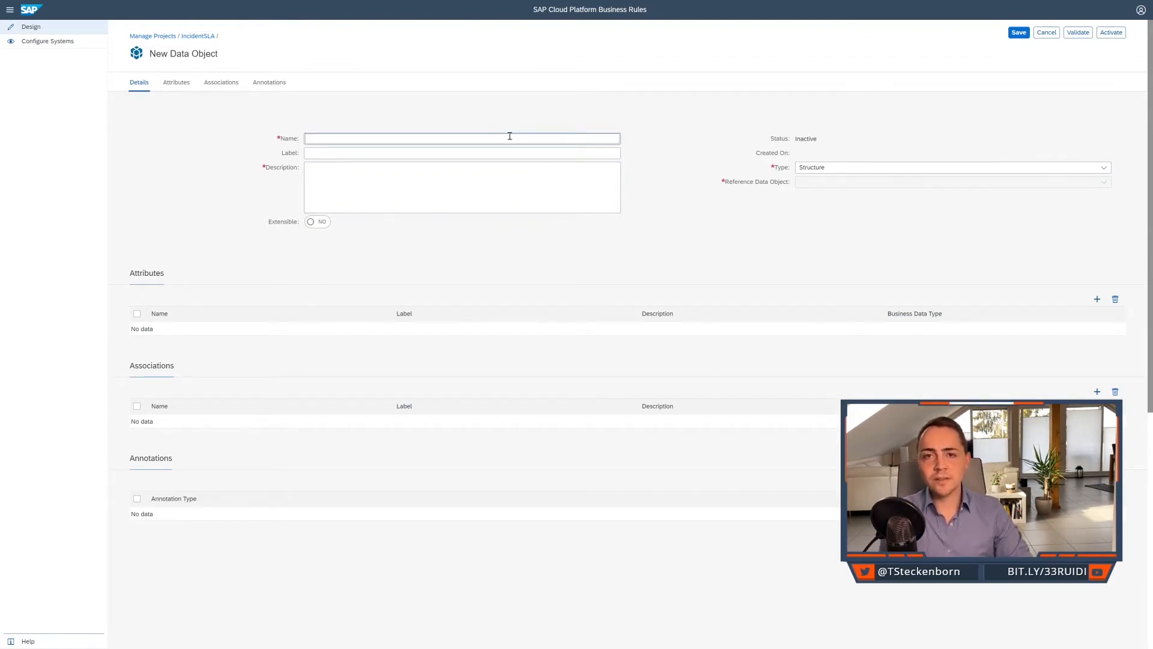
{"action": "type", "text": "sla"}
{"action": "key", "text": "Tab"}
{"action": "type", "text": "Service Level Agreement"}
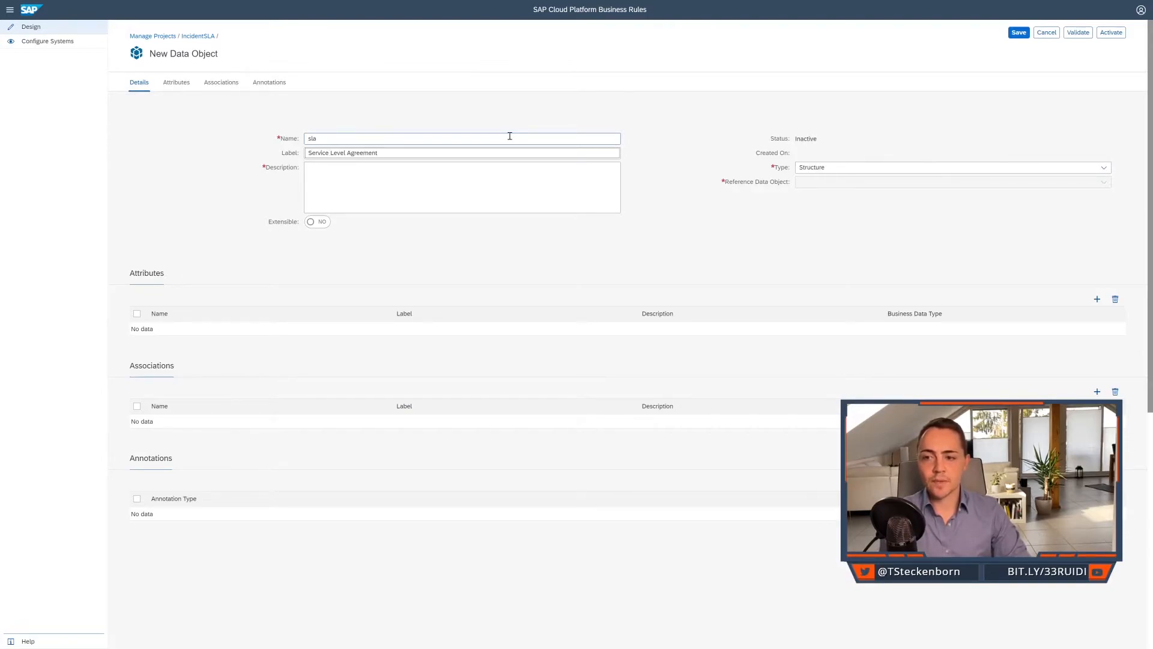
{"action": "key", "text": "Tab"}
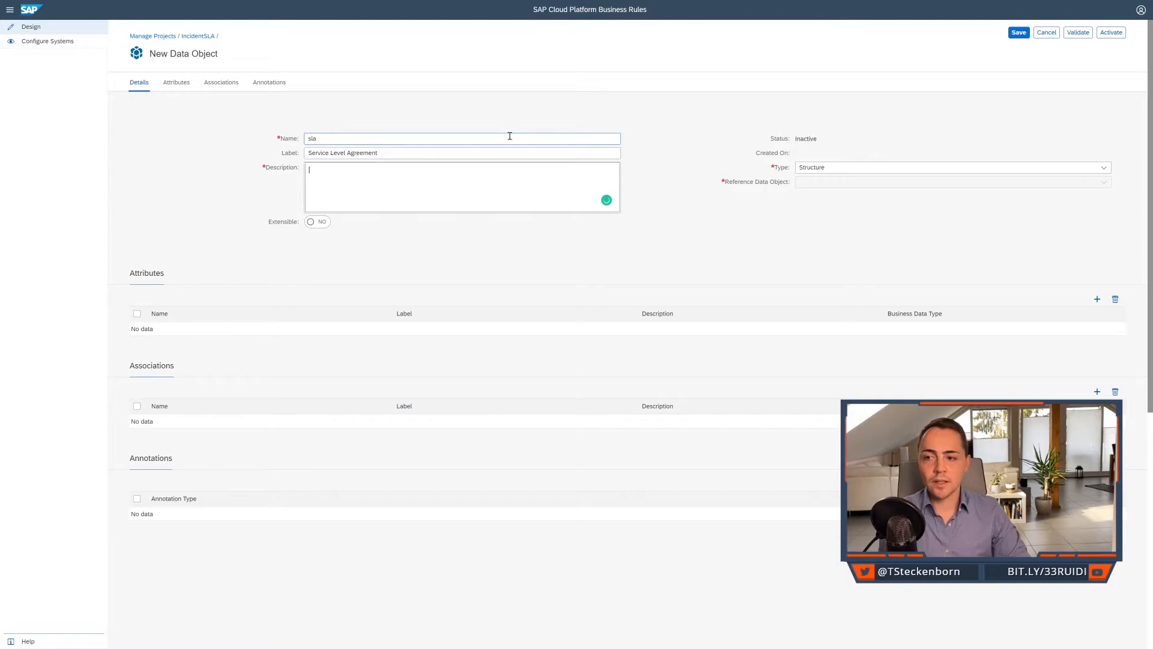
{"action": "type", "text": "SLA duration in"}
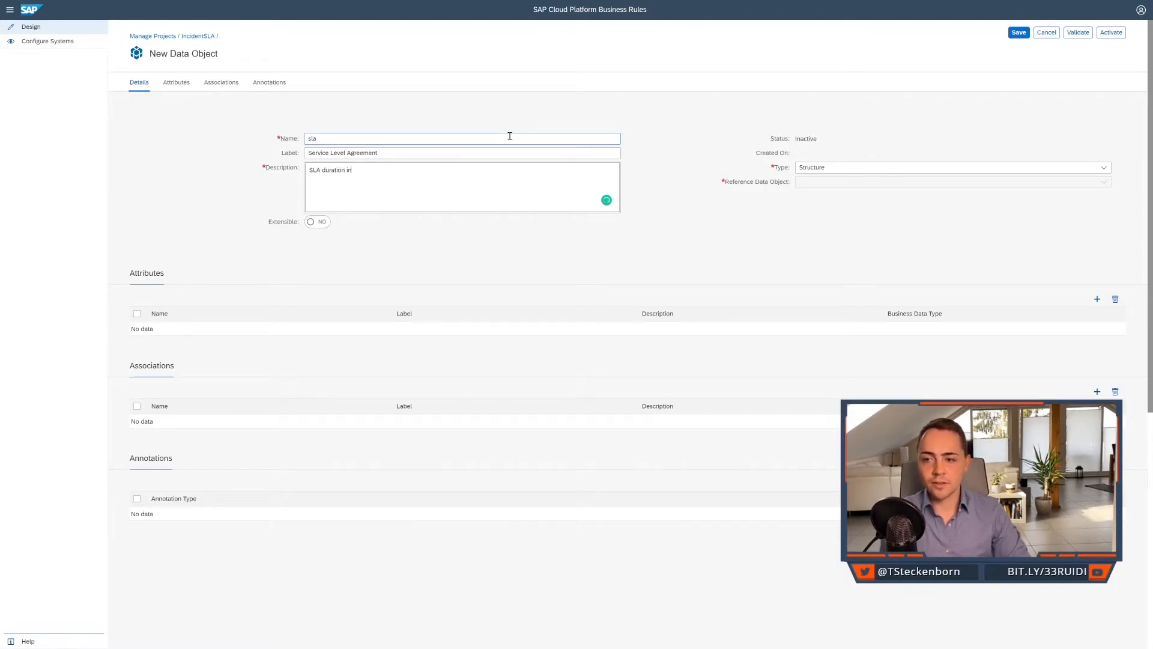
{"action": "type", "text": " days."}
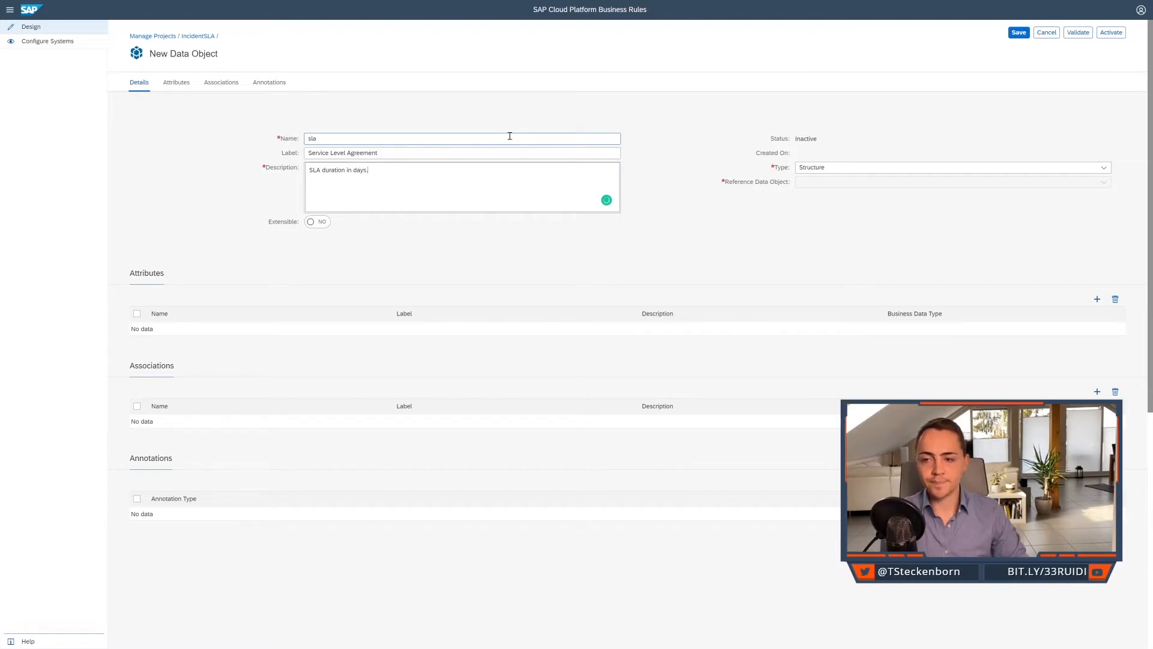
Make the sla data object an Element with business data type Number and activate it.
{"action": "left_click", "coordinate": [853, 165]}
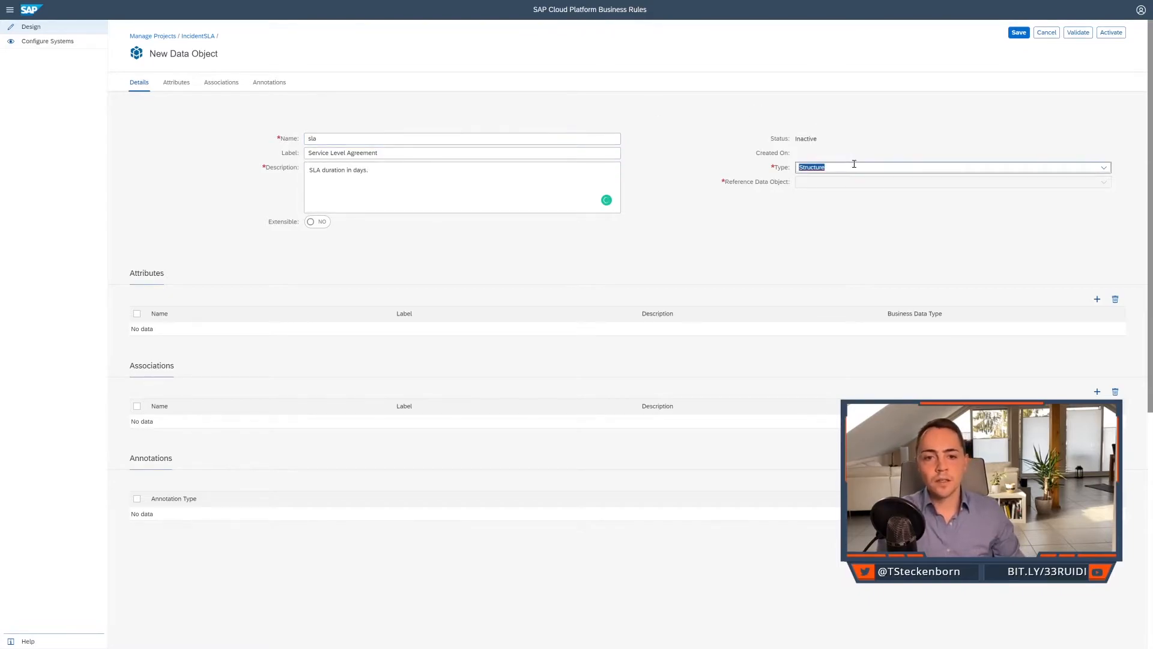
{"action": "left_click", "coordinate": [1103, 167]}
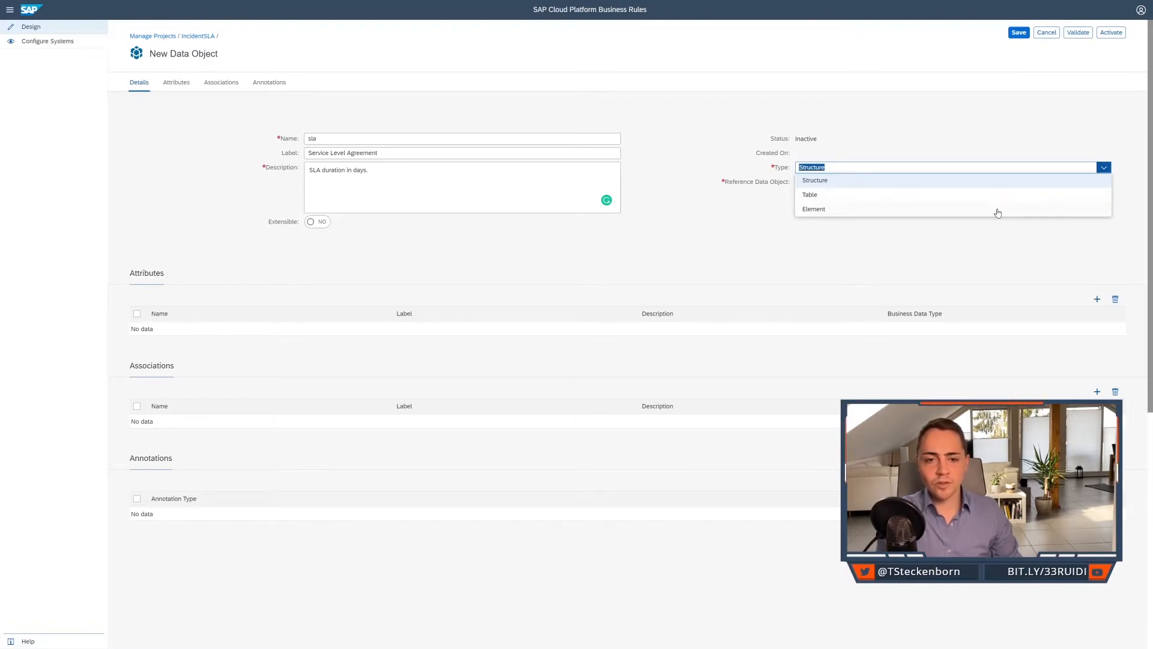
{"action": "left_click", "coordinate": [996, 209]}
{"action": "left_click", "coordinate": [1104, 182]}
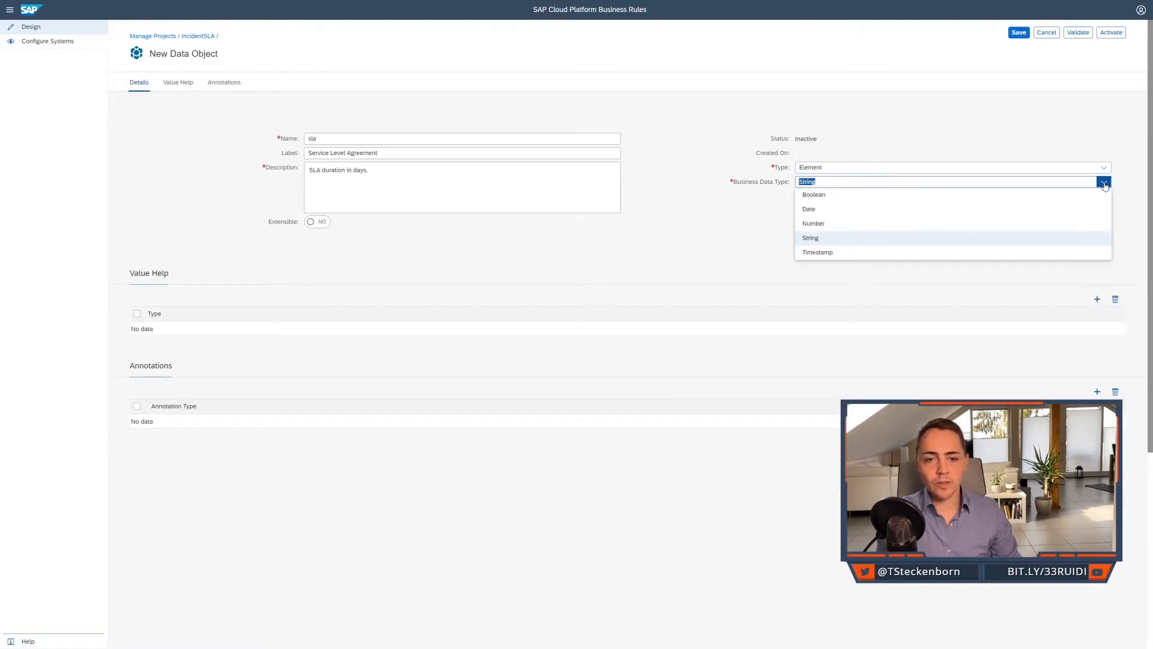
{"action": "left_click", "coordinate": [1000, 224]}
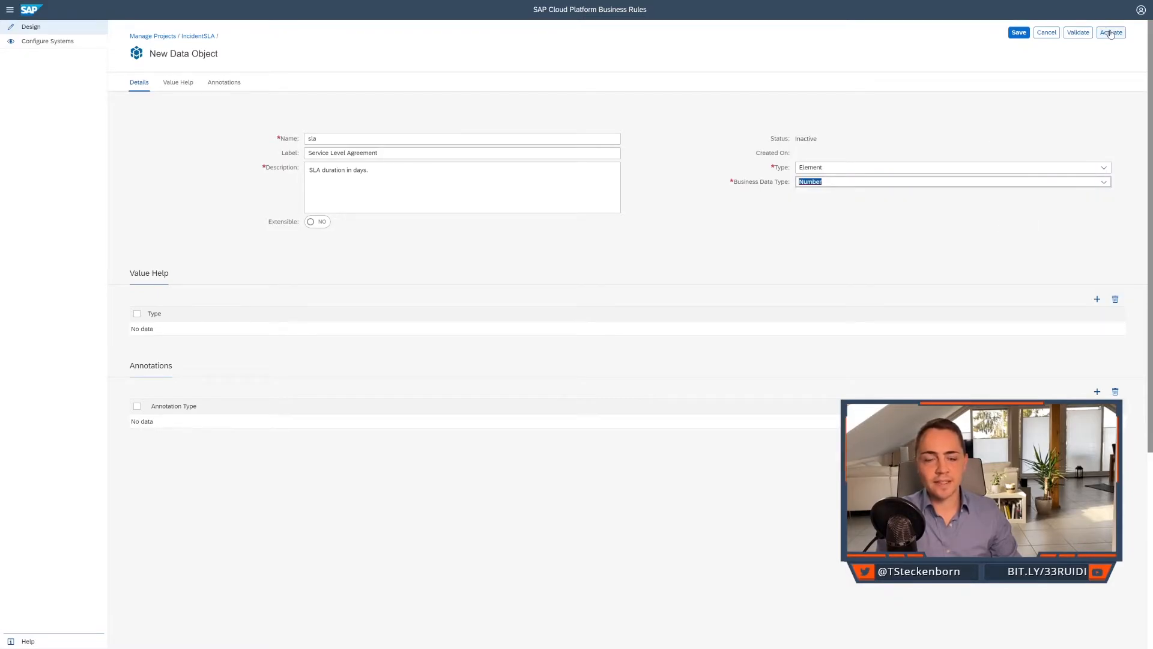
{"action": "left_click", "coordinate": [1110, 33]}
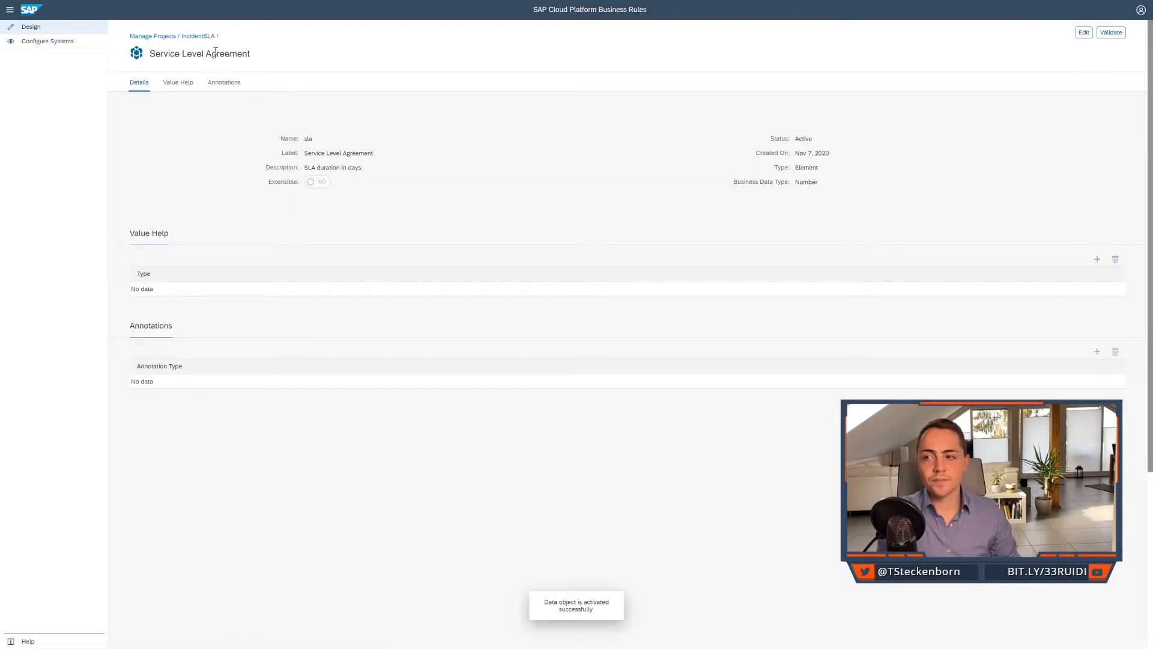
Start a third data object in IncidentSLA named incident, with "Incident" as both its label and description, keeping the Structure type.
{"action": "left_click", "coordinate": [202, 36]}
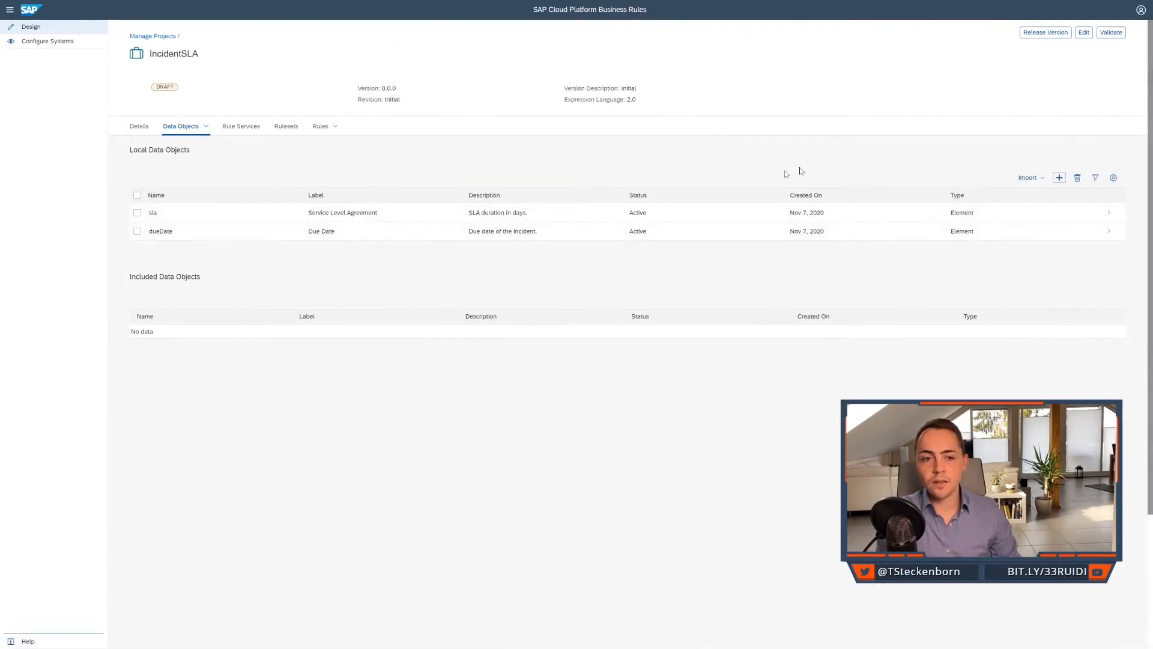
{"action": "left_click", "coordinate": [1060, 179]}
{"action": "left_click", "coordinate": [402, 138]}
{"action": "type", "text": "inc"}
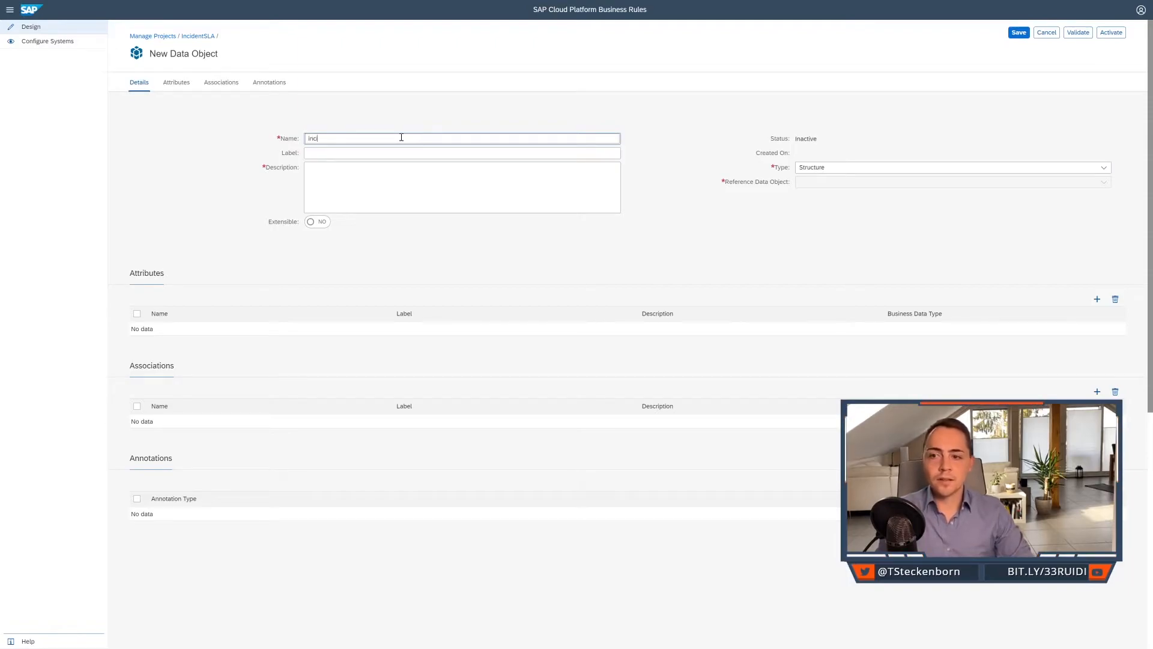
{"action": "type", "text": "ident"}
{"action": "key", "text": "Tab"}
{"action": "type", "text": "Incident"}
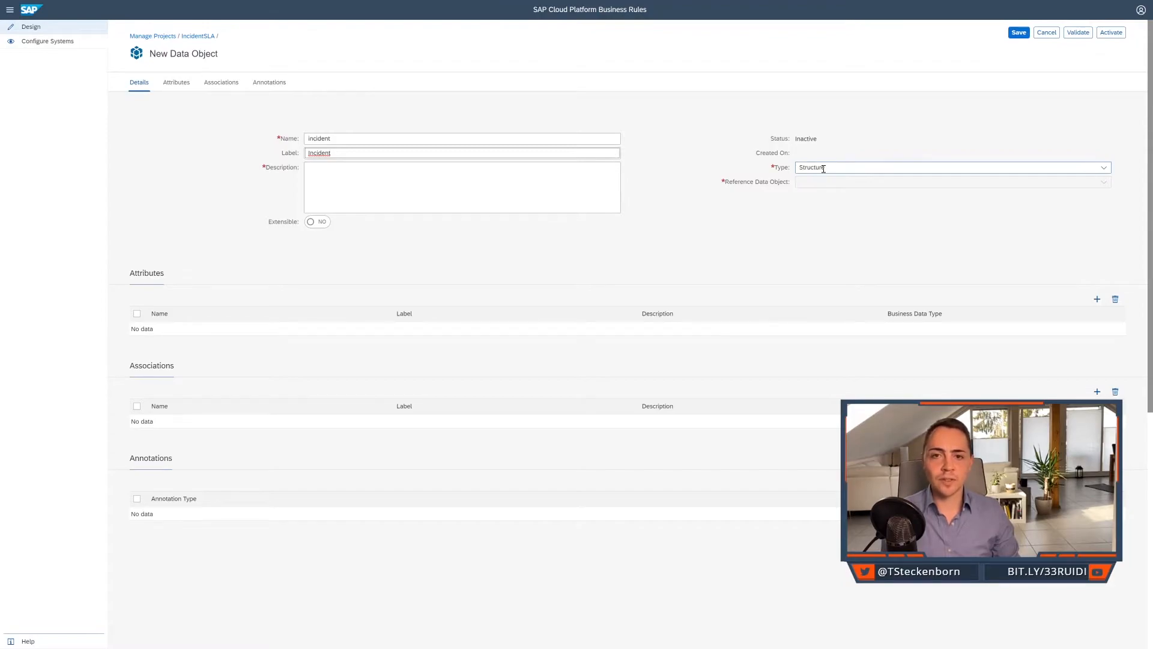
{"action": "left_click", "coordinate": [556, 186]}
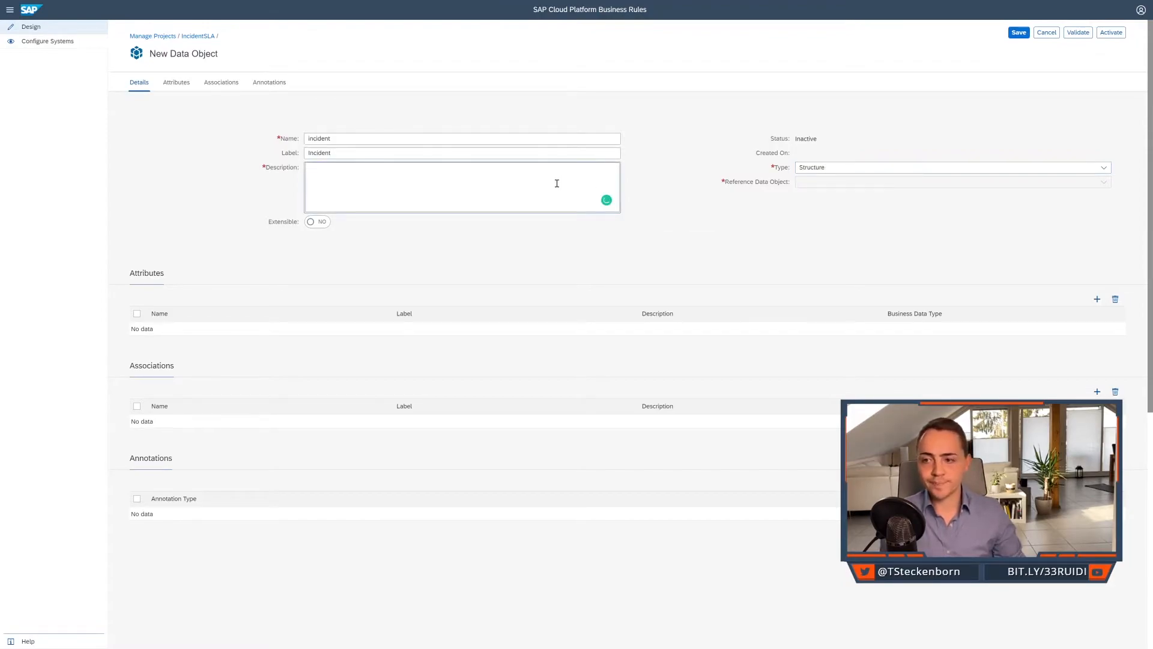
{"action": "type", "text": "Incident"}
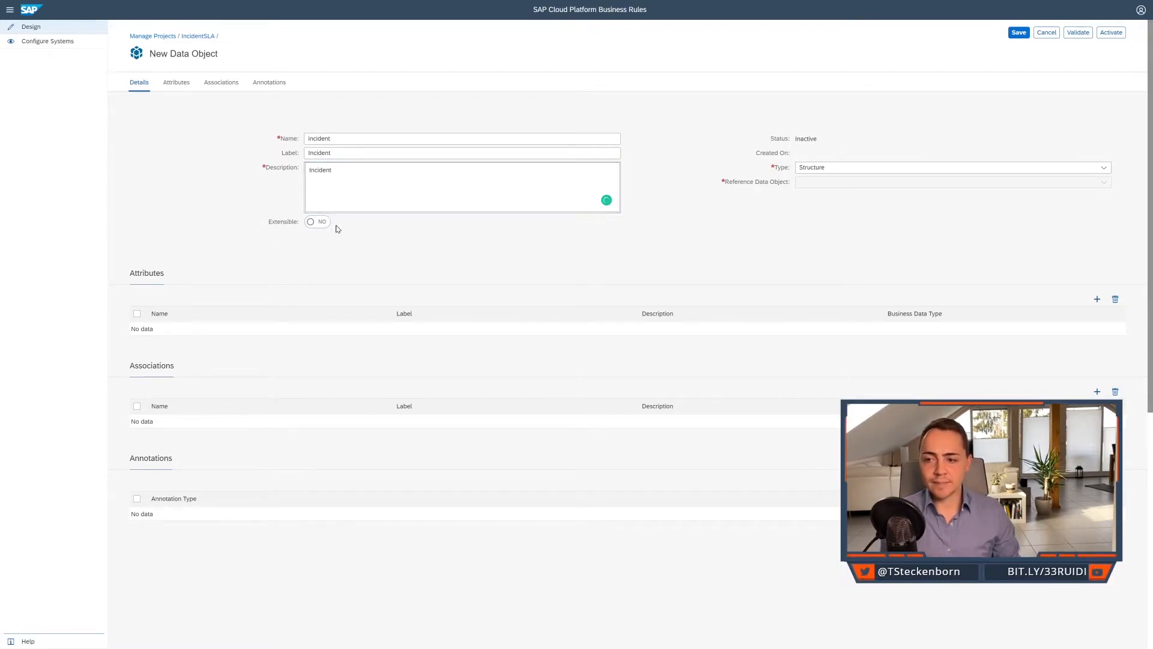
{"action": "left_click", "coordinate": [264, 214]}
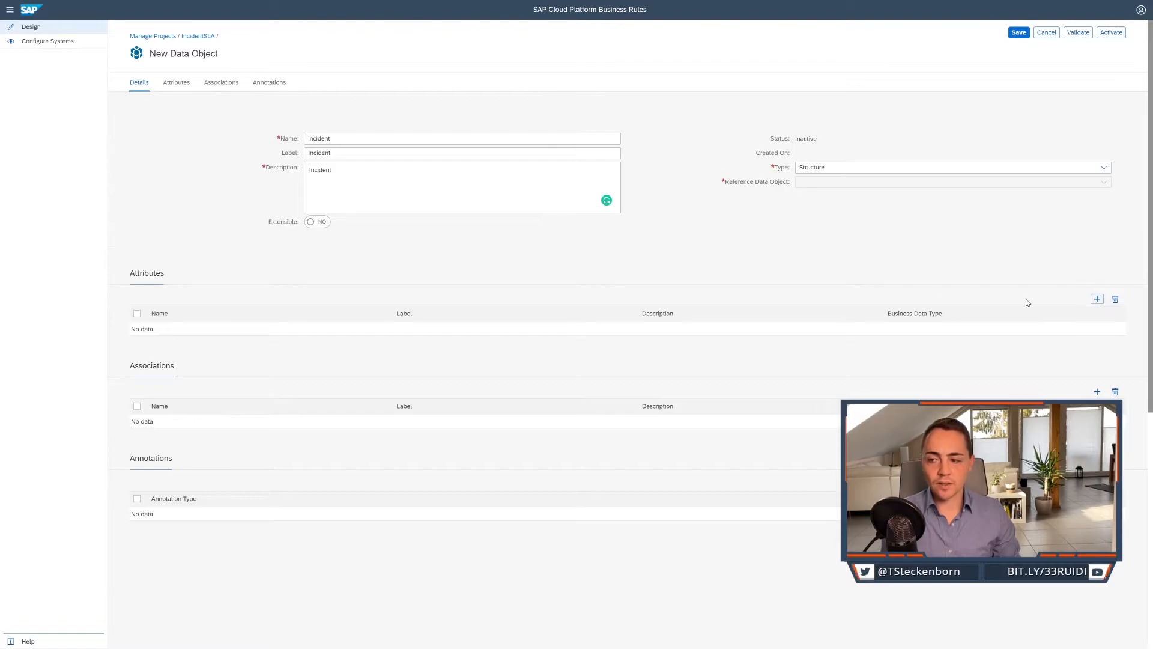
Add a creationTimeStamp attribute to the incident data object, labelled "Creation Time Stamp", described "Time Stamp of the inicident creation", with business data type Timestamp.
{"action": "left_click", "coordinate": [1097, 299]}
{"action": "left_click", "coordinate": [250, 329]}
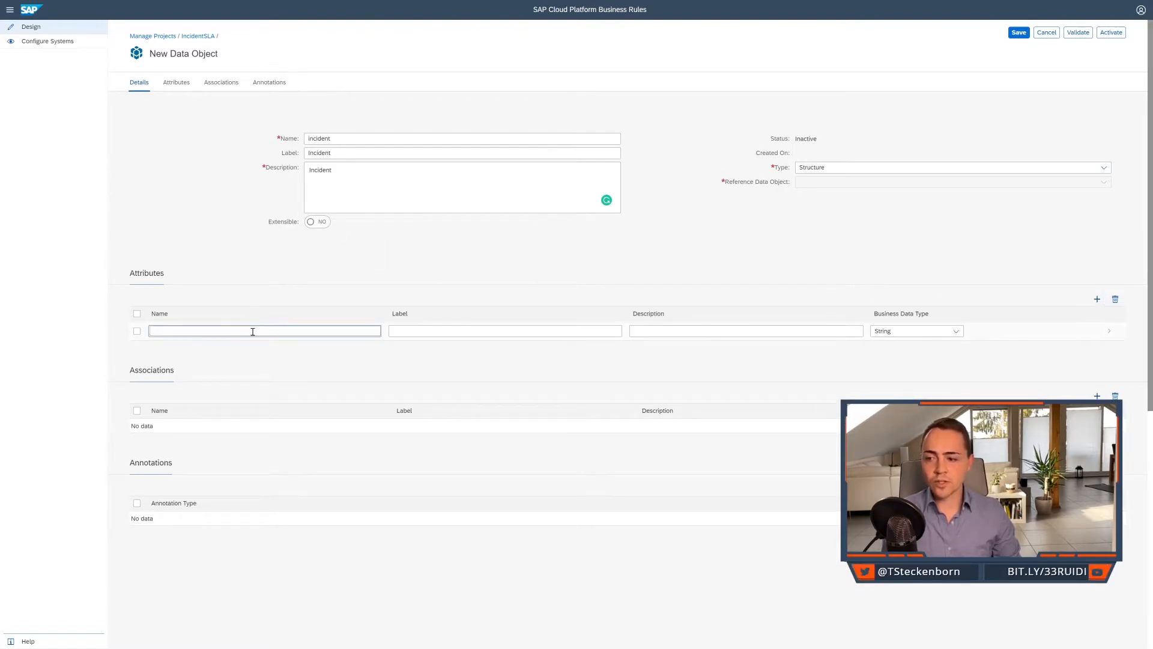
{"action": "type", "text": "creationTimeStamp"}
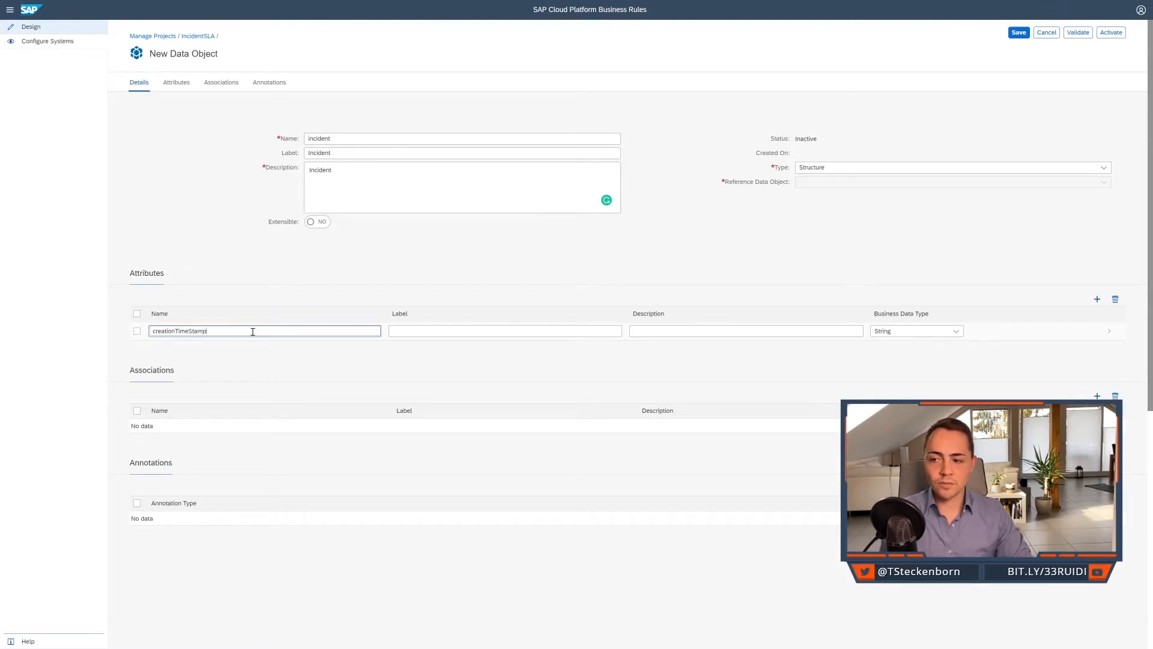
{"action": "key", "text": "Tab"}
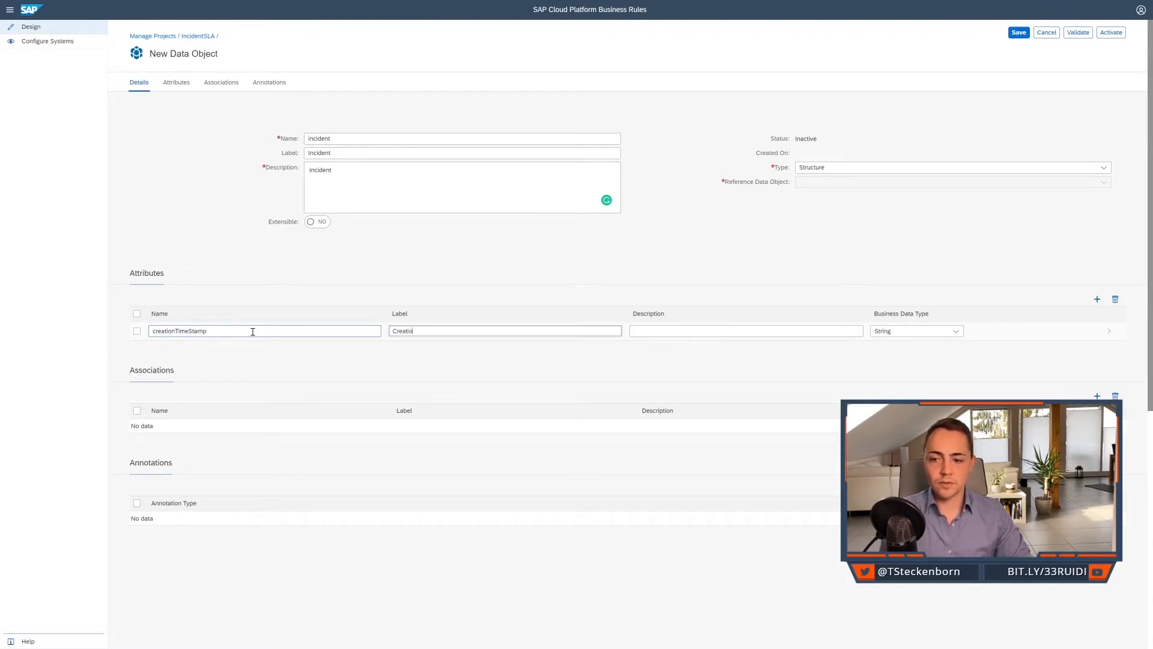
{"action": "type", "text": "Creation Time Stamp"}
{"action": "key", "text": "Tab"}
{"action": "type", "text": "Time Stamp"}
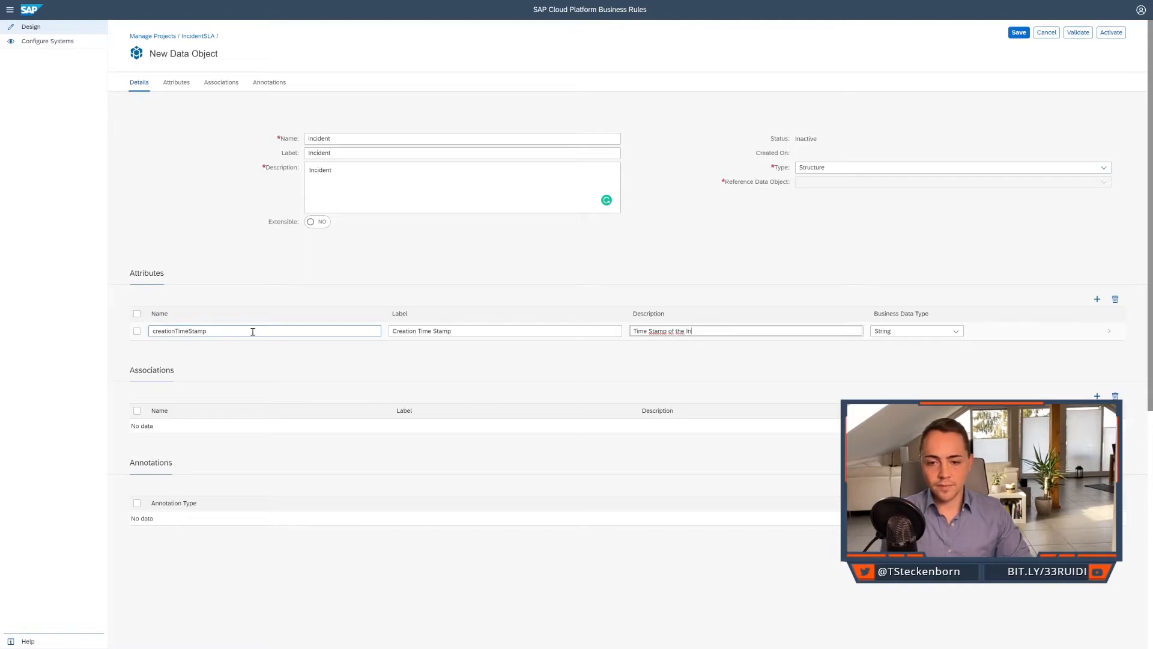
{"action": "type", "text": " of the inicident creation"}
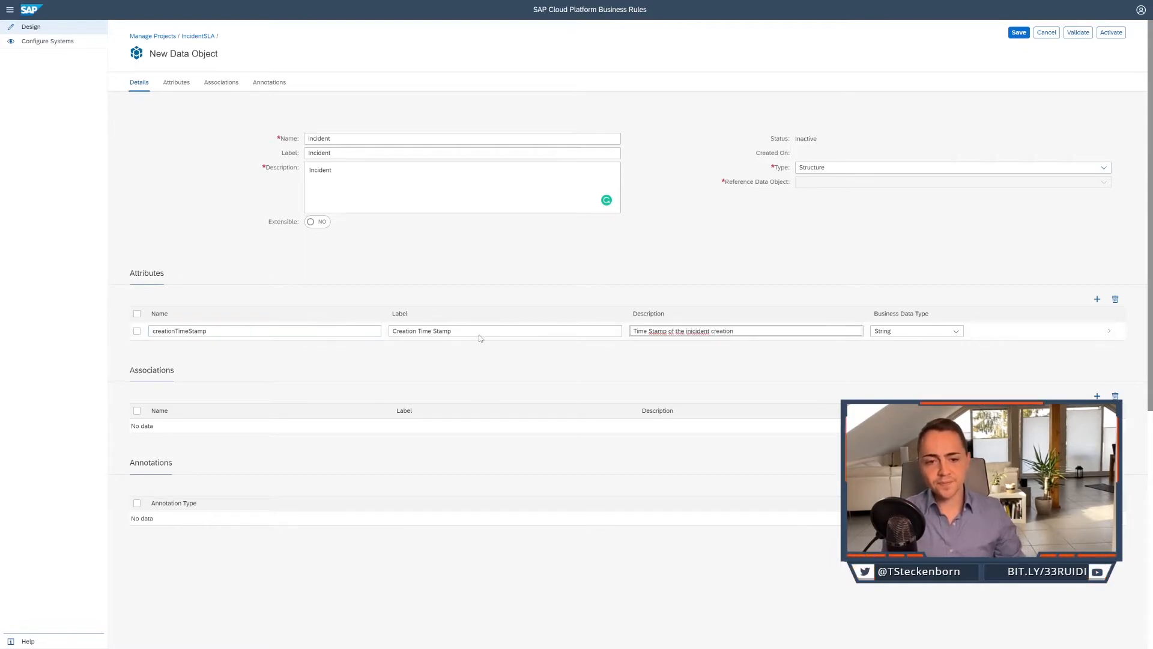
{"action": "left_click", "coordinate": [957, 332]}
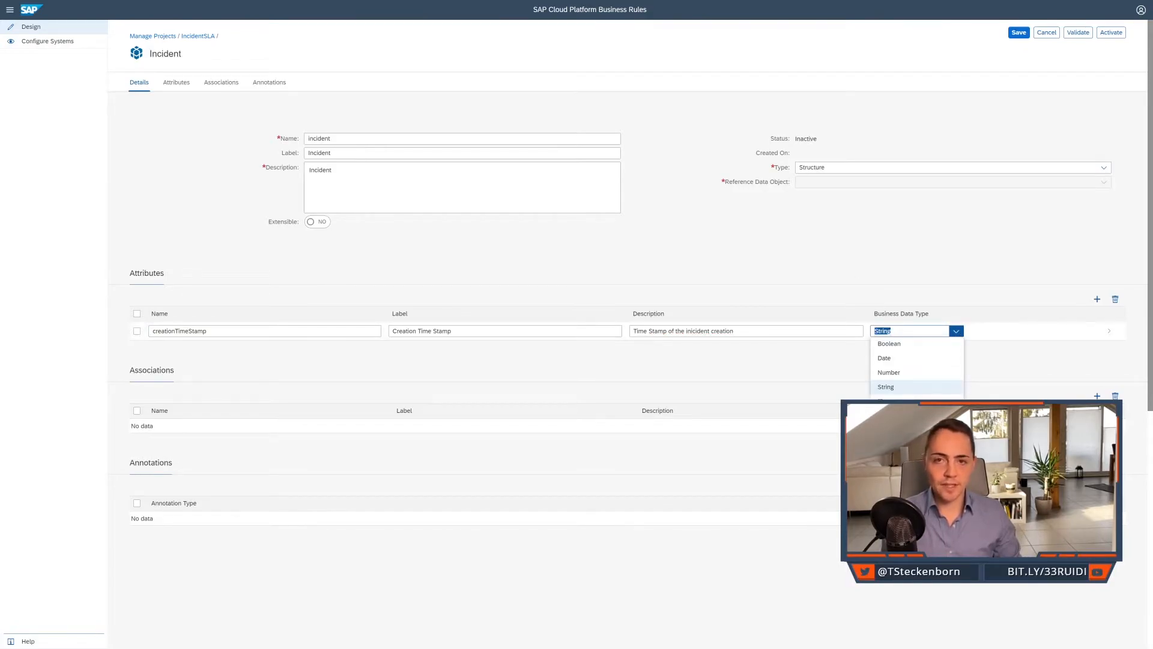
{"action": "left_click", "coordinate": [892, 415]}
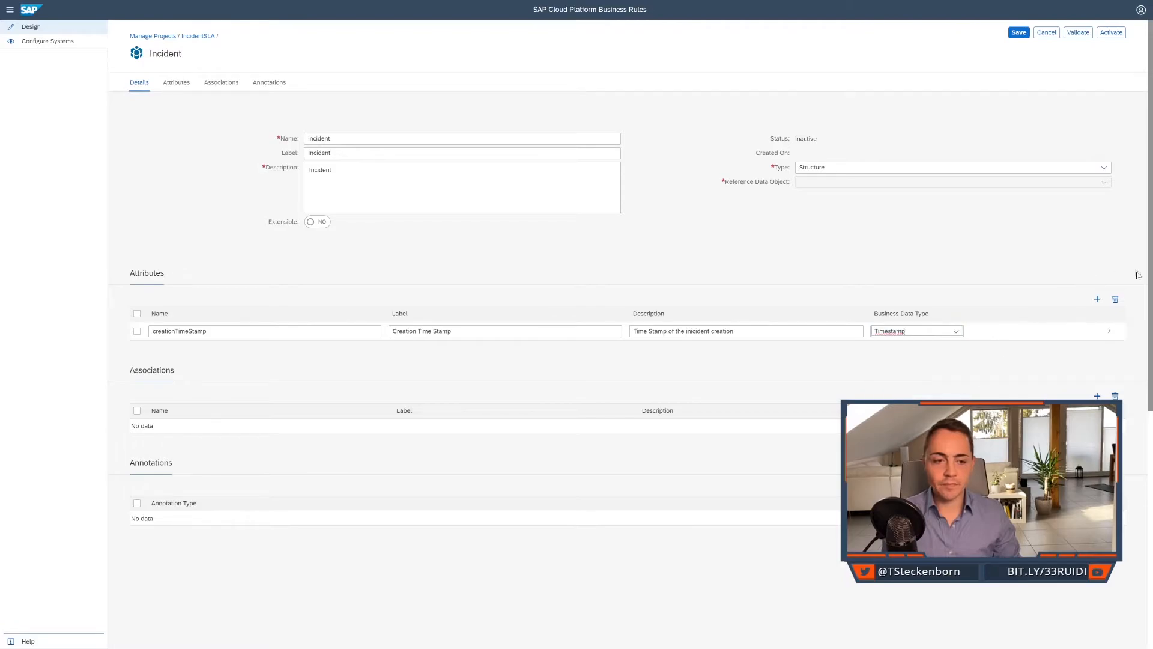
Add a category attribute to the incident data object, labelled "Category" and described "Category of the incident", keeping the String type.
{"action": "left_click", "coordinate": [1097, 299]}
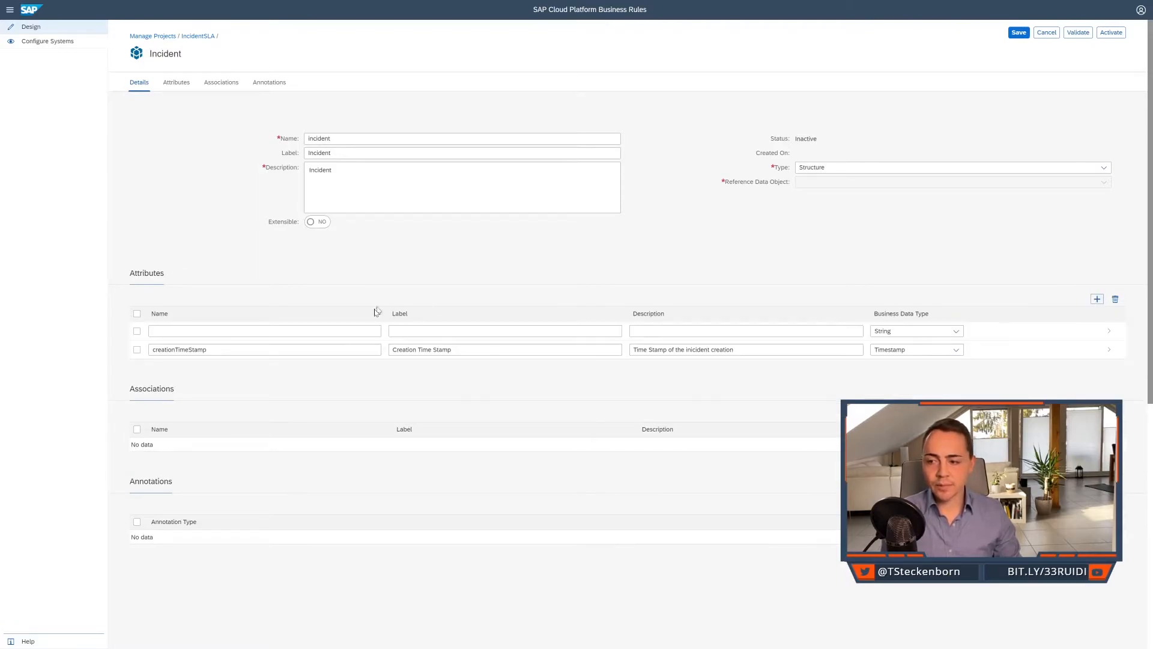
{"action": "left_click", "coordinate": [311, 328]}
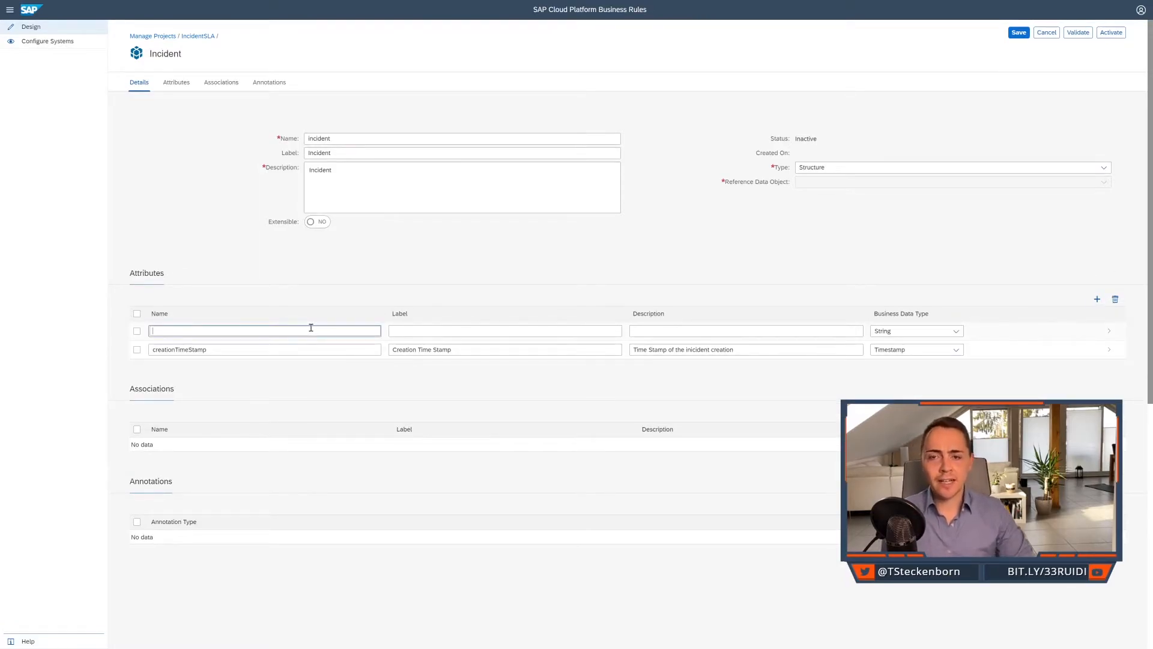
{"action": "type", "text": "category"}
{"action": "key", "text": "Tab"}
{"action": "type", "text": "Cat"}
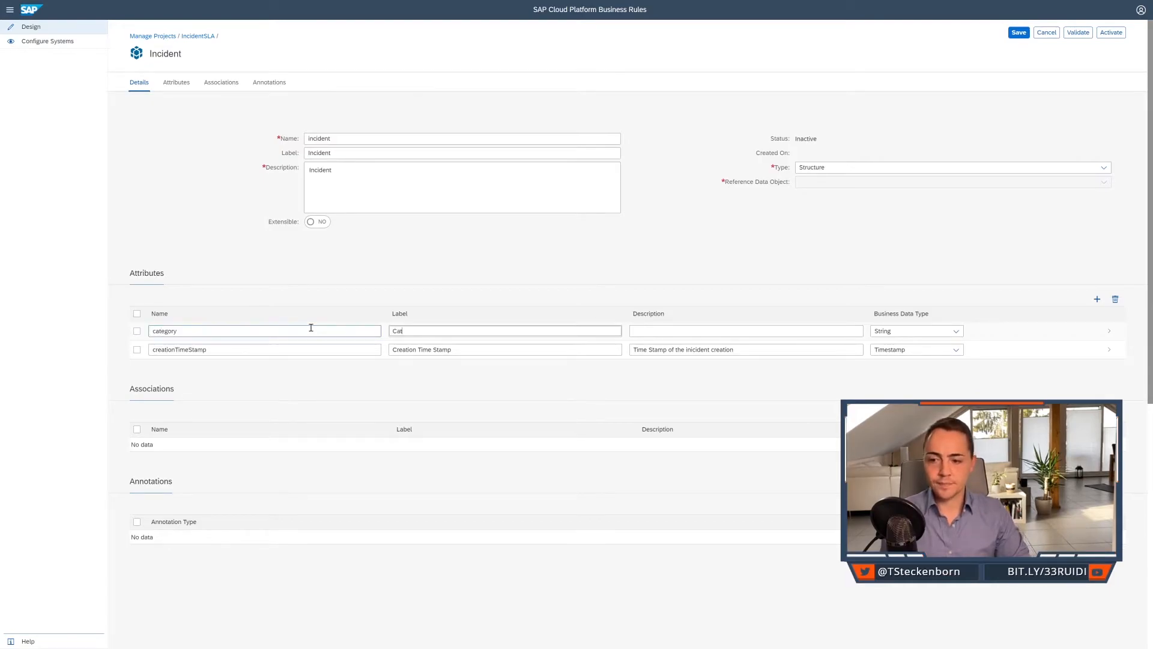
{"action": "type", "text": "egory"}
{"action": "key", "text": "Tab"}
{"action": "type", "text": "C"}
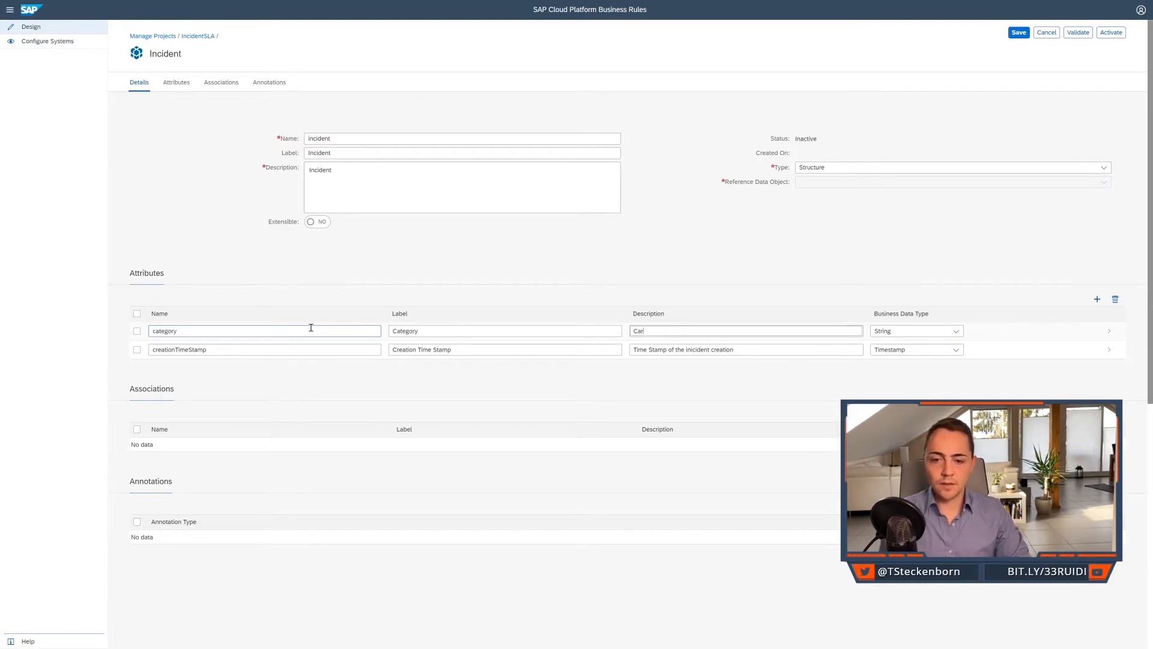
{"action": "type", "text": "ategory of "}
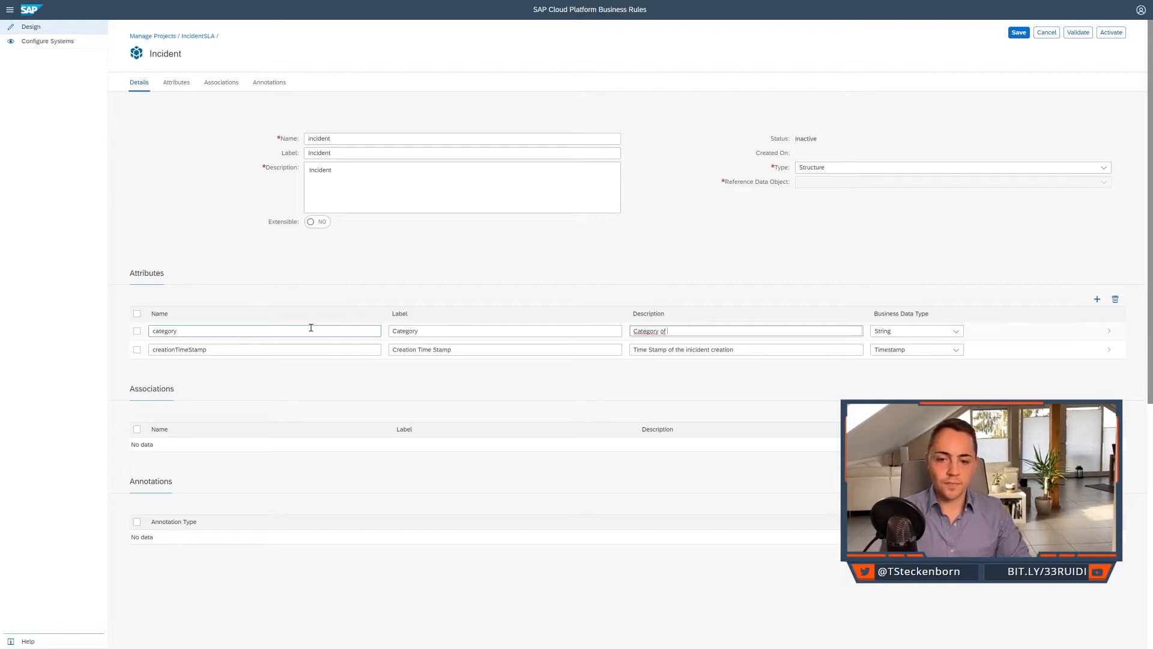
{"action": "type", "text": "the incident"}
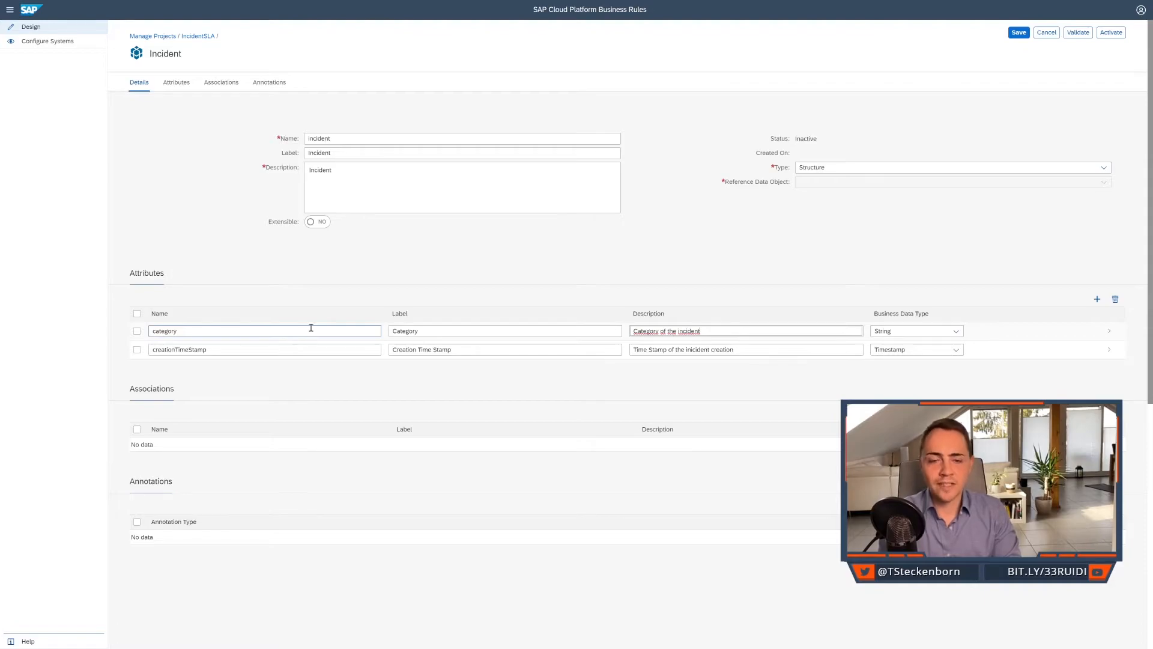
{"action": "key", "text": "Tab"}
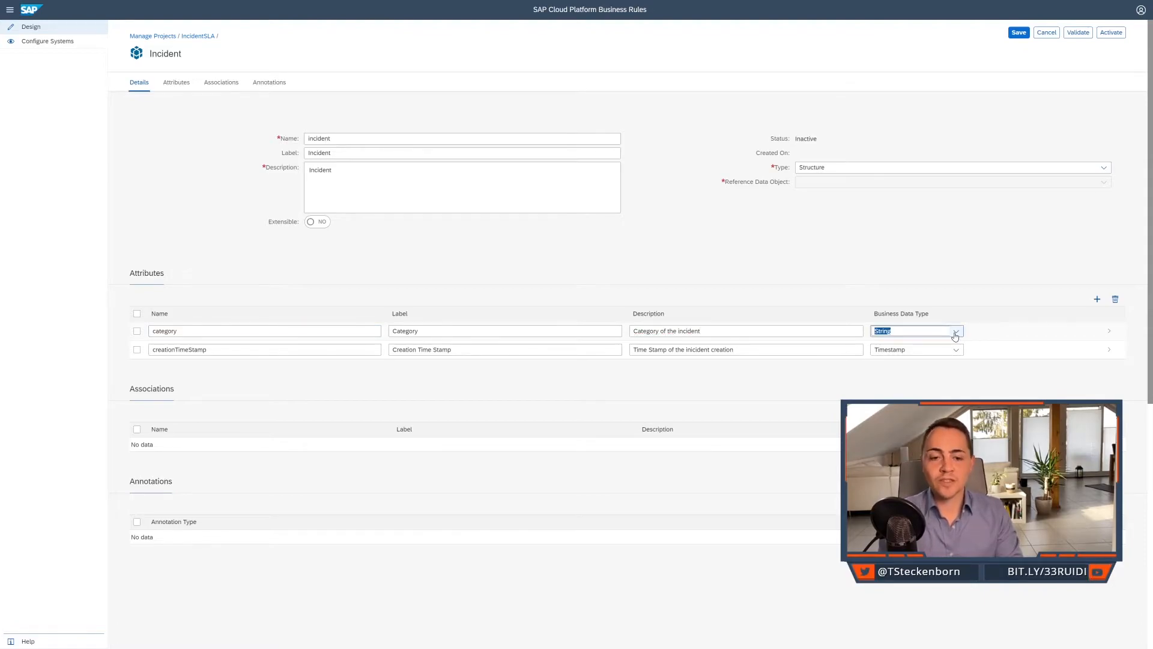
{"action": "left_click", "coordinate": [933, 295]}
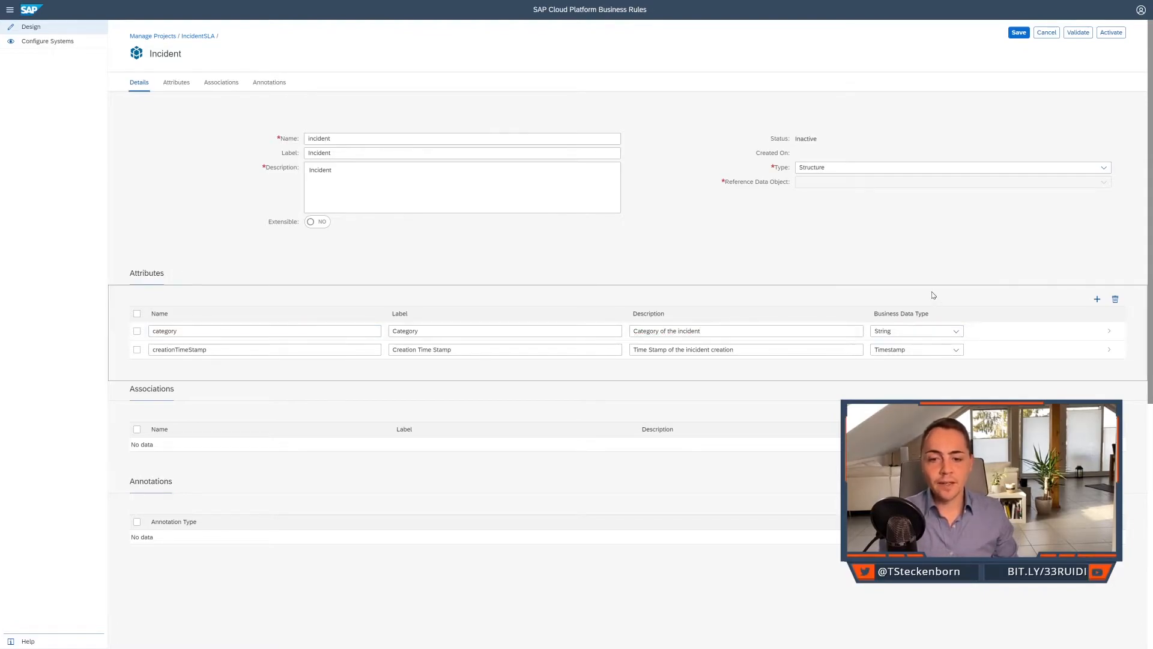
Add a priority attribute to the incident data object, labelled "Priority" and described "Priority of the incident".
{"action": "left_click", "coordinate": [1097, 299]}
{"action": "left_click", "coordinate": [290, 334]}
{"action": "type", "text": "priority"}
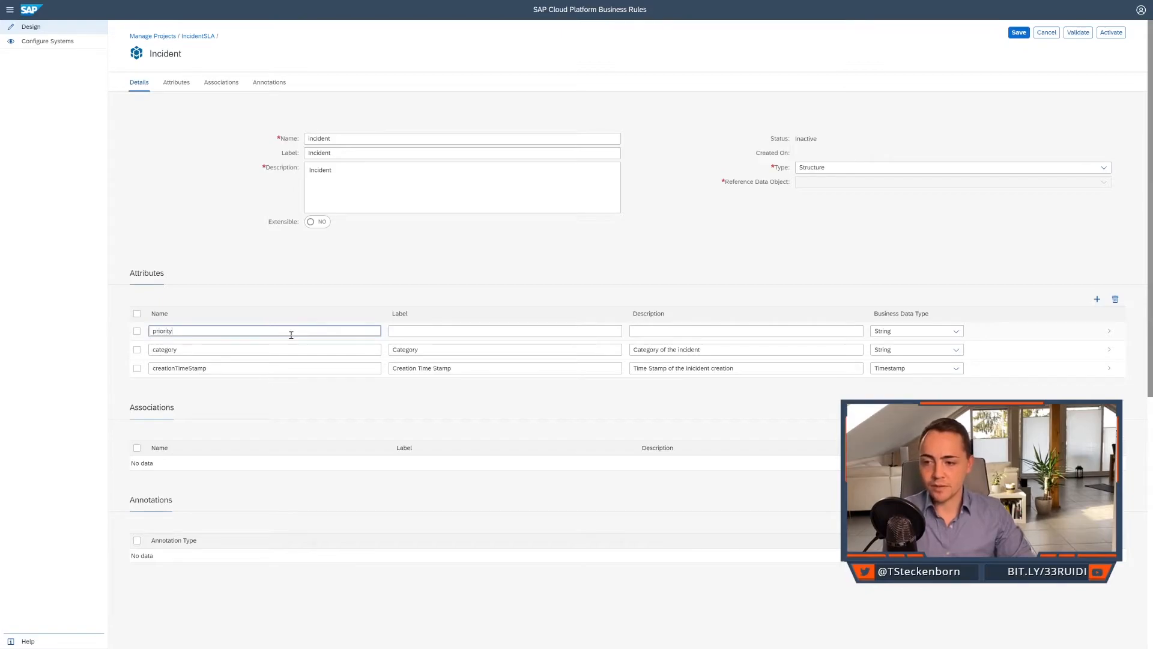
{"action": "key", "text": "Tab"}
{"action": "type", "text": "Priority"}
{"action": "key", "text": "Tab"}
{"action": "type", "text": "Priority of hte "}
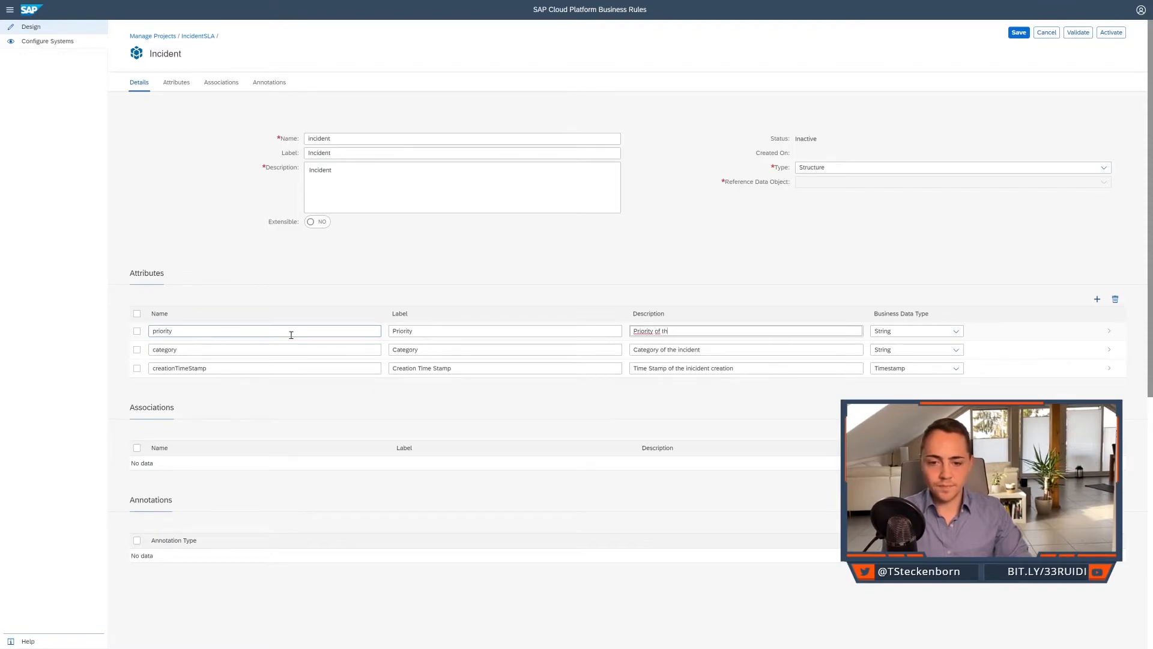
{"action": "type", "text": "incident"}
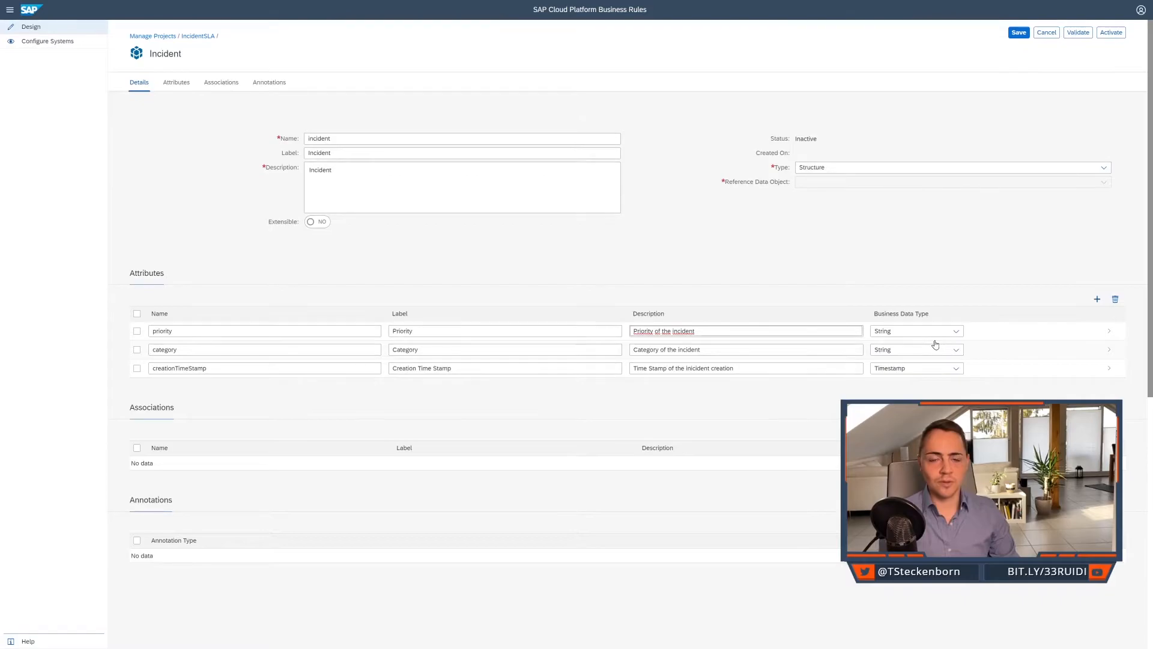
Open the priority attribute's details and add a value help entry of type Value List.
{"action": "left_click", "coordinate": [1000, 332]}
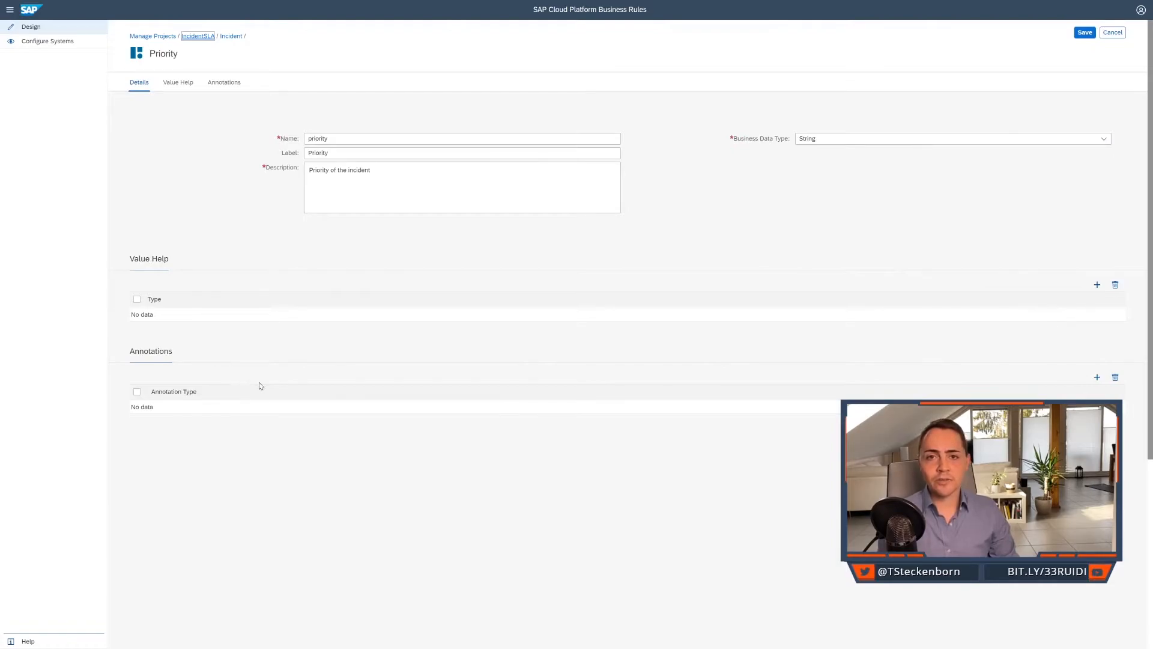
{"action": "left_click", "coordinate": [316, 367]}
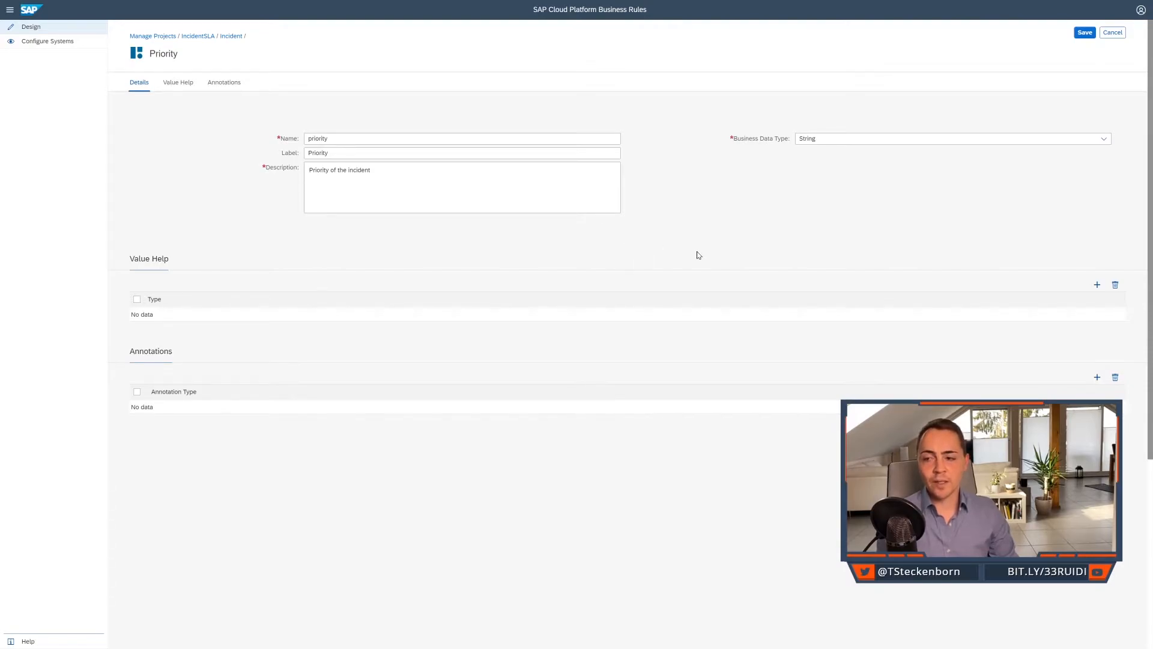
{"action": "left_click", "coordinate": [1095, 285]}
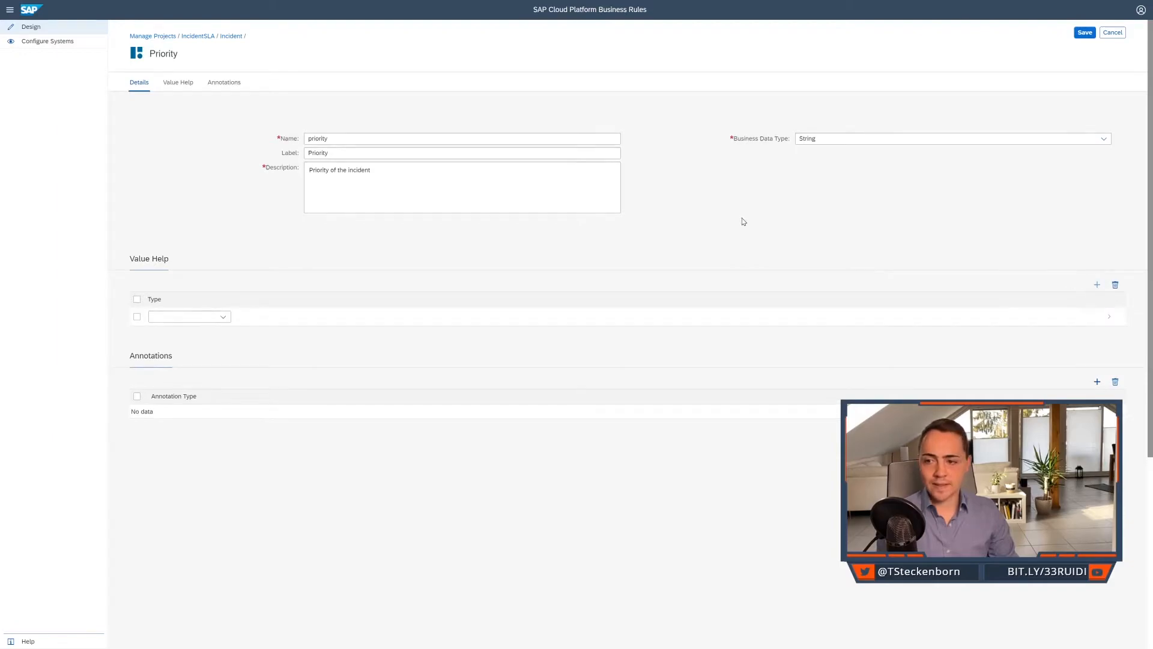
{"action": "left_click", "coordinate": [225, 317]}
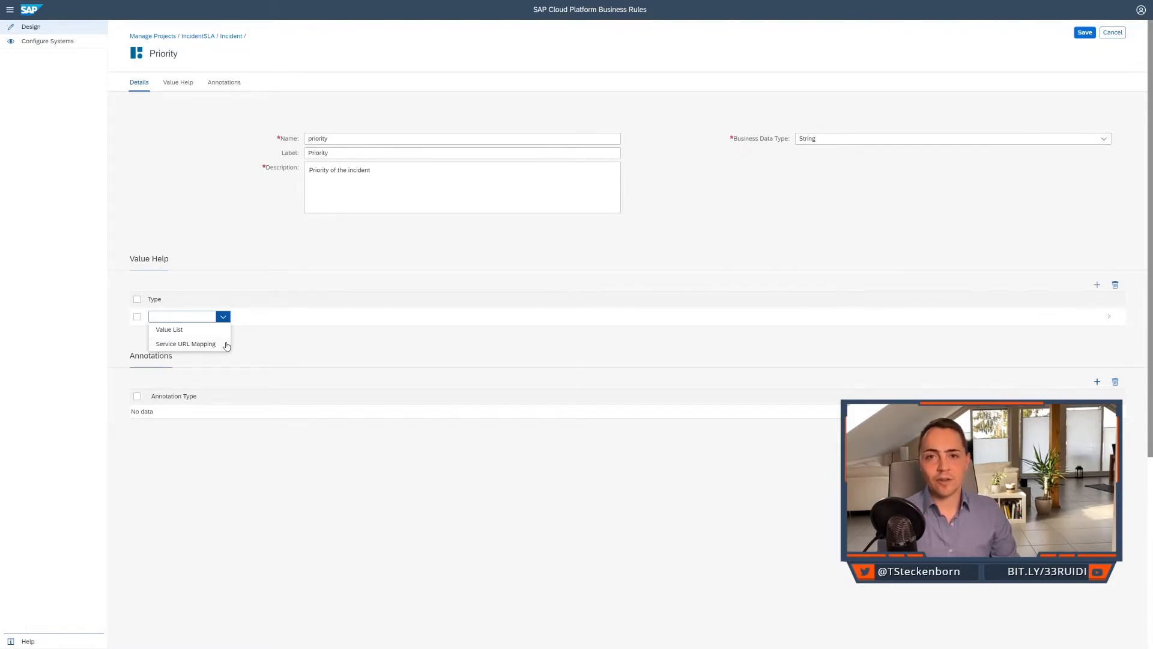
{"action": "left_click", "coordinate": [210, 329]}
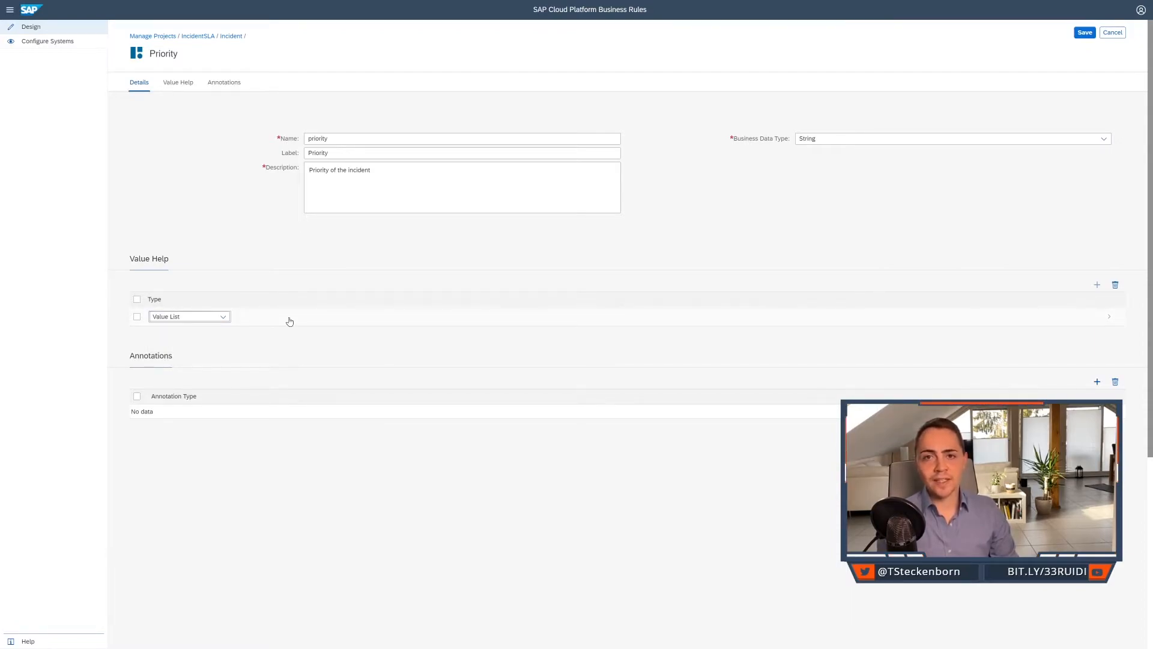
Open the priority attribute's value list and add the value low with the description "Low Priority".
{"action": "left_click", "coordinate": [290, 322]}
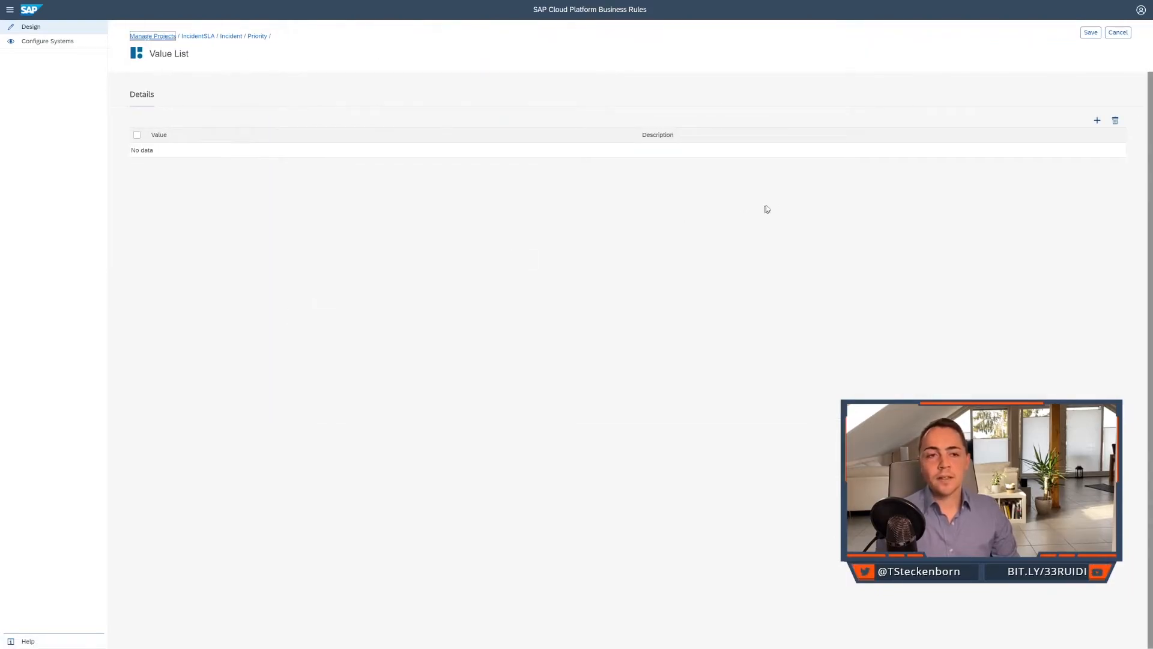
{"action": "left_click", "coordinate": [1097, 120]}
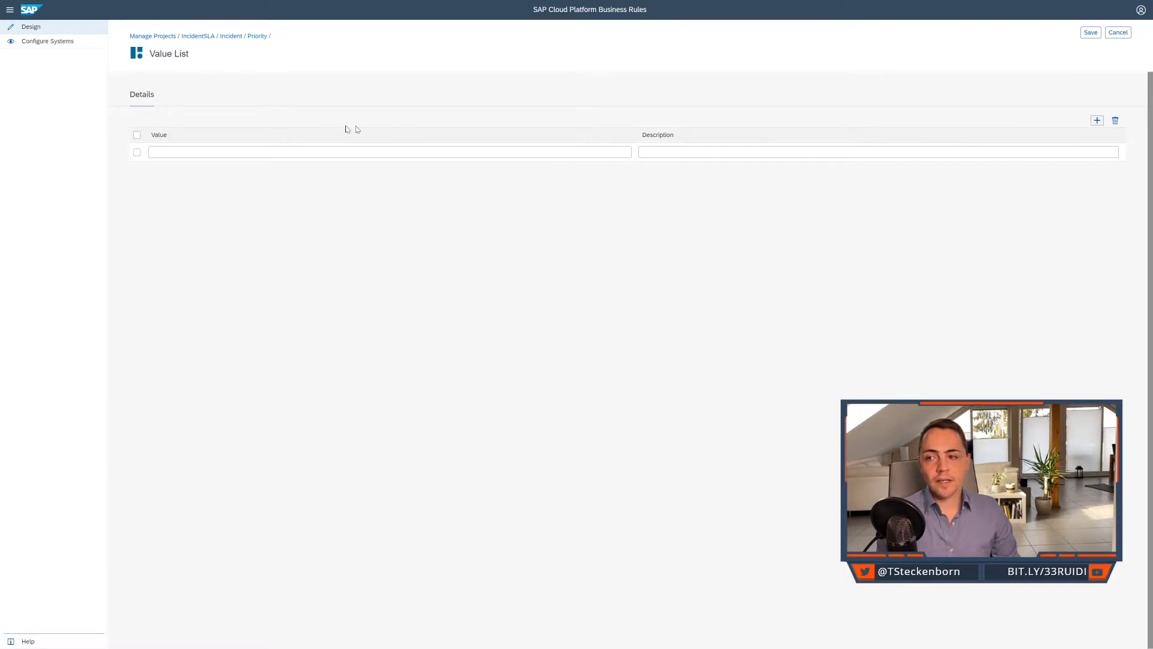
{"action": "left_click", "coordinate": [327, 154]}
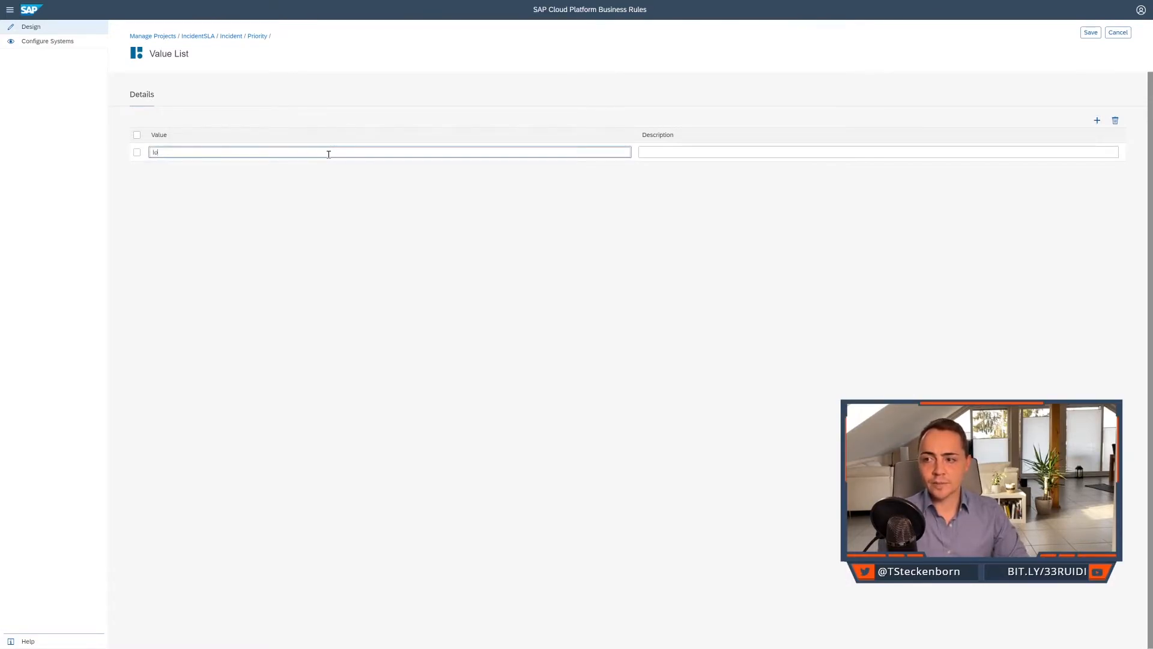
{"action": "key", "text": "Tab"}
{"action": "type", "text": "Lo"}
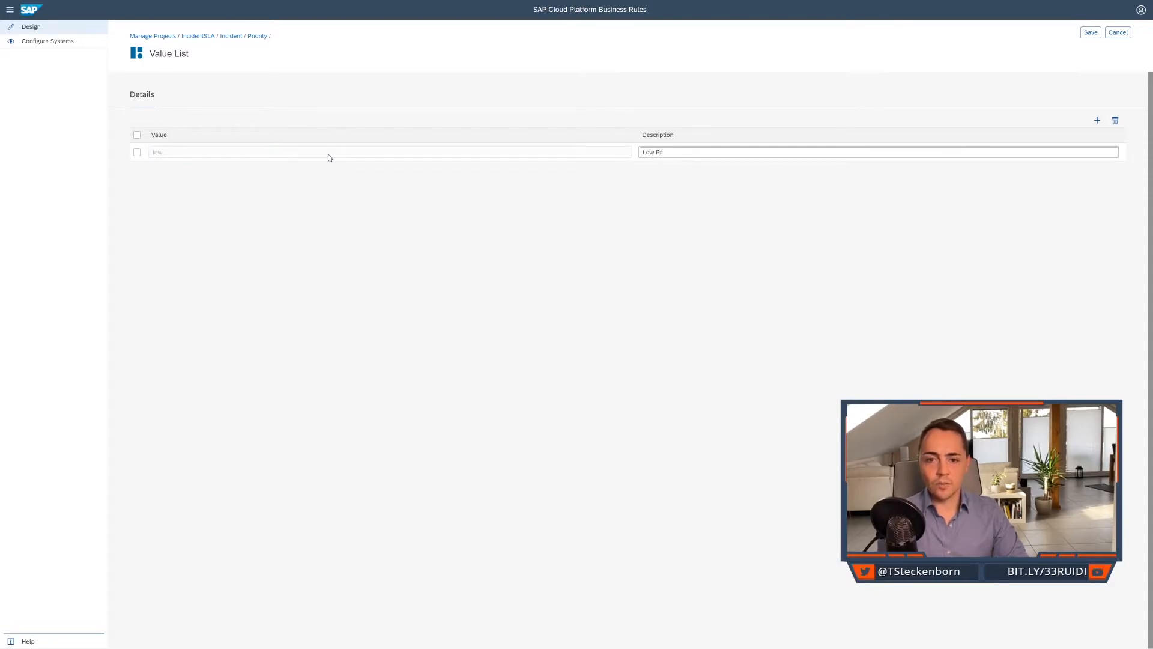
Add the value medium with the description "Medium Priority" to the priority value list.
{"action": "left_click", "coordinate": [1098, 121]}
{"action": "left_click", "coordinate": [525, 150]}
{"action": "type", "text": "medium"}
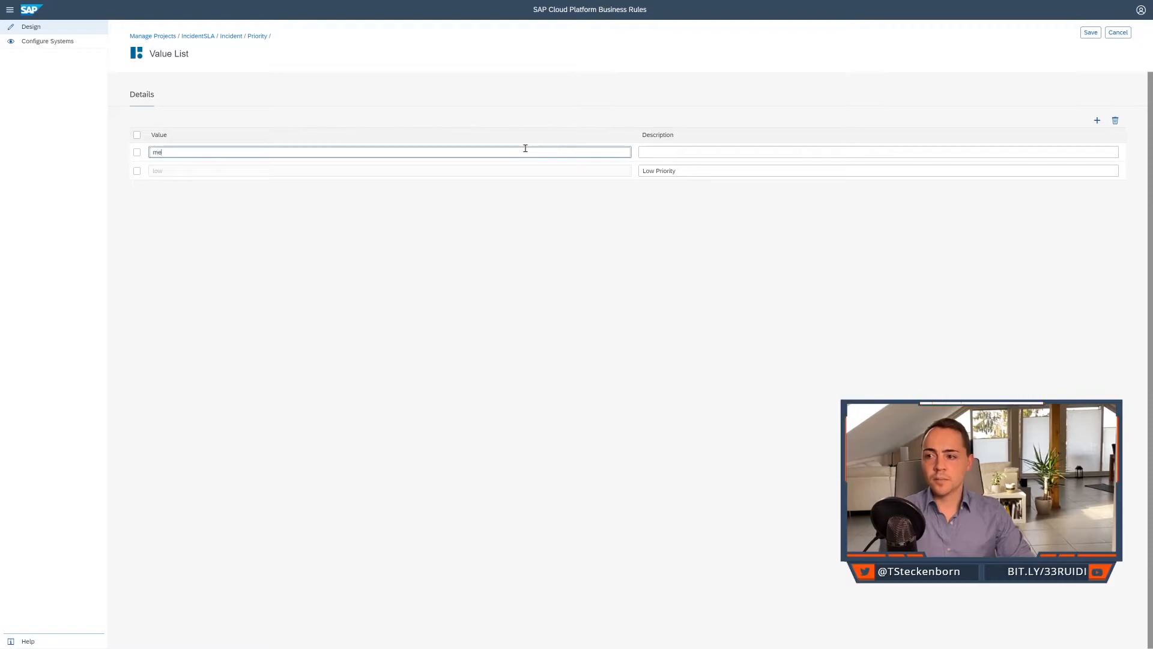
{"action": "key", "text": "Tab"}
{"action": "type", "text": "Medium"}
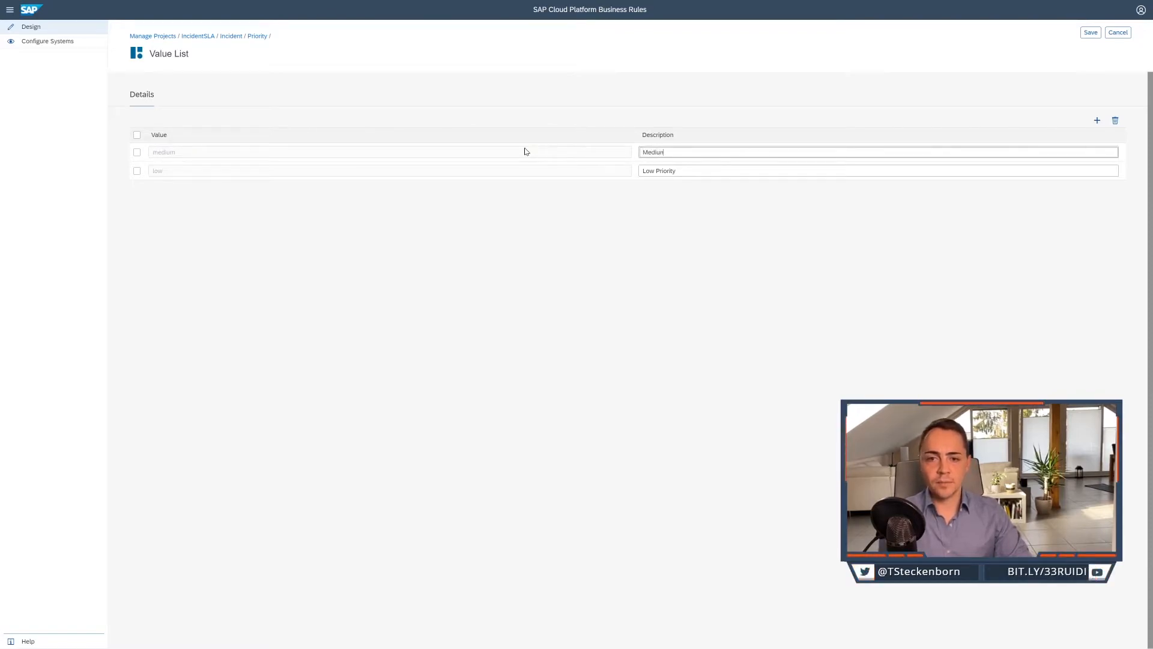
{"action": "type", "text": " Priority"}
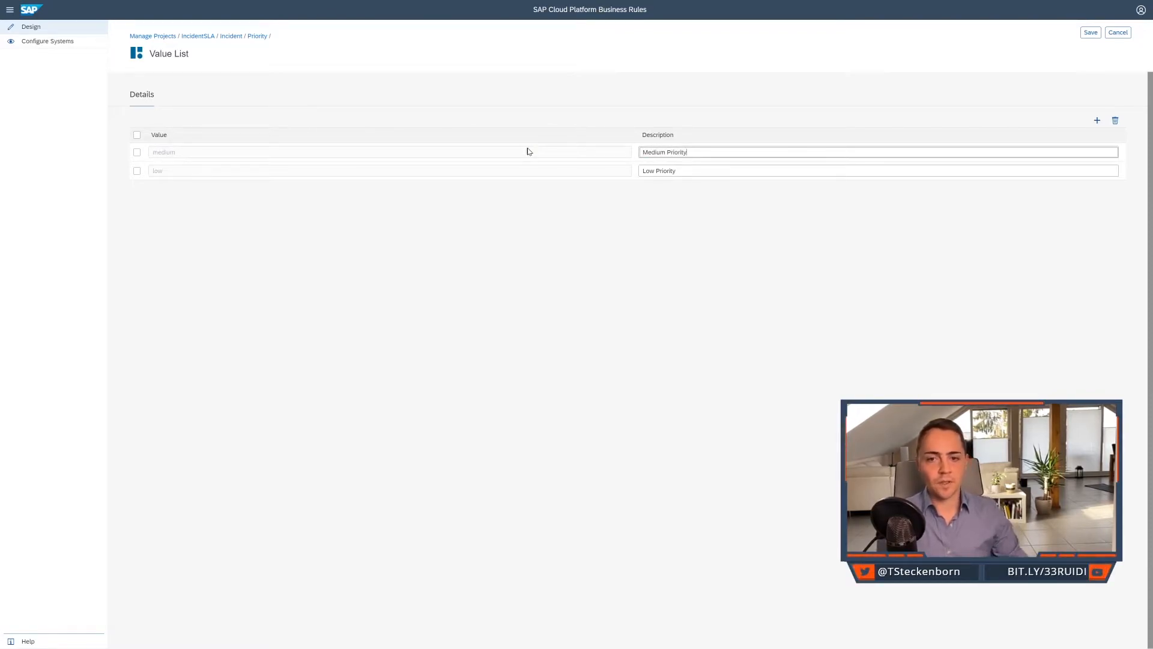
Add the value high with the description "High Priority" to the priority value list.
{"action": "left_click", "coordinate": [1099, 121]}
{"action": "left_click", "coordinate": [503, 150]}
{"action": "type", "text": "high"}
{"action": "key", "text": "Tab"}
{"action": "type", "text": "High Priorit"}
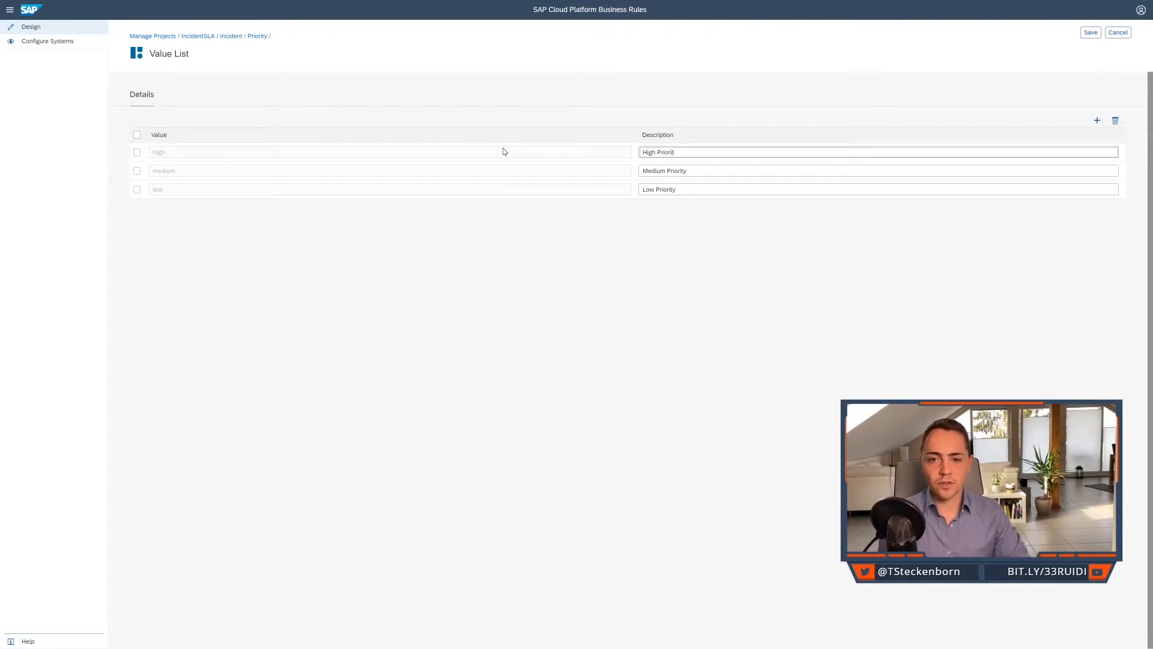
{"action": "type", "text": "y"}
Add the value very high with the description "Very High Priority" and save the priority value list.
{"action": "left_click", "coordinate": [1097, 120]}
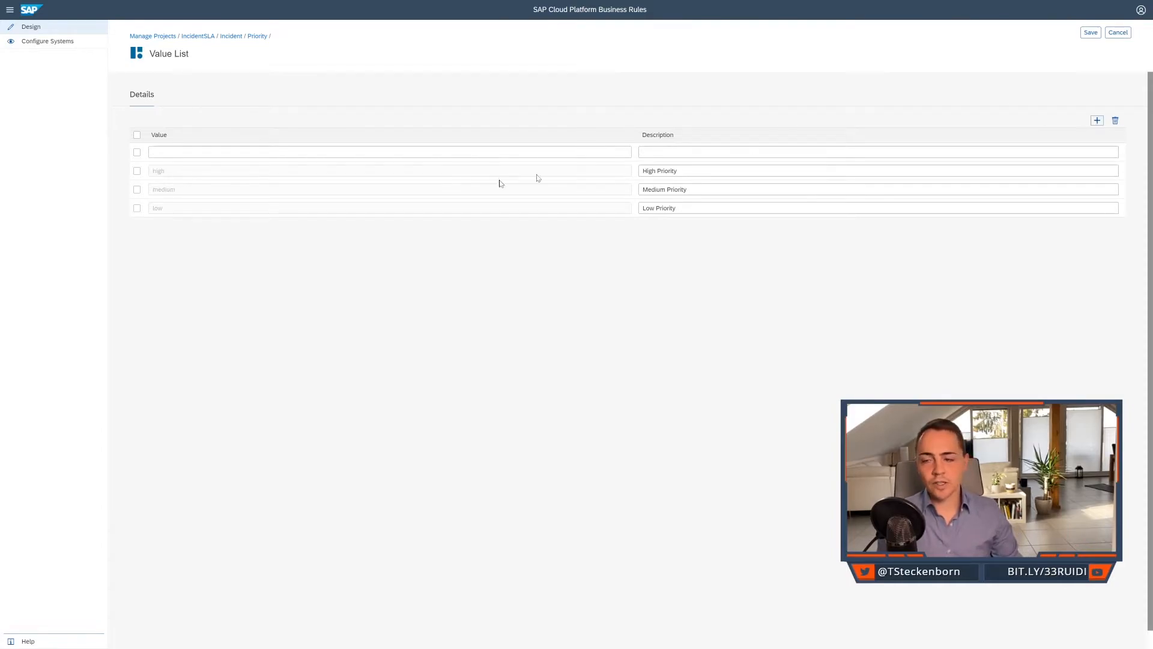
{"action": "left_click", "coordinate": [414, 150]}
{"action": "type", "text": "very high"}
{"action": "key", "text": "Tab"}
{"action": "type", "text": "Very"}
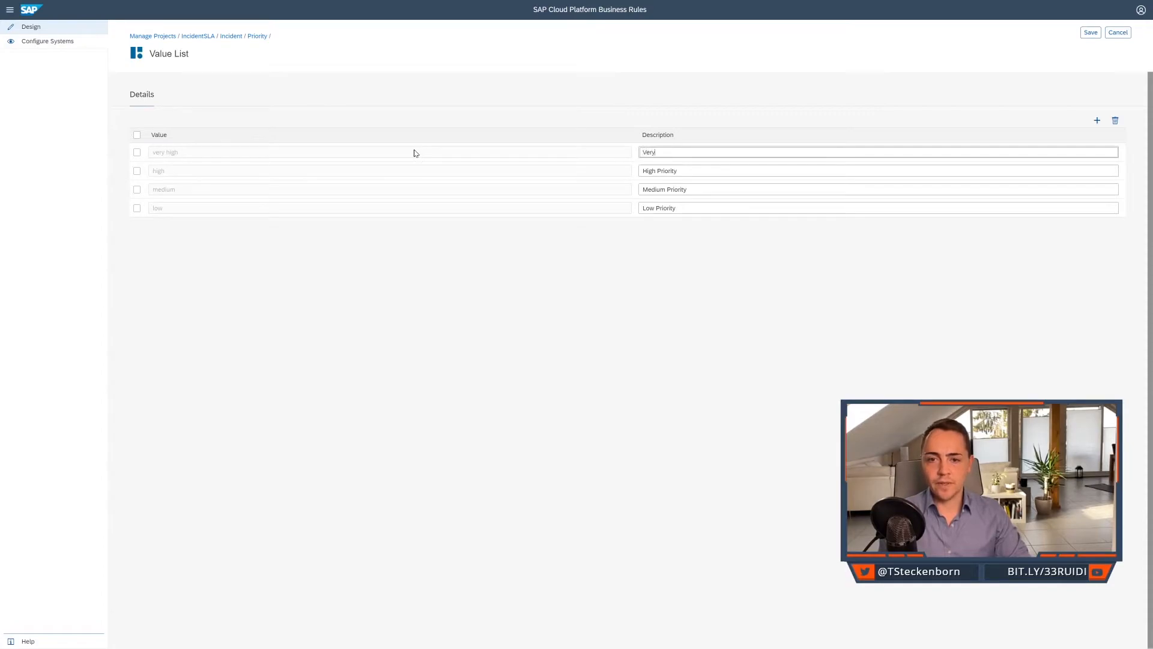
{"action": "type", "text": " High Priority"}
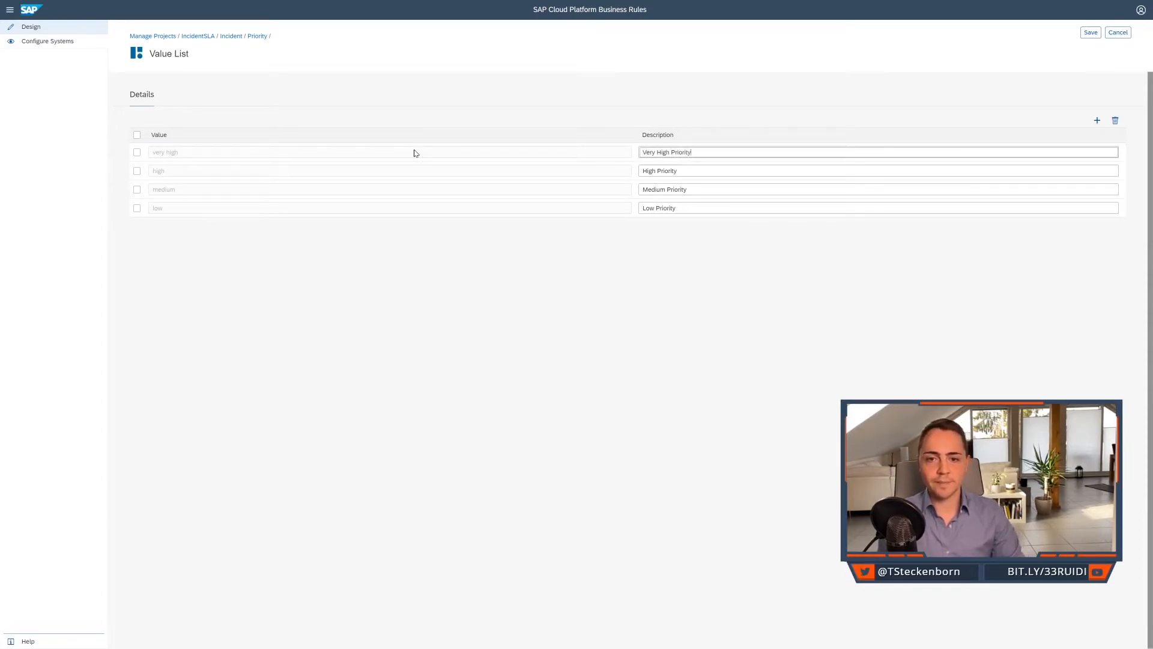
{"action": "left_click", "coordinate": [1091, 33]}
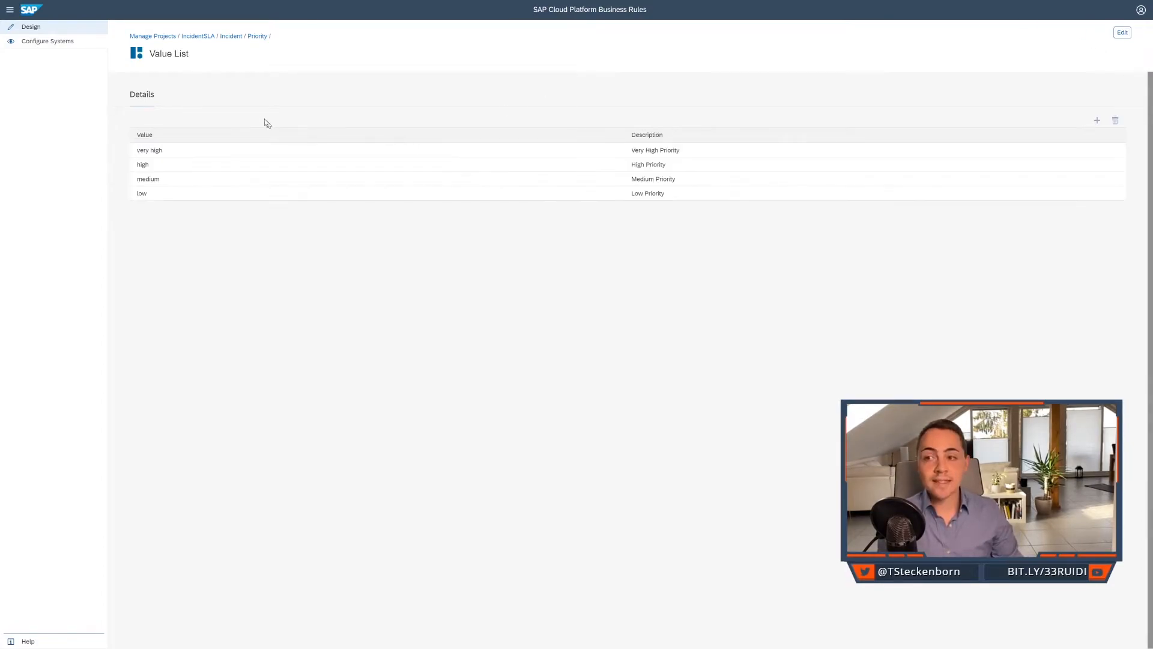
Add a value help of type Value List to the Incident data object's category attribute and open that list.
{"action": "left_click", "coordinate": [230, 37]}
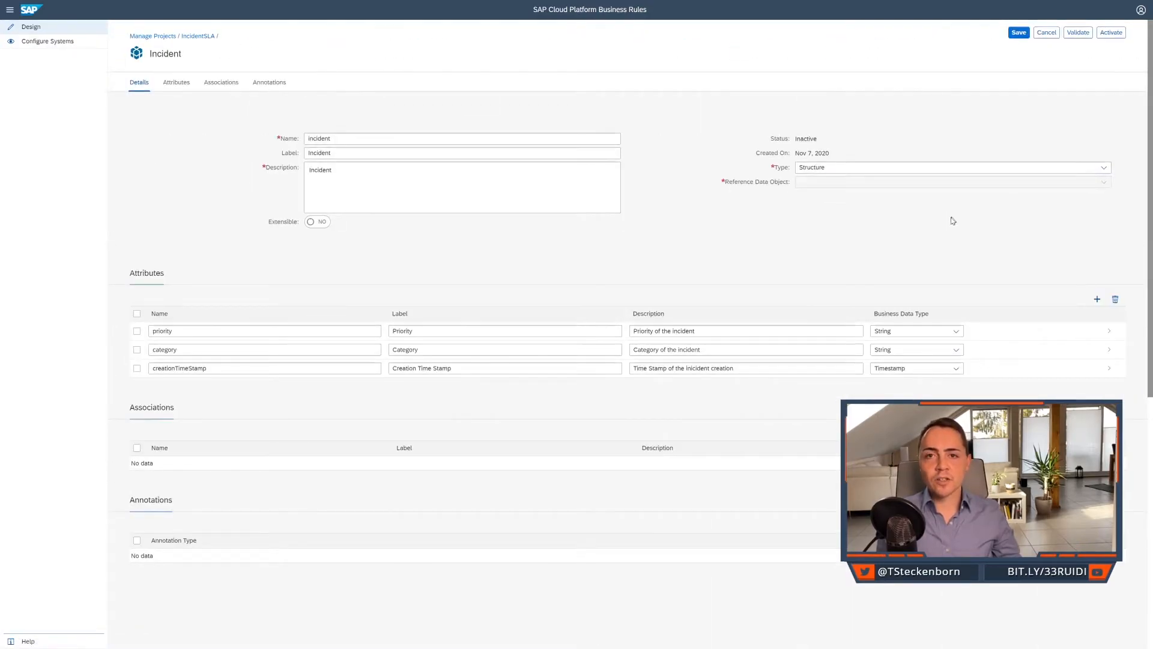
{"action": "left_click", "coordinate": [1029, 357]}
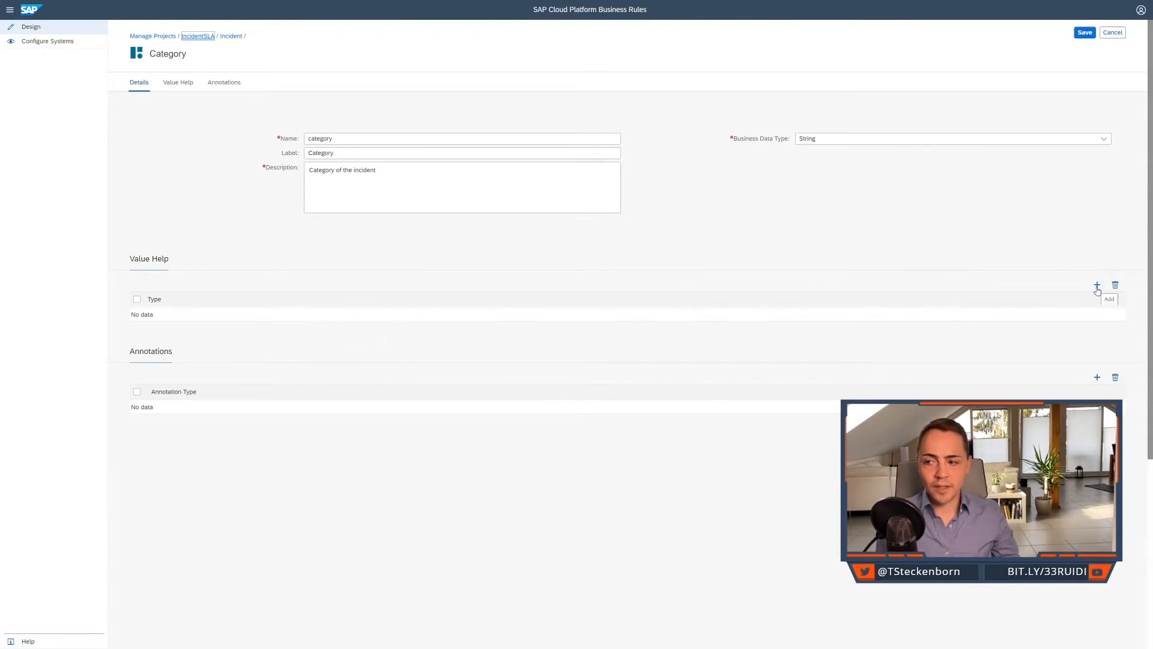
{"action": "left_click", "coordinate": [1097, 286]}
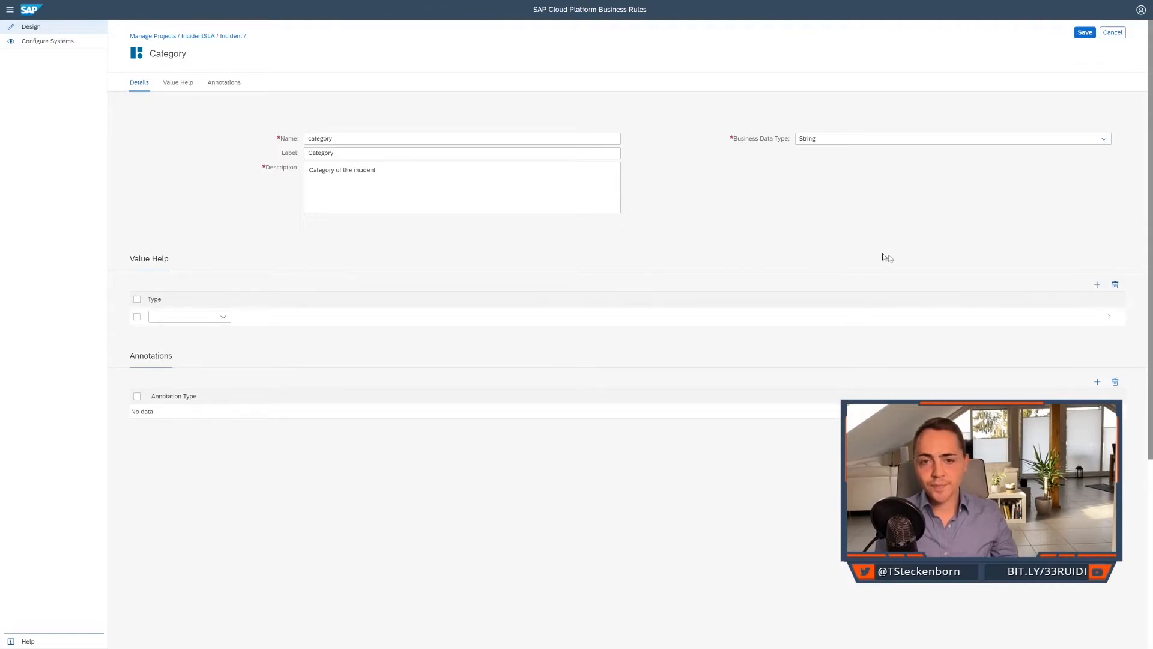
{"action": "left_click", "coordinate": [222, 317]}
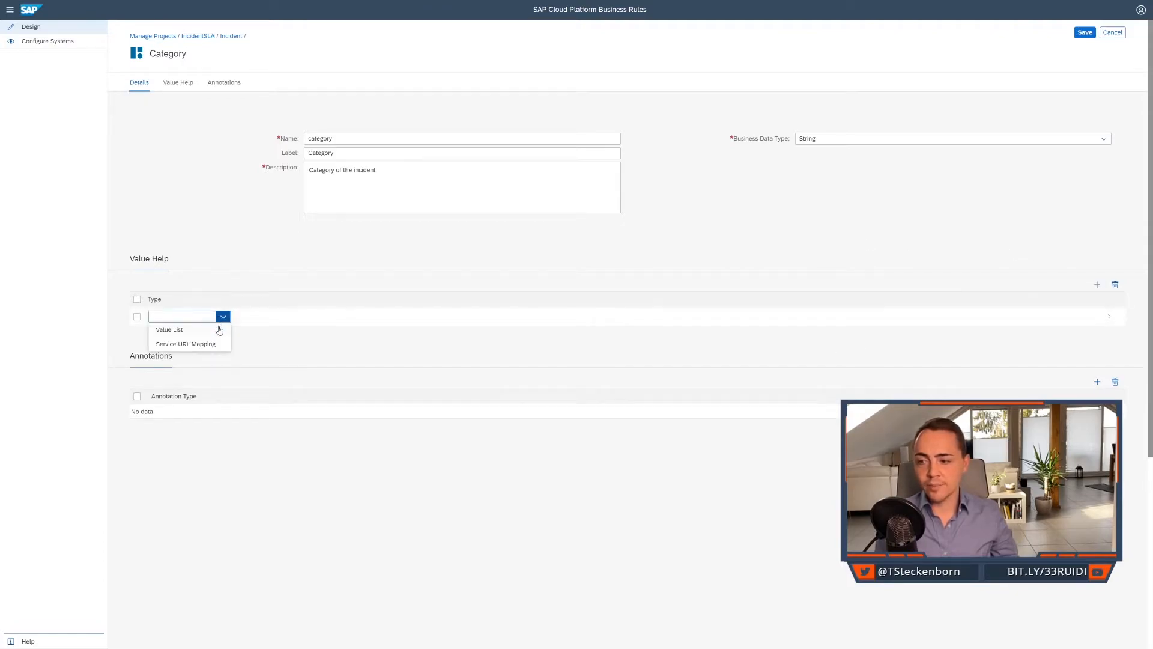
{"action": "left_click", "coordinate": [218, 332]}
{"action": "left_click", "coordinate": [301, 324]}
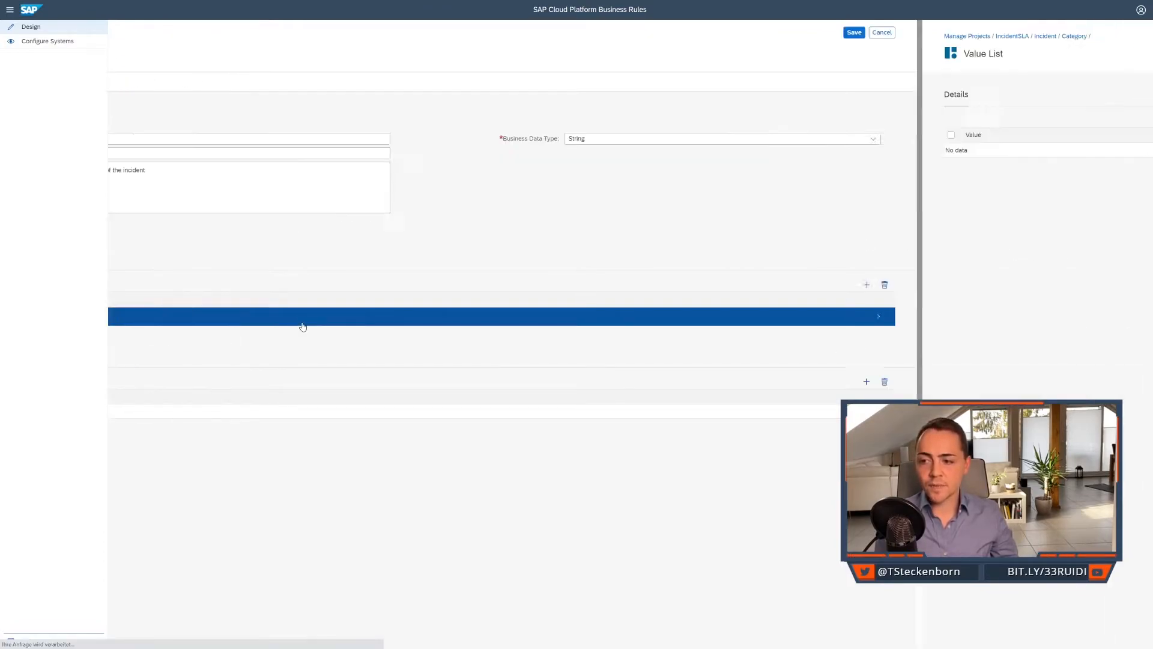
Add the value IT with the description "Information Technology related incident" to the category value list.
{"action": "left_click", "coordinate": [1097, 120]}
{"action": "left_click", "coordinate": [425, 152]}
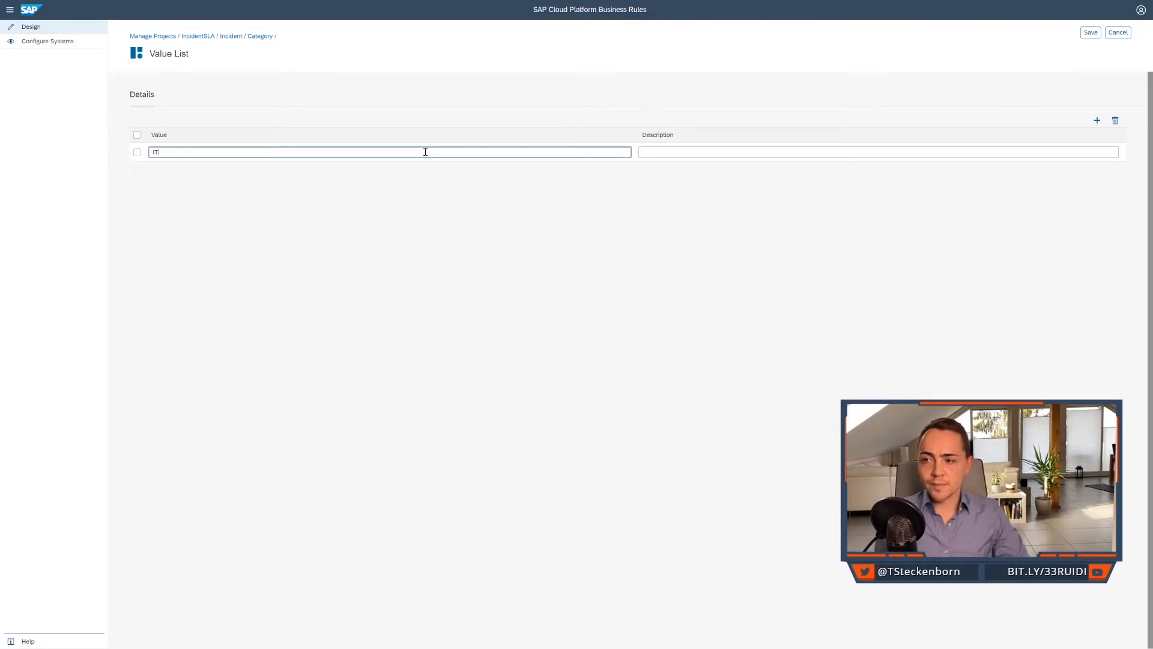
{"action": "type", "text": "IT"}
{"action": "key", "text": "Tab"}
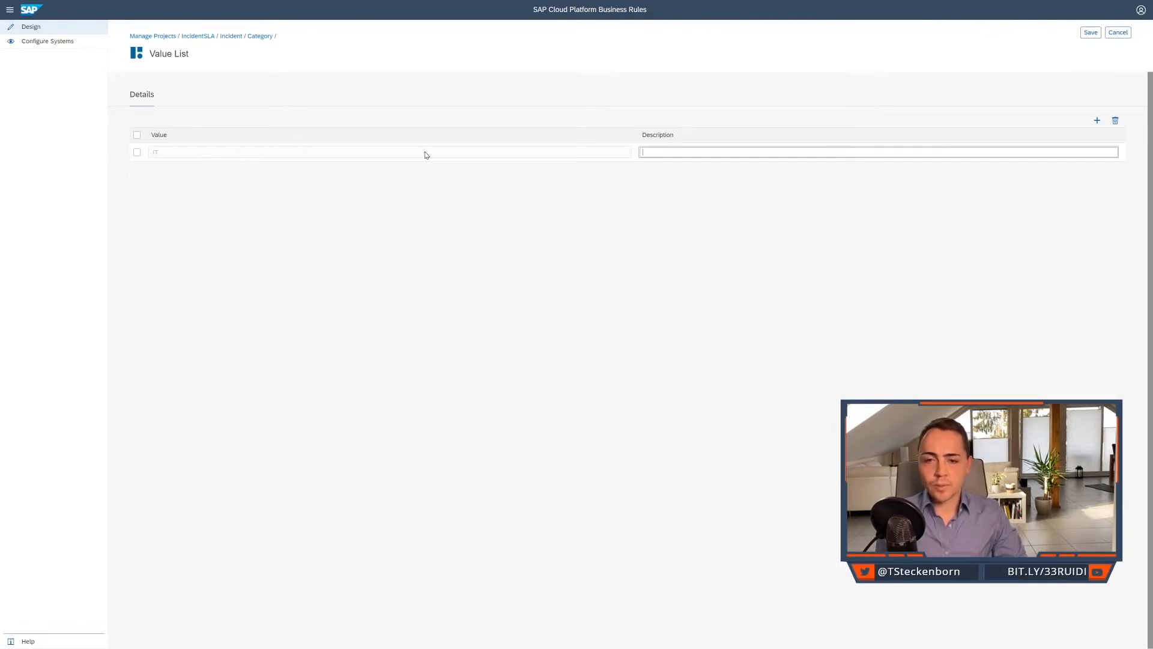
{"action": "type", "text": "Information Technol"}
{"action": "type", "text": "ogy"}
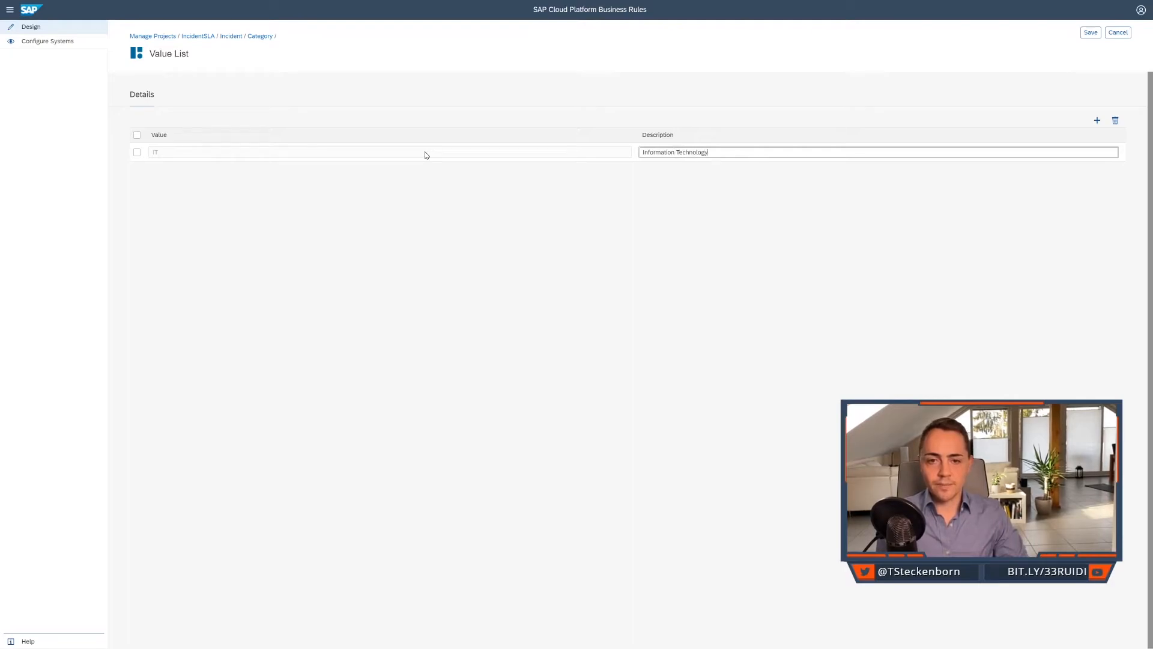
{"action": "type", "text": " related Inic"}
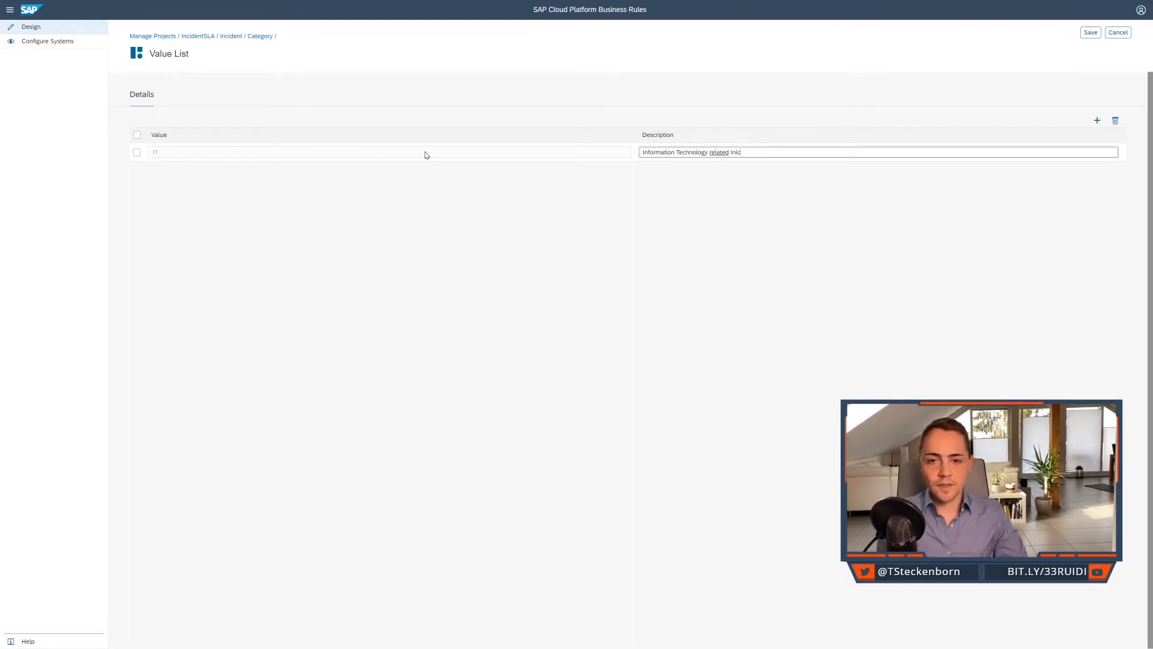
{"action": "key", "text": "BackSpace"}
{"action": "key", "text": "BackSpace"}
{"action": "type", "text": "cident"}
Add the value Facility with the description "Facility Management related incident" to the category value list.
{"action": "left_click", "coordinate": [1097, 121]}
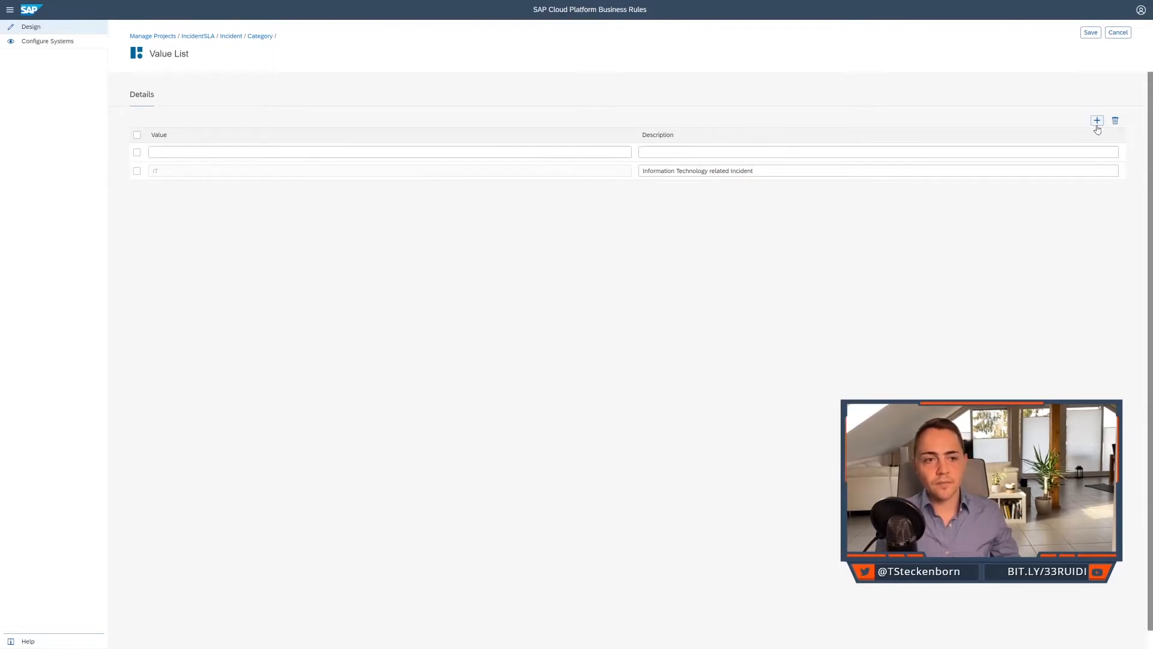
{"action": "left_click", "coordinate": [501, 148]}
{"action": "type", "text": "Facility"}
{"action": "key", "text": "Tab"}
{"action": "type", "text": "Facility M"}
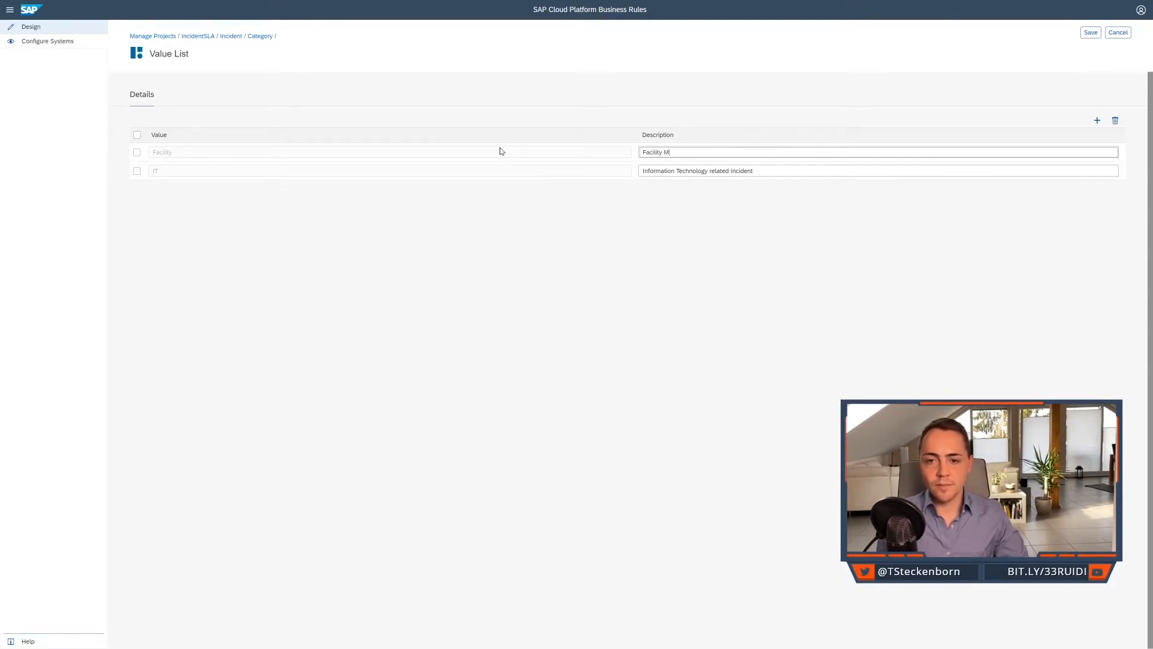
{"action": "type", "text": "anagement related"}
{"action": "type", "text": " Inic"}
{"action": "key", "text": "BackSpace"}
{"action": "key", "text": "BackSpace"}
{"action": "key", "text": "BackSpace"}
{"action": "key", "text": "BackSpace"}
{"action": "key", "text": "BackSpace"}
{"action": "type", "text": "cident"}
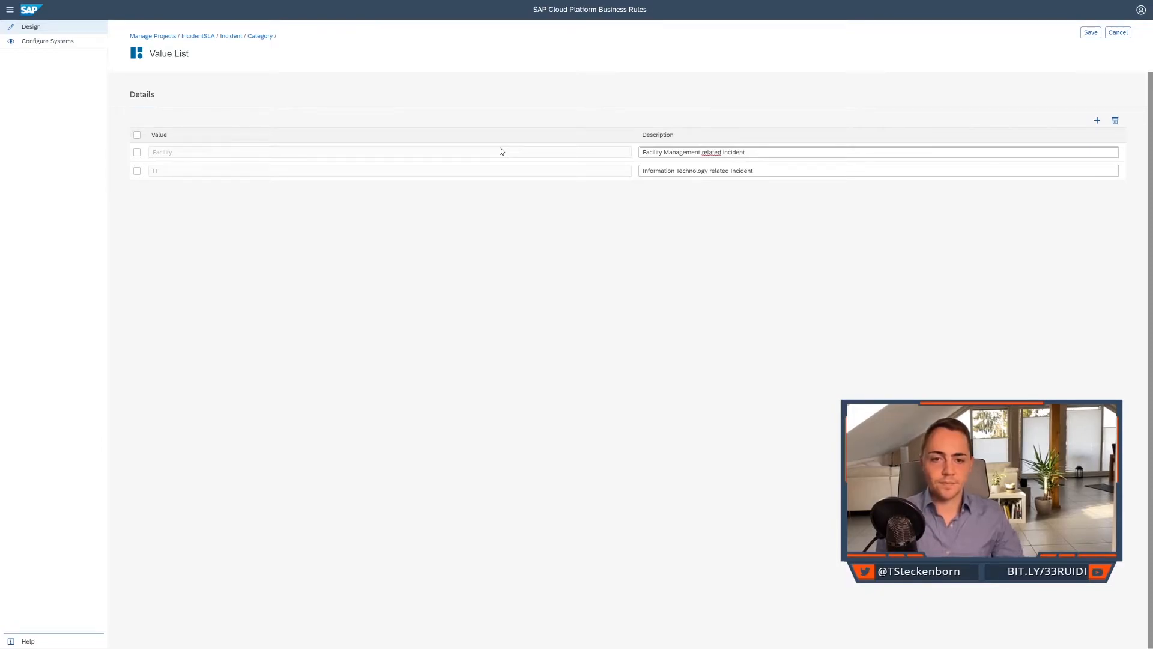
{"action": "left_click", "coordinate": [748, 171]}
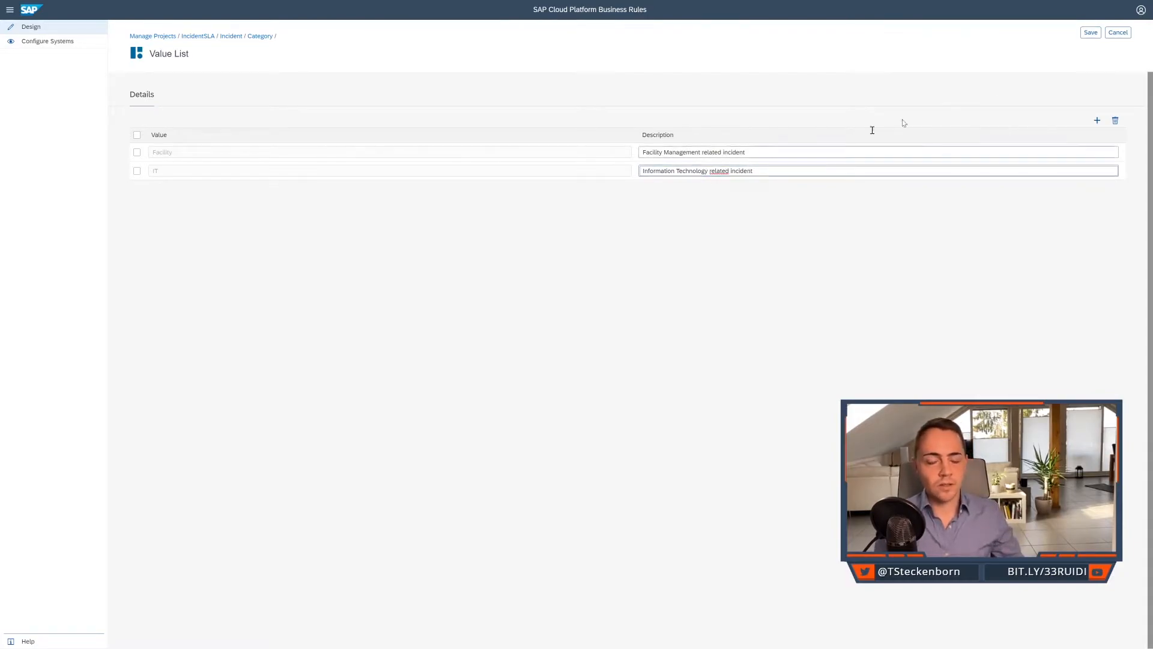
Add the value CarFleet with the description "Car Fleet related incident" and save the category value list.
{"action": "left_click", "coordinate": [1098, 120]}
{"action": "left_click", "coordinate": [337, 151]}
{"action": "type", "text": "CarFleet"}
{"action": "key", "text": "Tab"}
{"action": "type", "text": "C"}
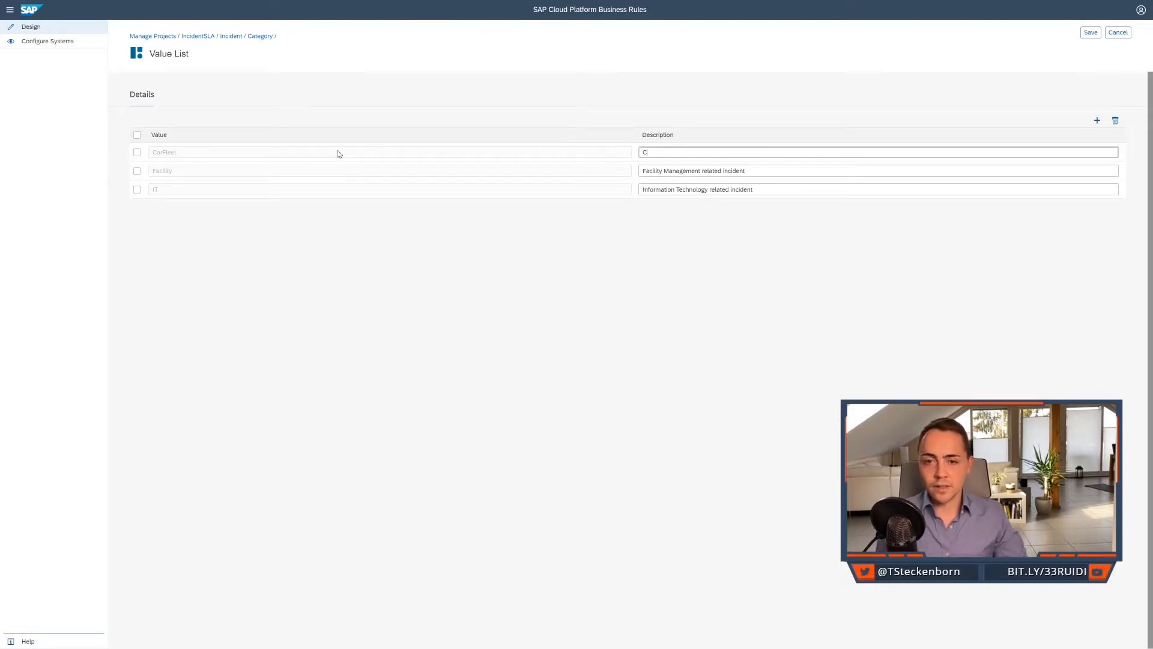
{"action": "type", "text": "ar Fleet related incident"}
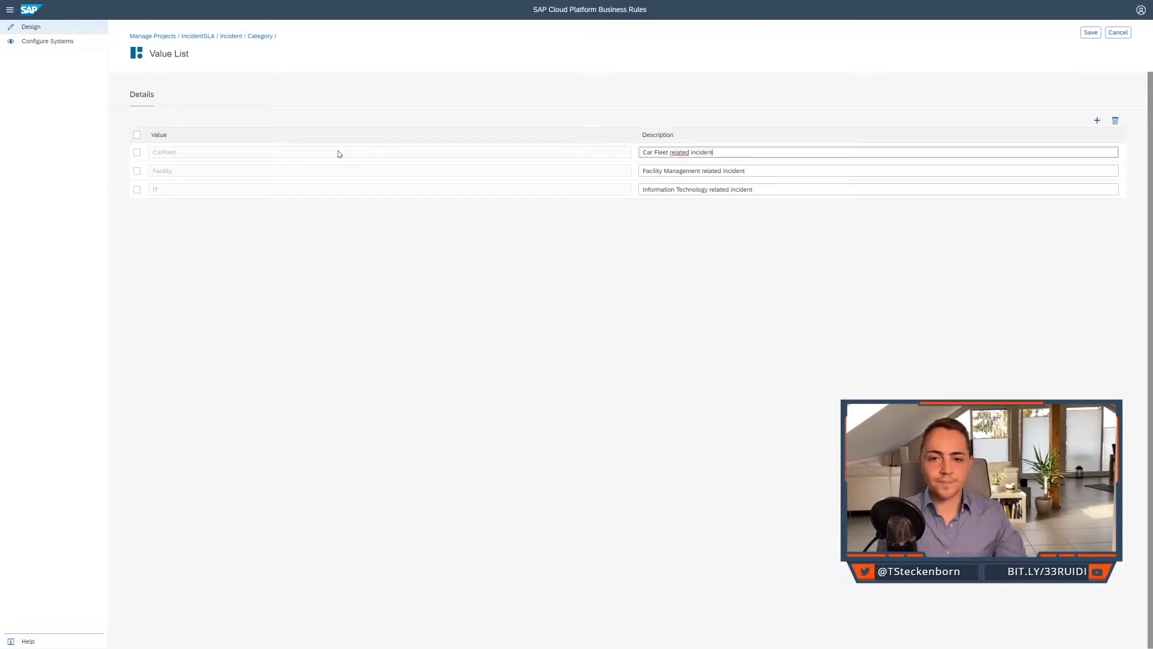
{"action": "left_click", "coordinate": [1092, 34]}
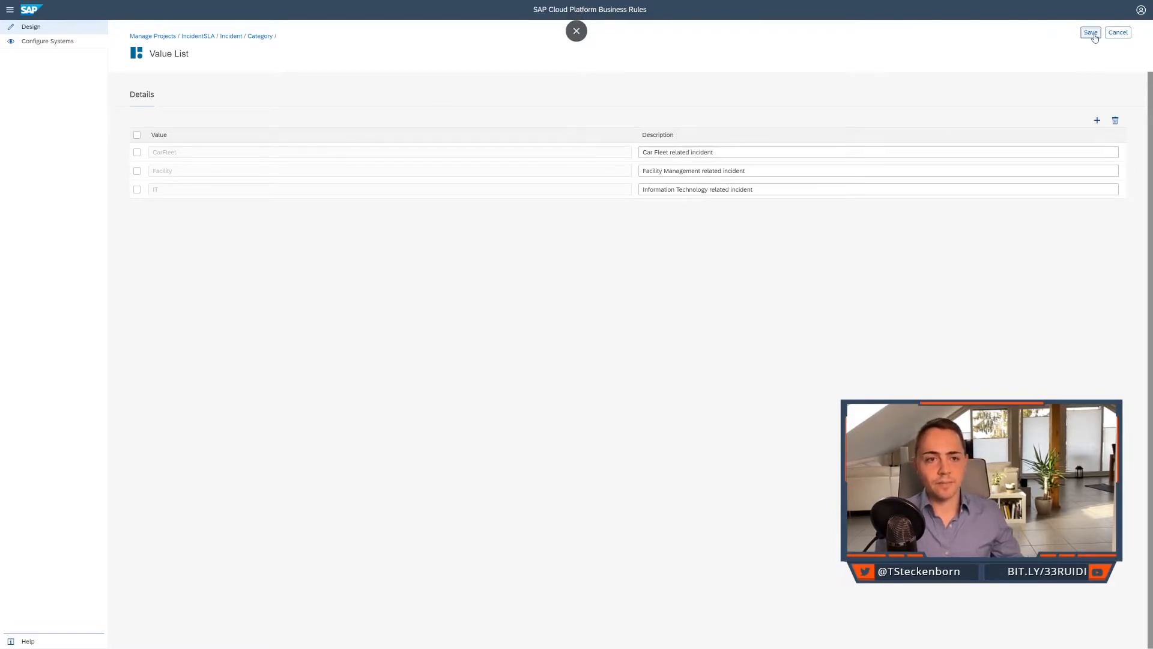
Return to the Incident data object, then validate and activate it.
{"action": "left_click", "coordinate": [231, 36]}
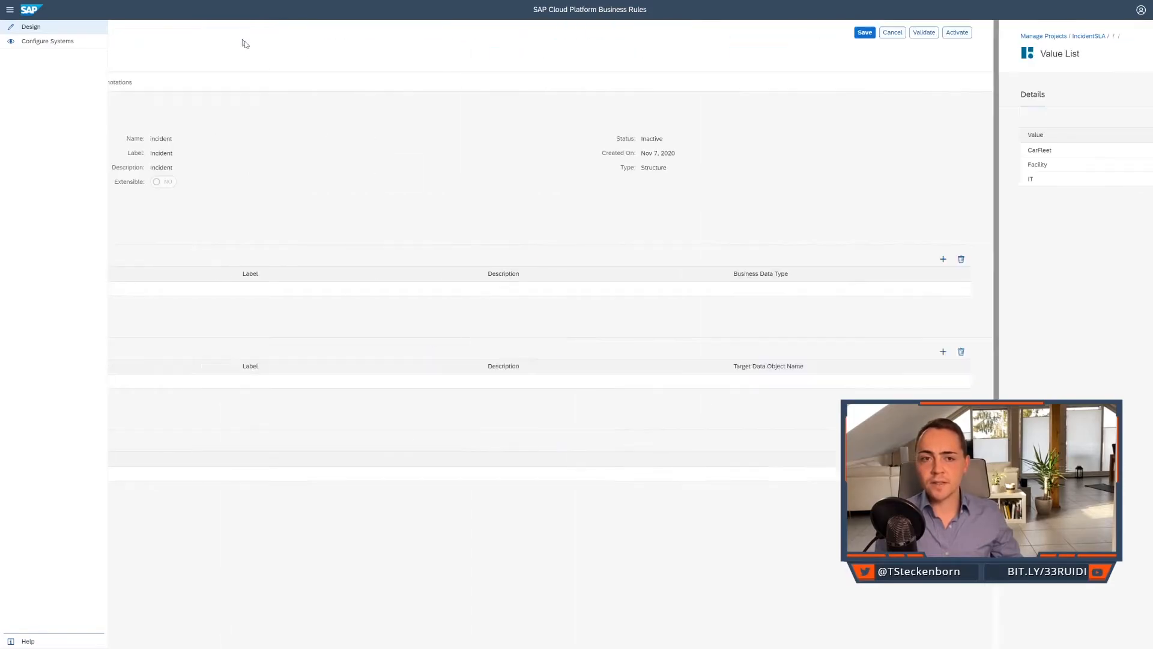
{"action": "left_click", "coordinate": [1085, 35]}
{"action": "left_click", "coordinate": [1111, 33]}
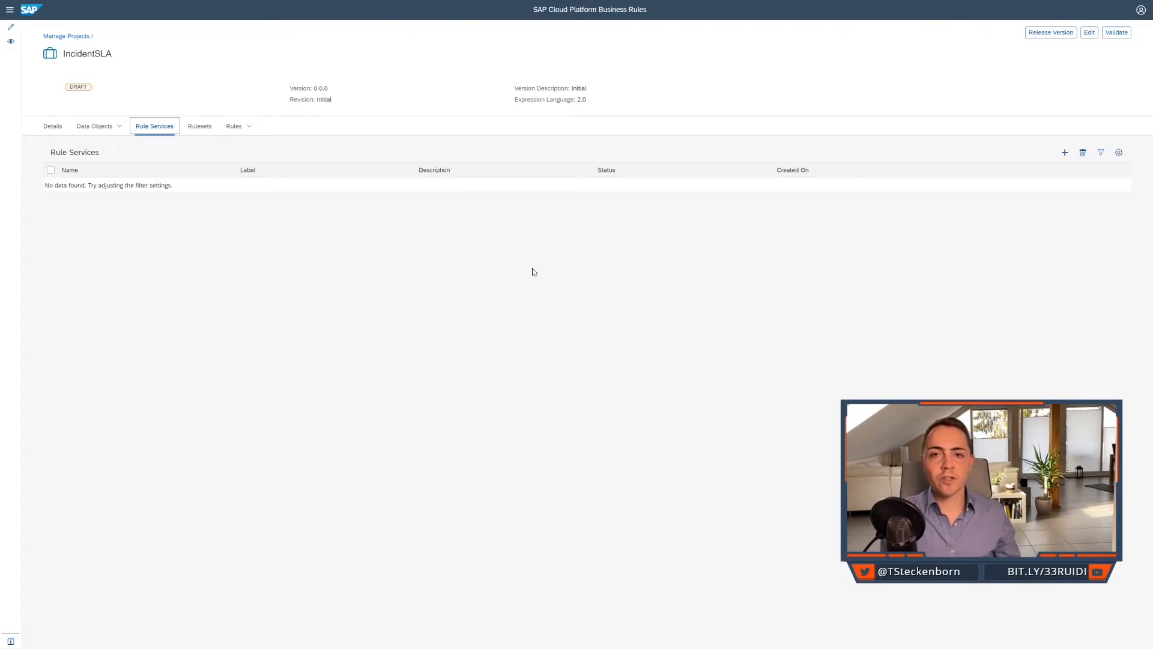
Create a rule service named determineIncidentDueDate with the label "Determination of the incident due date".
{"action": "left_click", "coordinate": [1065, 155]}
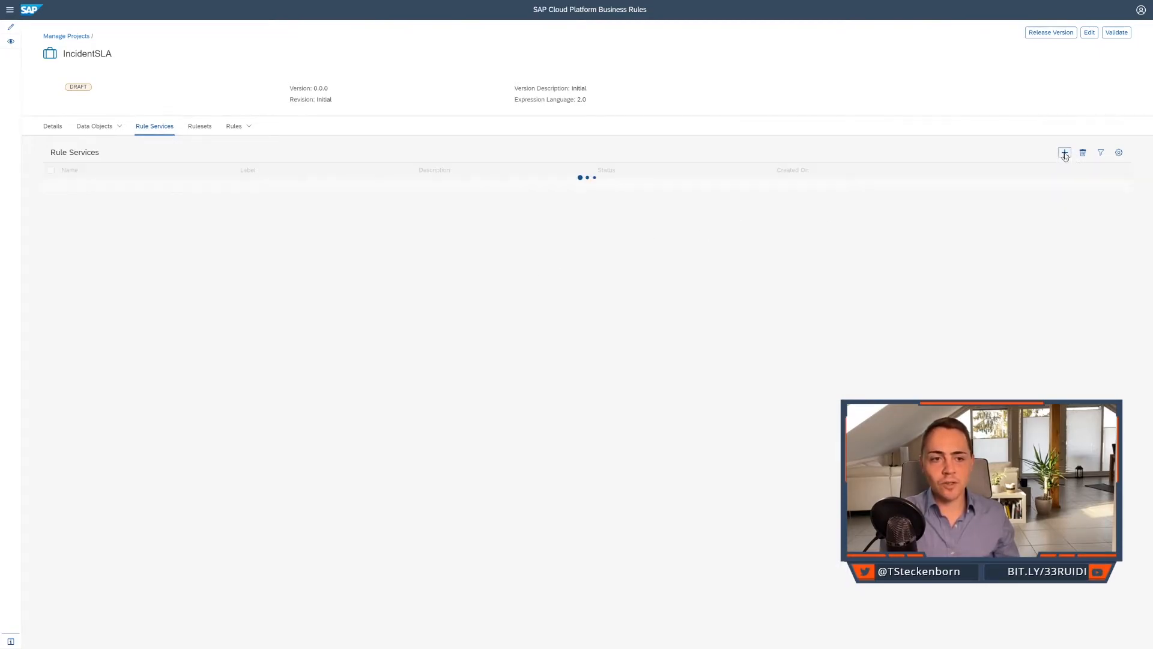
{"action": "left_click", "coordinate": [487, 132]}
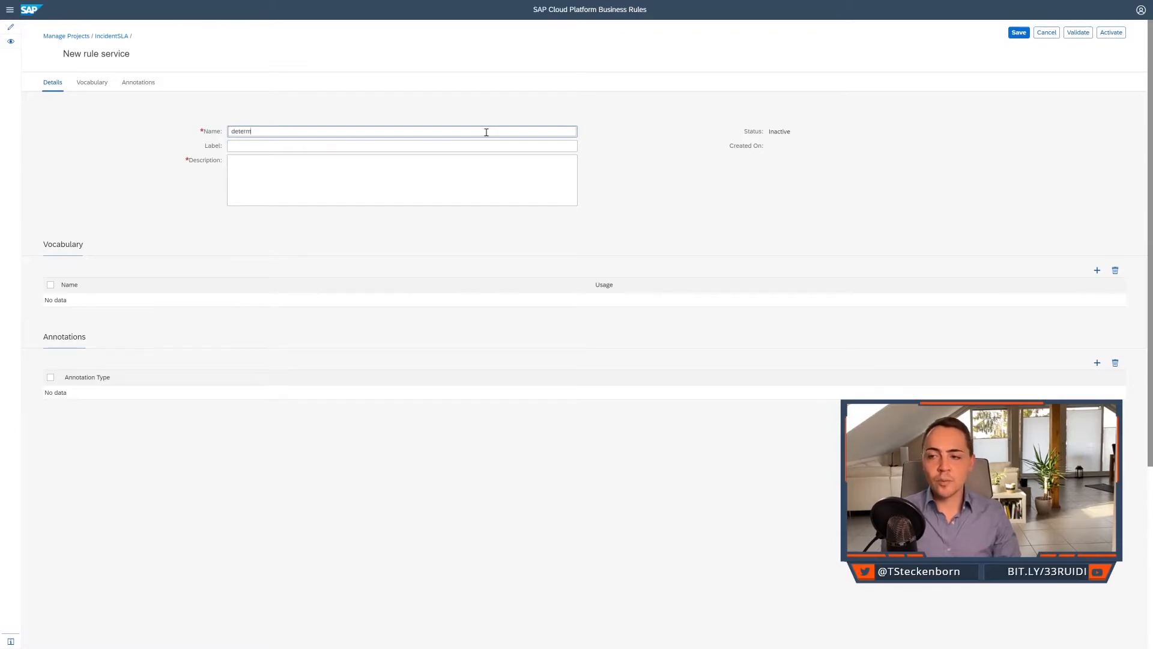
{"action": "type", "text": "determineIncidentDueDate"}
{"action": "key", "text": "Tab"}
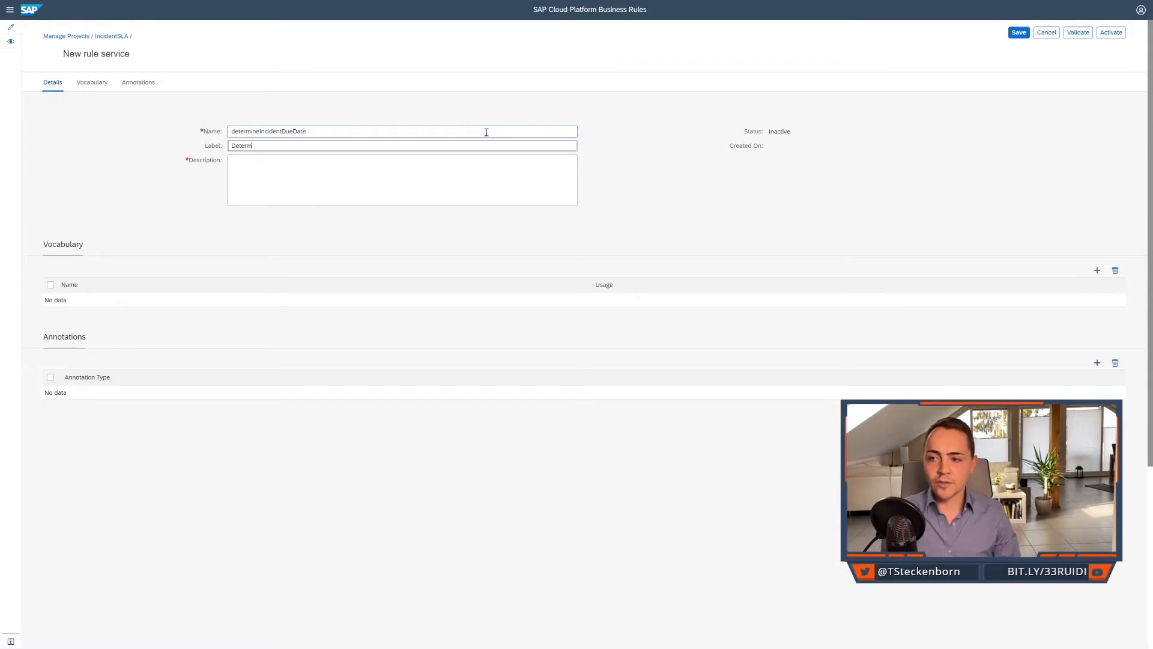
{"action": "type", "text": "Determination of th"}
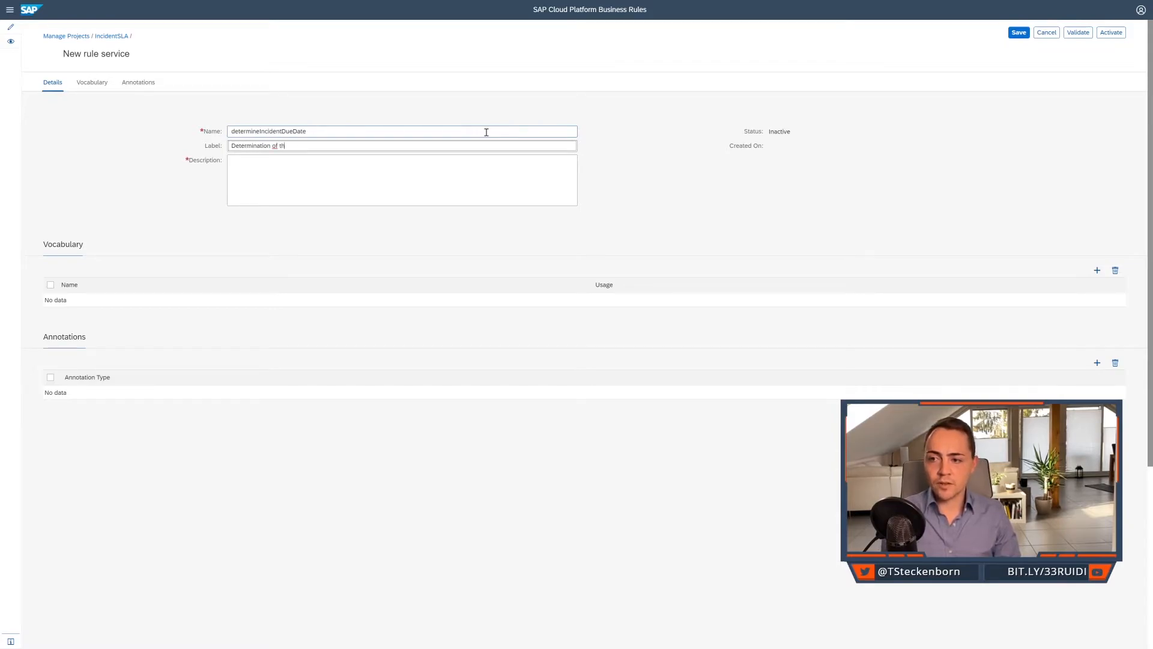
{"action": "type", "text": "e incident due date"}
{"action": "key", "text": "Tab"}
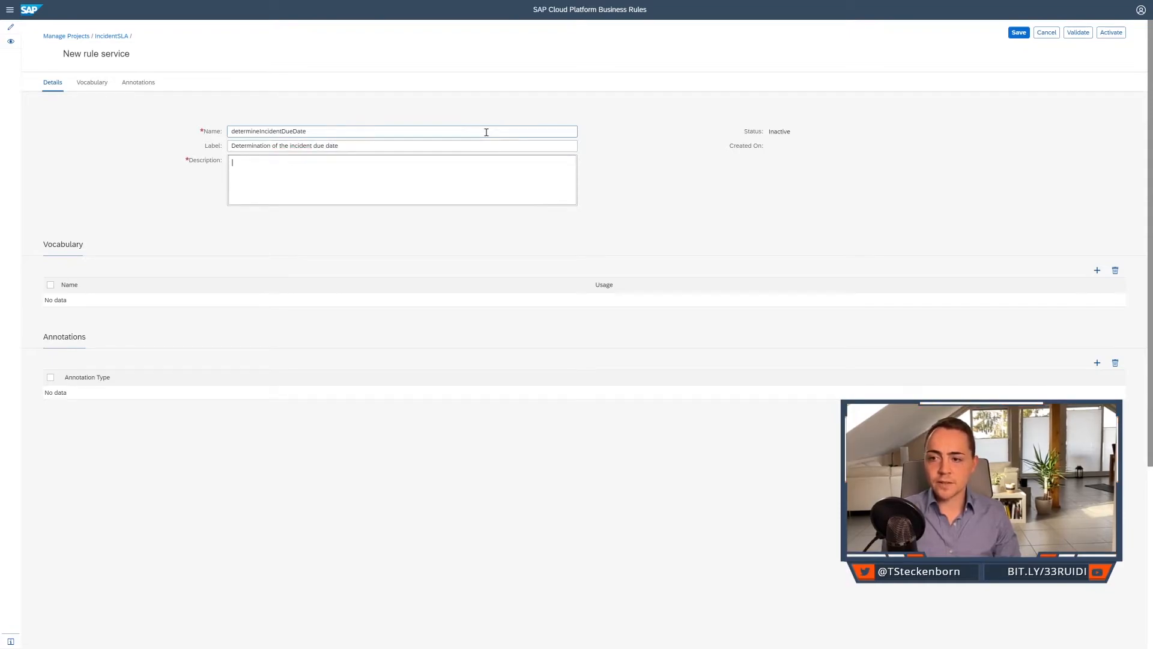
Describe the new rule service as "Determination of the incident due date based on an incident.".
{"action": "type", "text": "Determ"}
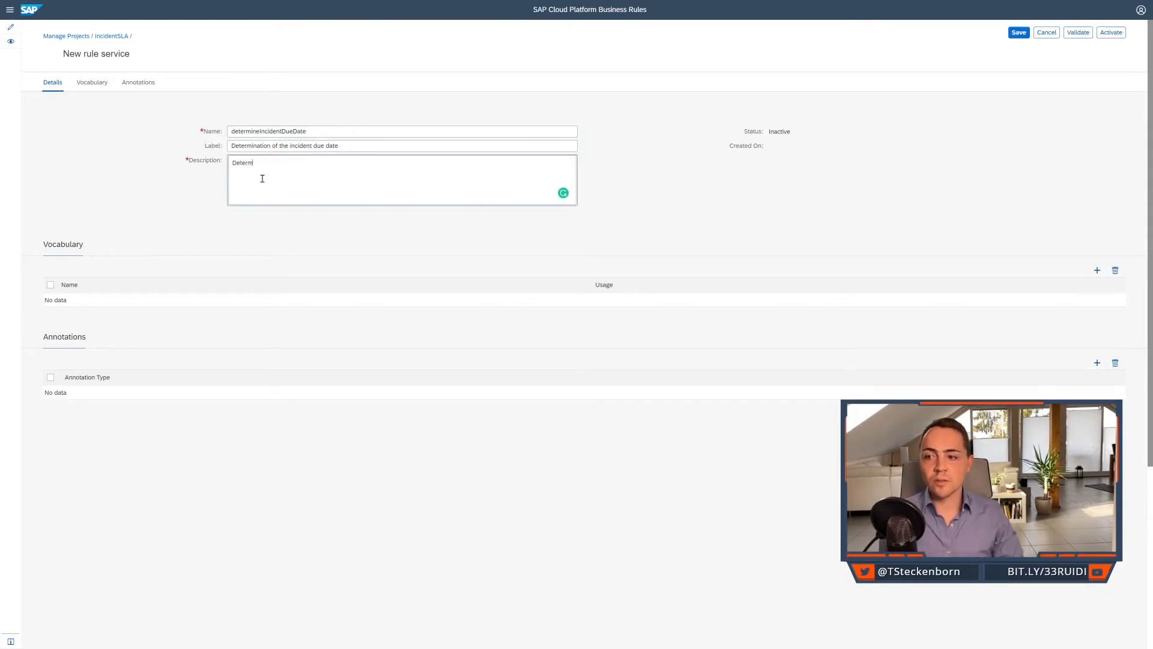
{"action": "type", "text": "ination of the i"}
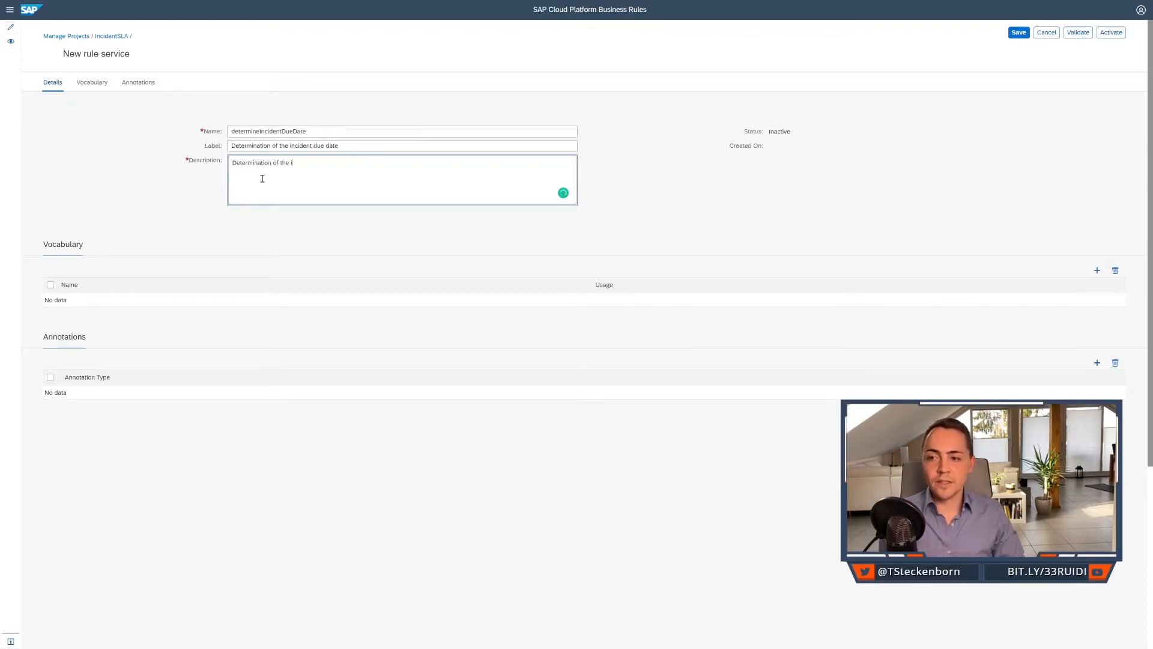
{"action": "type", "text": "ncident due date ba"}
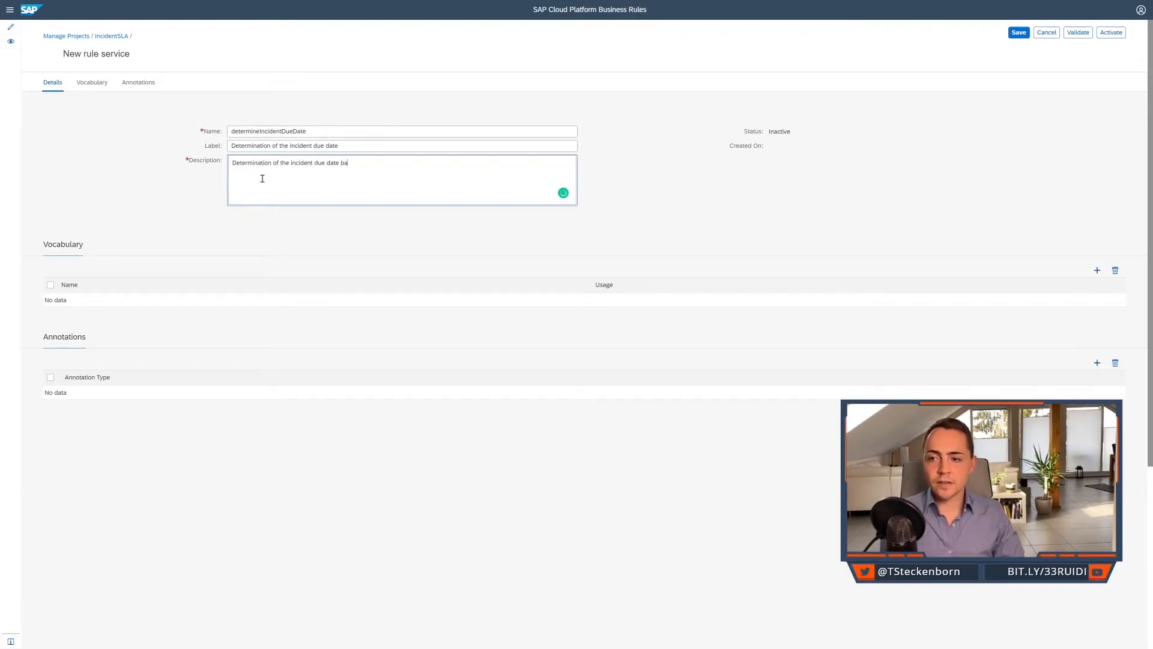
{"action": "type", "text": "sed on an incident."}
{"action": "left_click", "coordinate": [306, 257]}
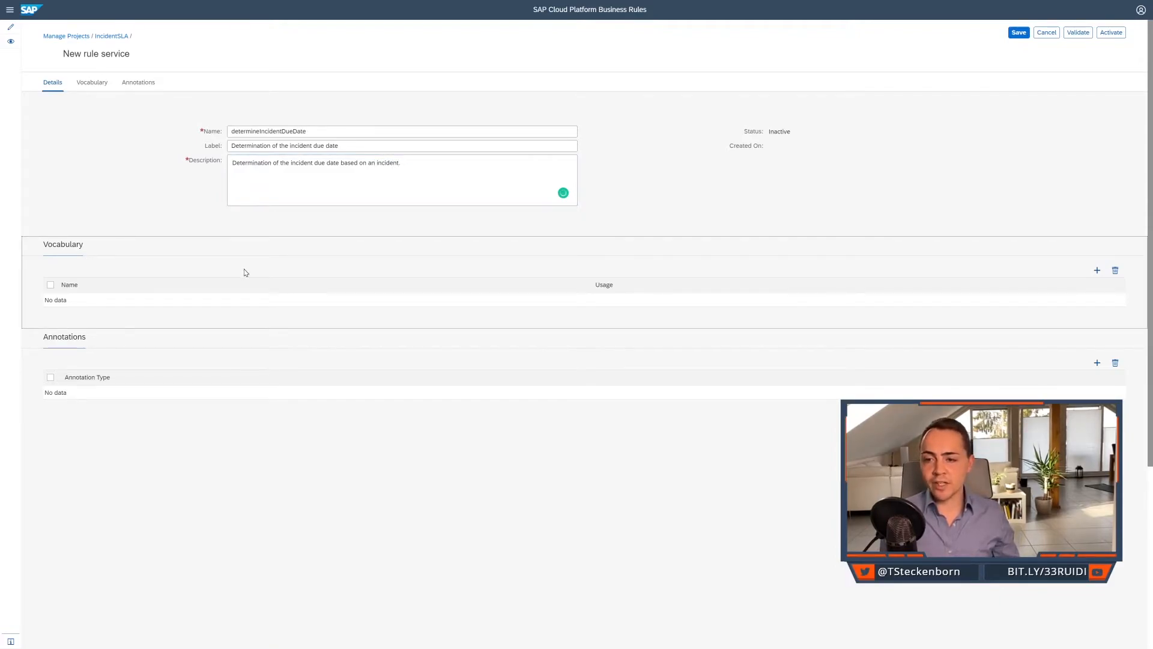
Add the Incident data object to the rule service's vocabulary with the usage Input.
{"action": "left_click", "coordinate": [1098, 271]}
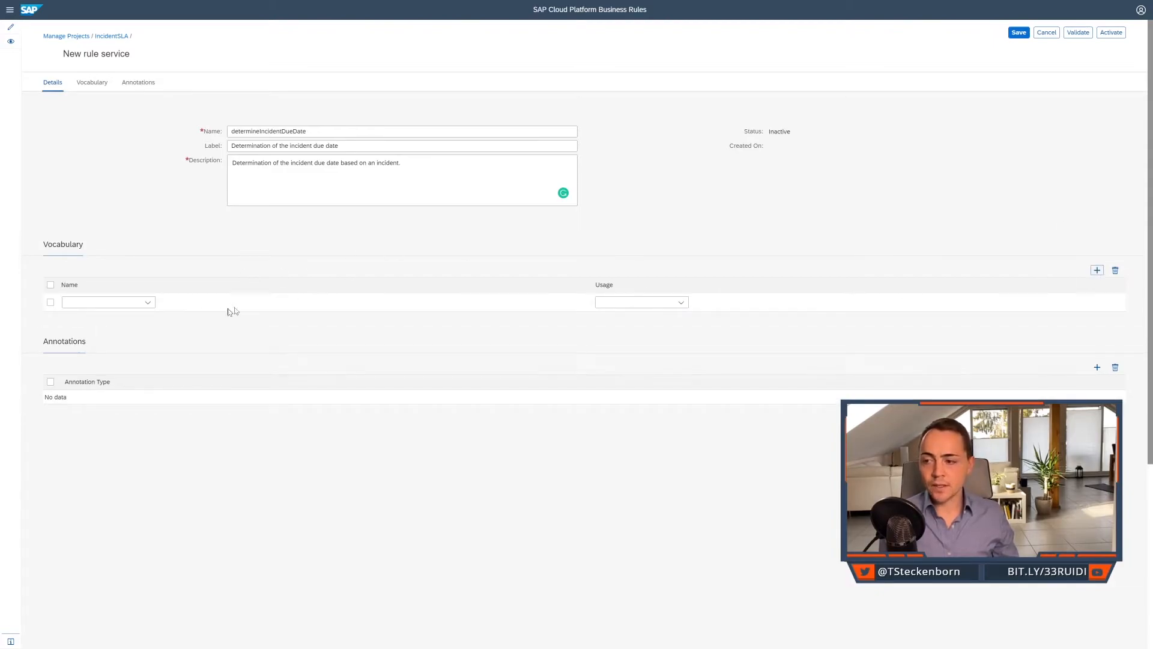
{"action": "left_click", "coordinate": [148, 302]}
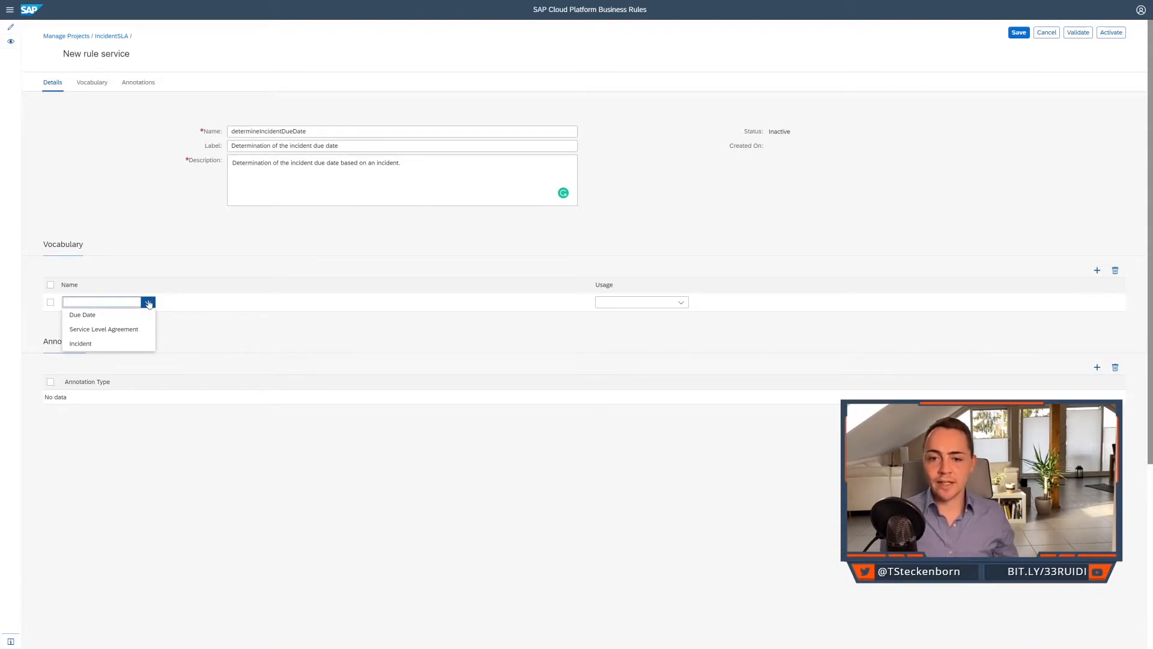
{"action": "left_click", "coordinate": [113, 348]}
{"action": "left_click", "coordinate": [674, 302]}
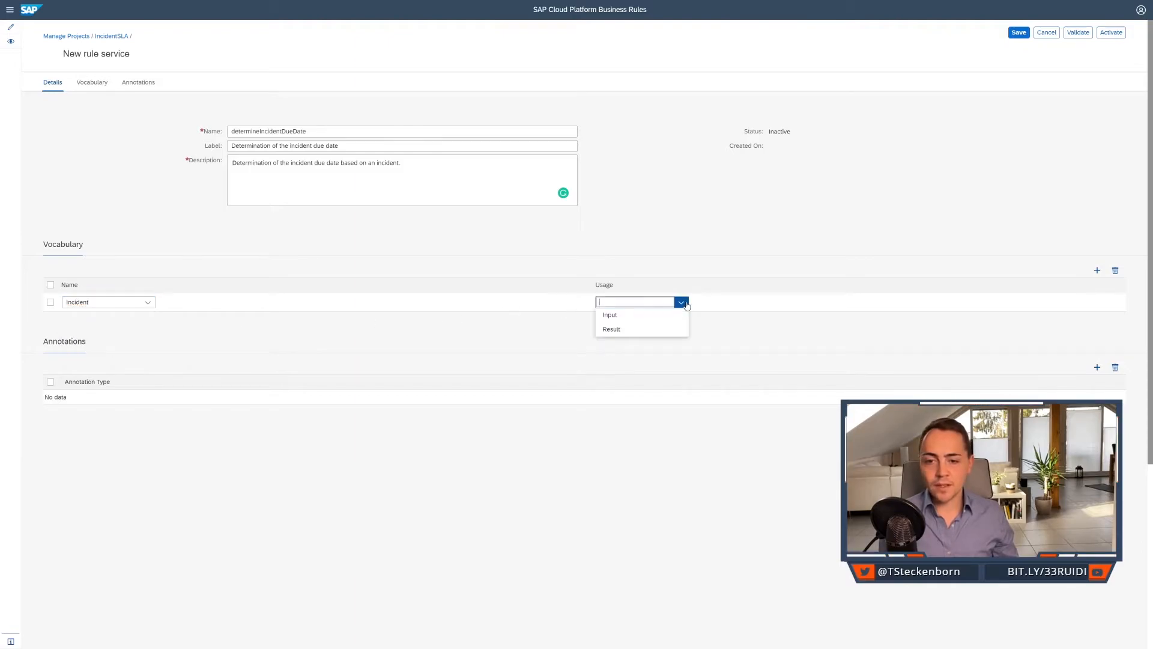
{"action": "left_click", "coordinate": [610, 316]}
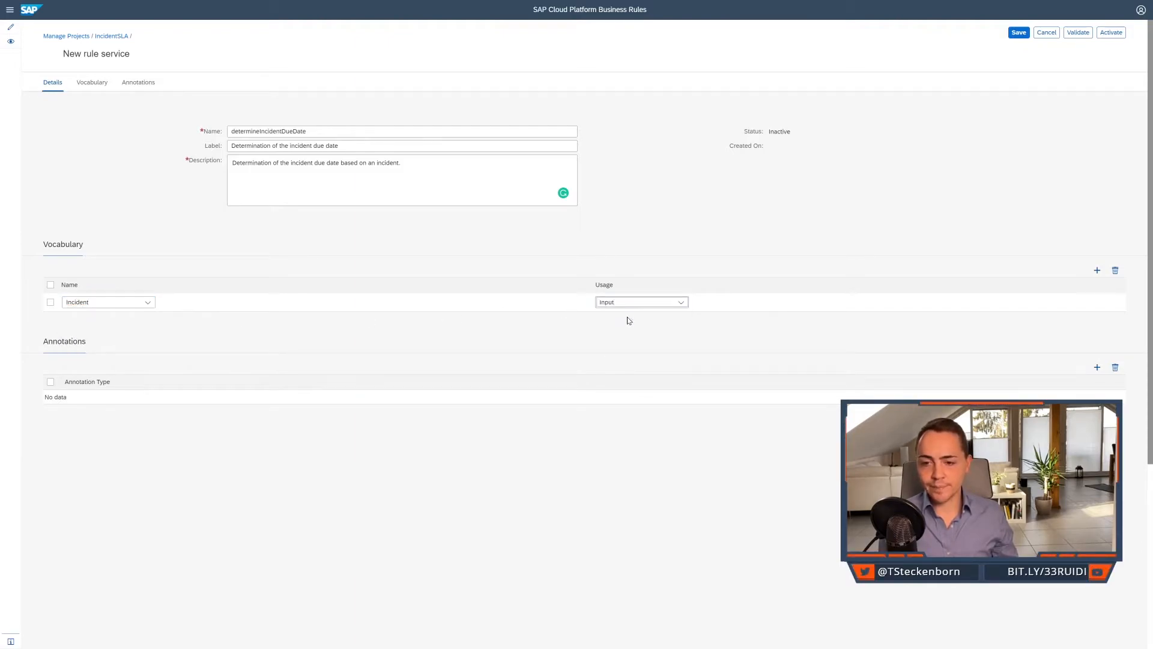
Add the Due Date data object to the rule service's vocabulary with the usage Result.
{"action": "left_click", "coordinate": [1097, 270]}
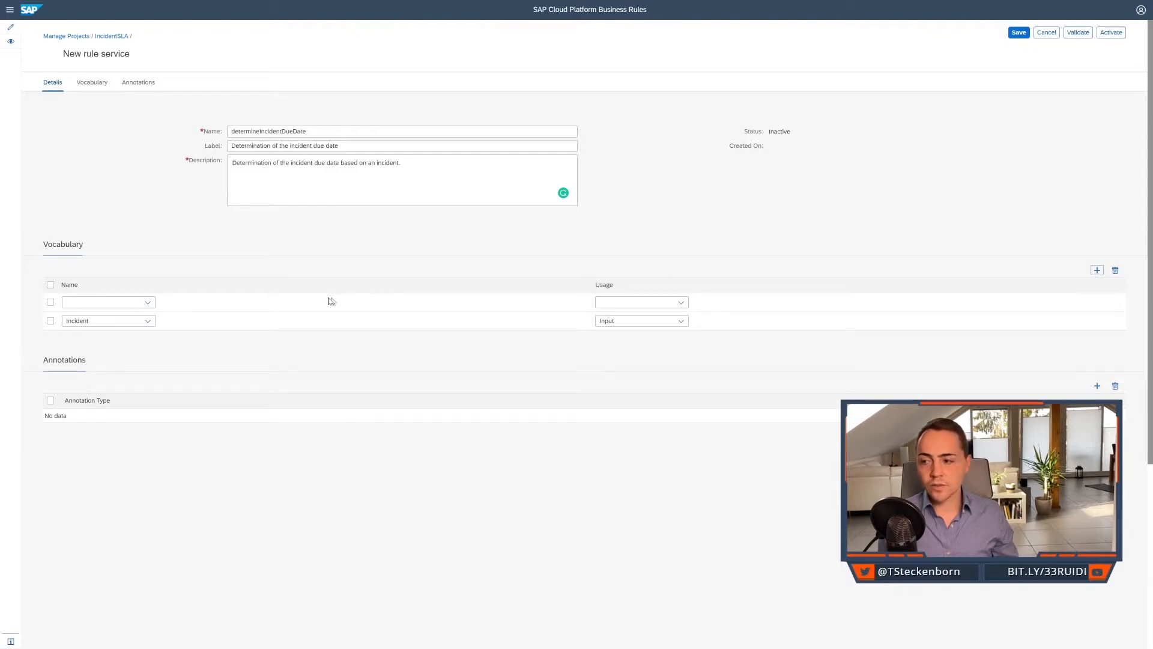
{"action": "left_click", "coordinate": [148, 302]}
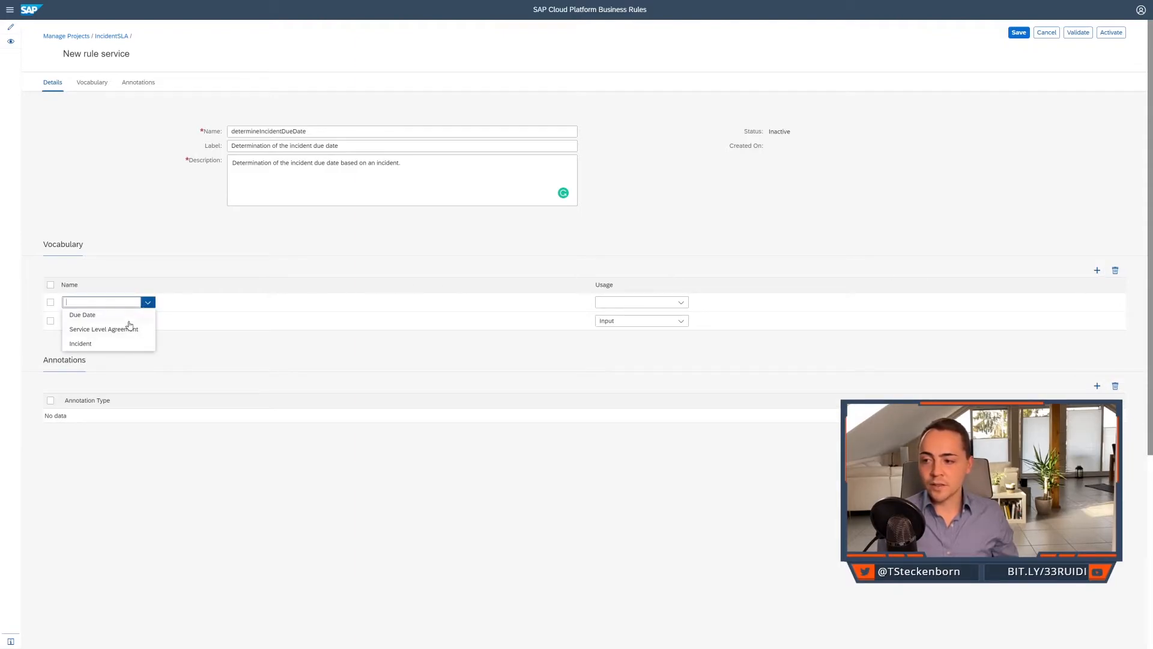
{"action": "left_click", "coordinate": [129, 315]}
{"action": "left_click", "coordinate": [681, 302]}
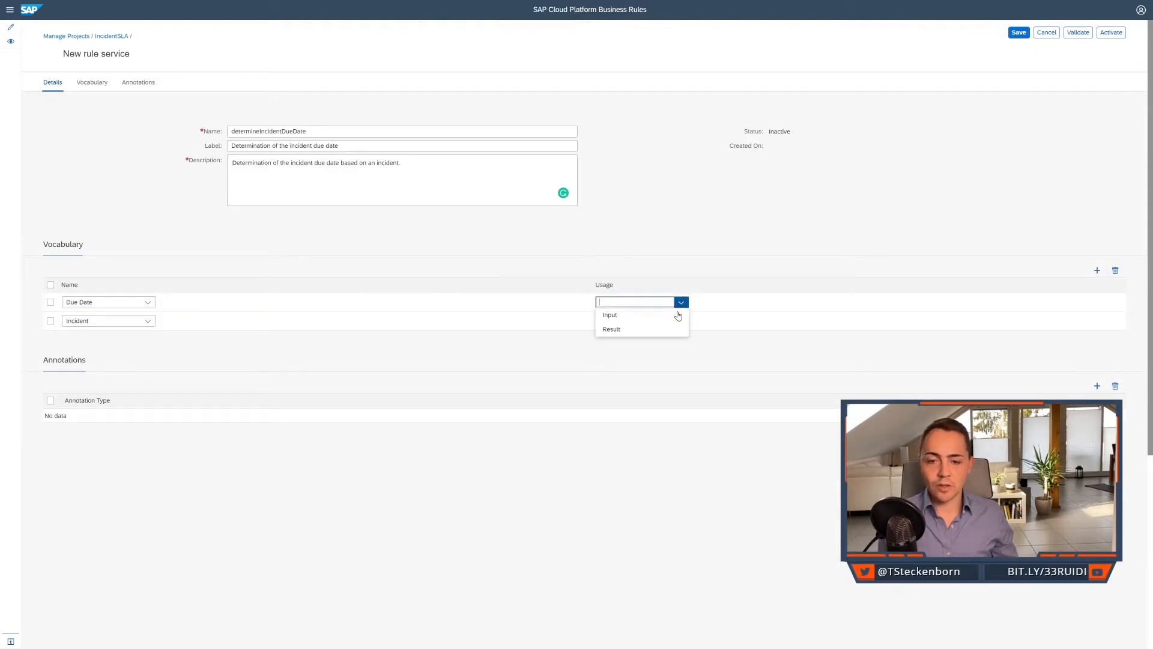
{"action": "left_click", "coordinate": [612, 329]}
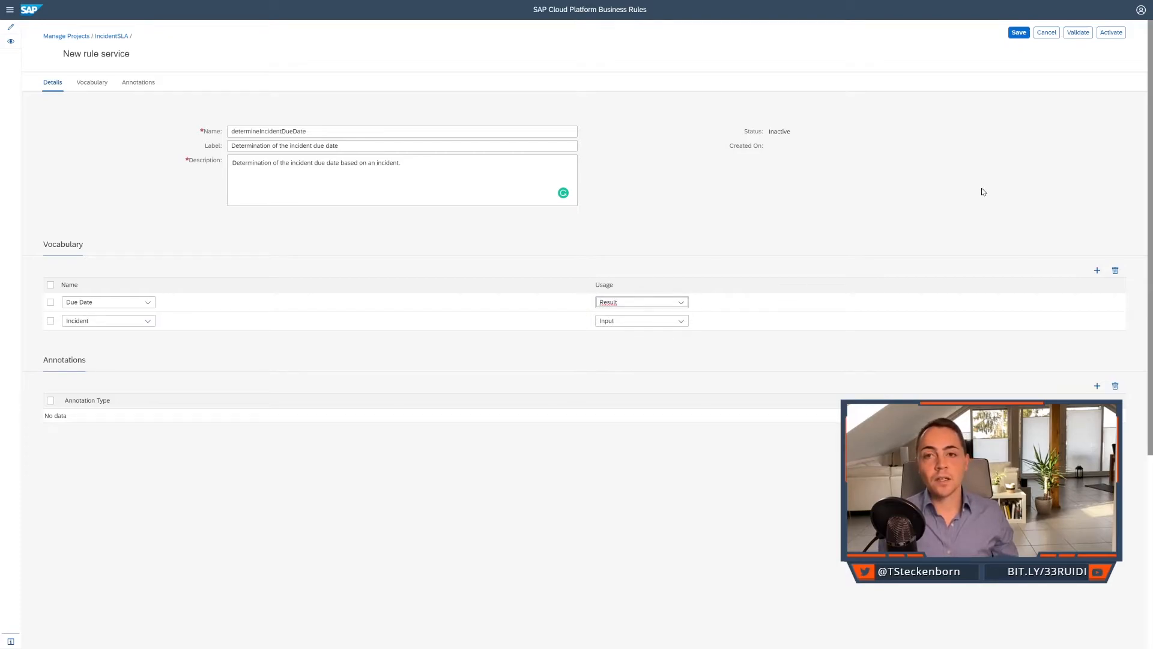
Activate the determineIncidentDueDate rule service and go to the rules of the IncidentSLA project.
{"action": "left_click", "coordinate": [1119, 35]}
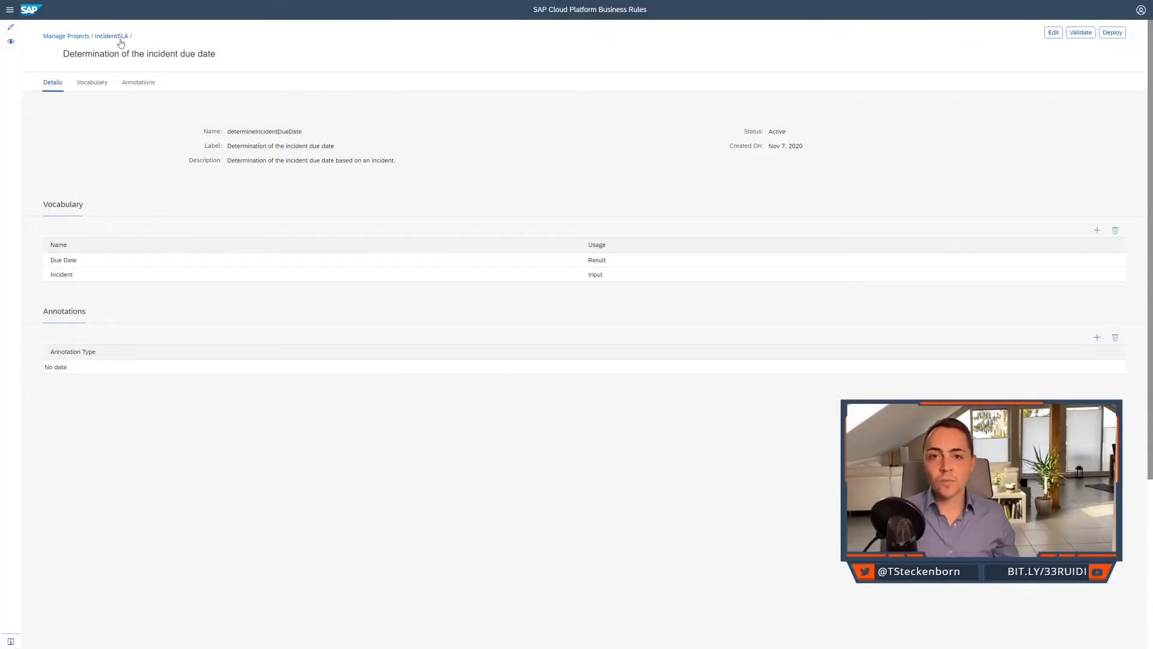
{"action": "left_click", "coordinate": [118, 37]}
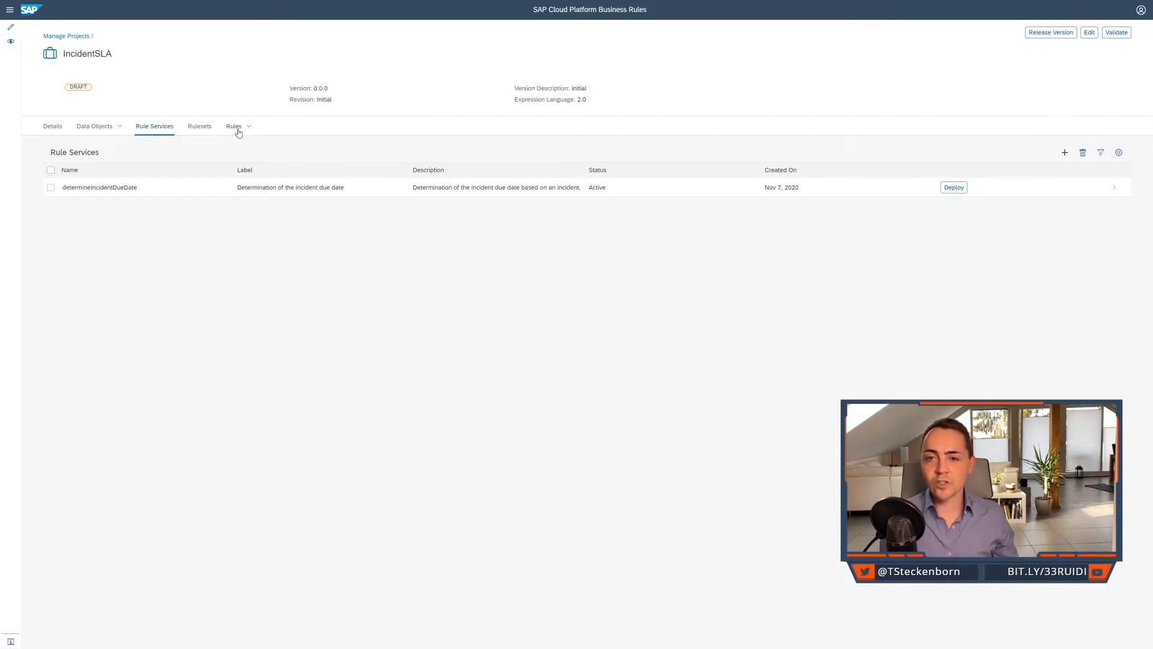
{"action": "left_click", "coordinate": [238, 133]}
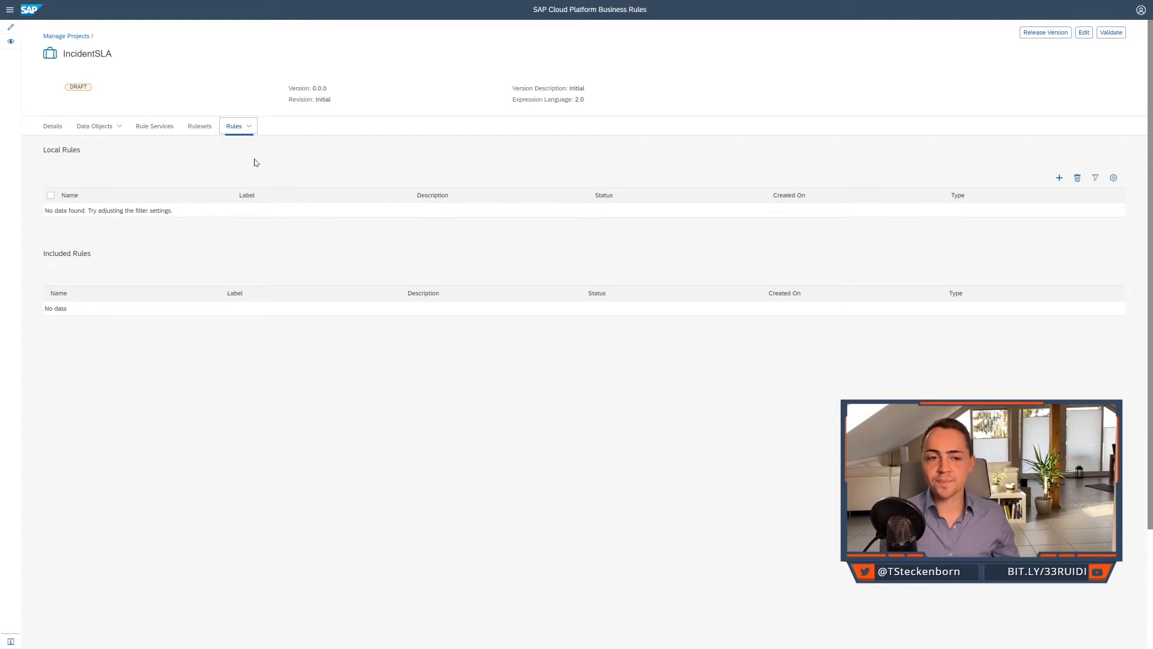
Create a local rule named determineSLAAgreement of the type Decision Table.
{"action": "left_click", "coordinate": [1057, 179]}
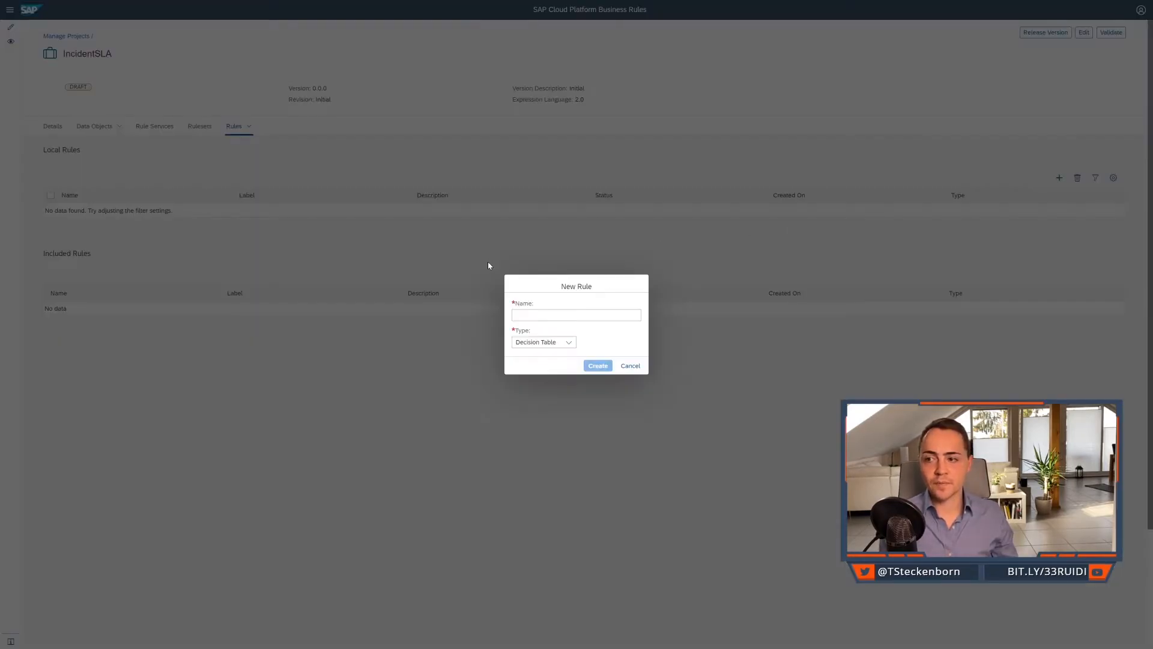
{"action": "type", "text": "determine"}
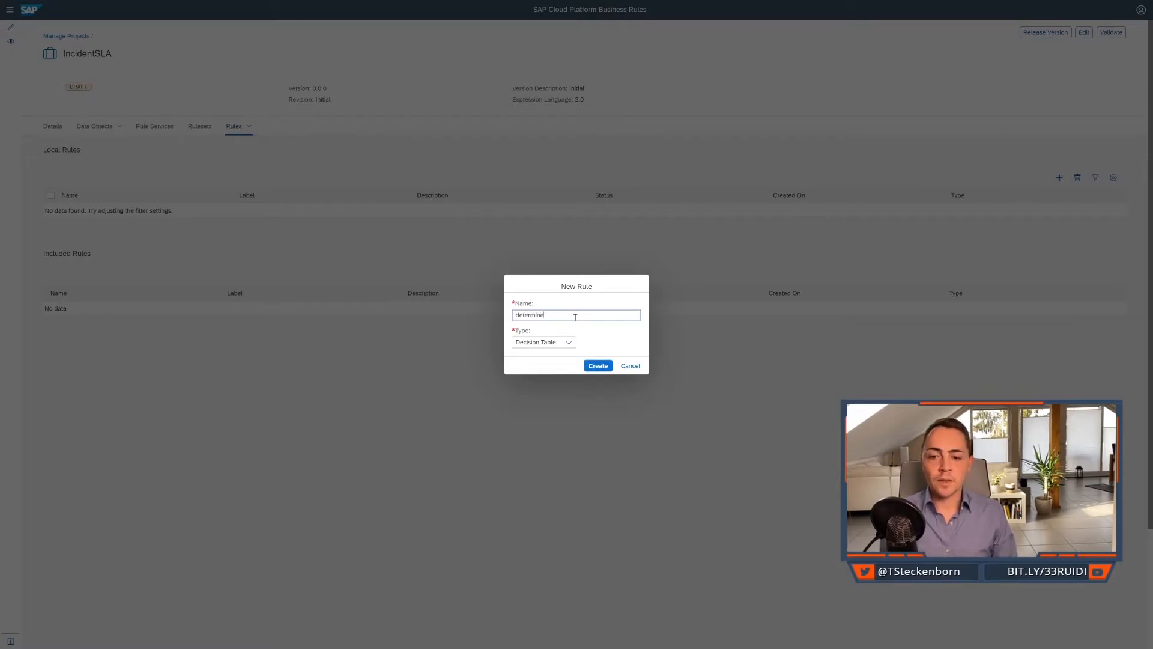
{"action": "type", "text": "SLAA"}
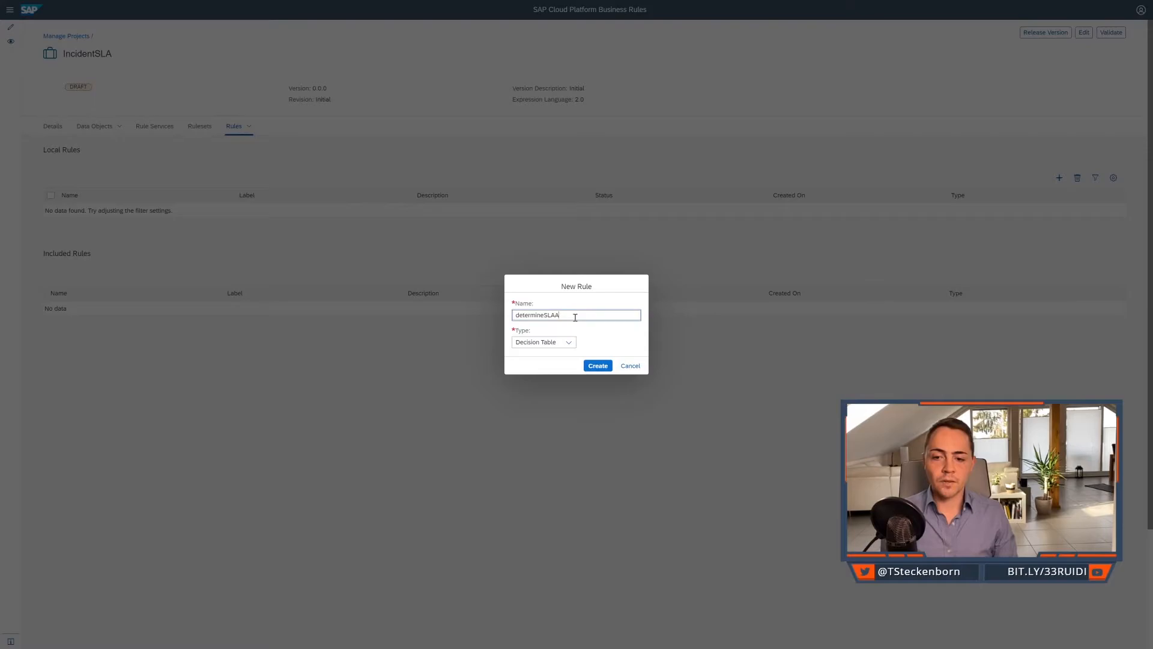
{"action": "type", "text": "greement"}
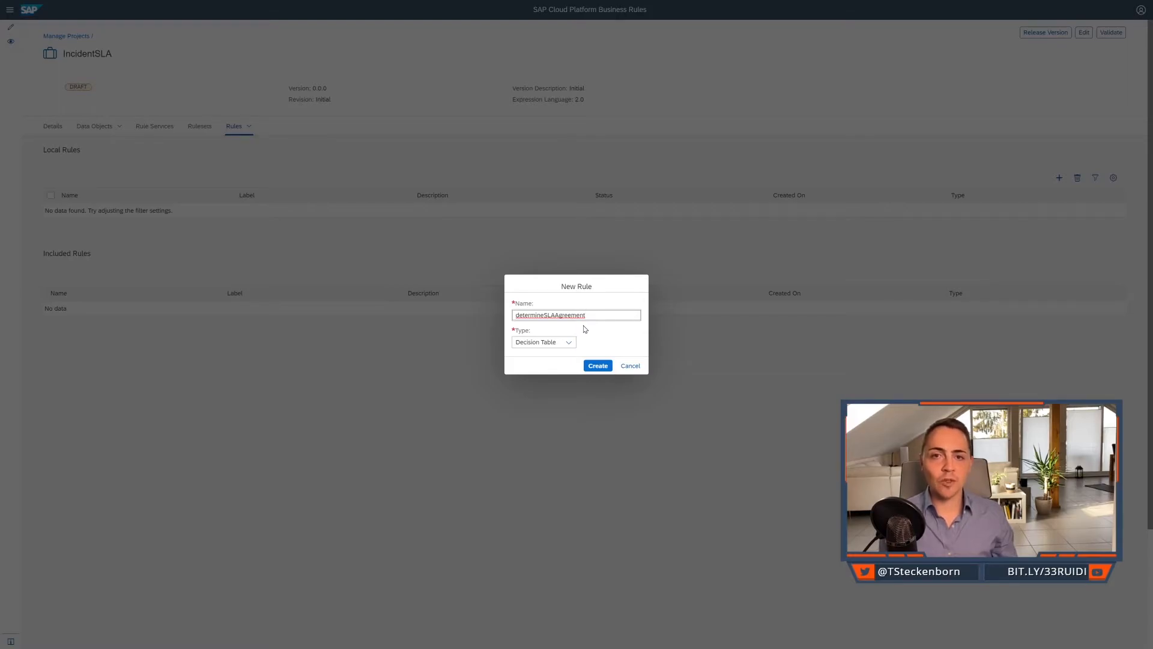
{"action": "left_click", "coordinate": [597, 366]}
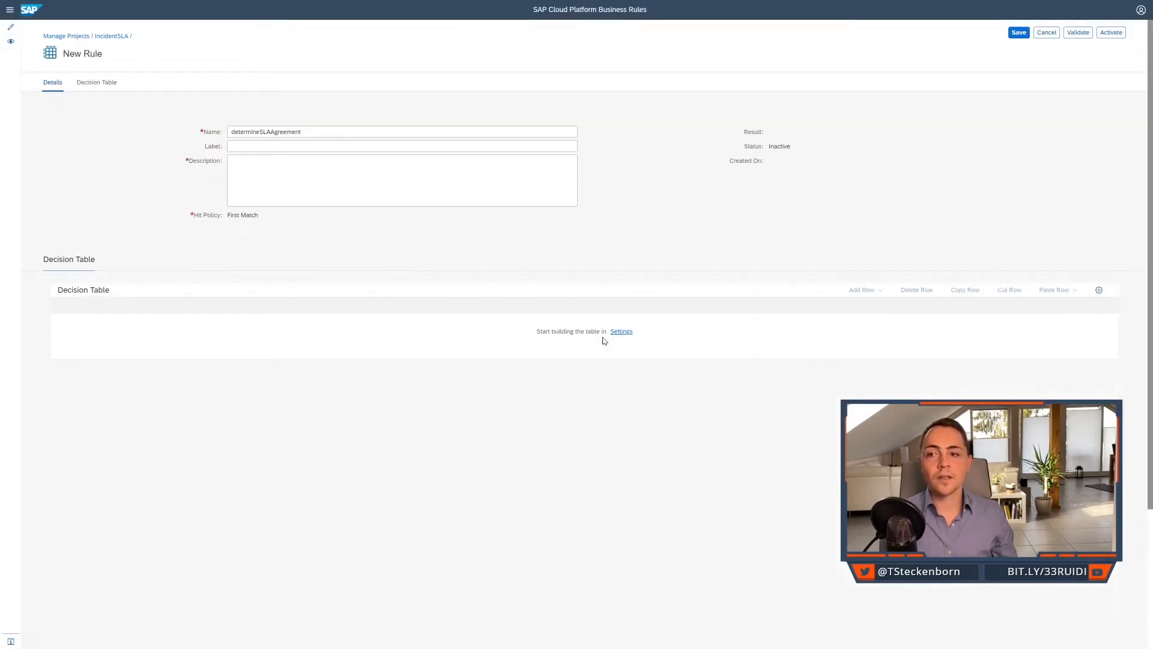
Label the new rule "Determine SLA Agreement".
{"action": "left_click", "coordinate": [427, 166]}
{"action": "left_click", "coordinate": [428, 148]}
{"action": "type", "text": "Determine SLA Agreement"}
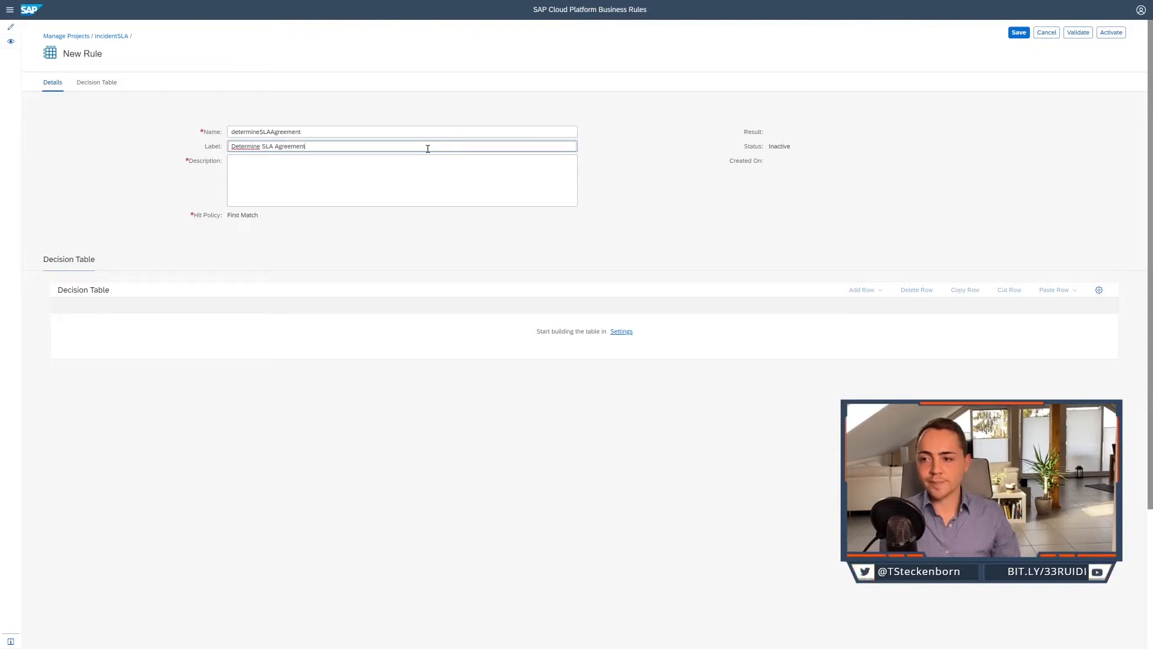
Describe the new rule as "Determination of the SLA Agreement based on the incident information.".
{"action": "left_click", "coordinate": [463, 175]}
{"action": "type", "text": "Determination of the SLA Agreement based on the"}
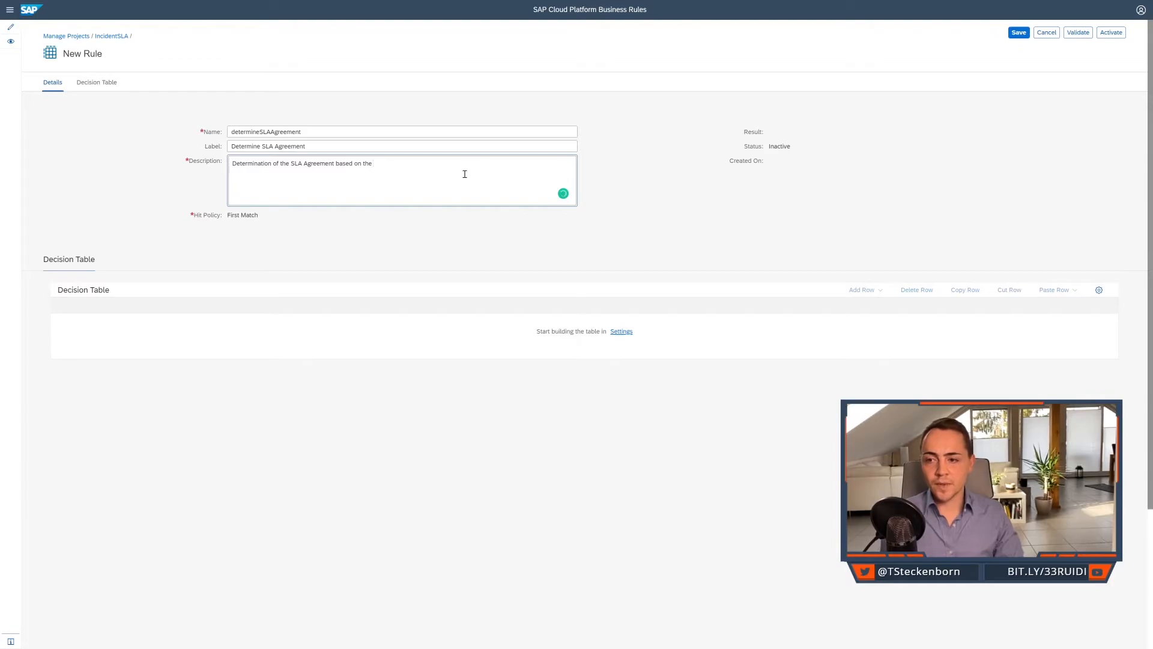
{"action": "type", "text": "incident in"}
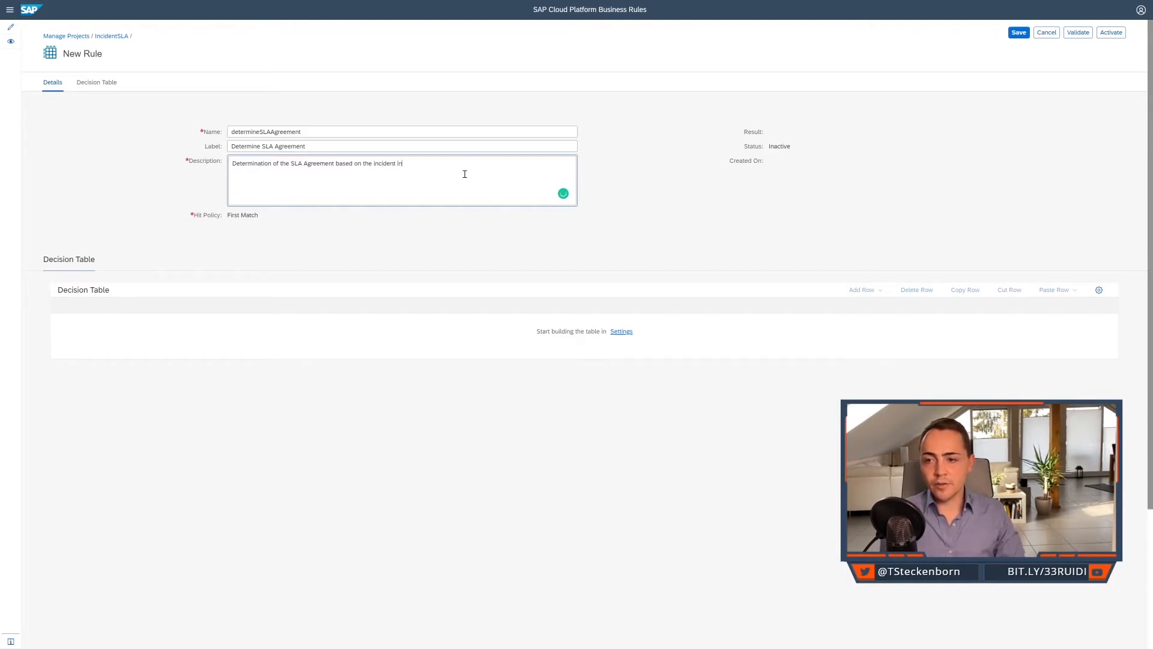
{"action": "type", "text": "formation."}
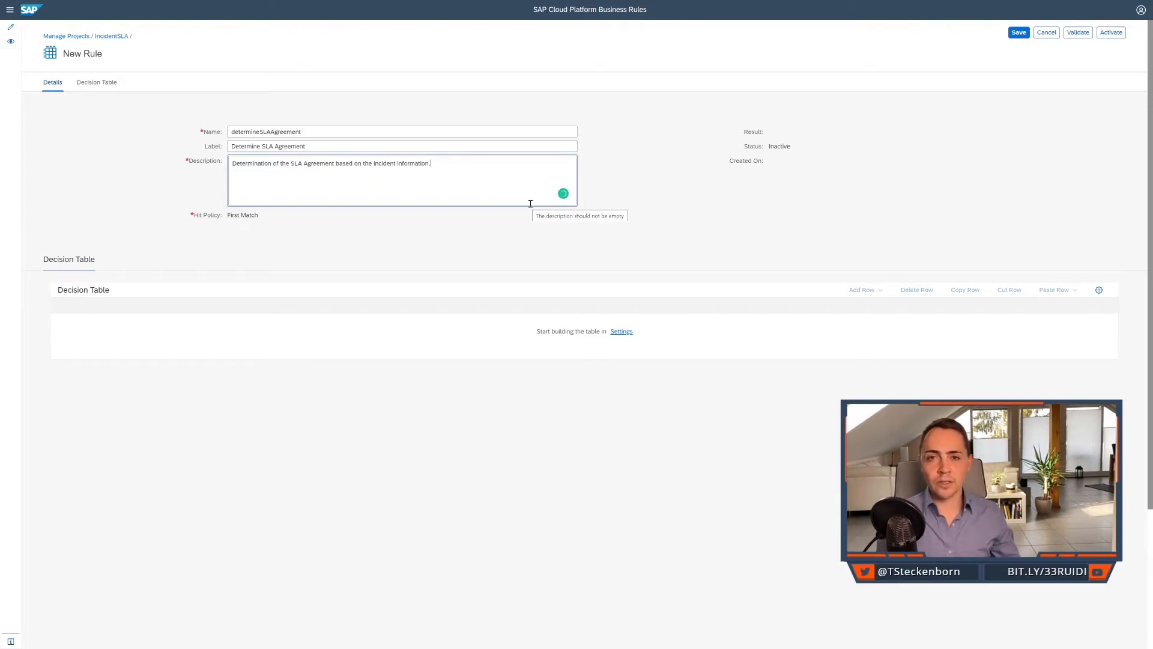
Set the hit policy in the decision table's settings to First Match.
{"action": "left_click", "coordinate": [1100, 290]}
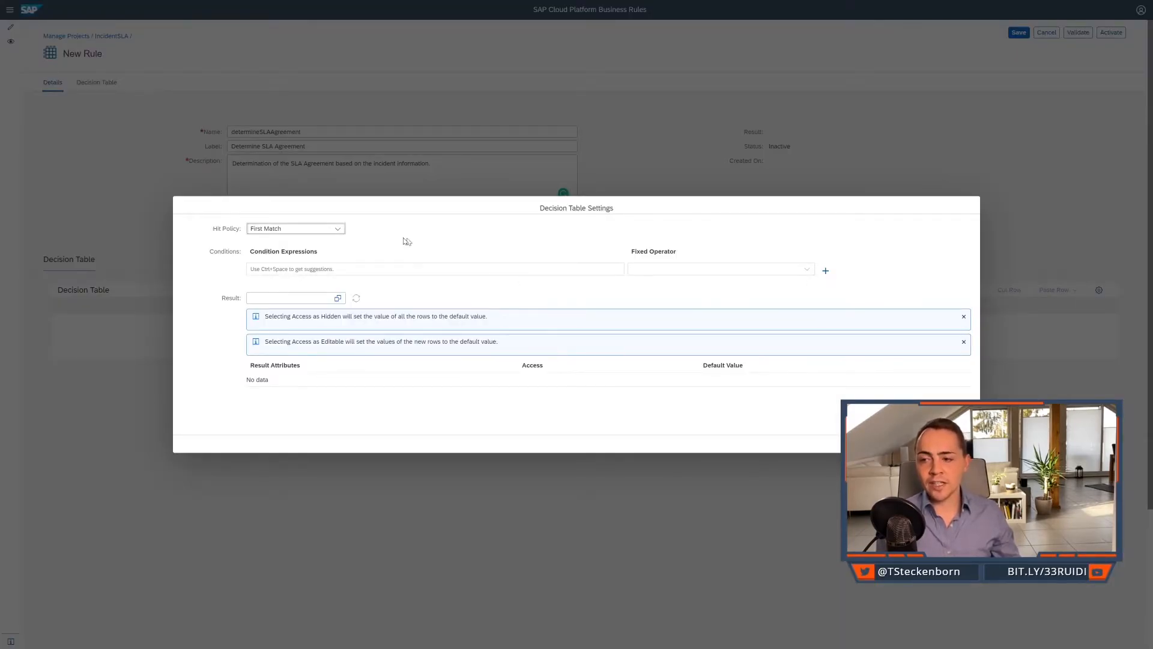
{"action": "left_click", "coordinate": [337, 230]}
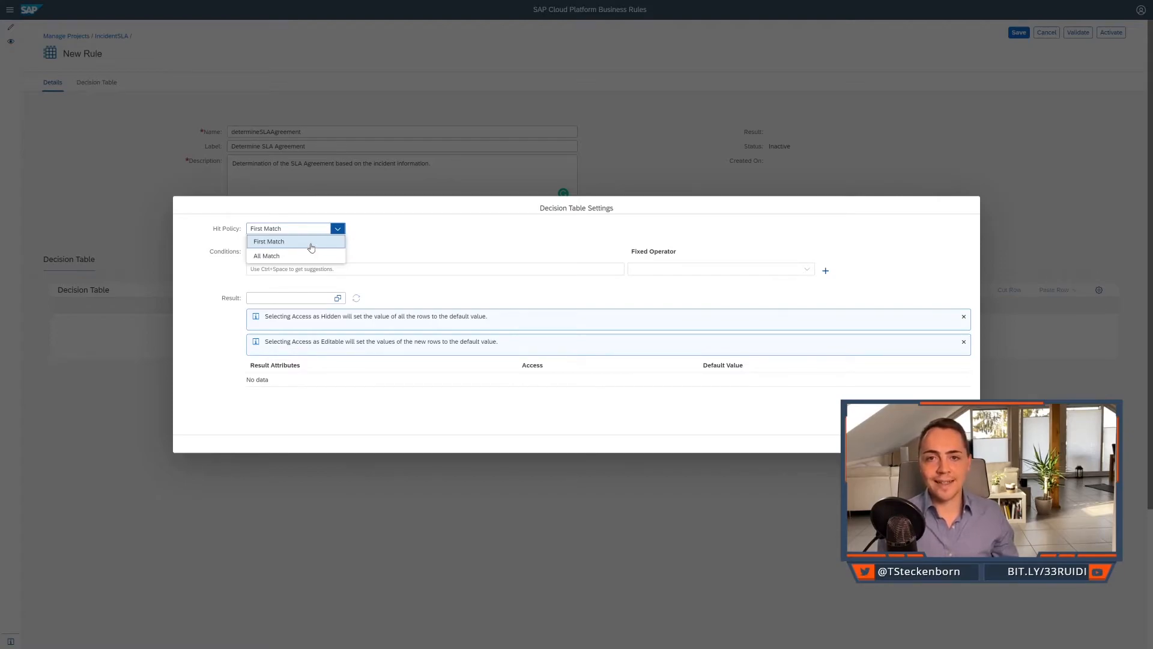
{"action": "left_click", "coordinate": [312, 247]}
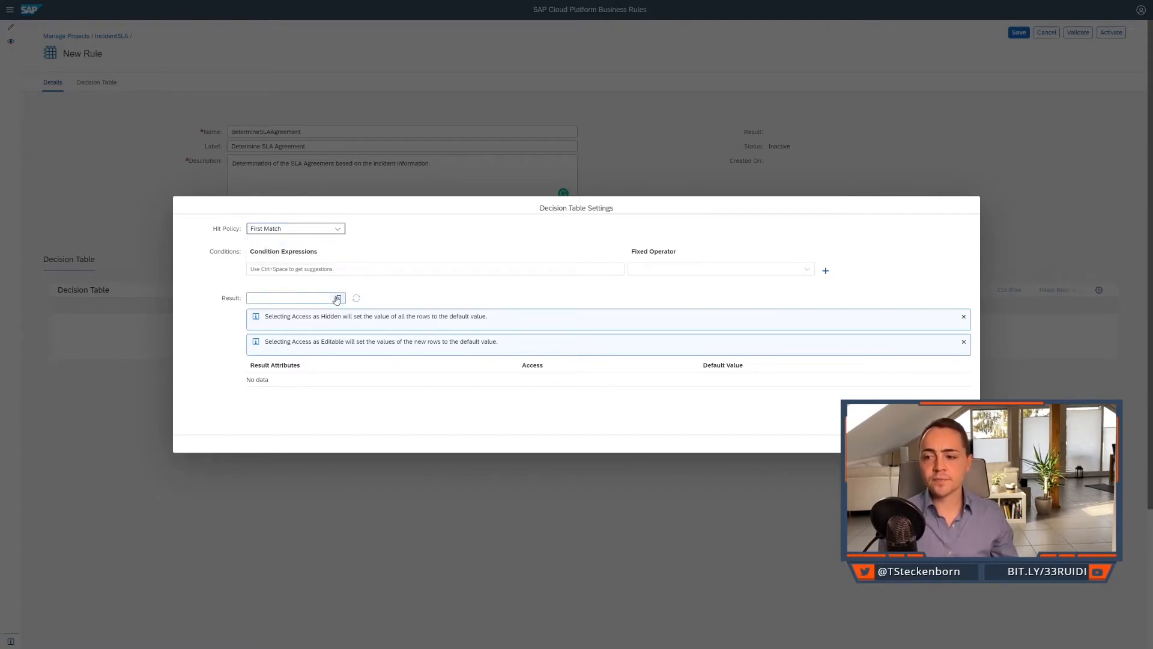
Define Incident.Category as the first condition expression of the decision table, without a fixed operator.
{"action": "left_click", "coordinate": [419, 269]}
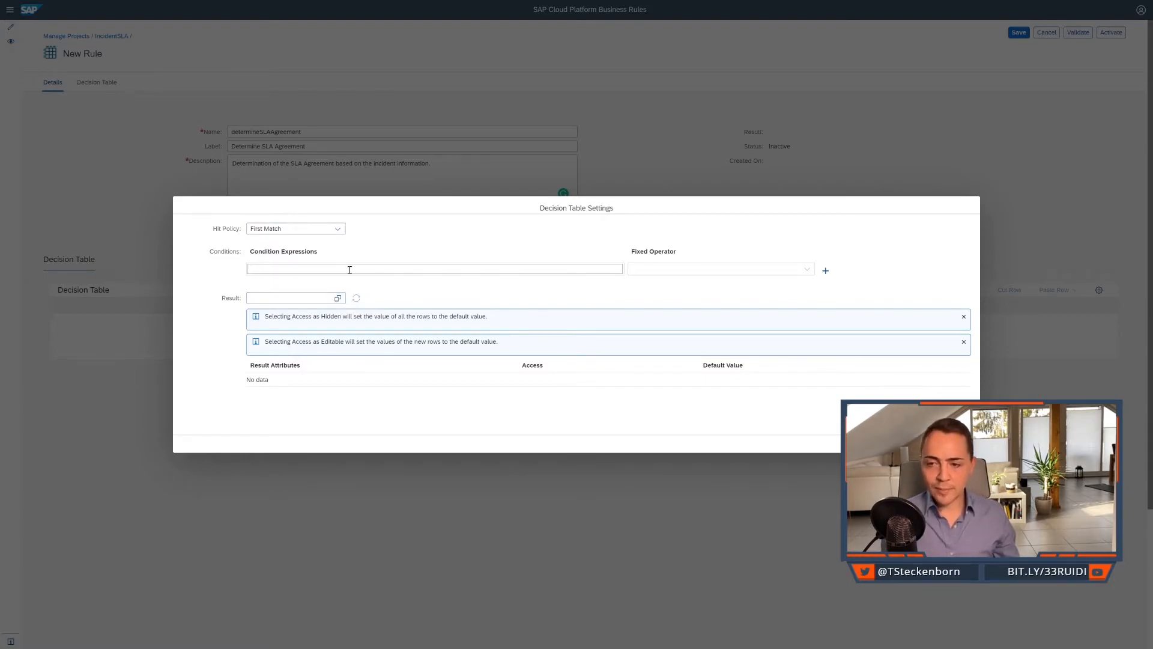
{"action": "left_click", "coordinate": [350, 270]}
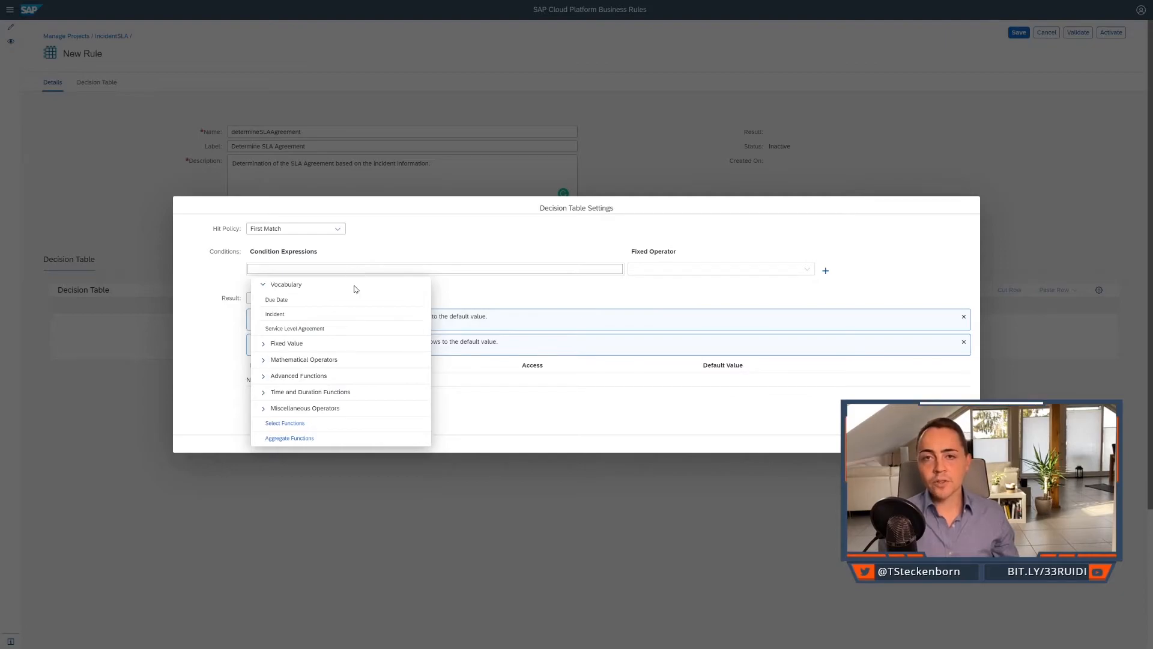
{"action": "left_click", "coordinate": [278, 314]}
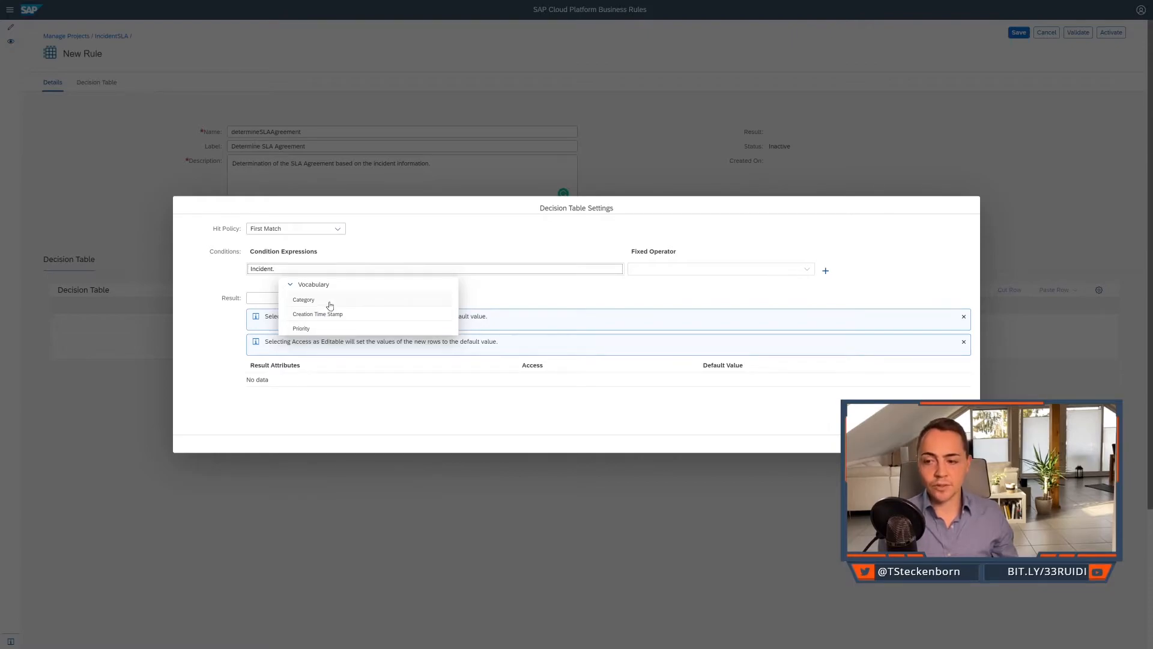
{"action": "left_click", "coordinate": [329, 306]}
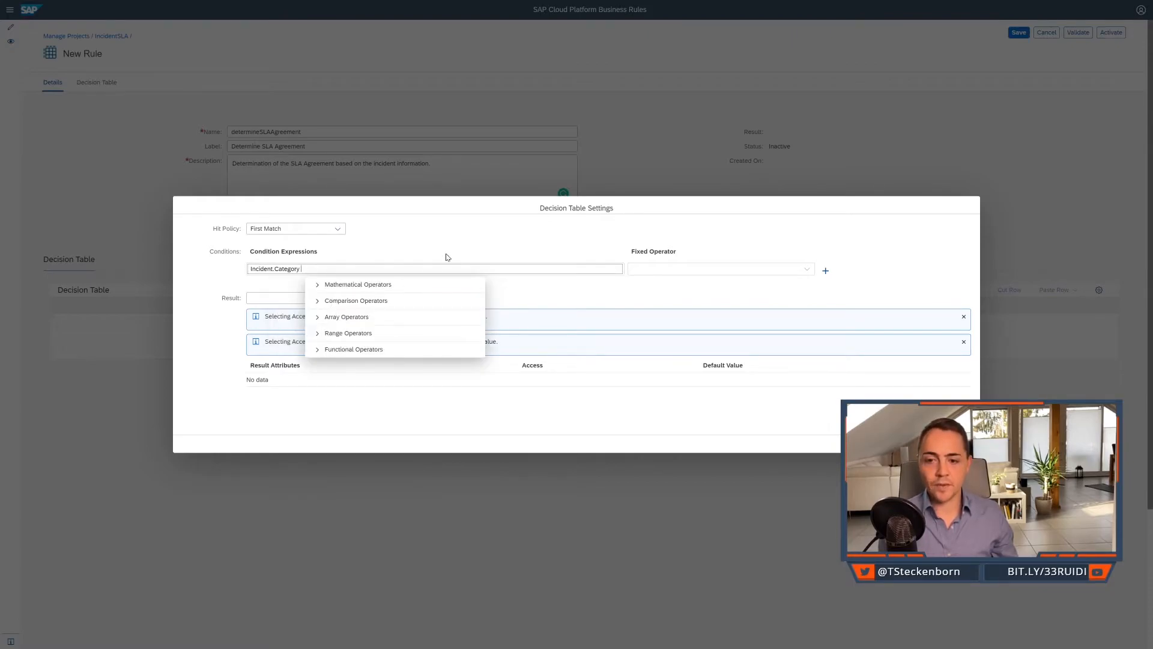
{"action": "left_click", "coordinate": [473, 247]}
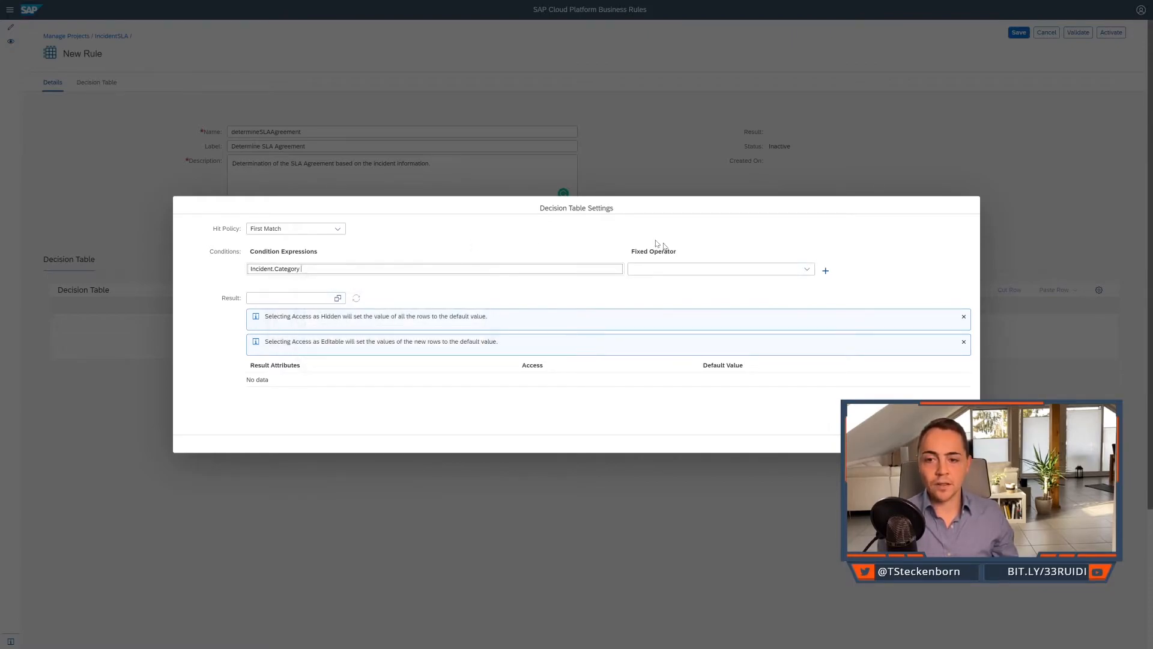
{"action": "left_click", "coordinate": [807, 271]}
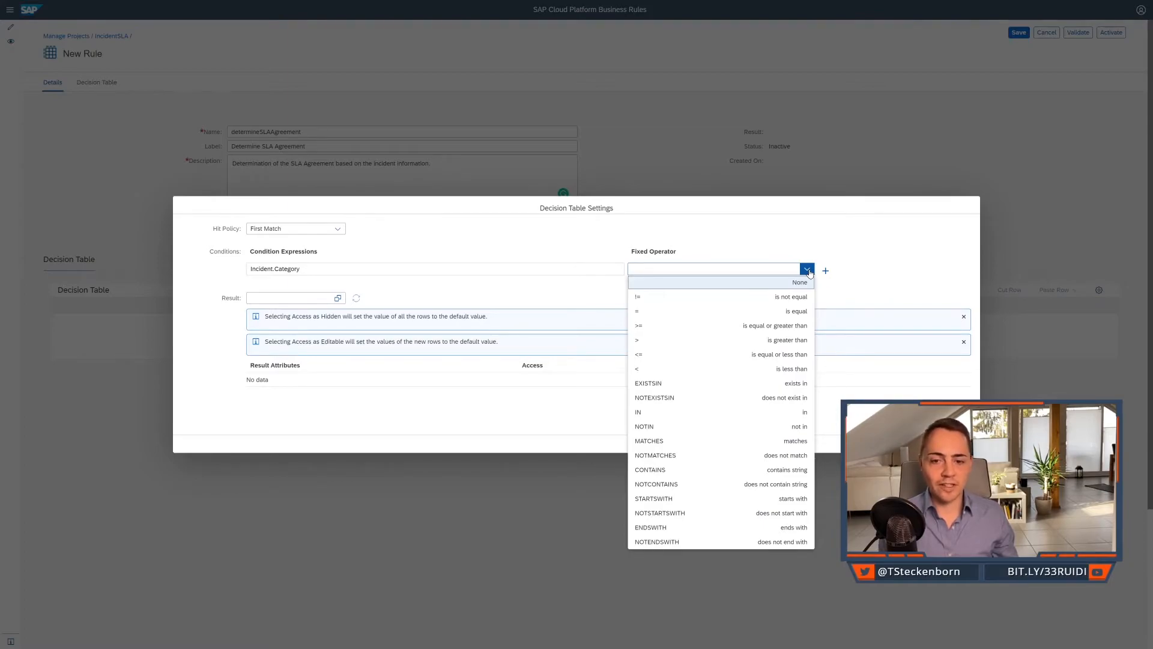
Add Incident.Priority as the second condition expression and choose Service Level Agreement as the decision table's result.
{"action": "left_click", "coordinate": [826, 270]}
{"action": "left_click", "coordinate": [380, 293]}
{"action": "type", "text": "incid"}
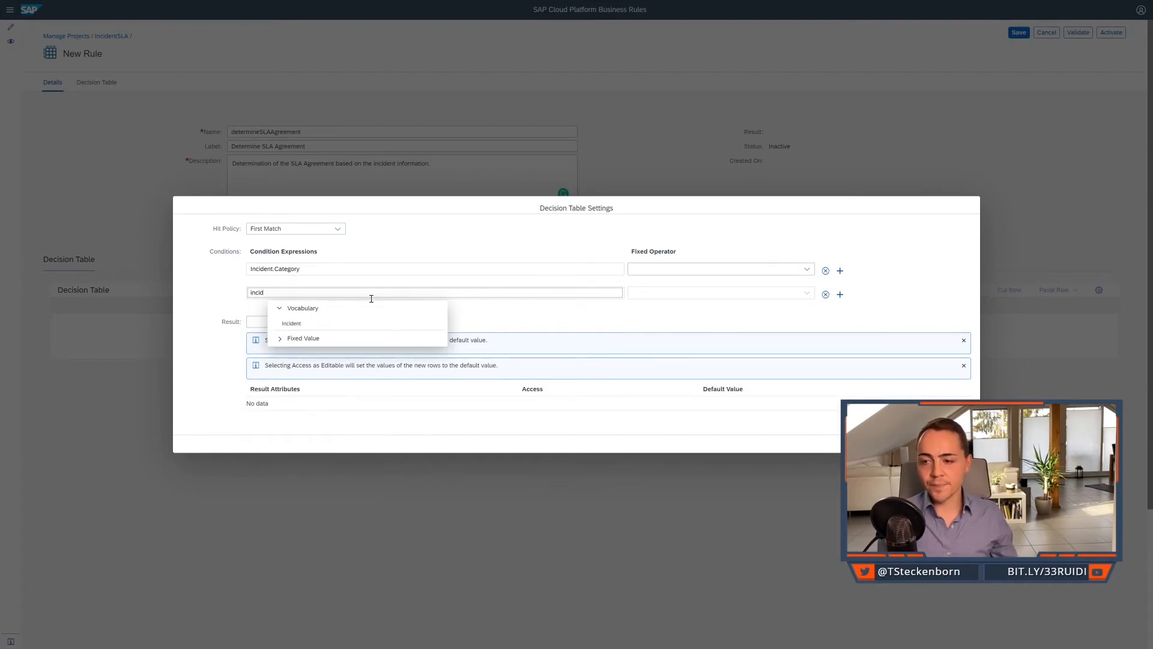
{"action": "left_click", "coordinate": [368, 323]}
{"action": "left_click", "coordinate": [391, 352]}
{"action": "left_click", "coordinate": [572, 317]}
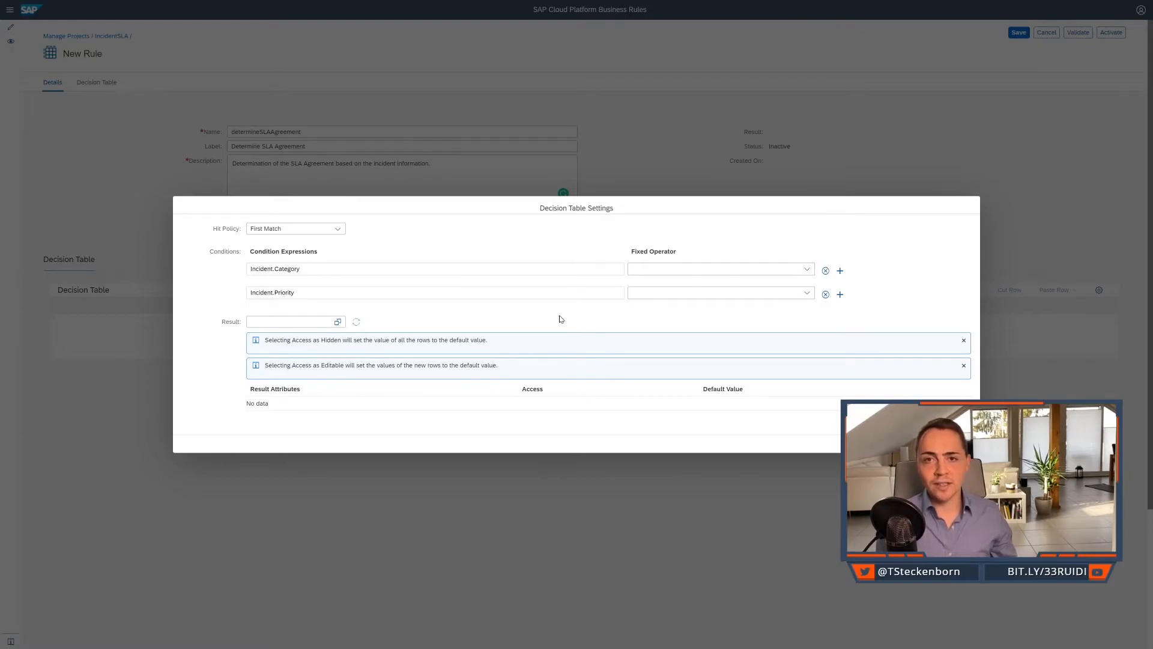
{"action": "left_click", "coordinate": [293, 327]}
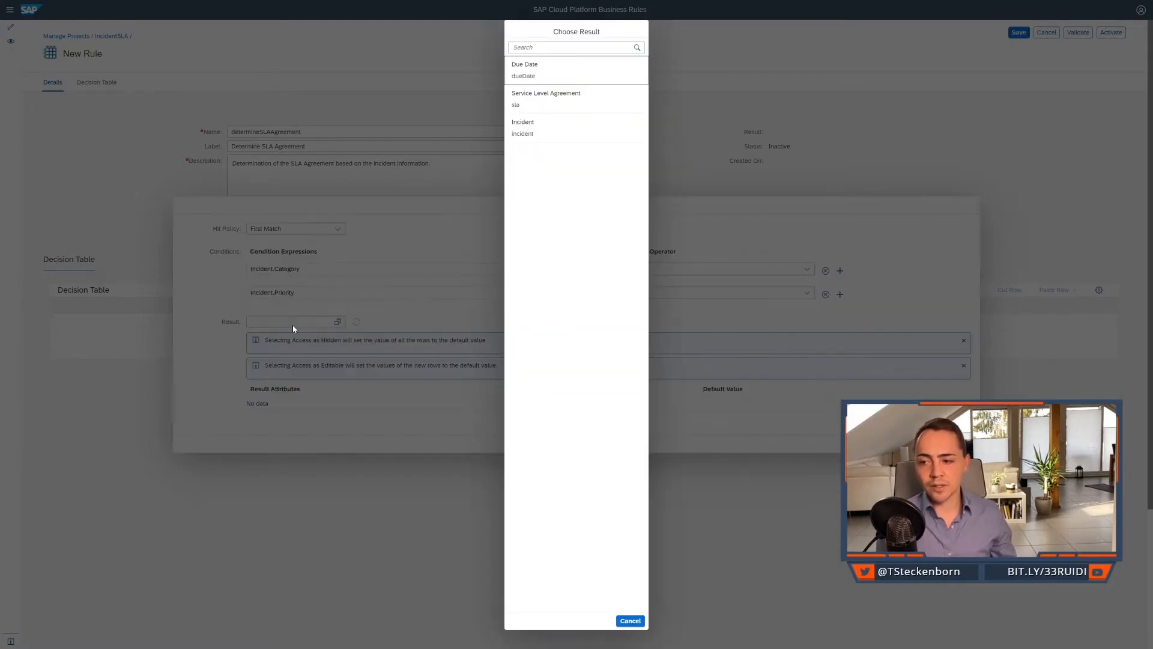
{"action": "left_click", "coordinate": [539, 102]}
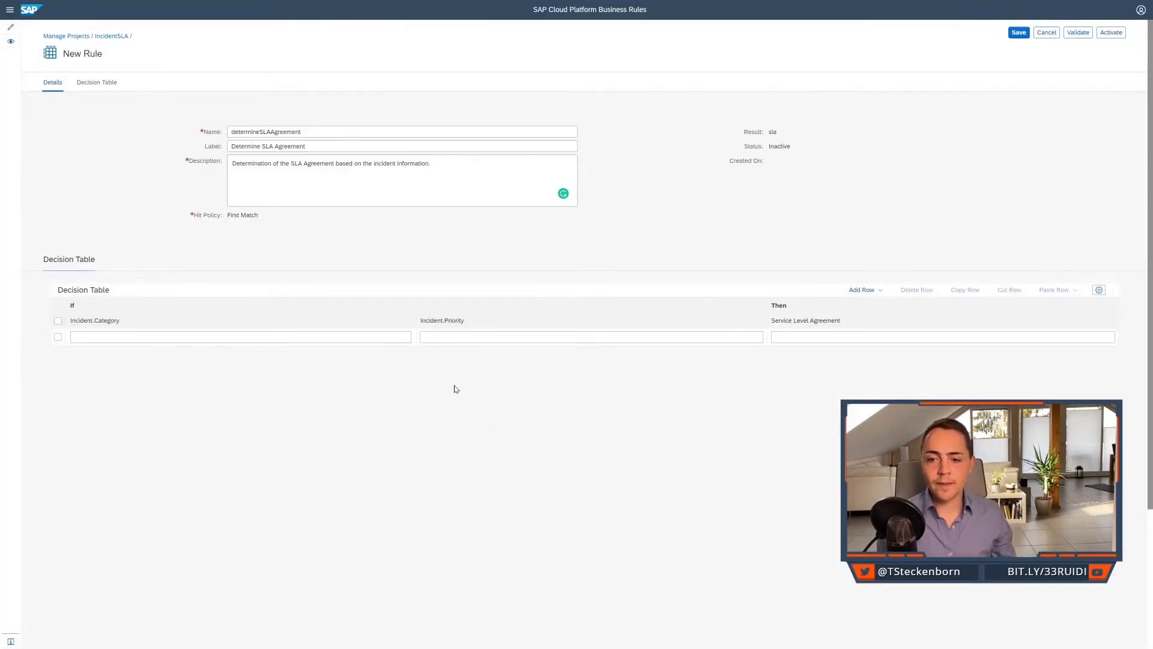
Set the Incident.Category condition in the decision table's first row to = 'CarFleet', using the category value list.
{"action": "left_click", "coordinate": [313, 335]}
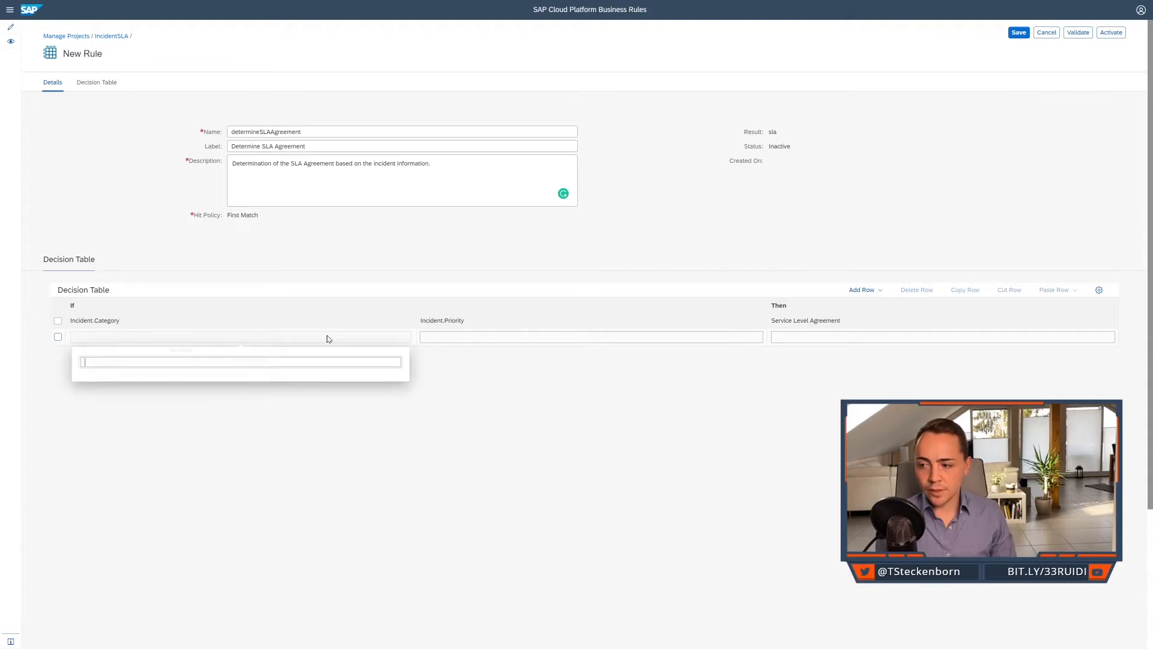
{"action": "key", "text": "ctrl+space"}
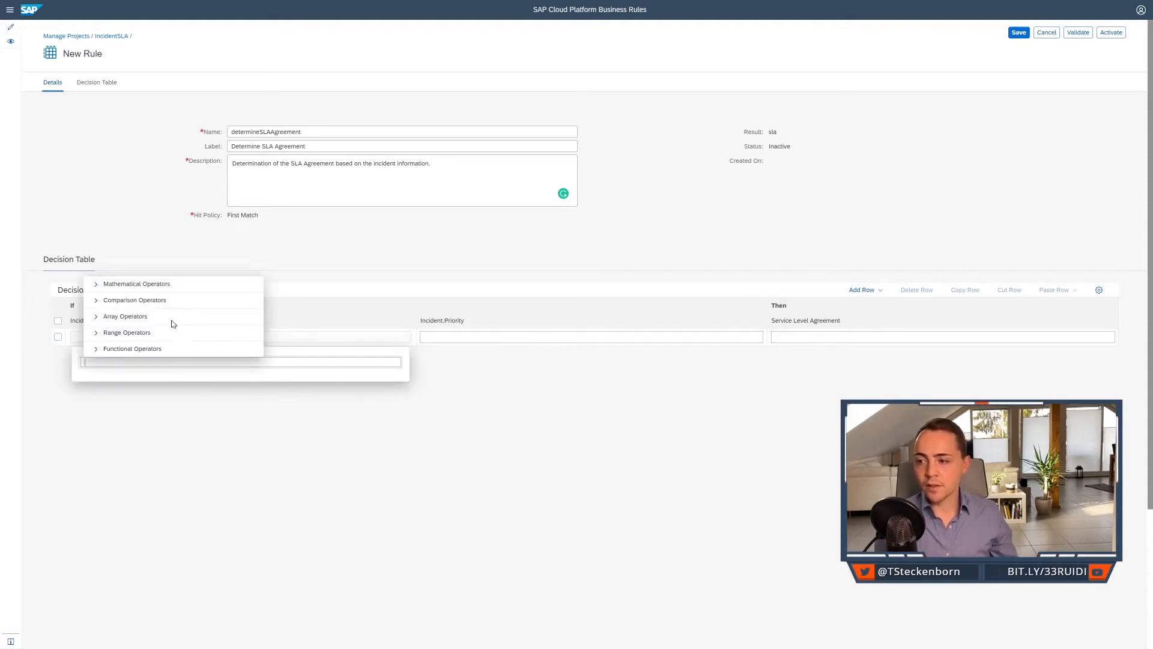
{"action": "left_click", "coordinate": [96, 302]}
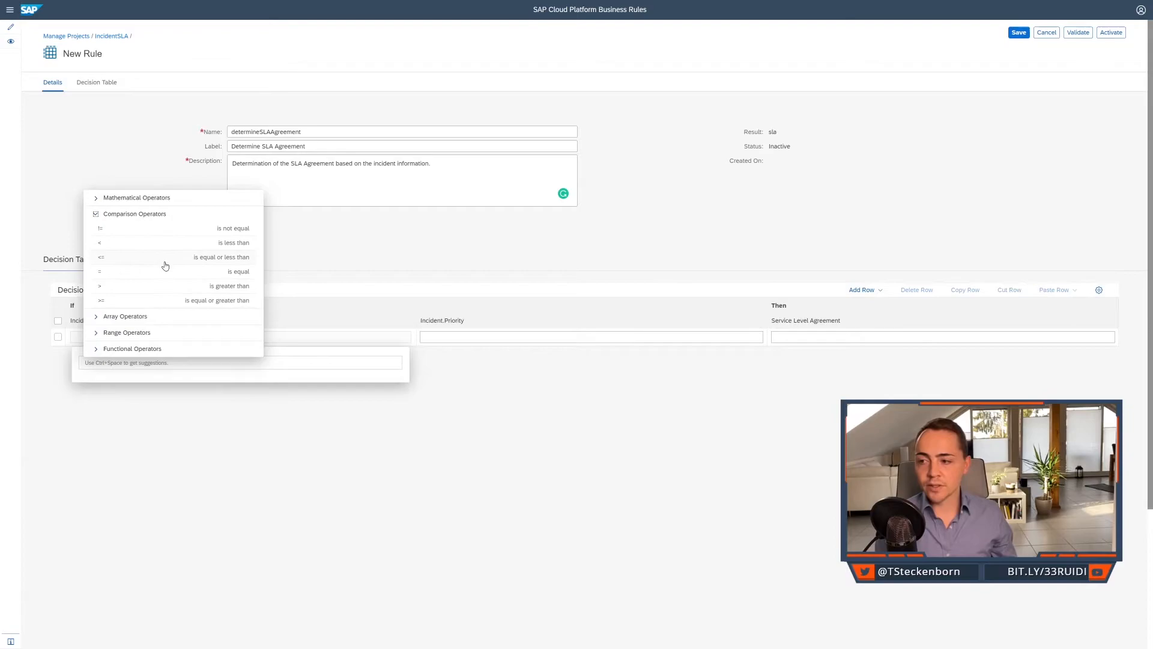
{"action": "left_click", "coordinate": [163, 271]}
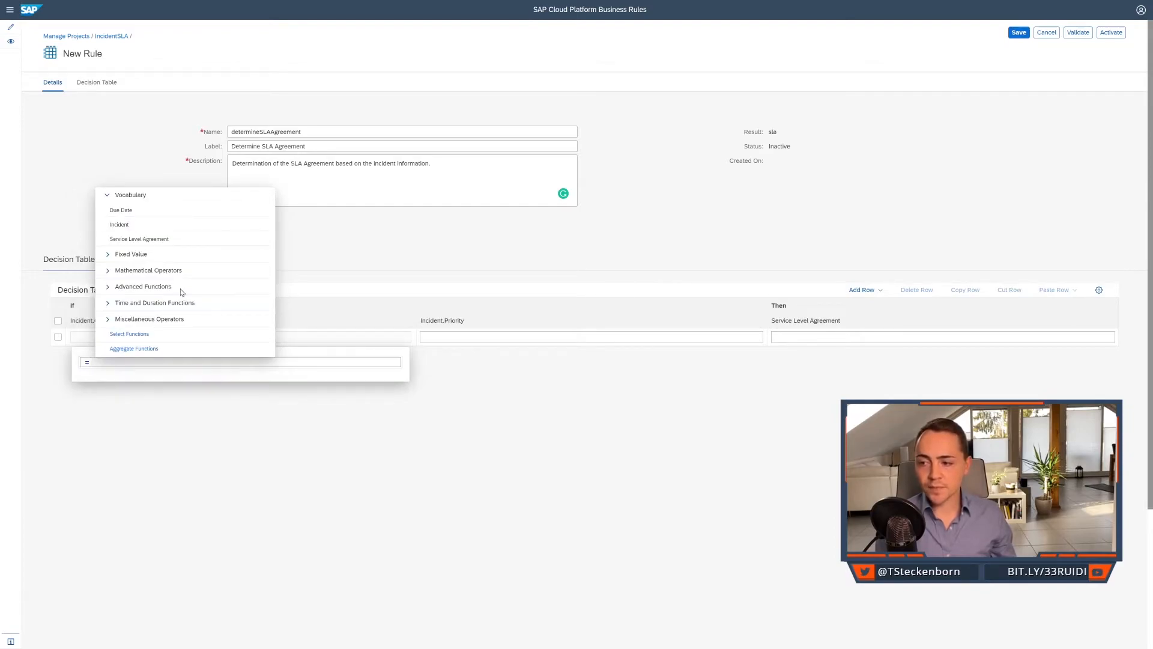
{"action": "left_click", "coordinate": [108, 256]}
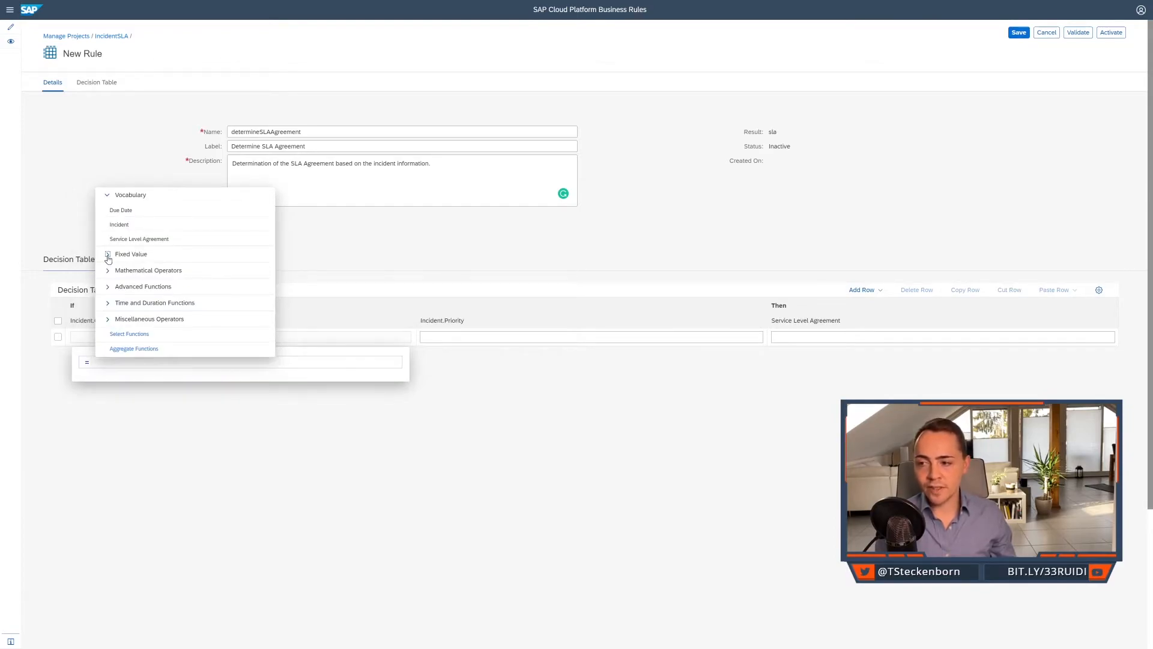
{"action": "left_click", "coordinate": [188, 227]}
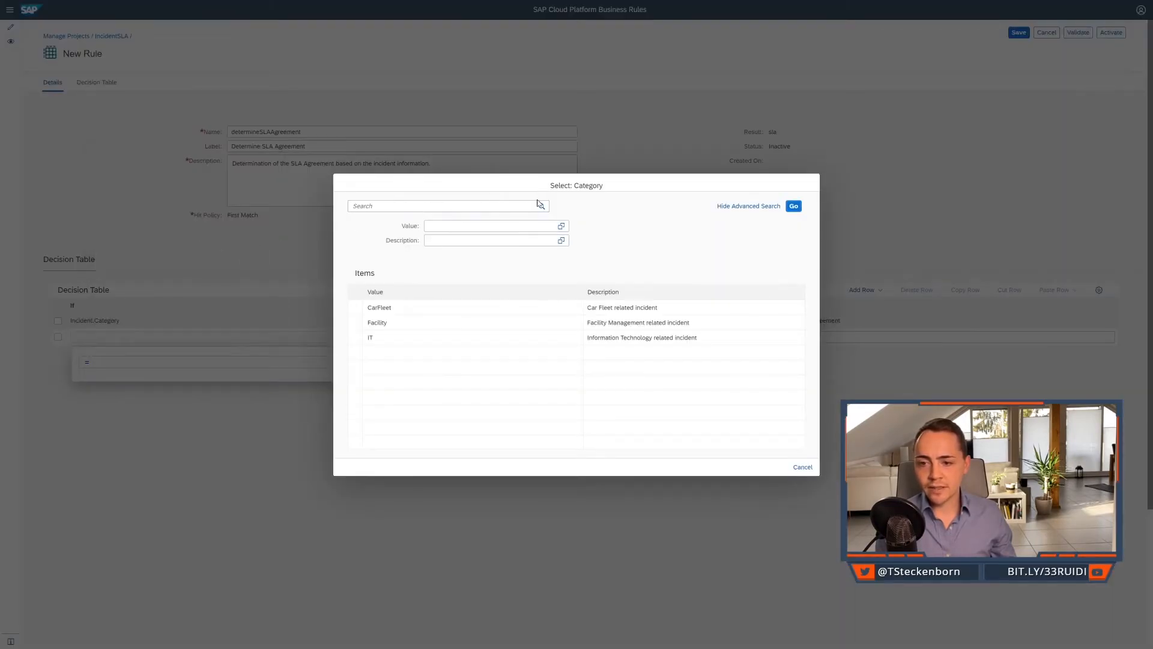
{"action": "left_click", "coordinate": [527, 312]}
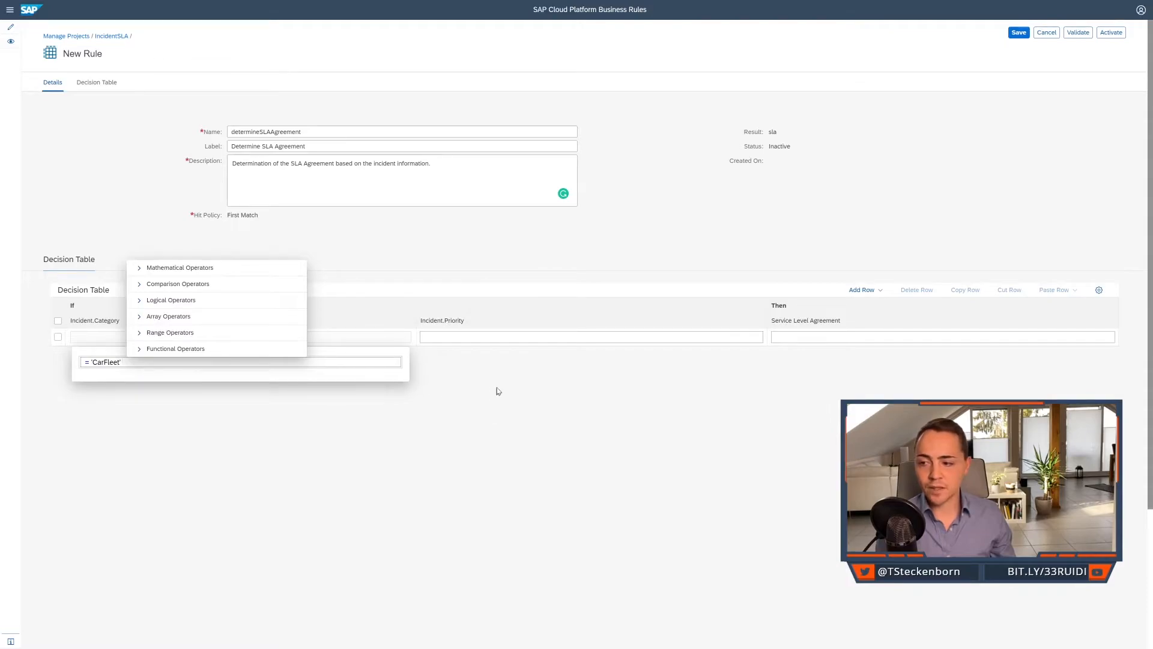
{"action": "left_click", "coordinate": [497, 388]}
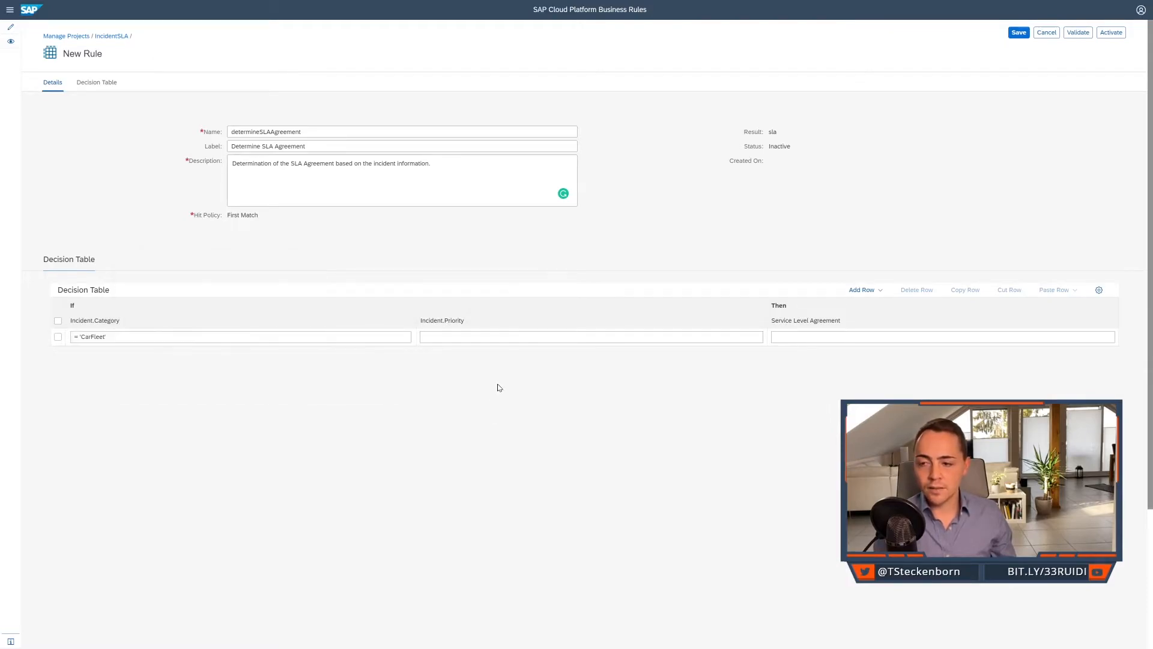
Set the Incident.Priority condition in the decision table's first row to = 'low', using the is-equal operator and the priority value list.
{"action": "left_click", "coordinate": [462, 337]}
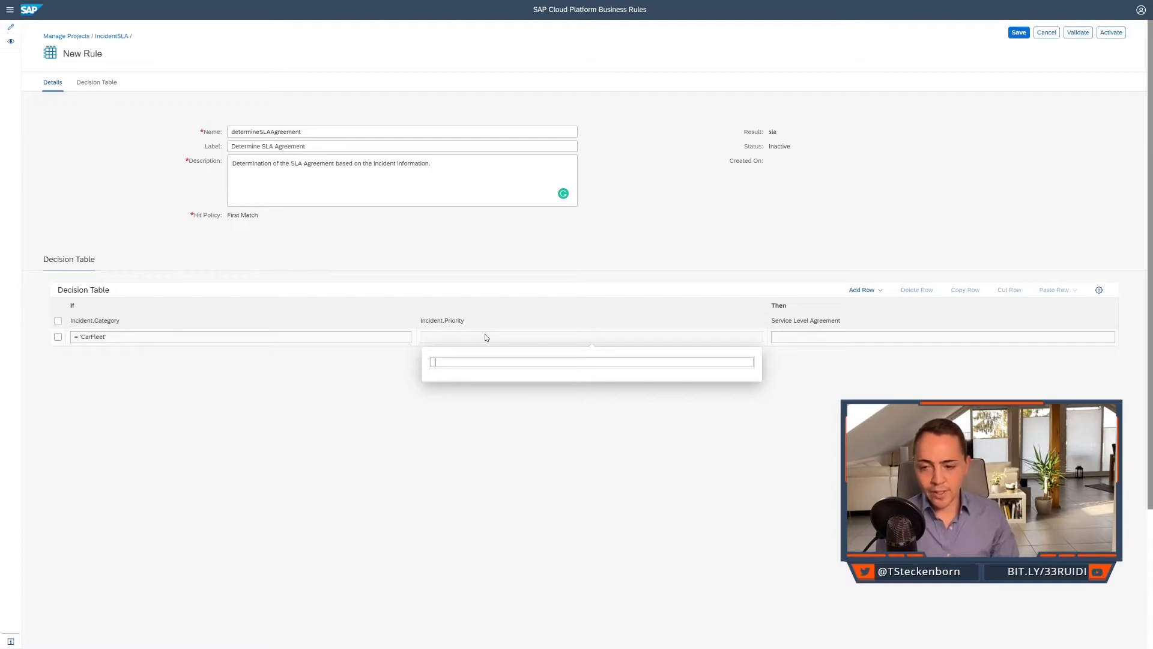
{"action": "key", "text": "ctrl+space"}
{"action": "left_click", "coordinate": [457, 302]}
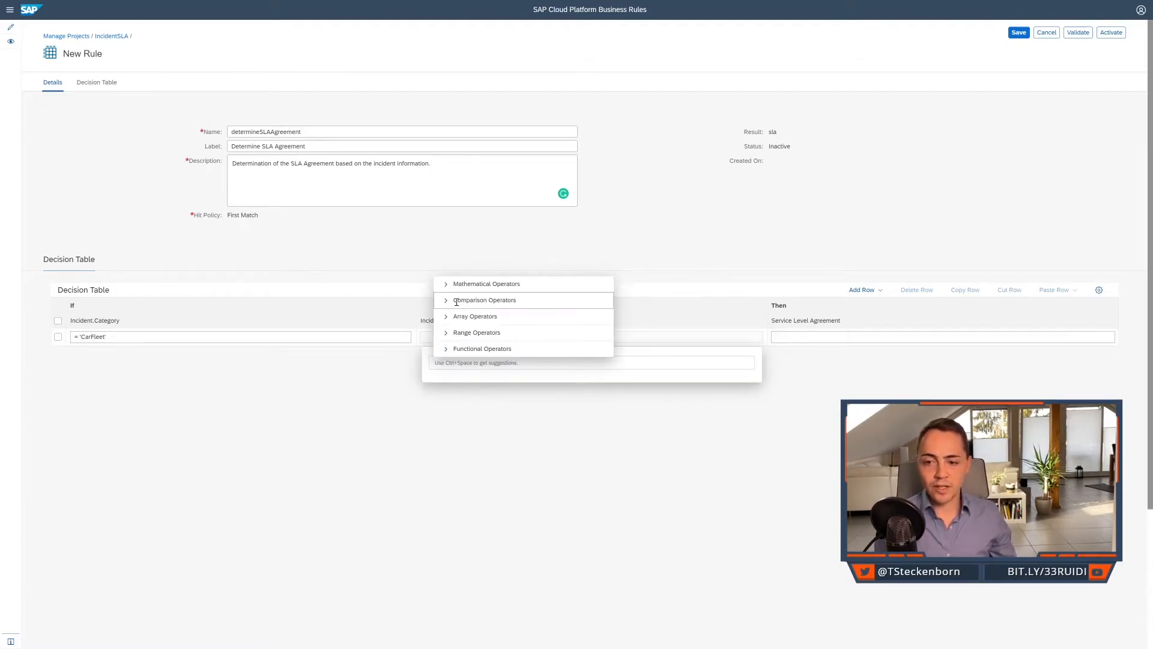
{"action": "left_click", "coordinate": [444, 301]}
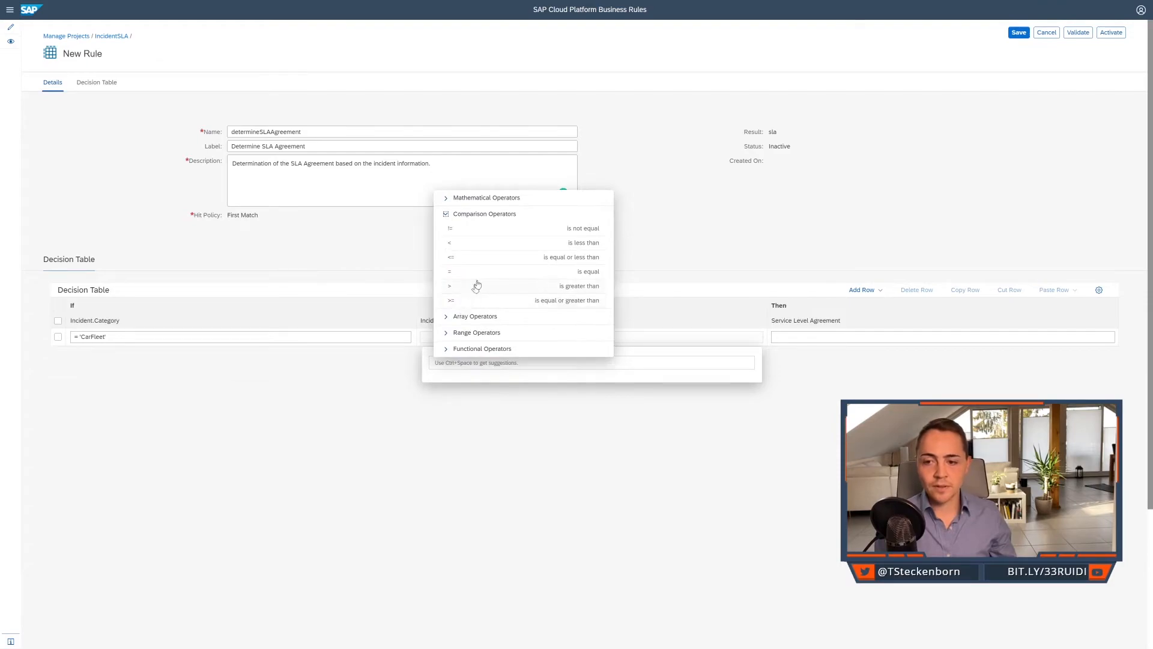
{"action": "left_click", "coordinate": [482, 275]}
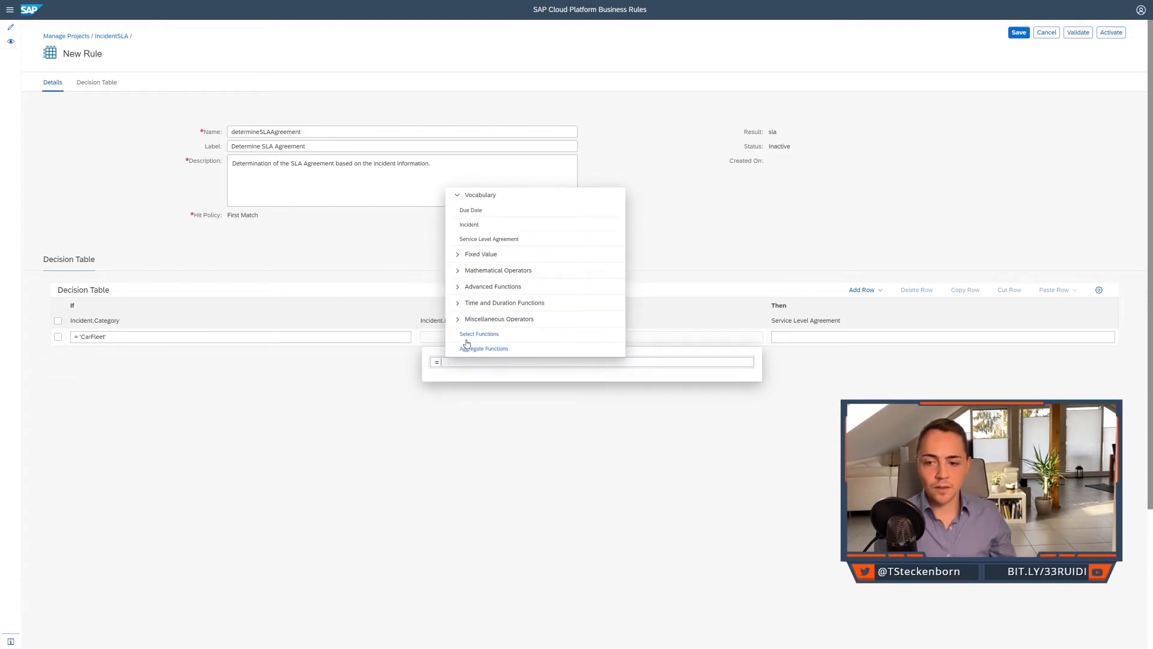
{"action": "left_click", "coordinate": [458, 254]}
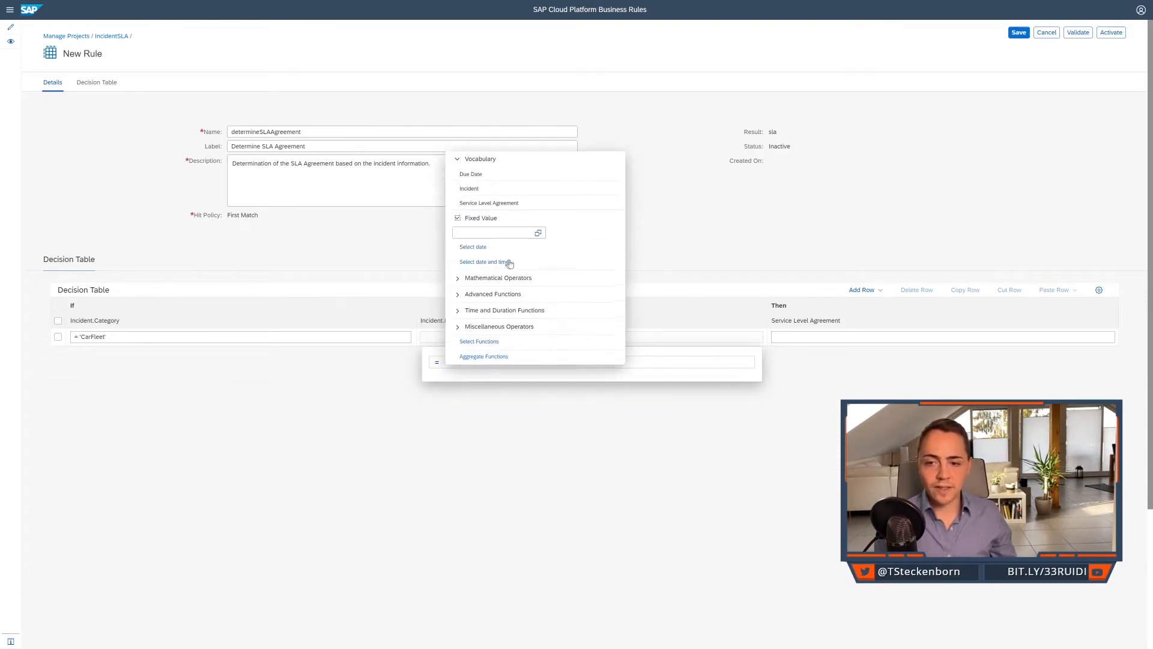
{"action": "left_click", "coordinate": [538, 227]}
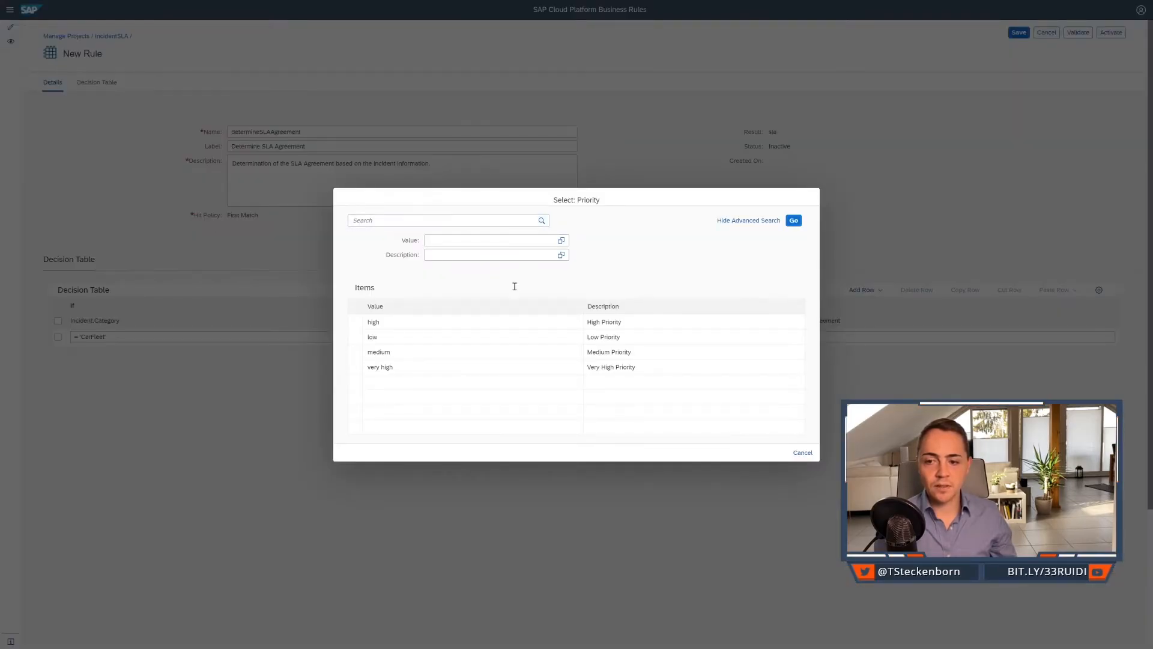
{"action": "left_click", "coordinate": [485, 338]}
Set the Service Level Agreement result in the decision table's first row to 4.
{"action": "left_click", "coordinate": [873, 340]}
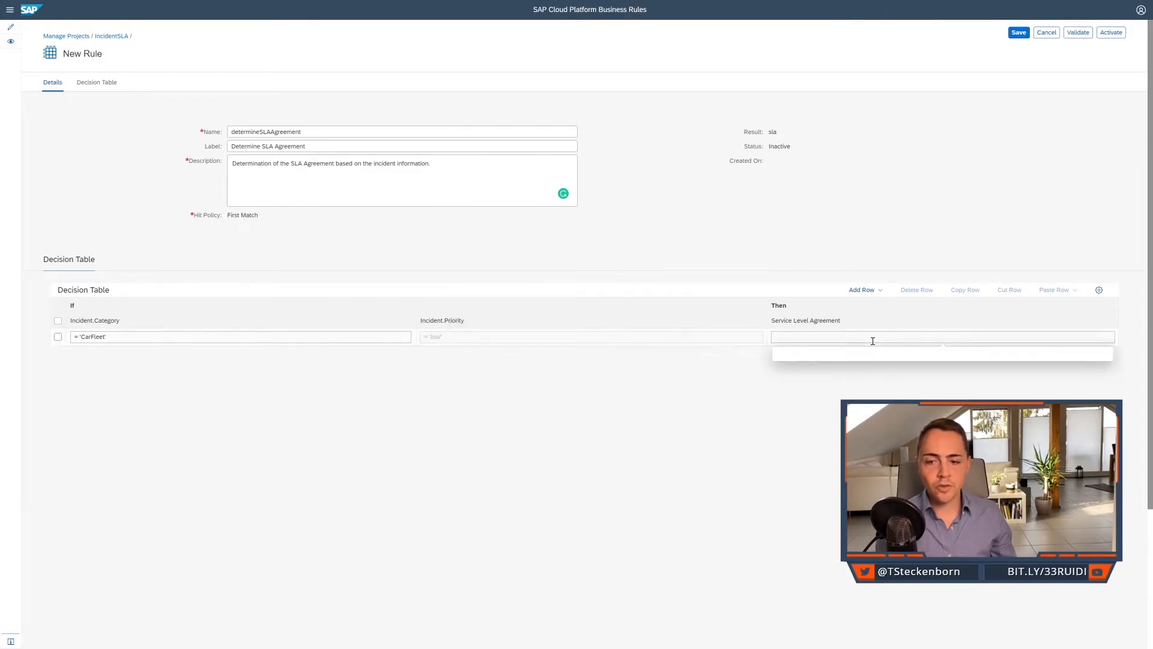
{"action": "left_click", "coordinate": [854, 364]}
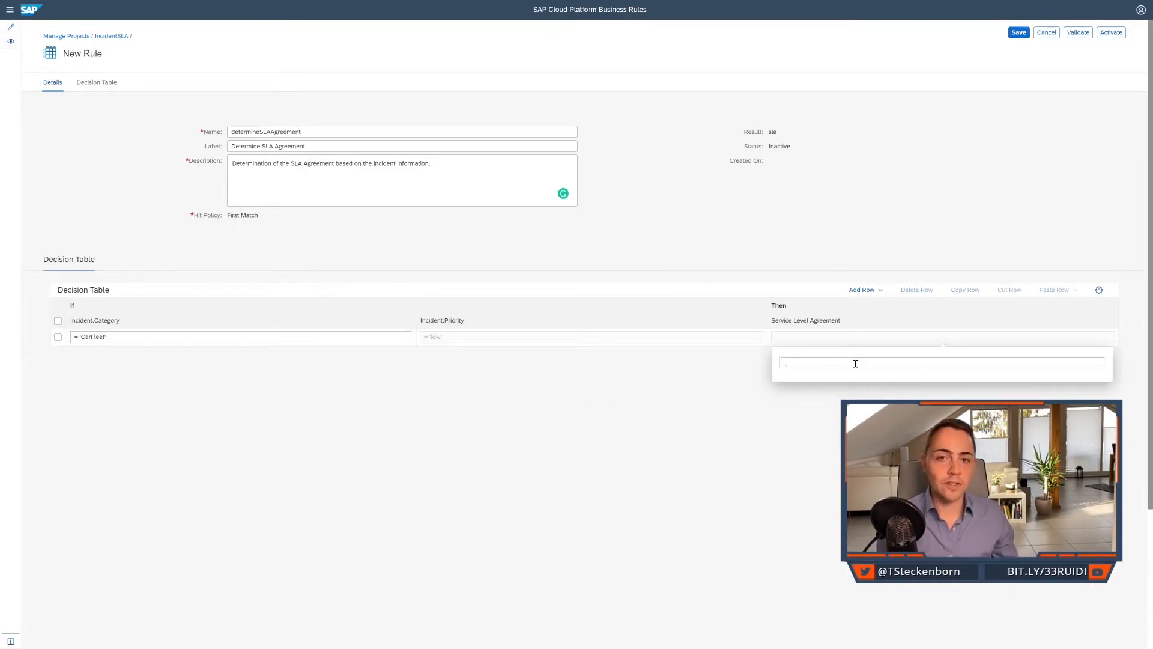
{"action": "left_click", "coordinate": [713, 407]}
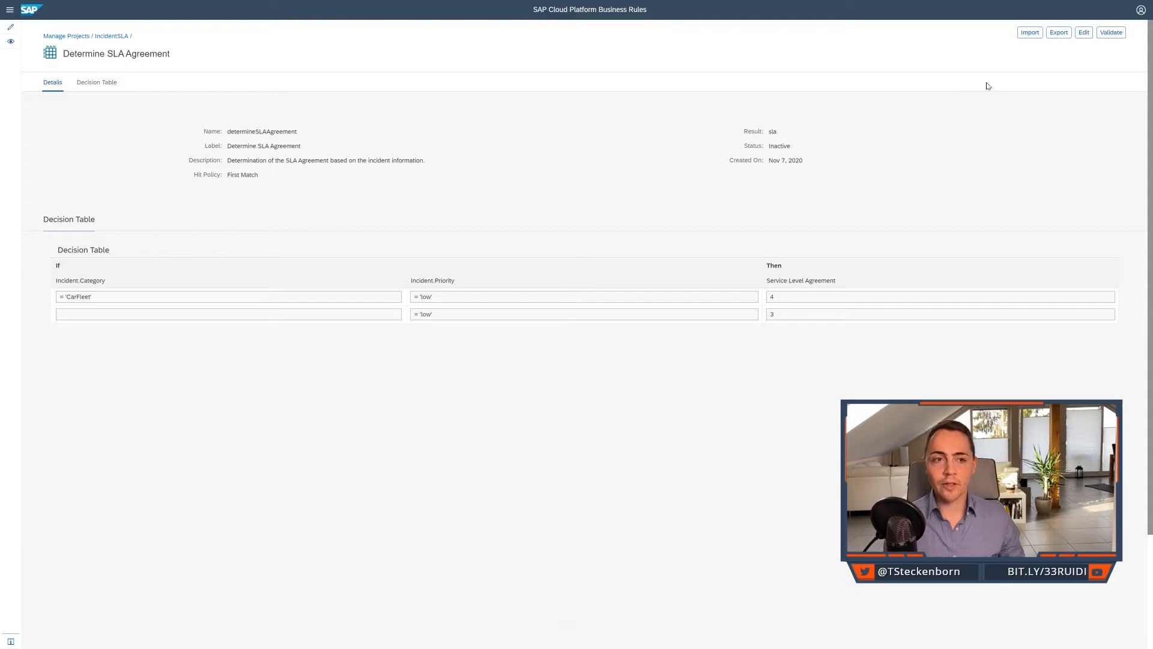
Export the decision table rule to Excel and open the exported determineSLAAgreement.xlsx workbook in a maximized window.
{"action": "left_click", "coordinate": [1055, 36]}
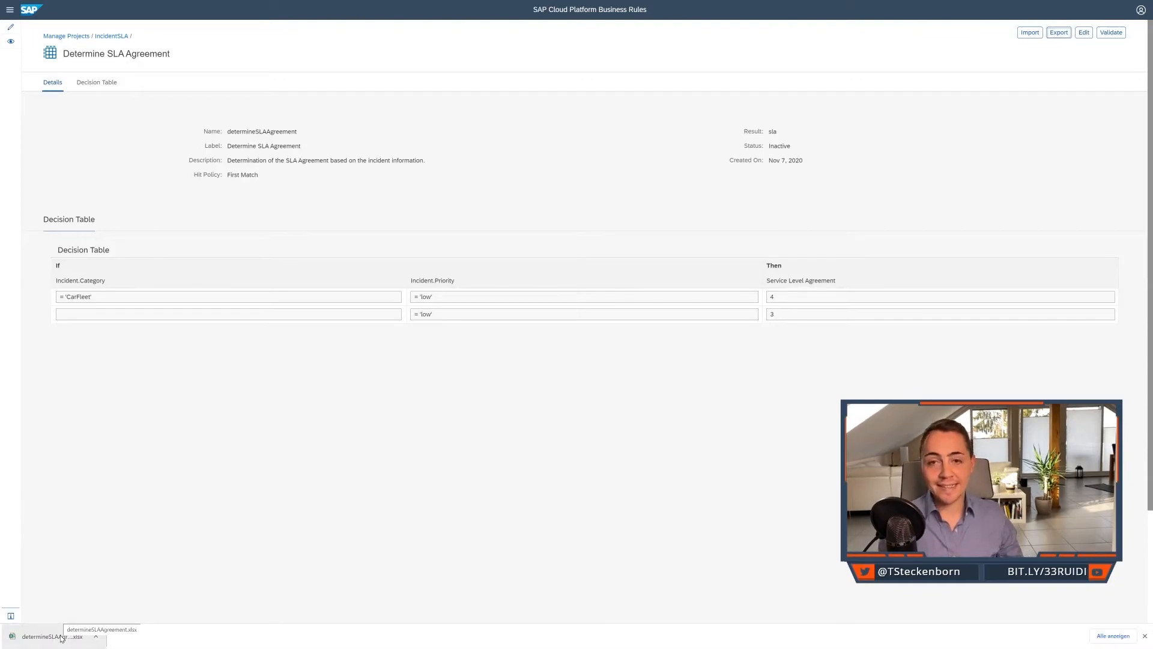
{"action": "left_click", "coordinate": [62, 638]}
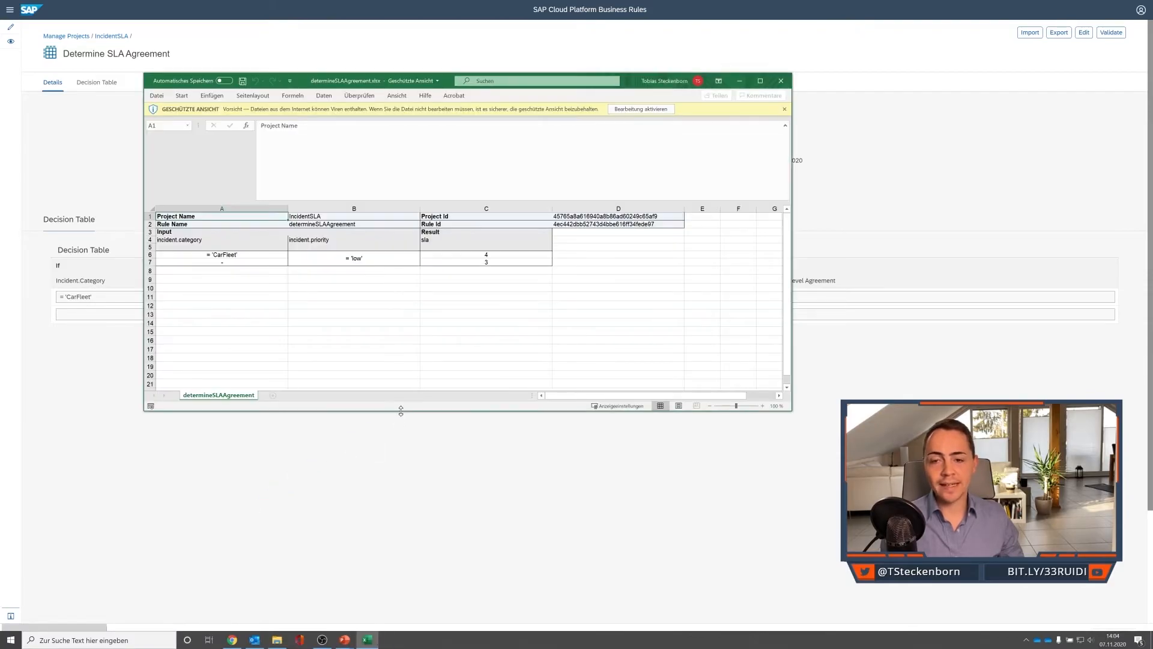
{"action": "left_click", "coordinate": [760, 80]}
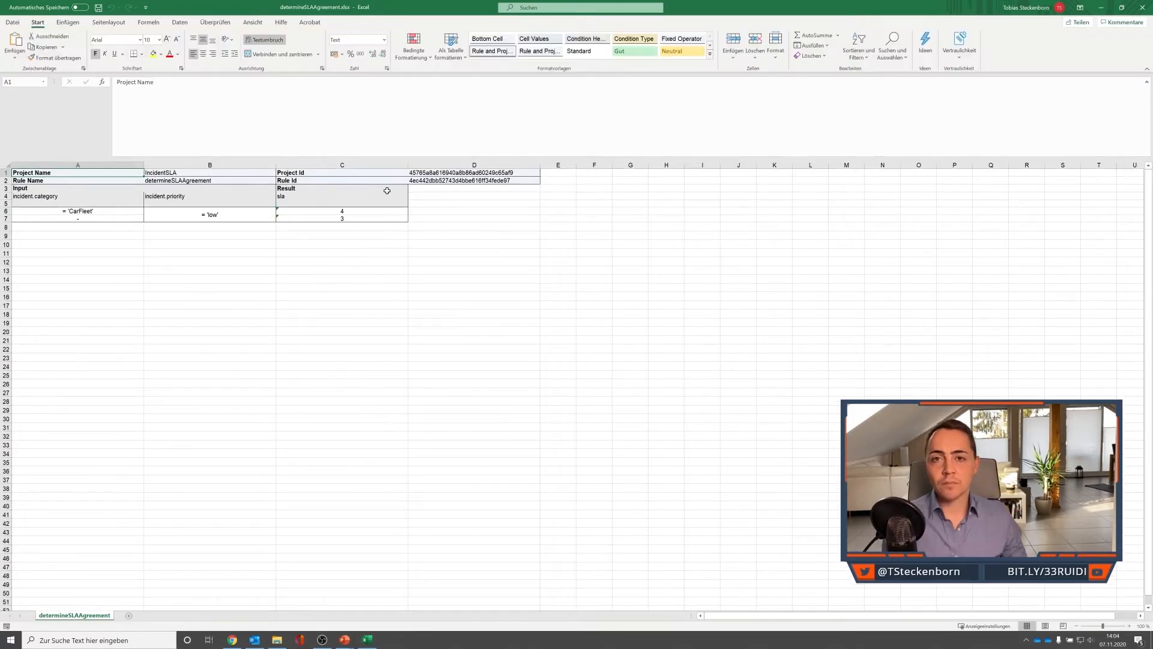
{"action": "left_click", "coordinate": [469, 173]}
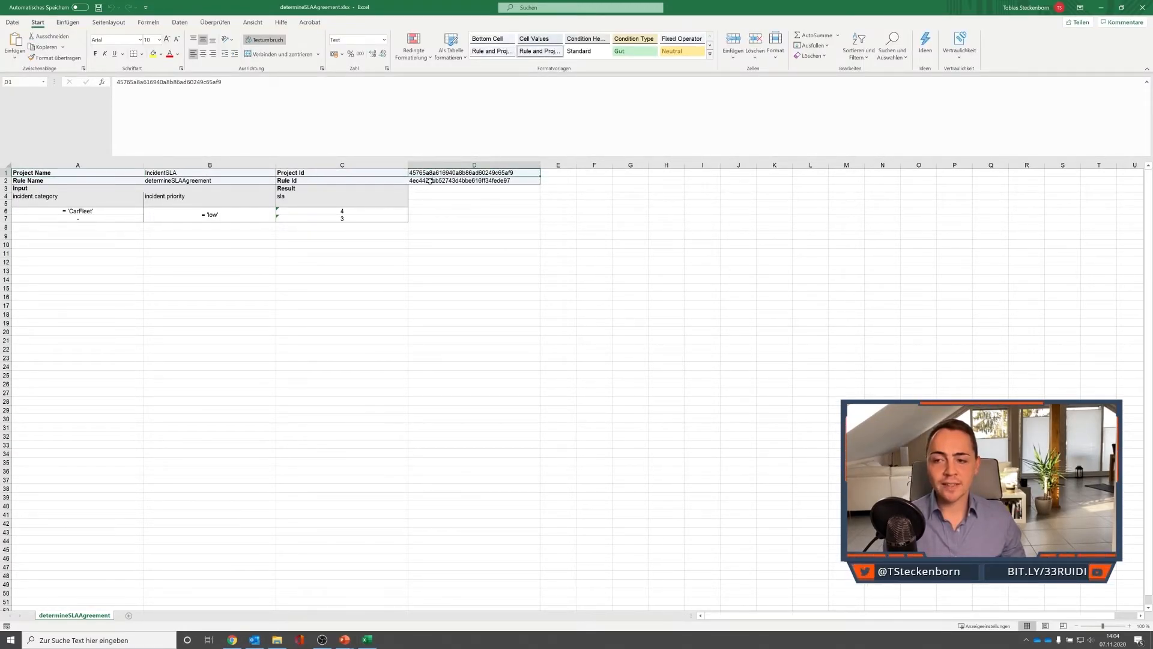
{"action": "left_click", "coordinate": [431, 182]}
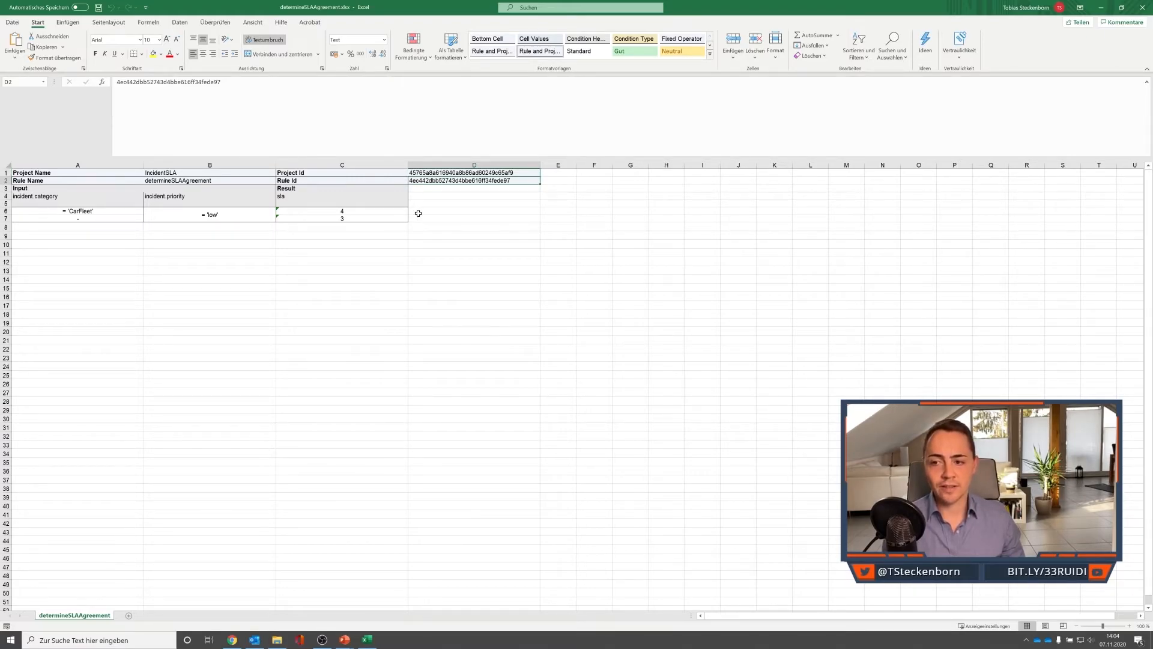
{"action": "left_click", "coordinate": [117, 227]}
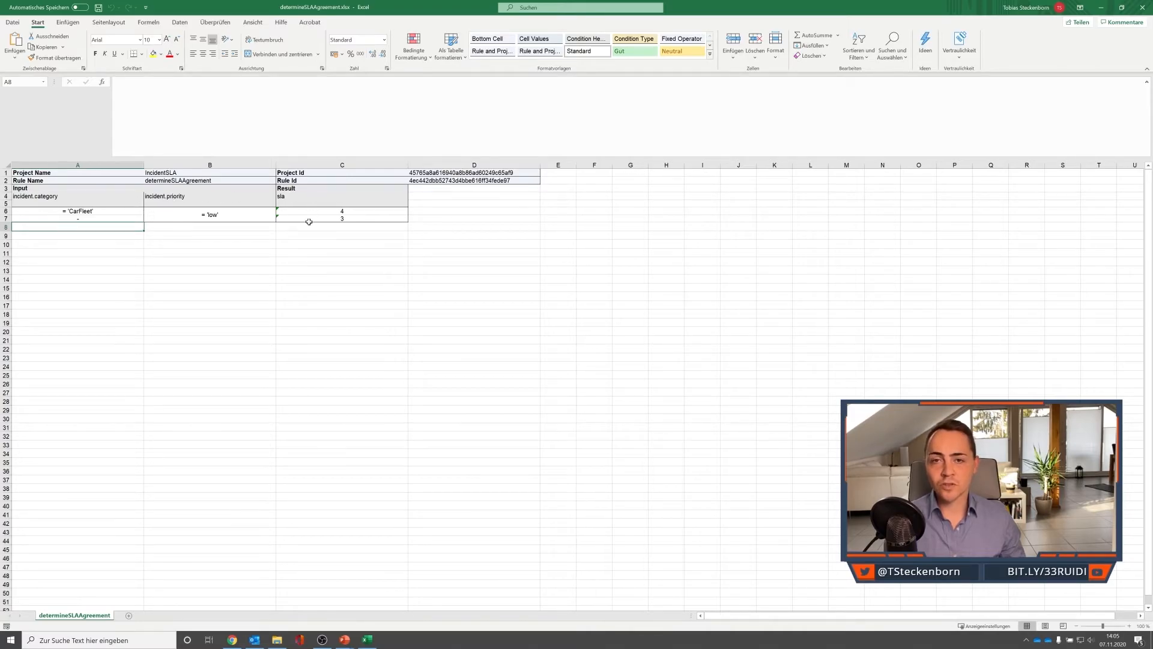
Copy the = 'low' priority condition into B8 and B10 and change the copies to = 'medium' and = 'high'.
{"action": "left_click", "coordinate": [233, 223]}
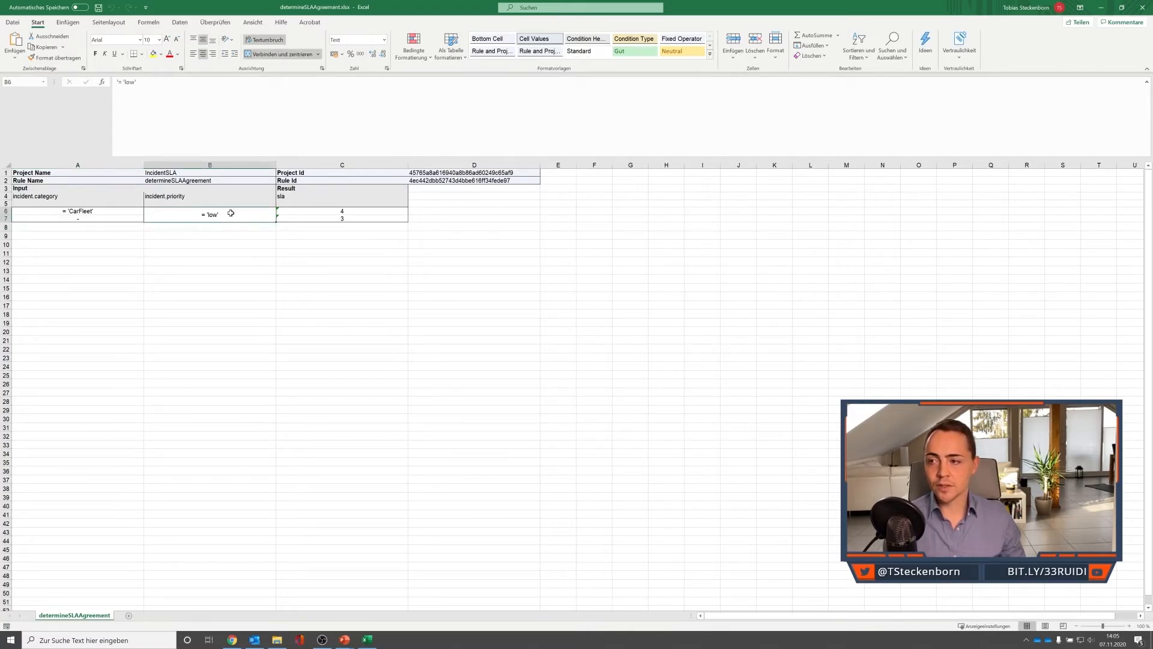
{"action": "key", "text": "ctrl+c"}
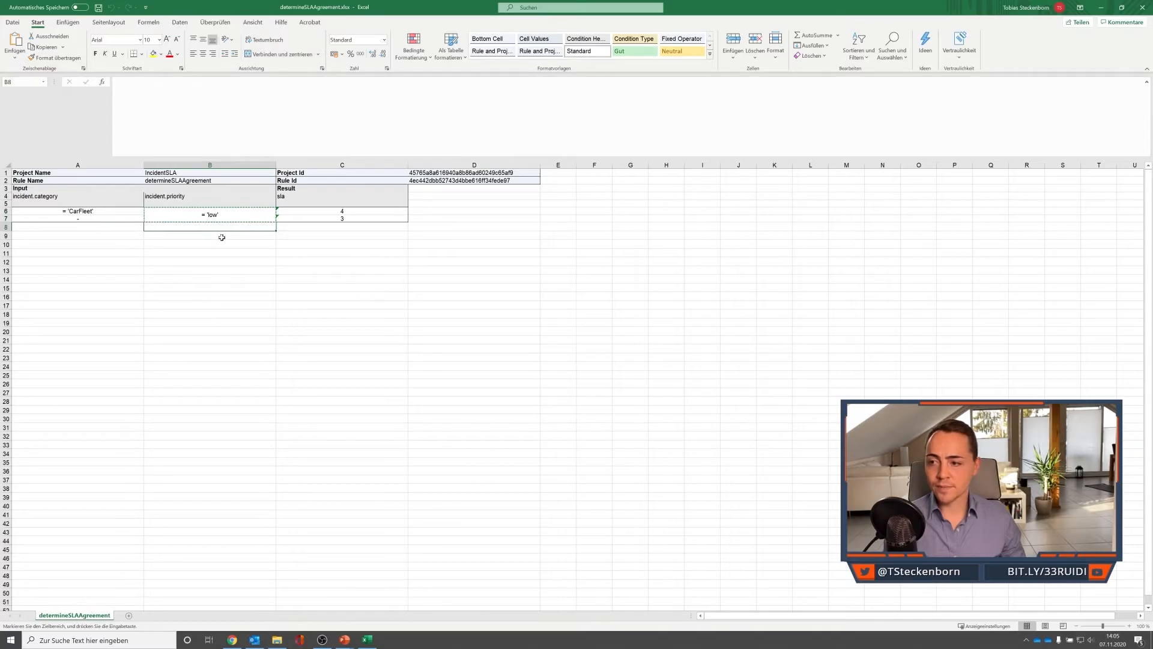
{"action": "key", "text": "ctrl+v"}
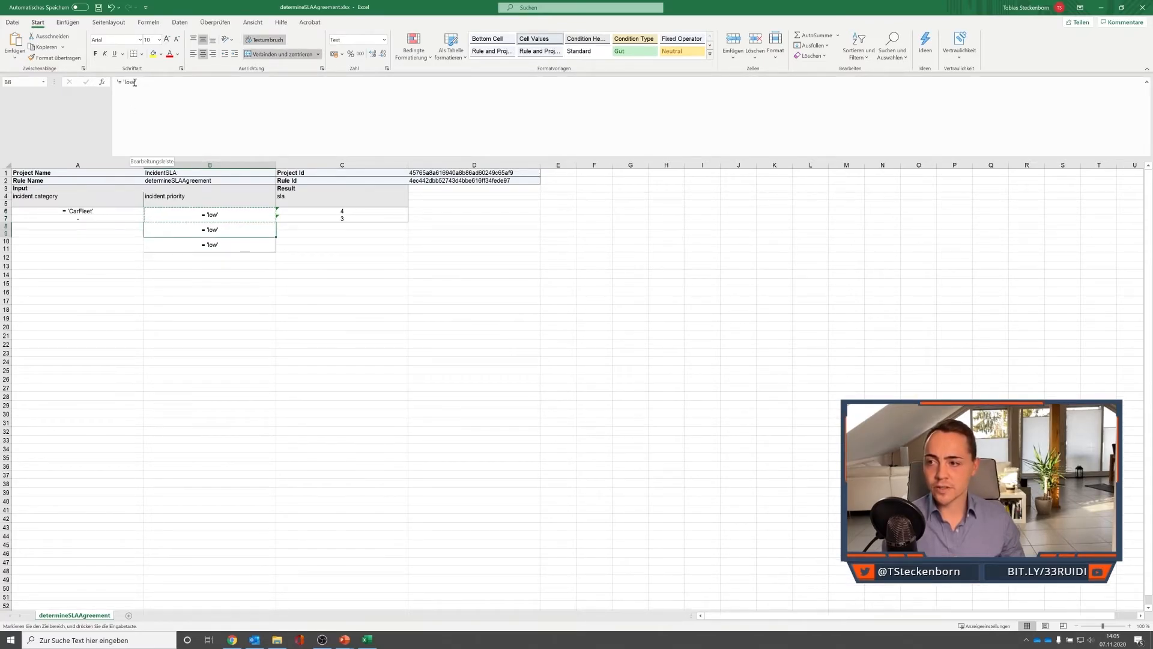
{"action": "left_click_drag", "start_coordinate": [135, 83], "coordinate": [126, 84]}
{"action": "key", "text": "BackSpace"}
{"action": "type", "text": "medium"}
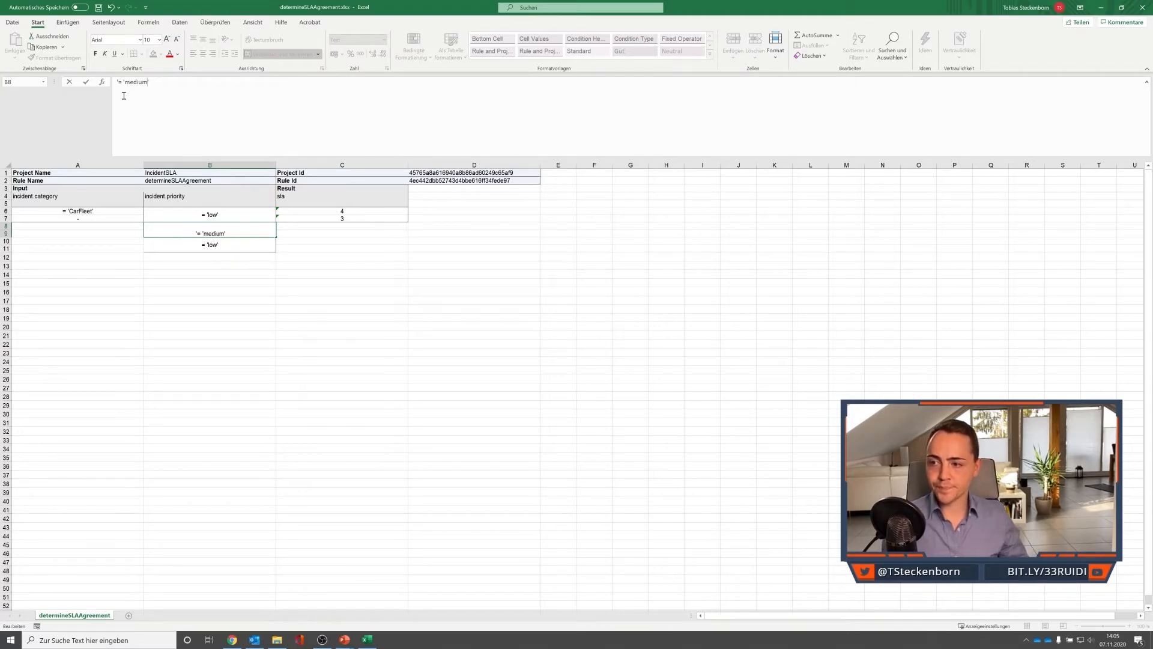
{"action": "key", "text": "Return"}
{"action": "double_click", "coordinate": [128, 83]}
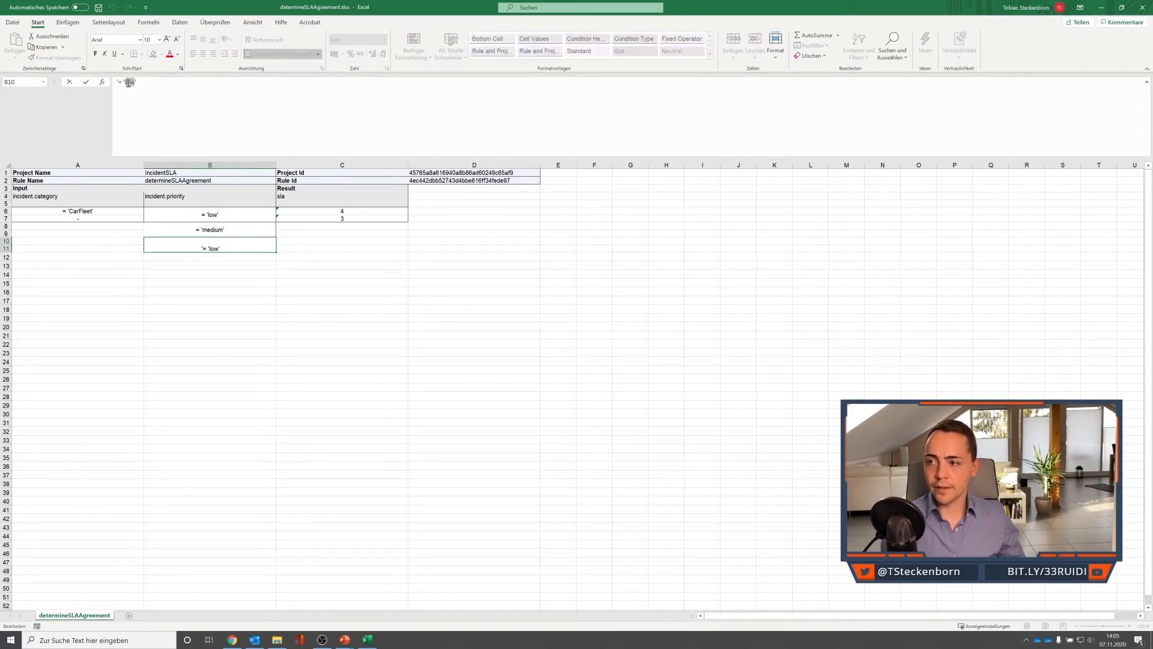
{"action": "type", "text": "high"}
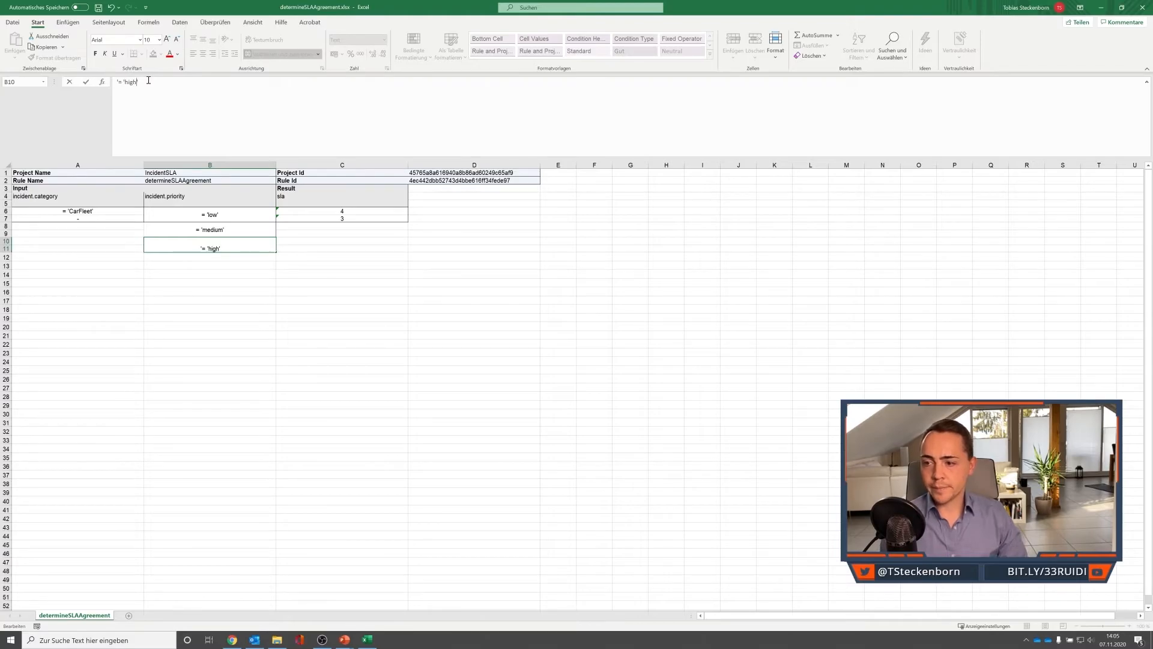
{"action": "key", "text": "Return"}
Copy the = 'high' priority condition into B12 and change the copy to = 'very high'.
{"action": "left_click", "coordinate": [232, 249]}
{"action": "key", "text": "ctrl+c"}
{"action": "left_click", "coordinate": [229, 258]}
{"action": "key", "text": "ctrl+v"}
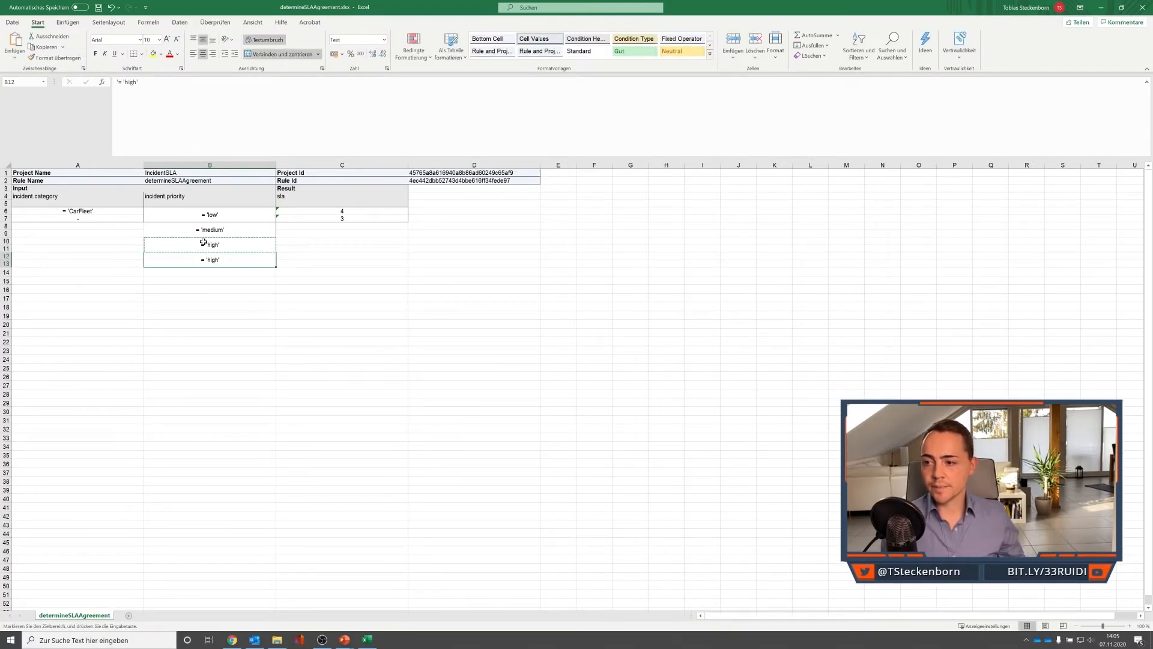
{"action": "double_click", "coordinate": [137, 84]}
{"action": "type", "text": "ve"}
{"action": "type", "text": "ry high"}
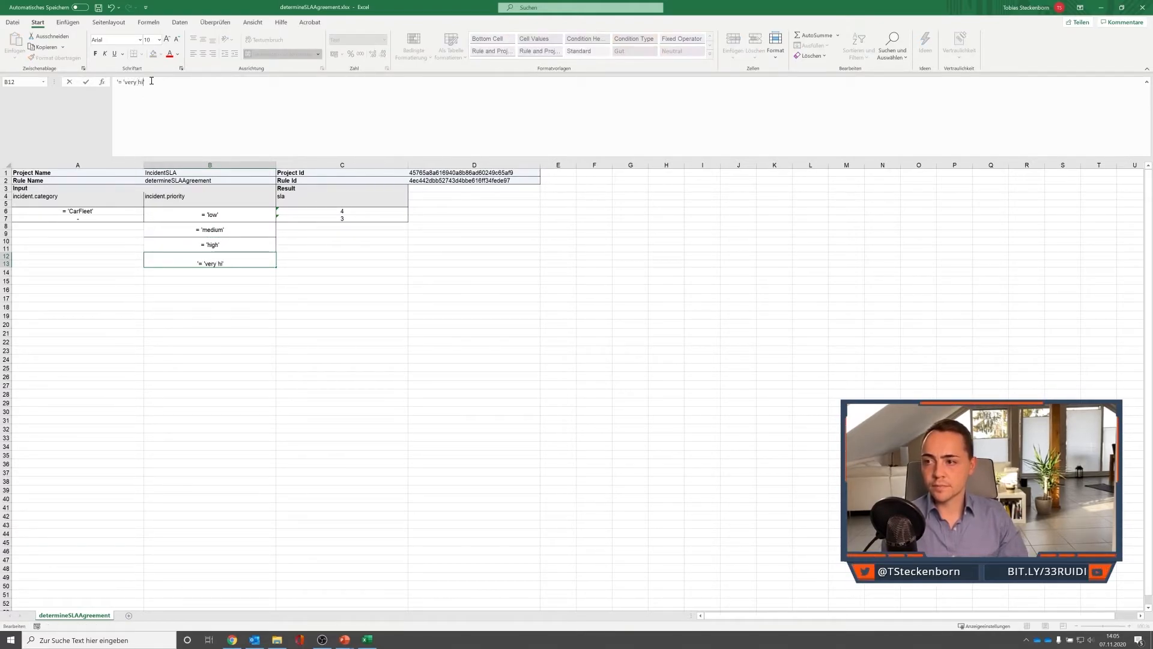
{"action": "key", "text": "Return"}
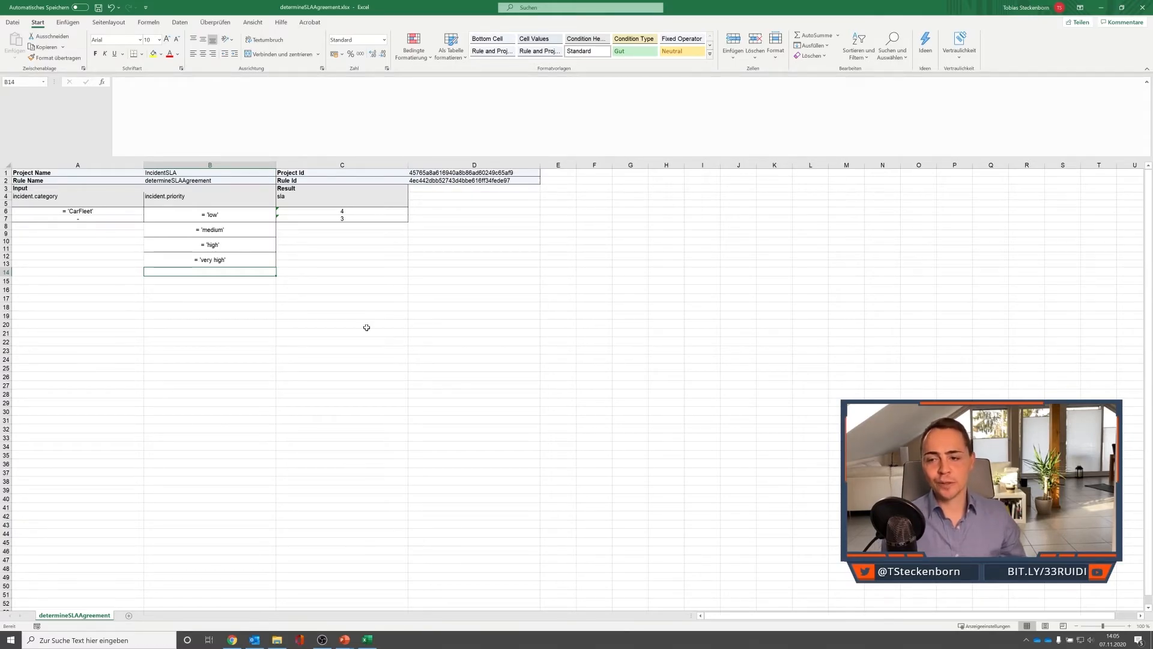
Enter the sla results 3, 2, 2, 1, 1 and 0 in cells C8 to C13.
{"action": "left_click", "coordinate": [352, 230]}
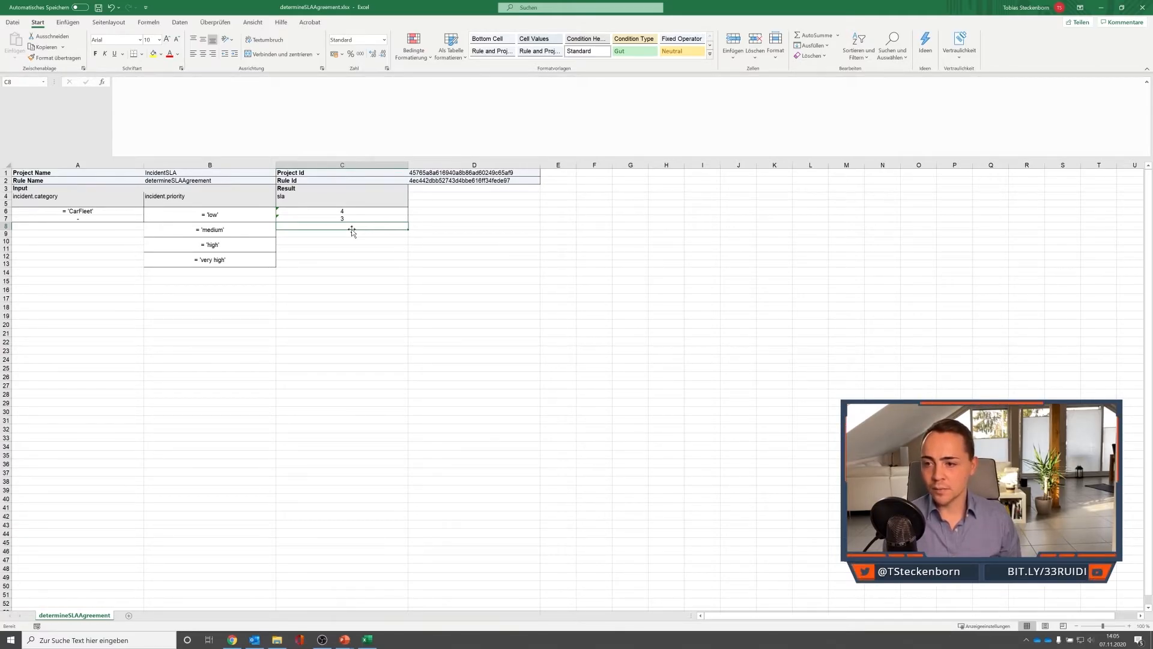
{"action": "type", "text": "3"}
{"action": "key", "text": "Return"}
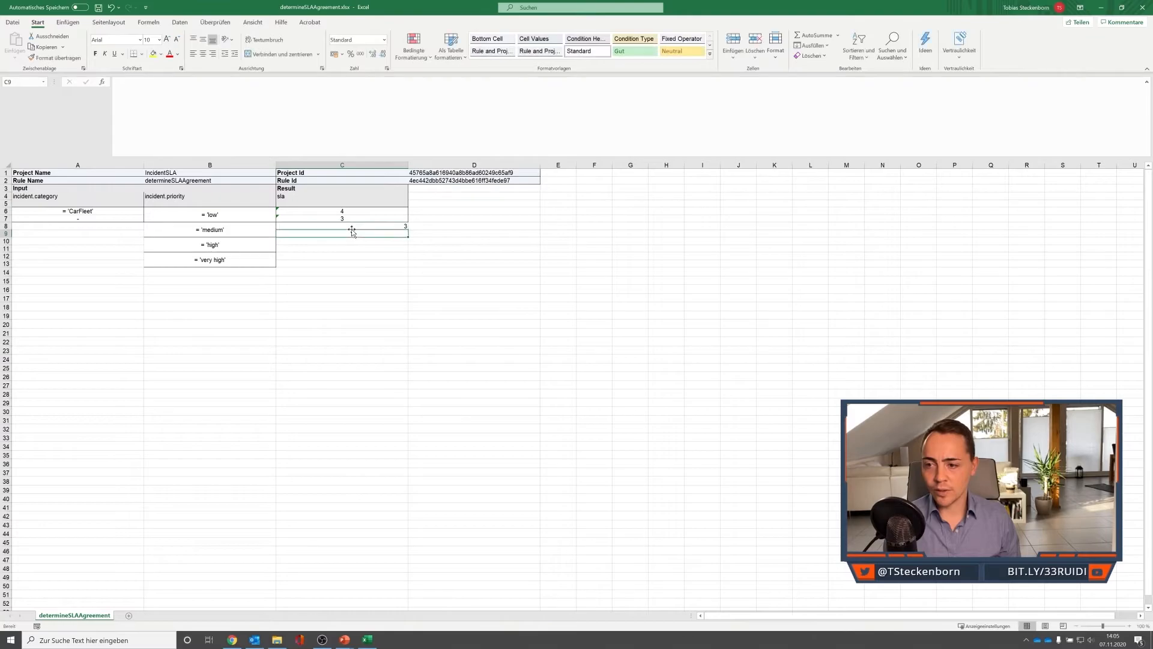
{"action": "type", "text": "2"}
{"action": "key", "text": "Return"}
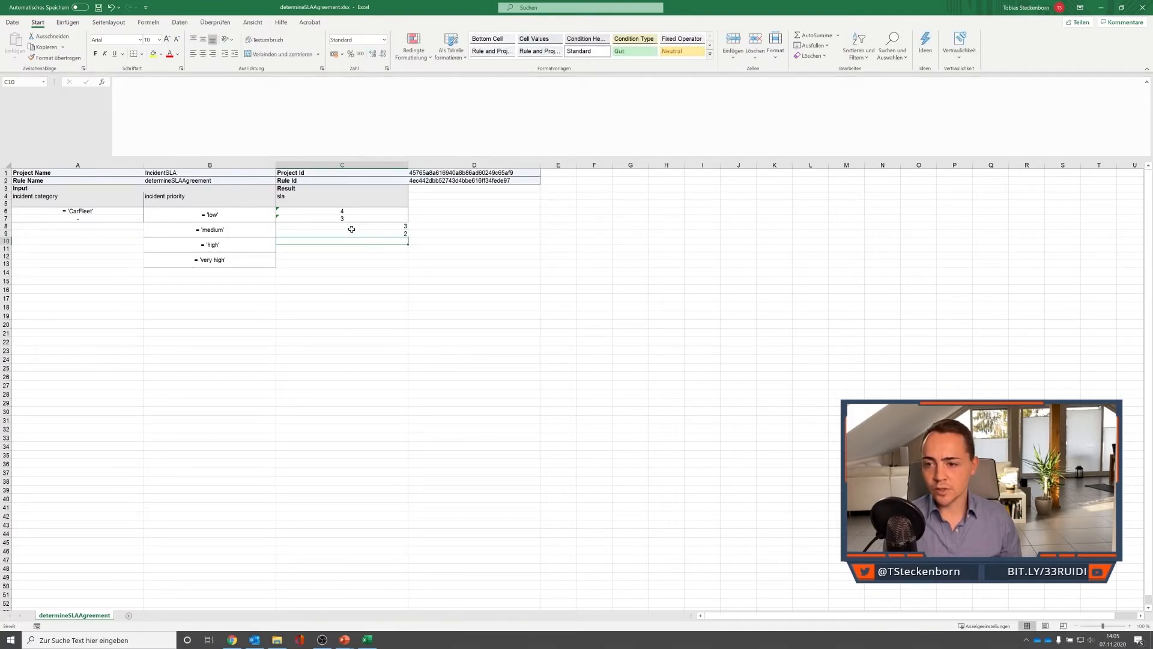
{"action": "type", "text": "2"}
{"action": "key", "text": "Return"}
{"action": "type", "text": "1"}
{"action": "key", "text": "Return"}
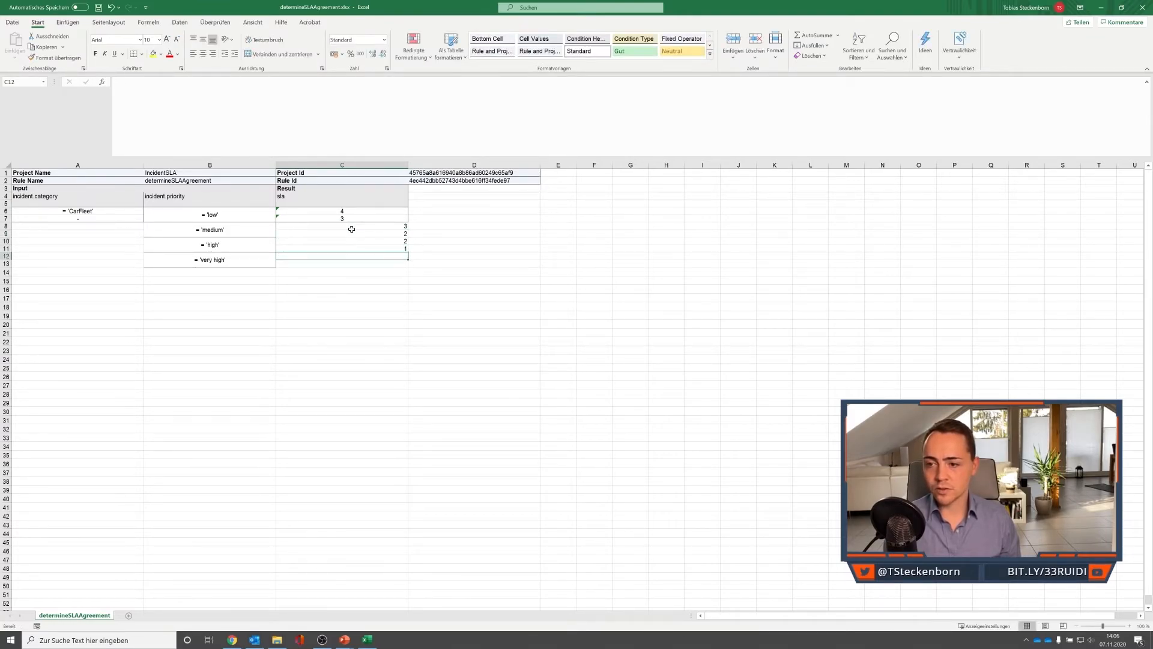
{"action": "type", "text": "1"}
{"action": "key", "text": "Return"}
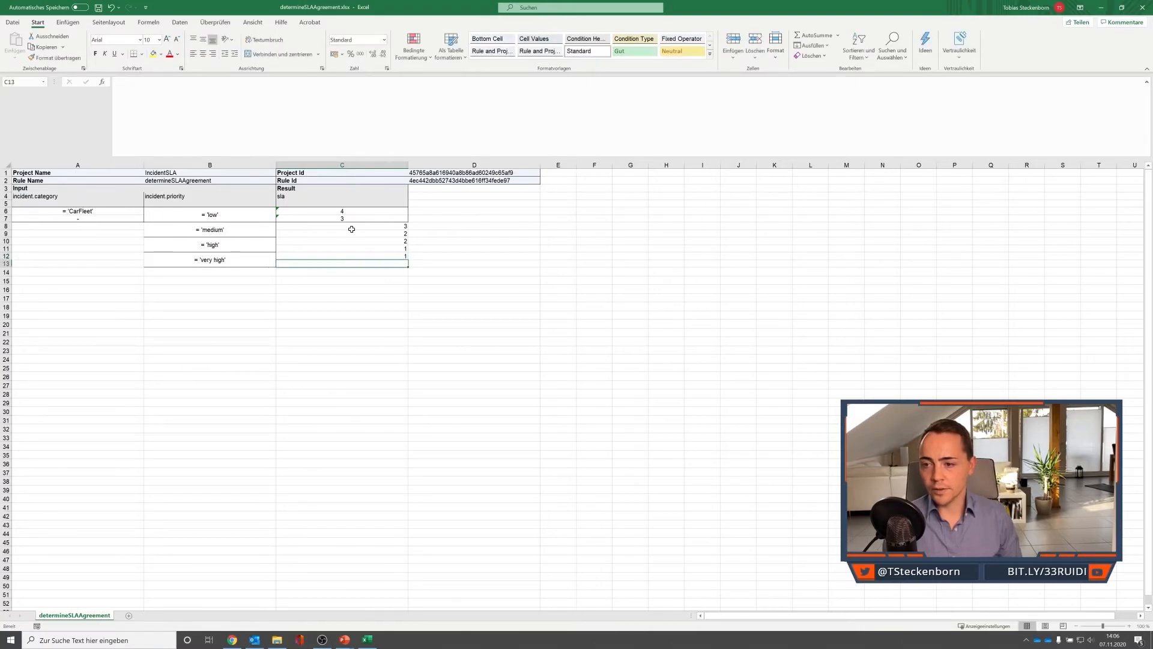
{"action": "type", "text": "ß"}
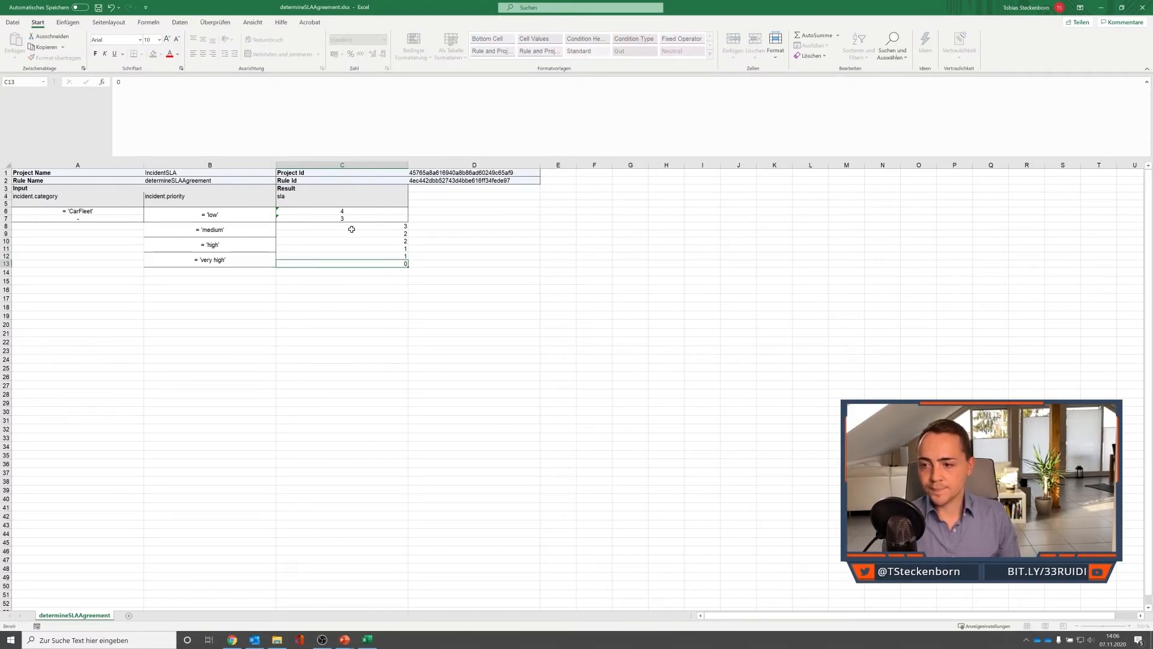
{"action": "key", "text": "Return"}
Copy the category pair = 'CarFleet' and - from A6:A7 to the rows starting at A8, A10 and A12.
{"action": "left_click_drag", "start_coordinate": [120, 211], "coordinate": [111, 221]}
{"action": "key", "text": "ctrl+c"}
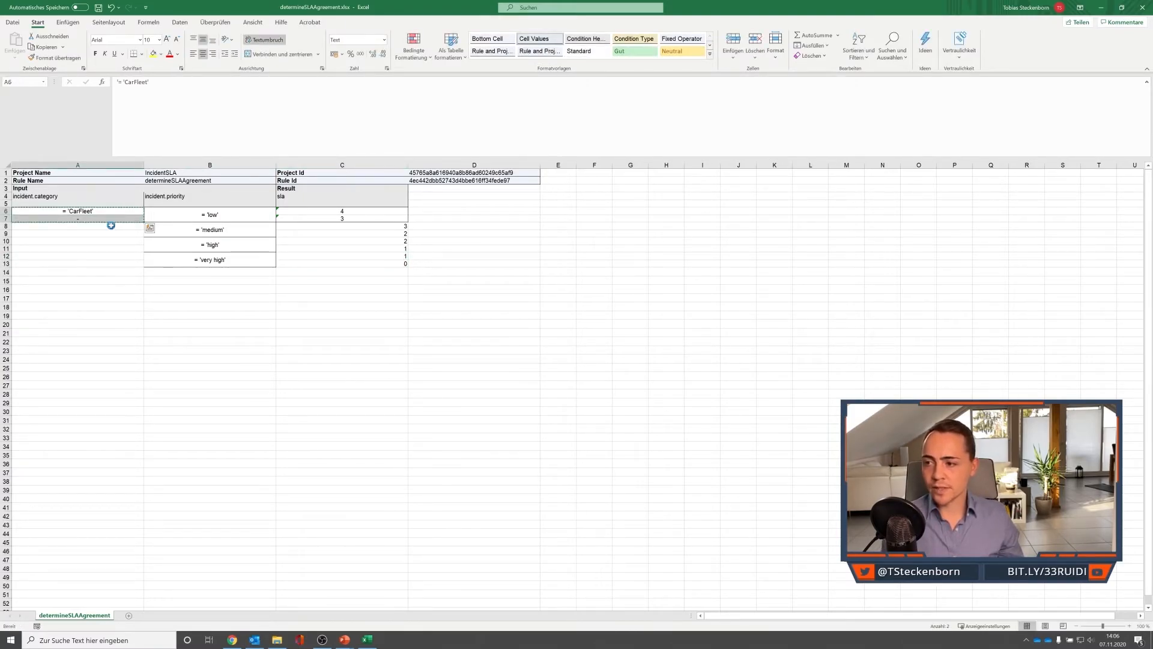
{"action": "left_click", "coordinate": [111, 226]}
{"action": "key", "text": "ctrl+v"}
{"action": "left_click", "coordinate": [104, 240]}
{"action": "key", "text": "ctrl+v"}
{"action": "left_click", "coordinate": [105, 256]}
{"action": "key", "text": "ctrl+v"}
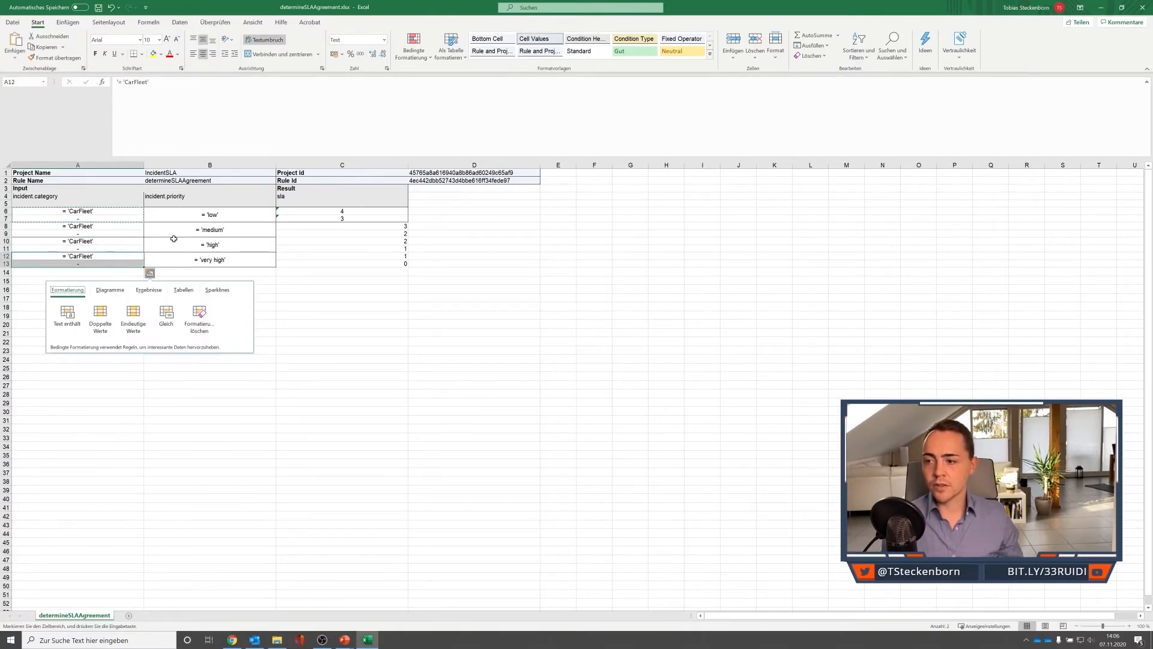
Save the edited determineSLAAgreement.xlsx workbook and close it to return to the business rule.
{"action": "left_click", "coordinate": [173, 239]}
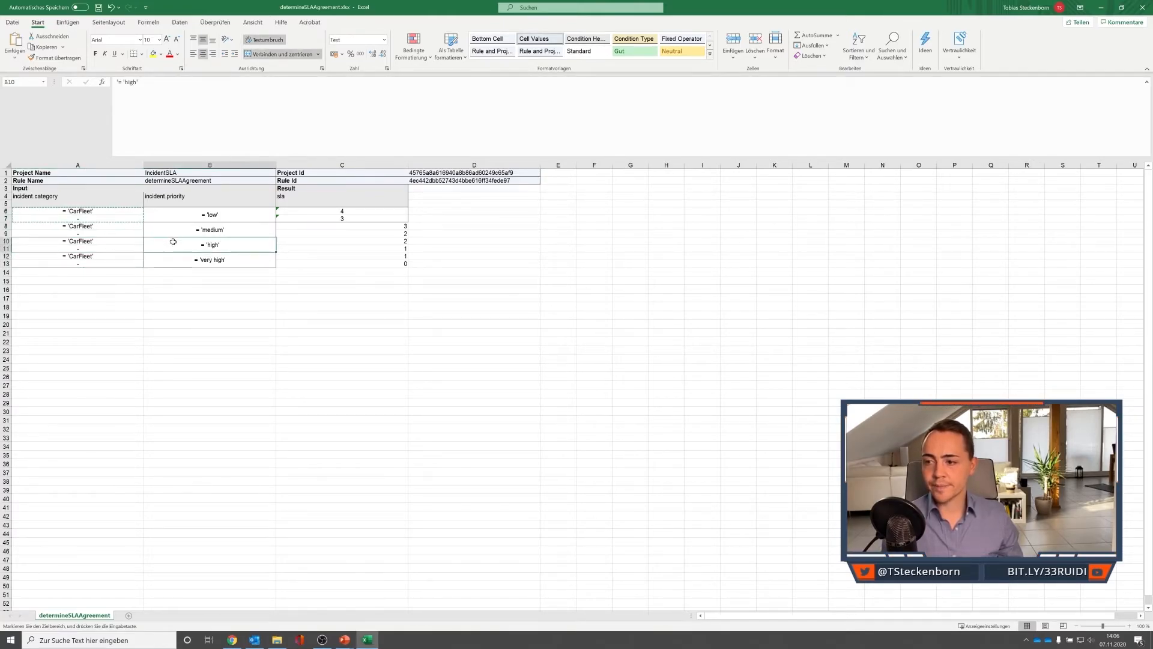
{"action": "left_click", "coordinate": [100, 10]}
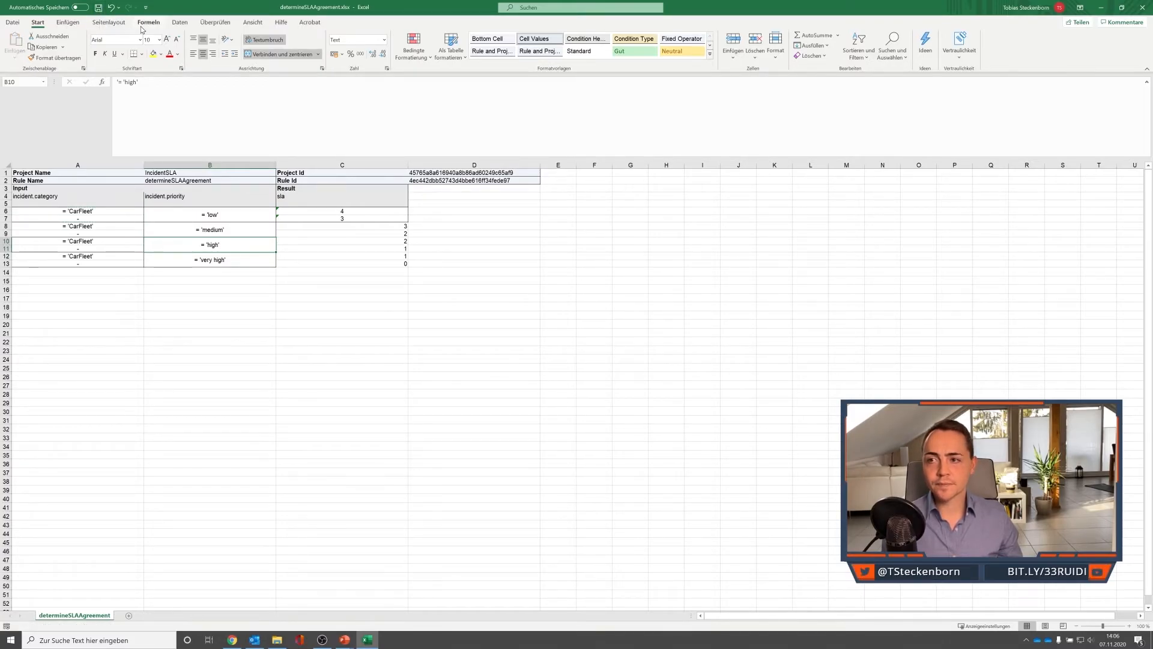
{"action": "left_click", "coordinate": [1143, 7]}
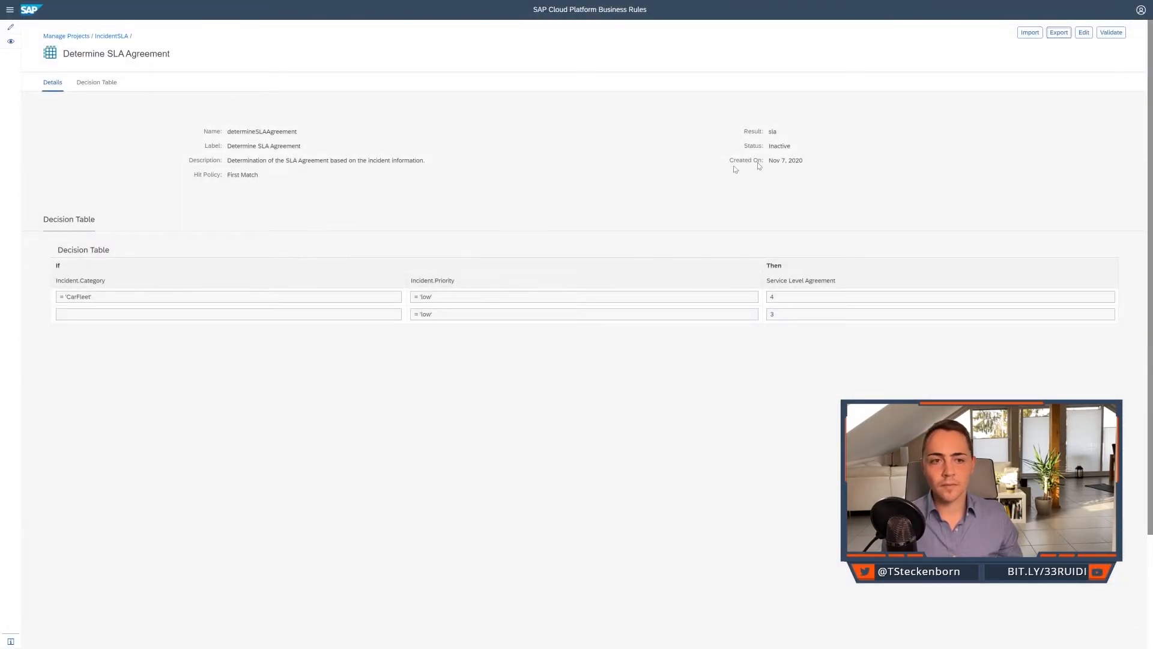
Import the edited determineSLAAgreement.xlsx workbook into the Determine SLA Agreement rule.
{"action": "left_click", "coordinate": [1026, 35]}
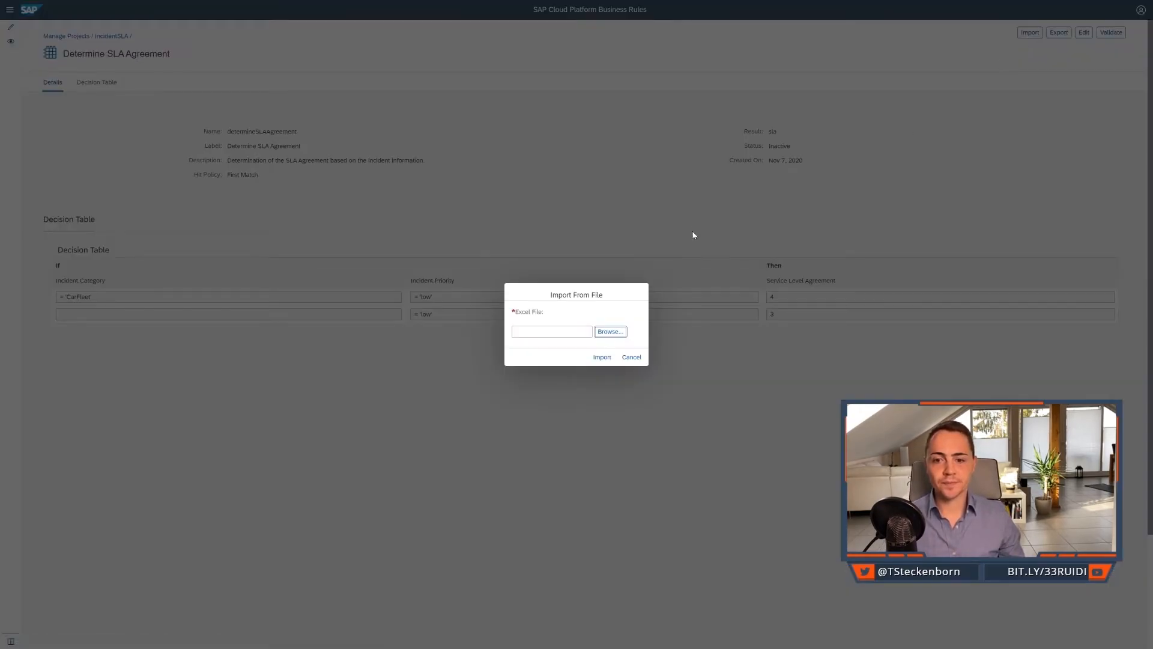
{"action": "left_click", "coordinate": [610, 334]}
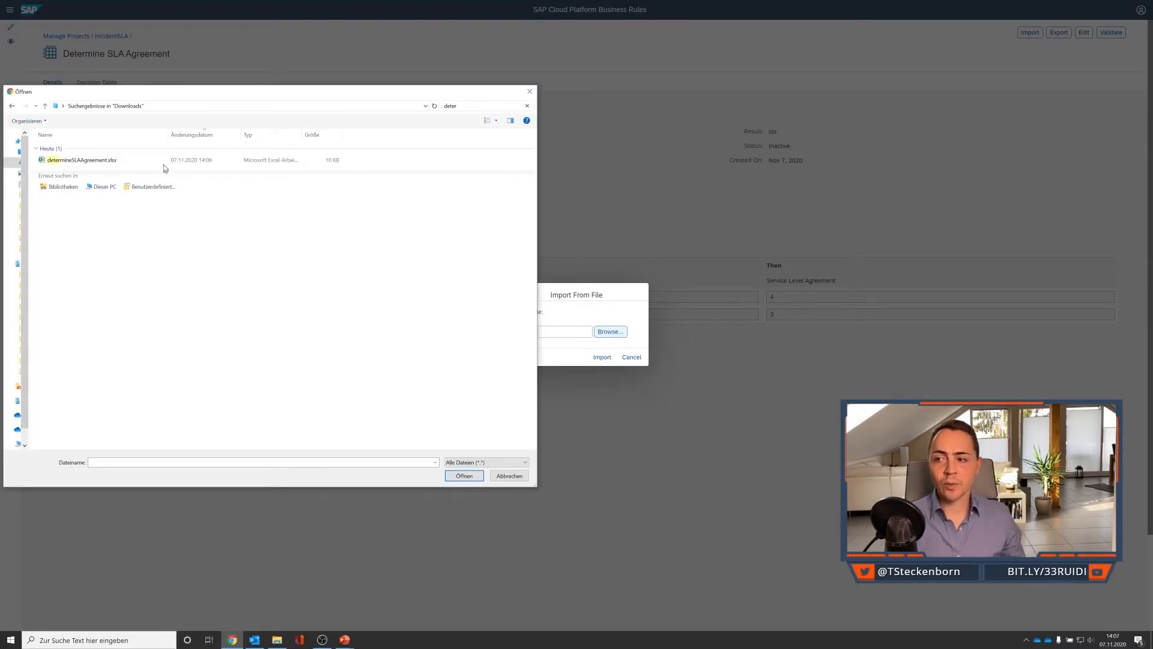
{"action": "double_click", "coordinate": [125, 162]}
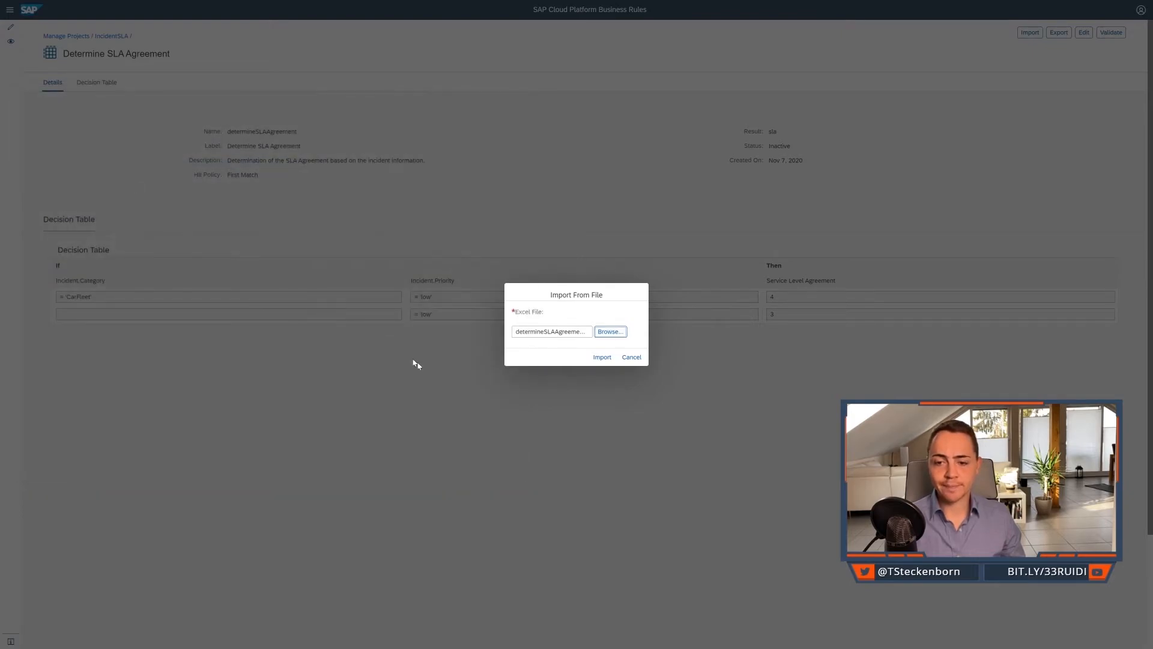
{"action": "left_click", "coordinate": [593, 359]}
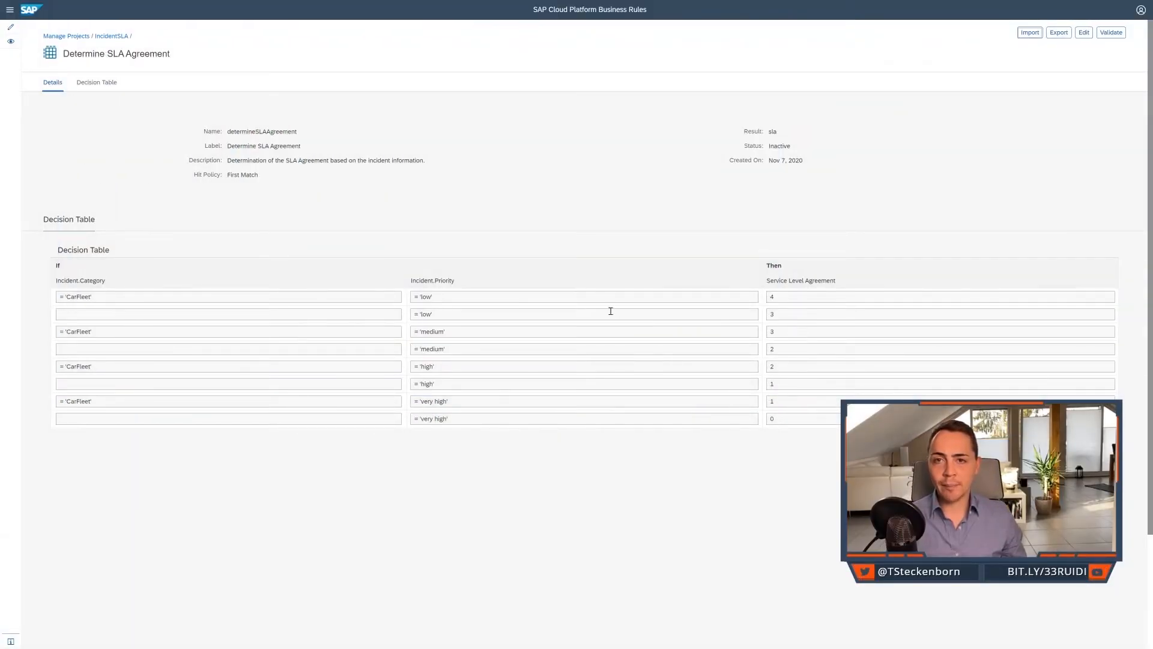
Review the imported decision table's category and priority conditions against their Service Level Agreement results.
{"action": "left_click_drag", "start_coordinate": [186, 297], "coordinate": [38, 292]}
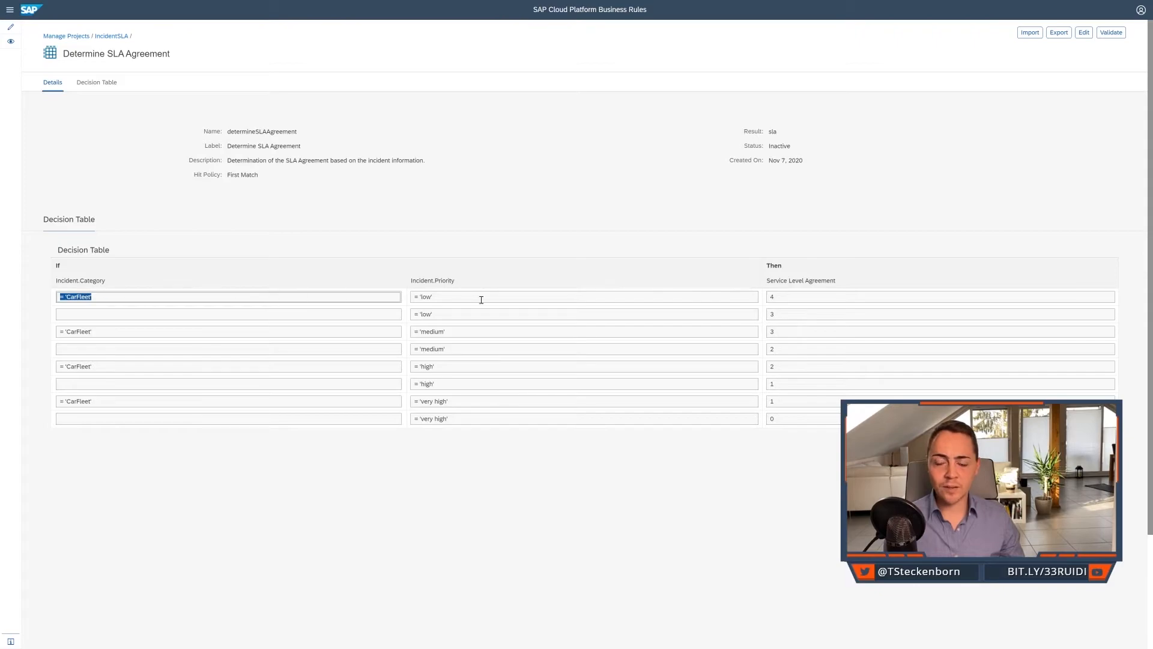
{"action": "left_click_drag", "start_coordinate": [469, 298], "coordinate": [388, 297]}
{"action": "left_click_drag", "start_coordinate": [812, 302], "coordinate": [748, 300]}
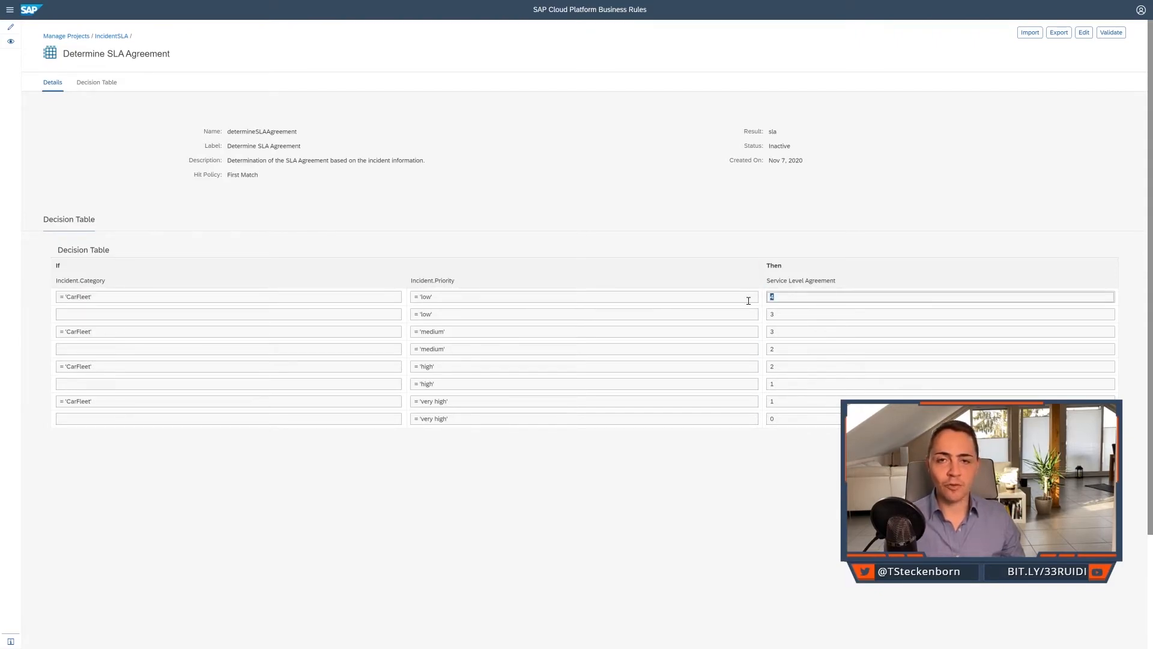
{"action": "left_click", "coordinate": [742, 310]}
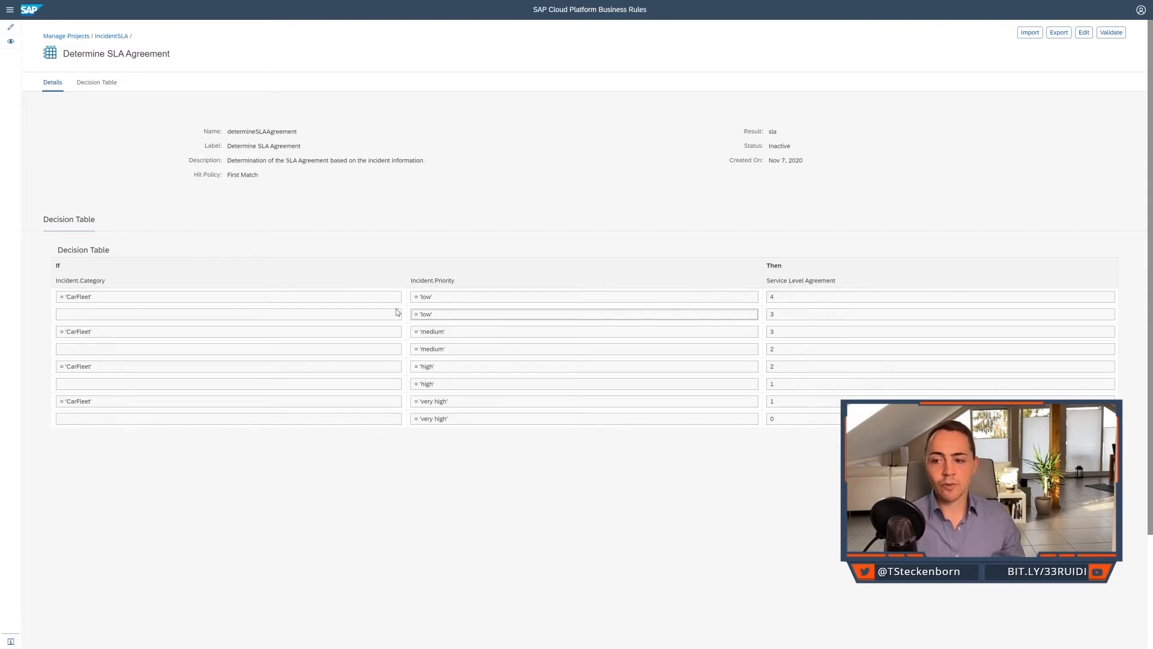
{"action": "left_click", "coordinate": [290, 313]}
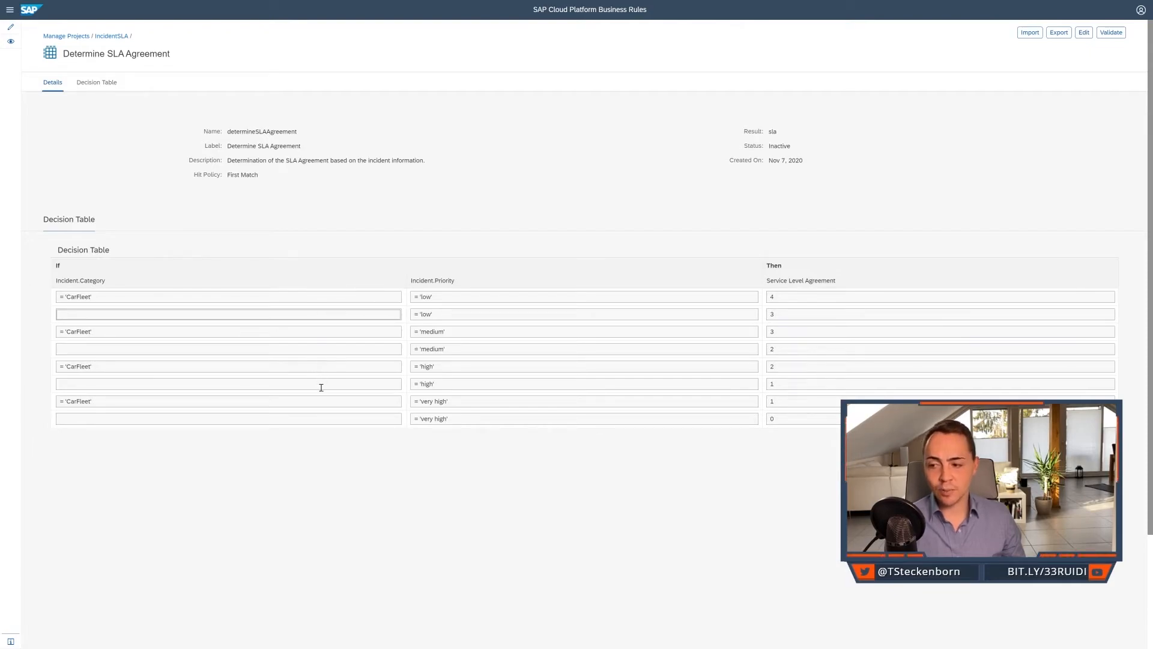
{"action": "left_click", "coordinate": [775, 419]}
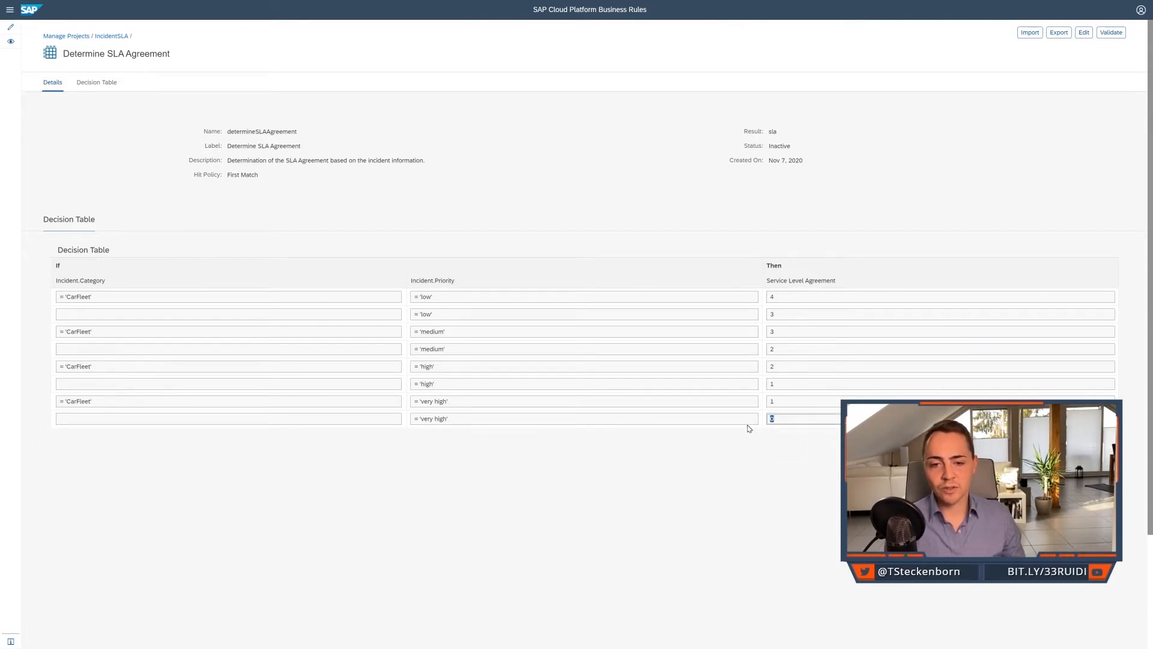
{"action": "left_click", "coordinate": [721, 459]}
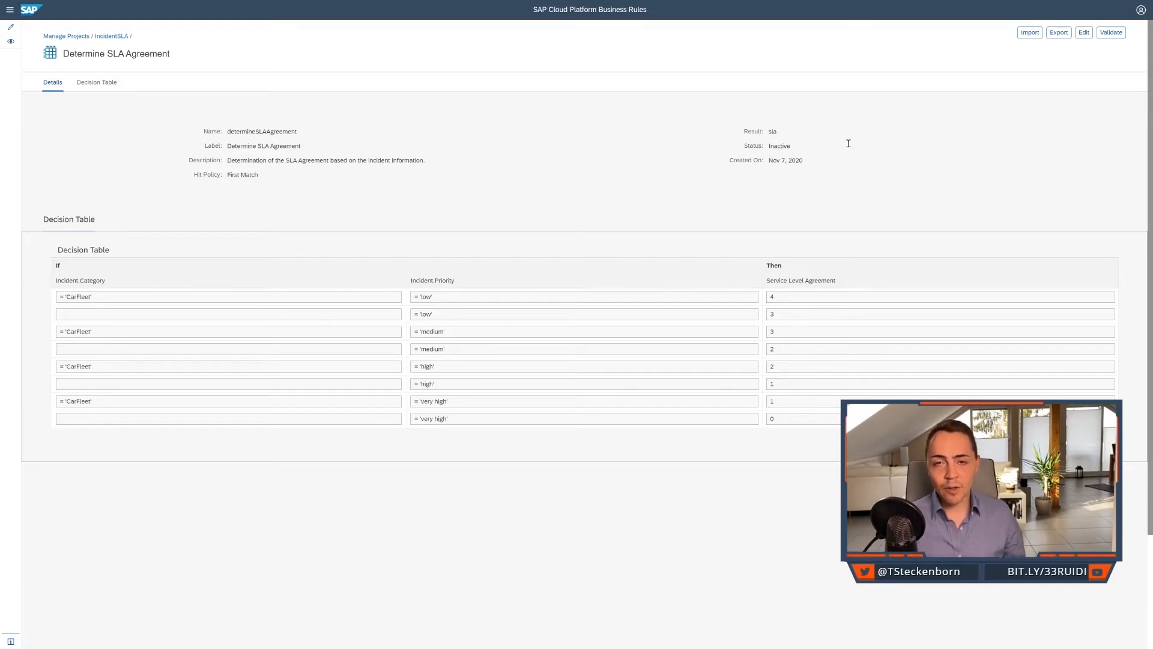
Check the Determine SLA Agreement rule's status, put the rule into edit mode and activate it.
{"action": "left_click", "coordinate": [814, 149]}
{"action": "left_click_drag", "start_coordinate": [814, 149], "coordinate": [769, 150]}
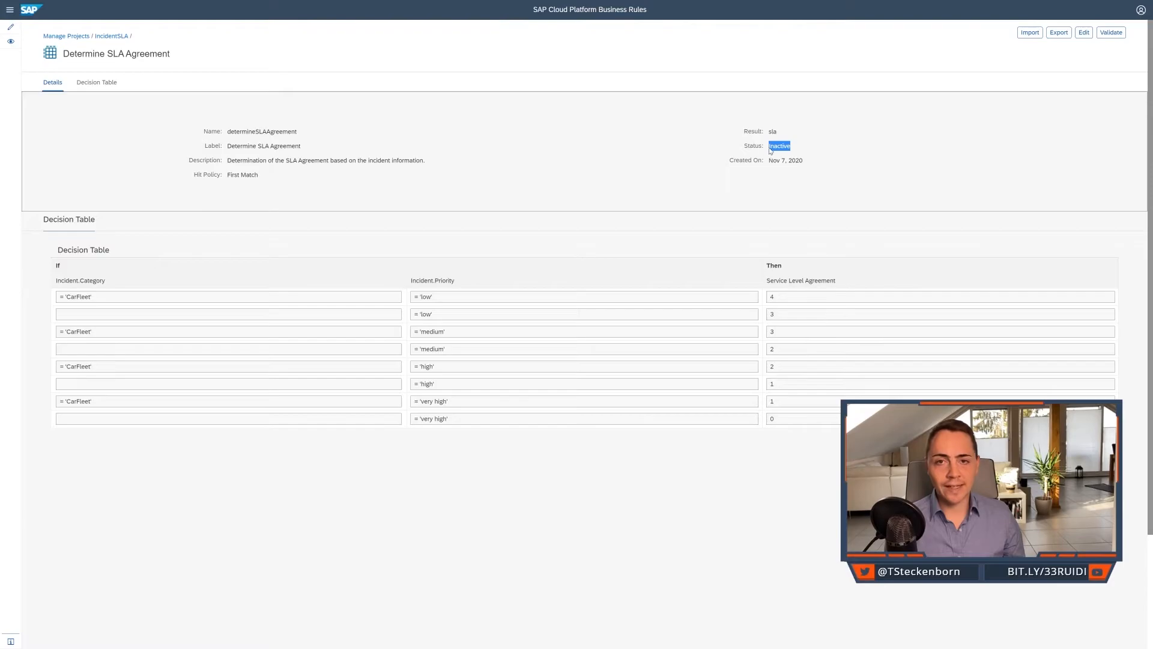
{"action": "left_click", "coordinate": [1083, 35]}
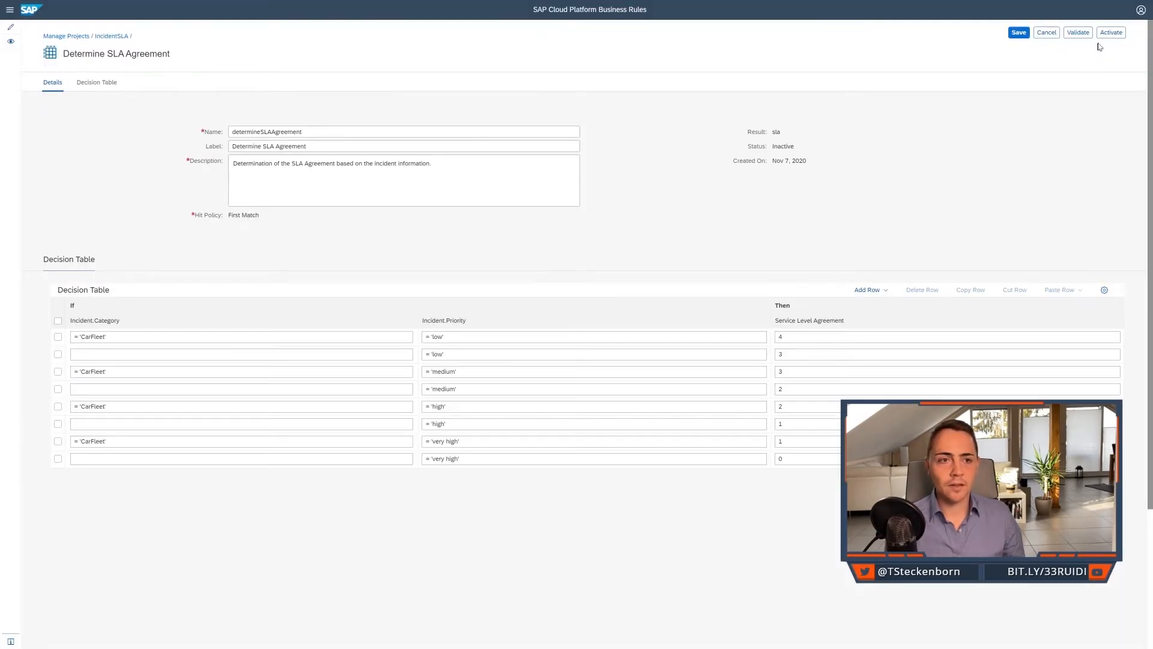
{"action": "left_click", "coordinate": [1112, 33]}
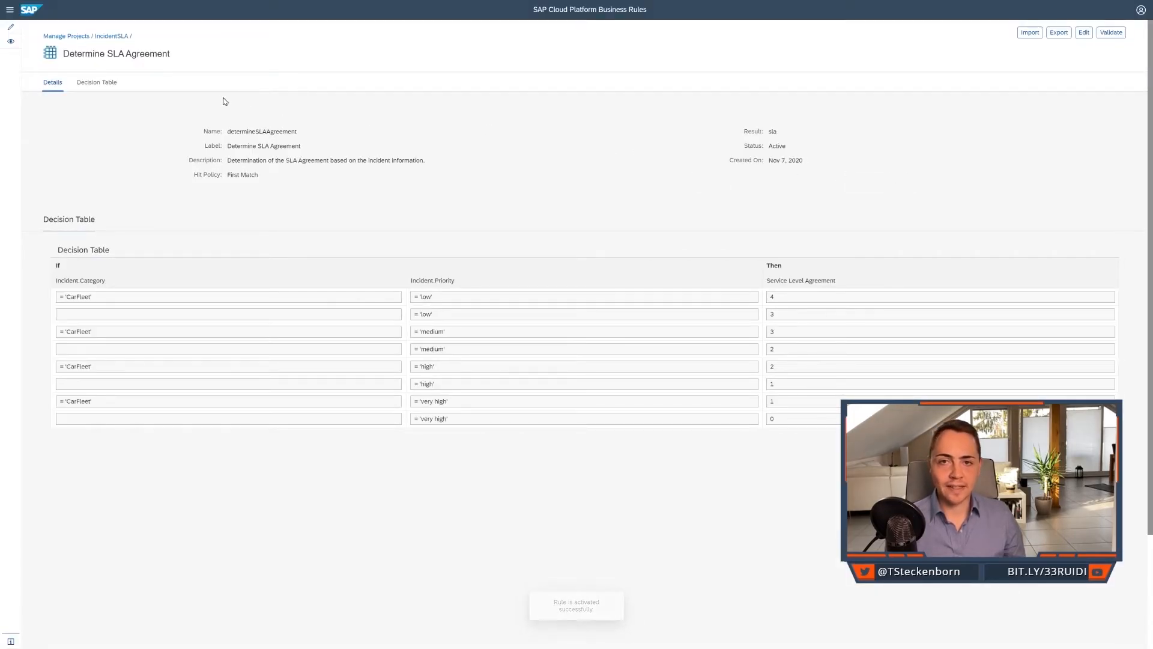
Return to the IncidentSLA project and create a new local rule named determineDueDate of type Text Rule.
{"action": "left_click", "coordinate": [118, 38]}
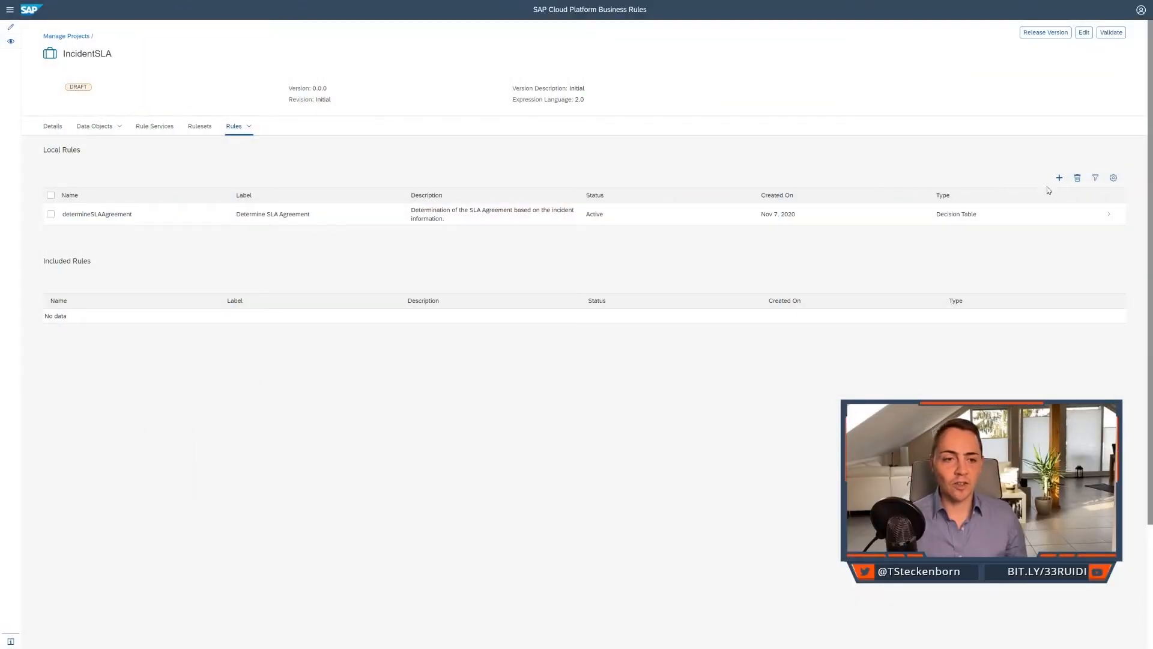
{"action": "left_click", "coordinate": [1060, 177]}
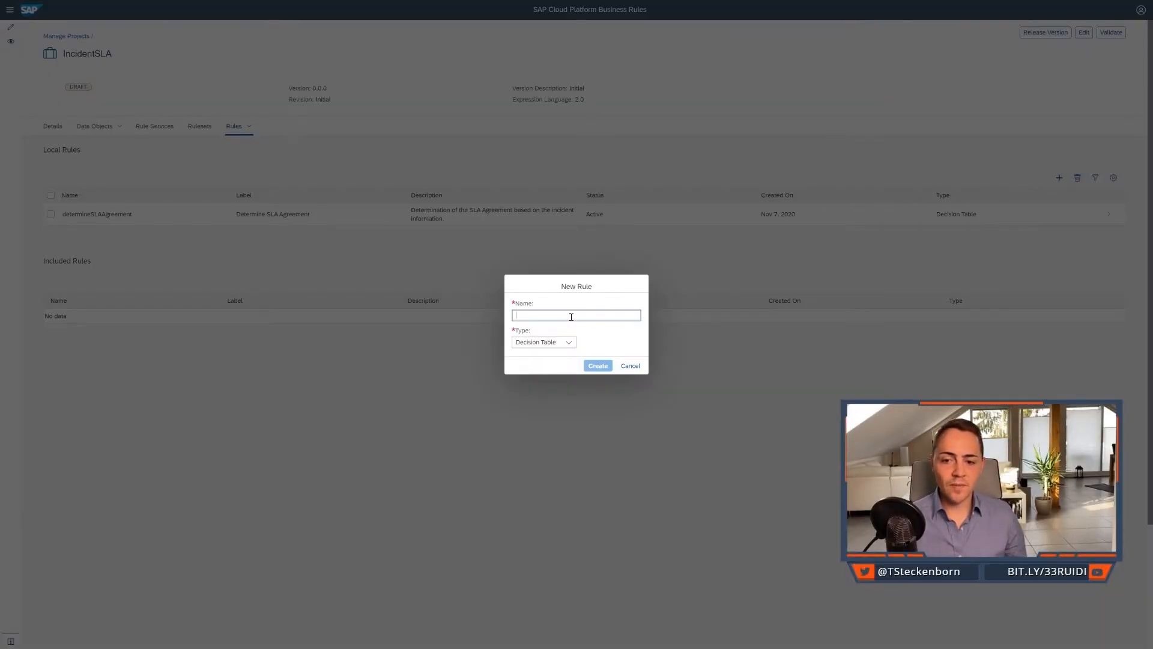
{"action": "type", "text": "determine"}
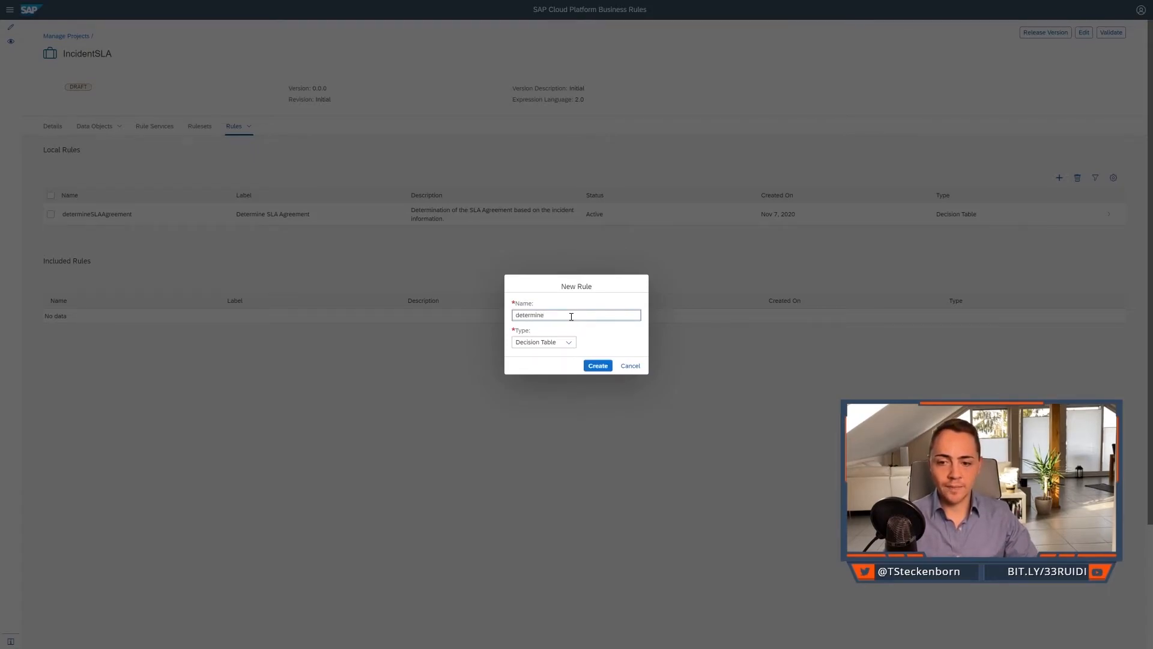
{"action": "type", "text": "DueDate"}
{"action": "left_click", "coordinate": [568, 342]}
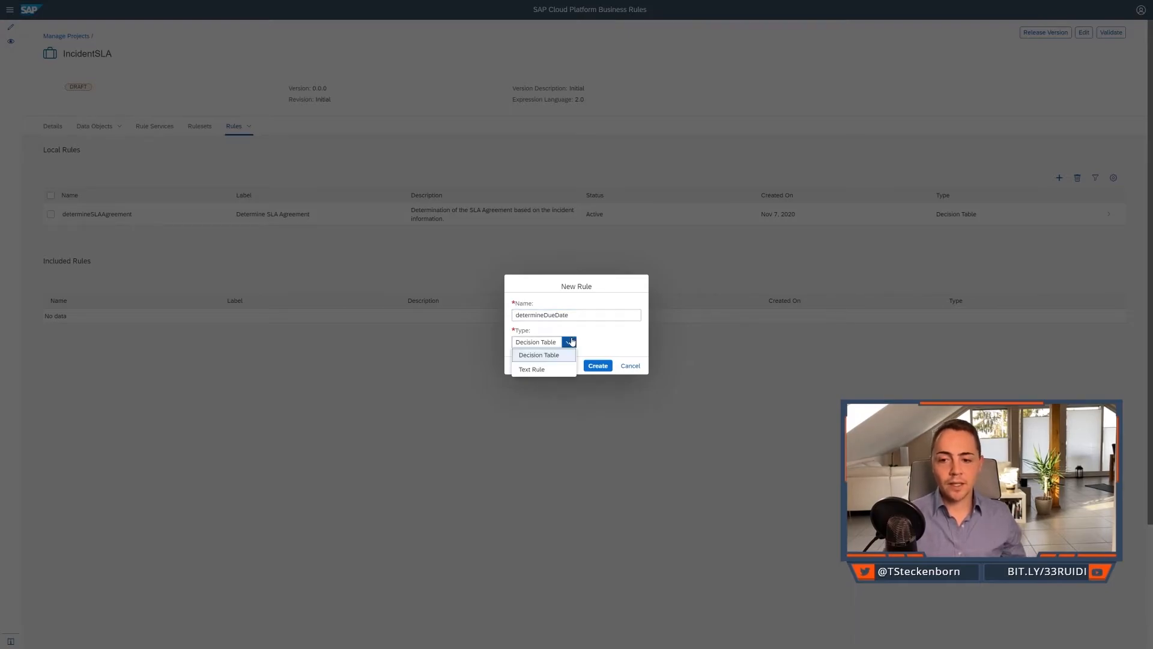
{"action": "left_click", "coordinate": [564, 369]}
{"action": "left_click", "coordinate": [594, 366]}
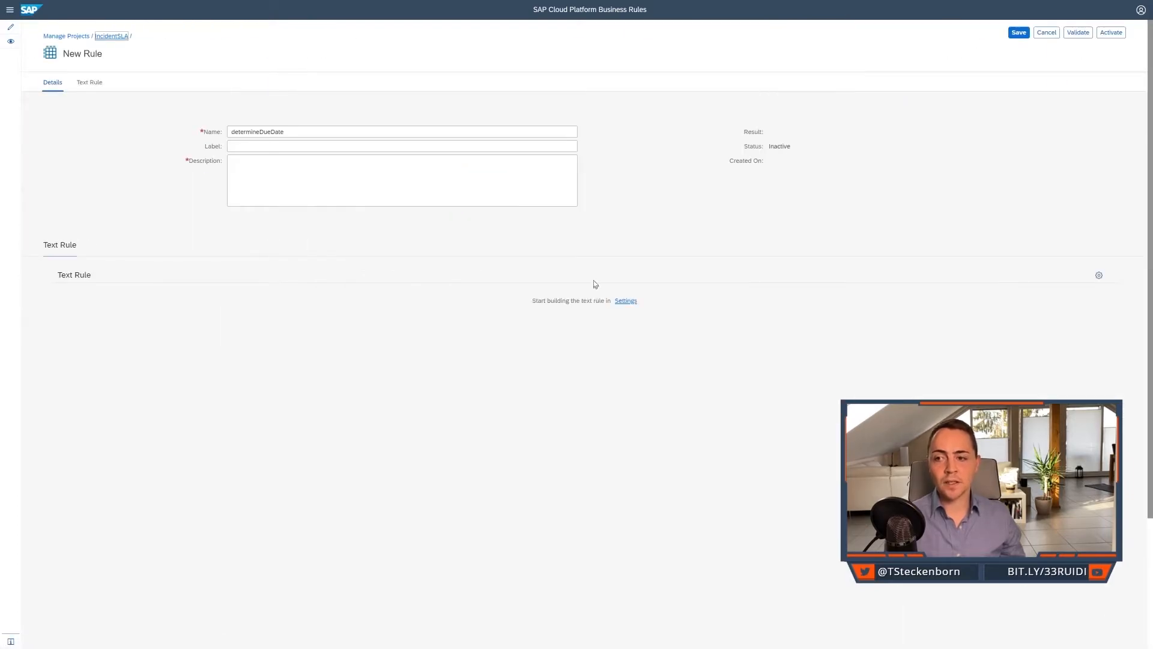
Label the rule 'Determination of Due Date', describing it as 'Determination of the incident due date based on the SLA and the creation time stamp of the incident.'.
{"action": "left_click", "coordinate": [514, 183]}
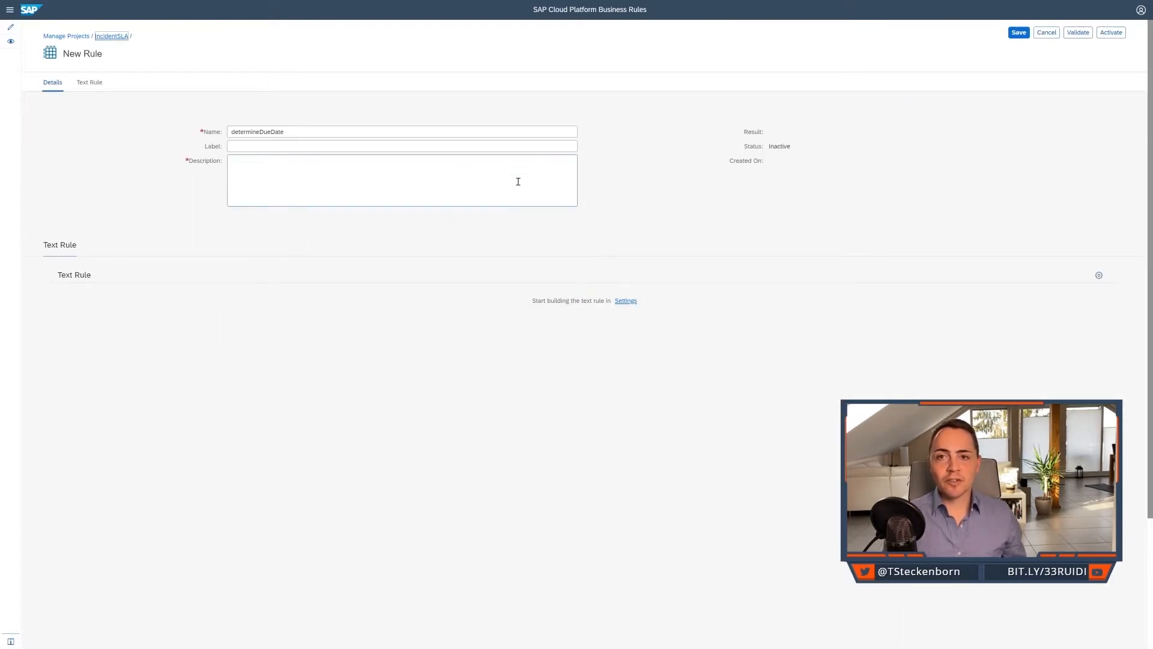
{"action": "left_click", "coordinate": [507, 147]}
{"action": "type", "text": "Determination of Due Date"}
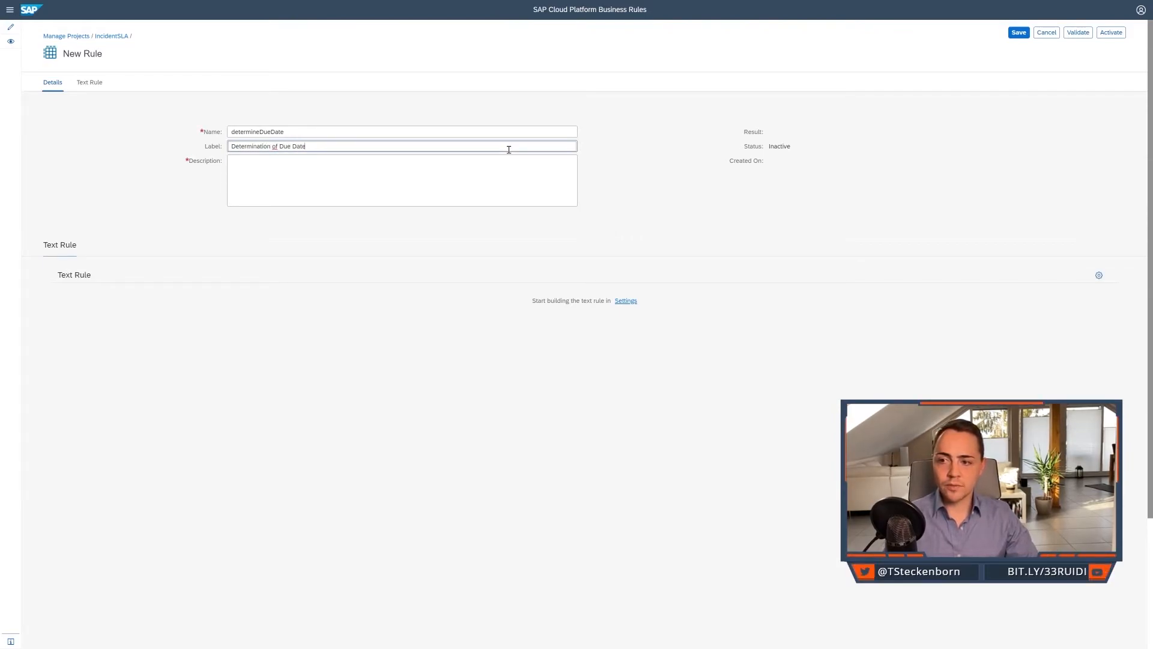
{"action": "key", "text": "Tab"}
{"action": "type", "text": "Determination of the in"}
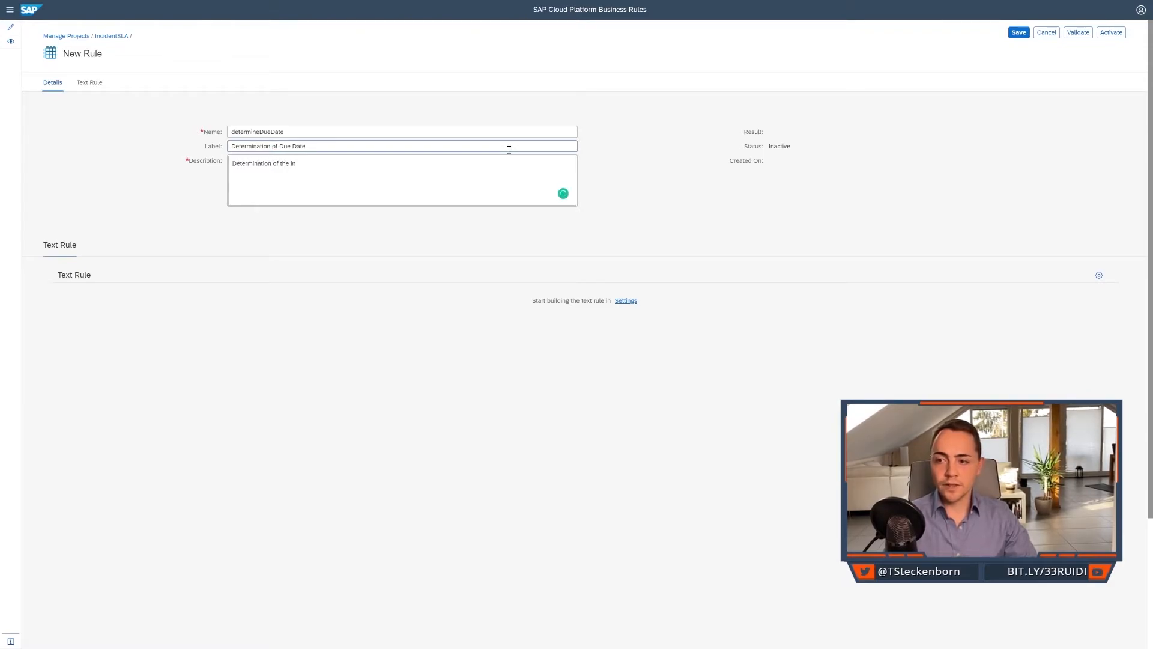
{"action": "type", "text": "cident due date based on th"}
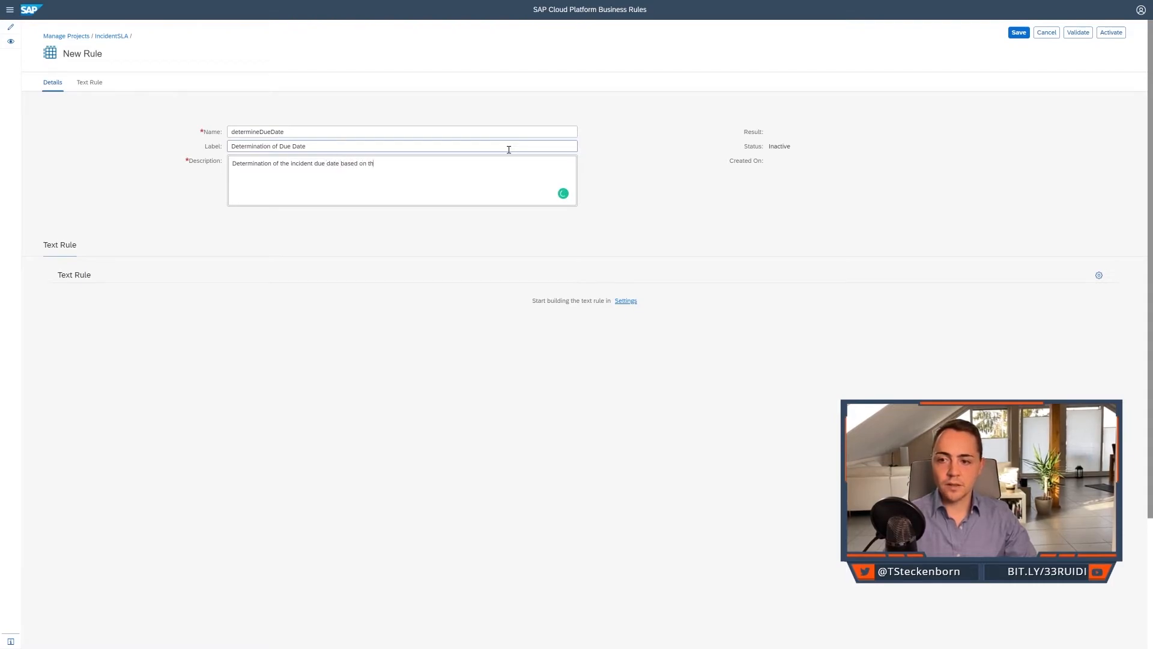
{"action": "type", "text": "e SLA and the creation time stamp"}
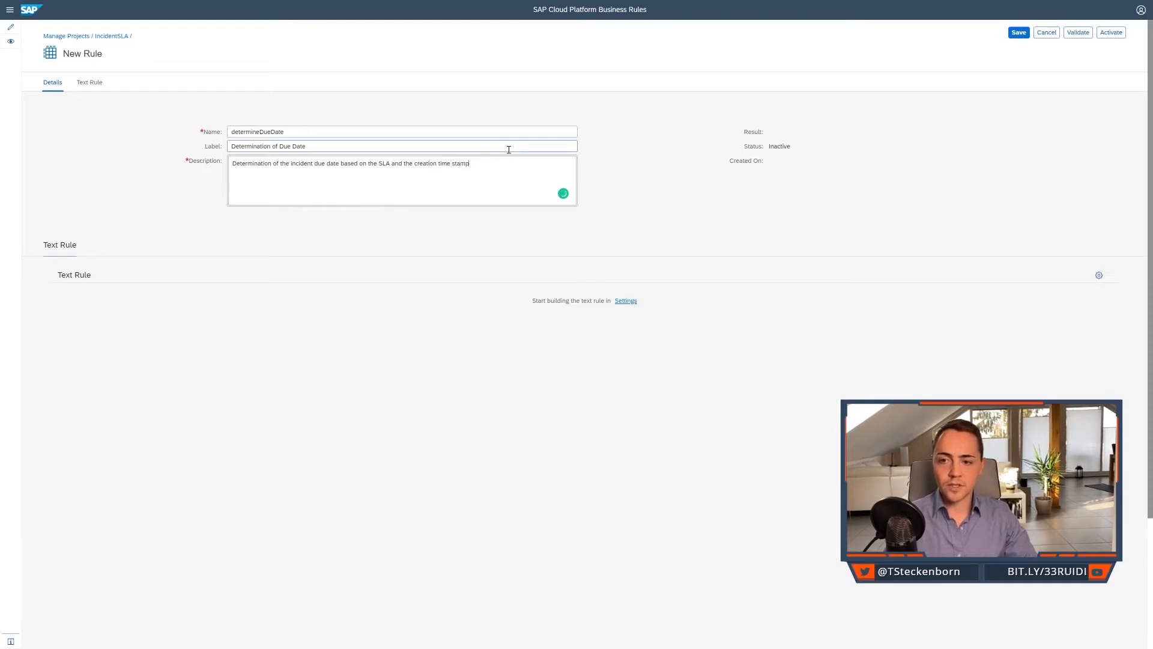
{"action": "type", "text": " of the incident."}
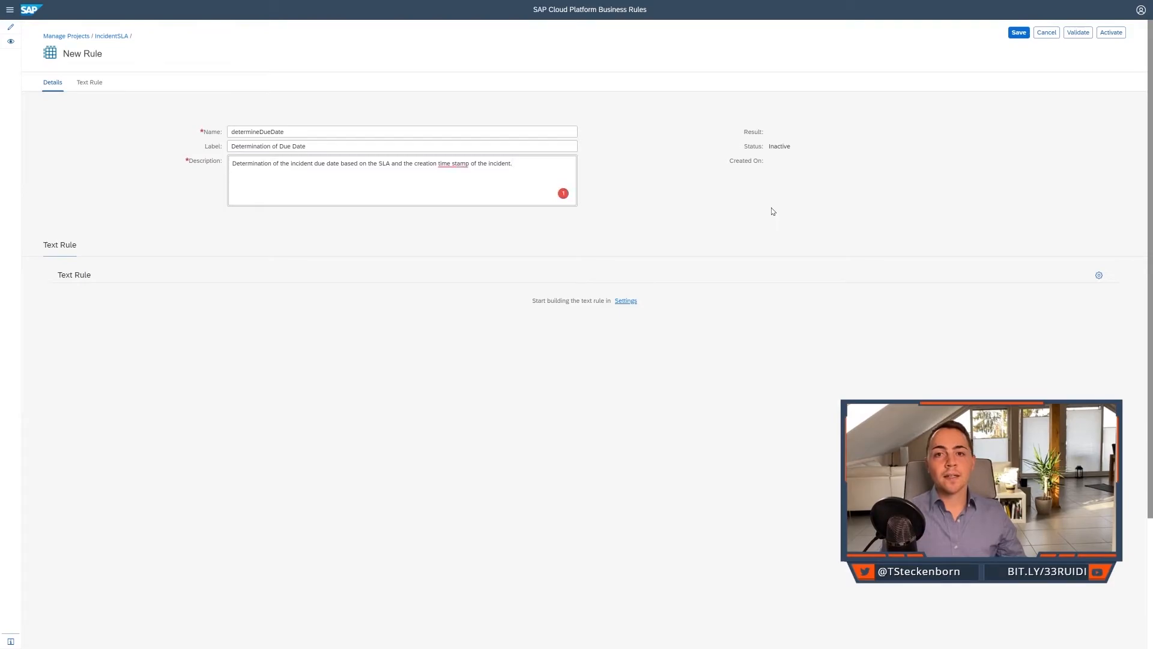
Set the text rule's result to Due Date in its settings and apply them.
{"action": "left_click", "coordinate": [1099, 276]}
{"action": "left_click", "coordinate": [338, 271]}
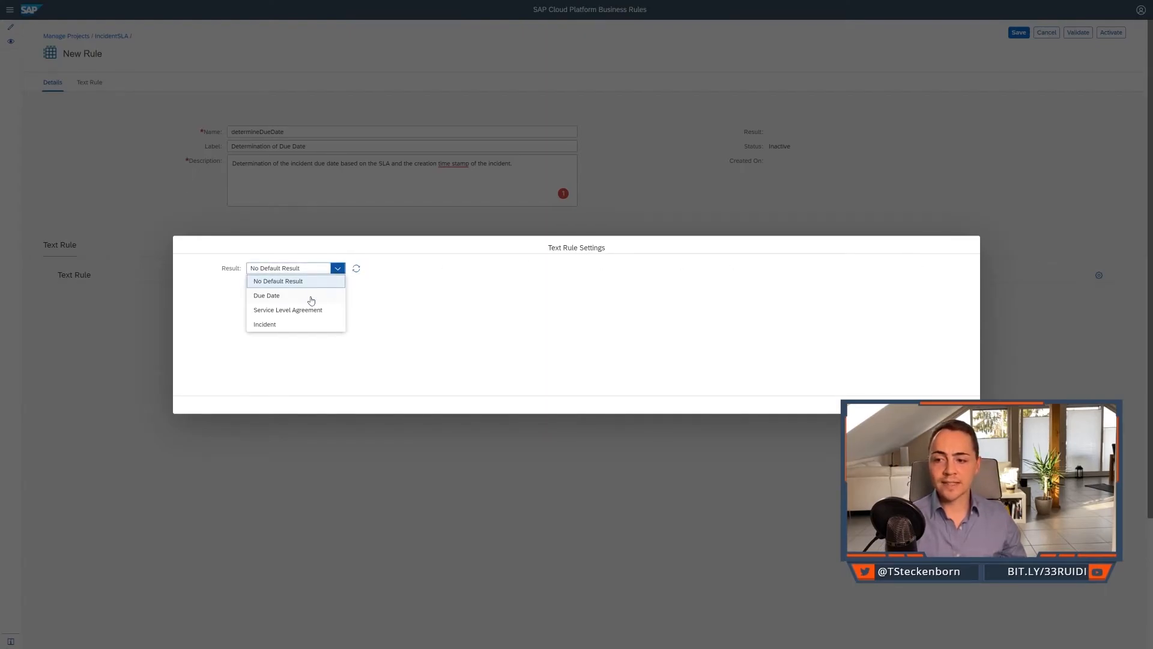
{"action": "left_click", "coordinate": [312, 297]}
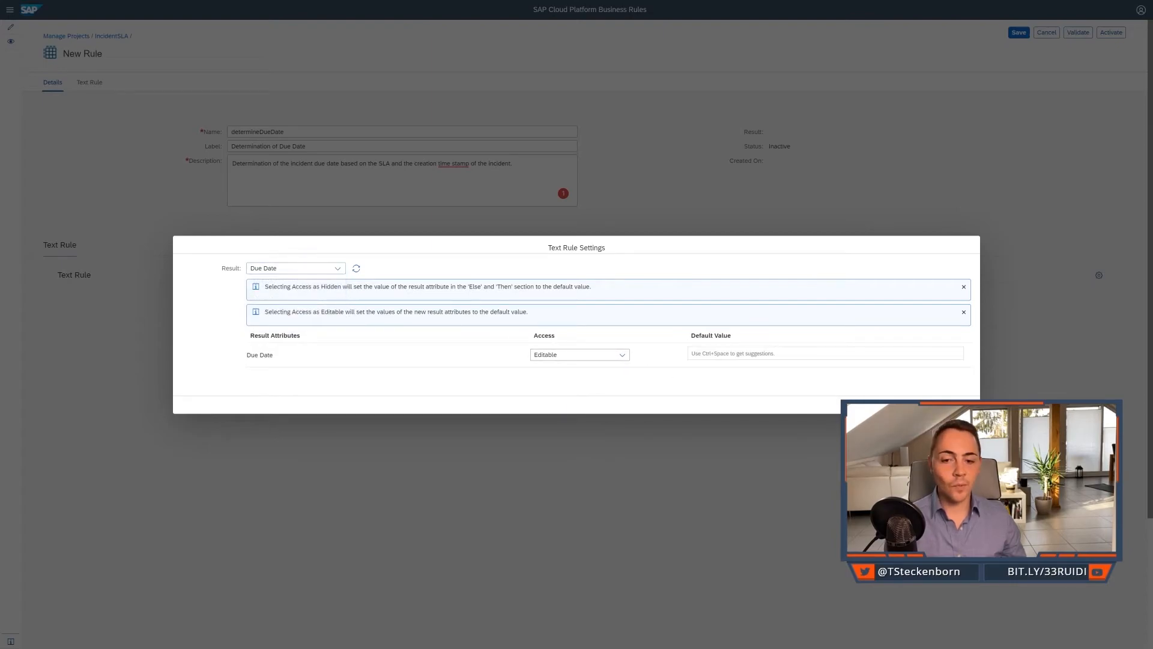
{"action": "left_click", "coordinate": [936, 405]}
{"action": "left_click", "coordinate": [170, 314]}
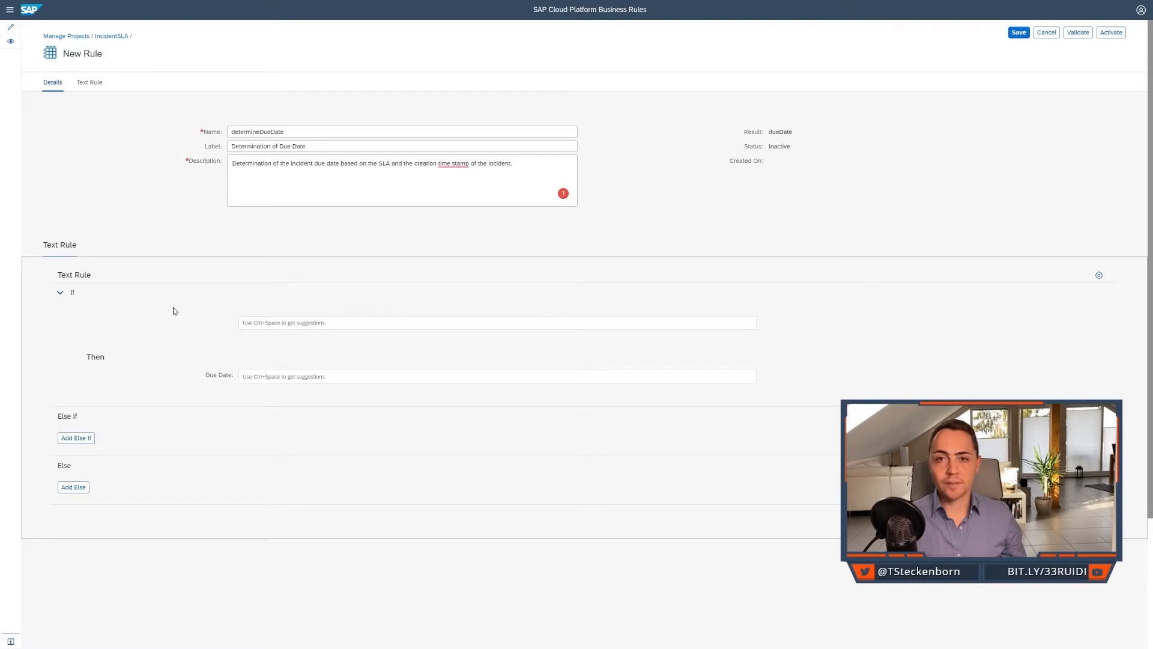
Build the If condition Service Level Agreement != 0 for the text rule.
{"action": "left_click", "coordinate": [252, 320]}
{"action": "key", "text": "ctrl+space"}
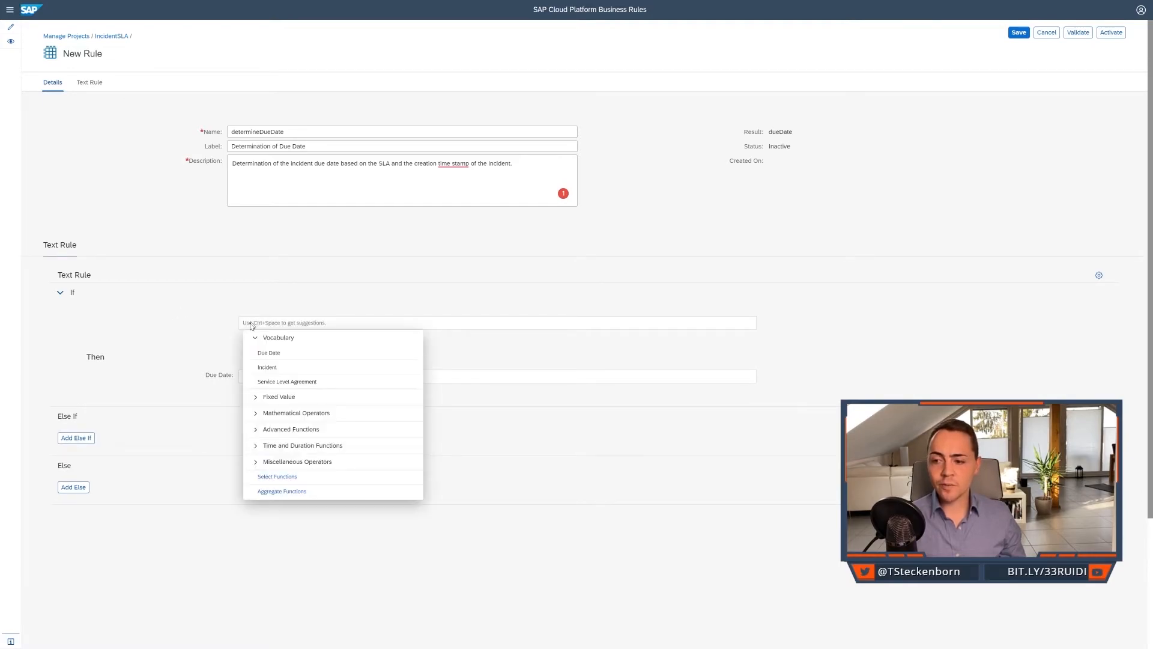
{"action": "left_click", "coordinate": [282, 390]}
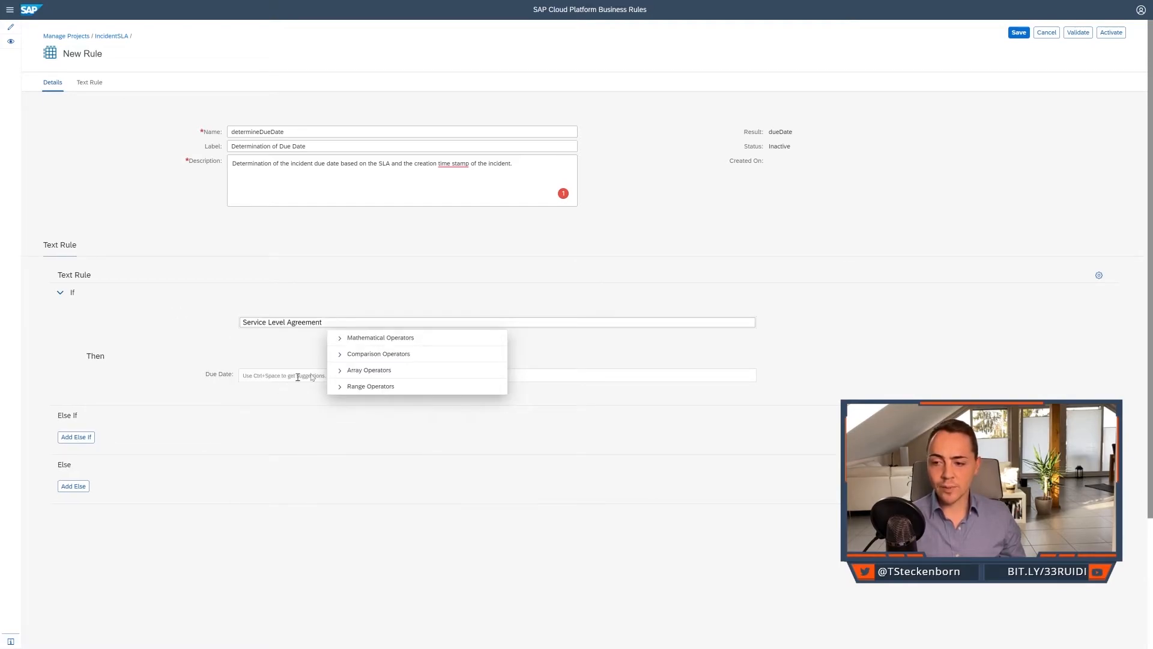
{"action": "left_click", "coordinate": [351, 358]}
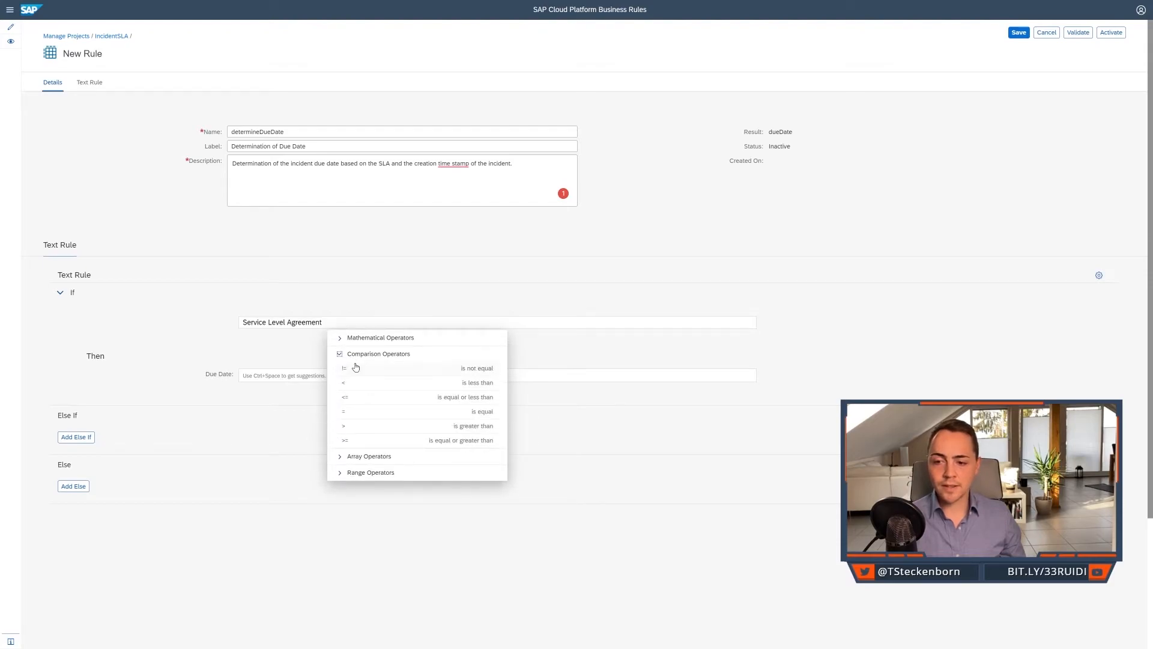
{"action": "left_click", "coordinate": [358, 370]}
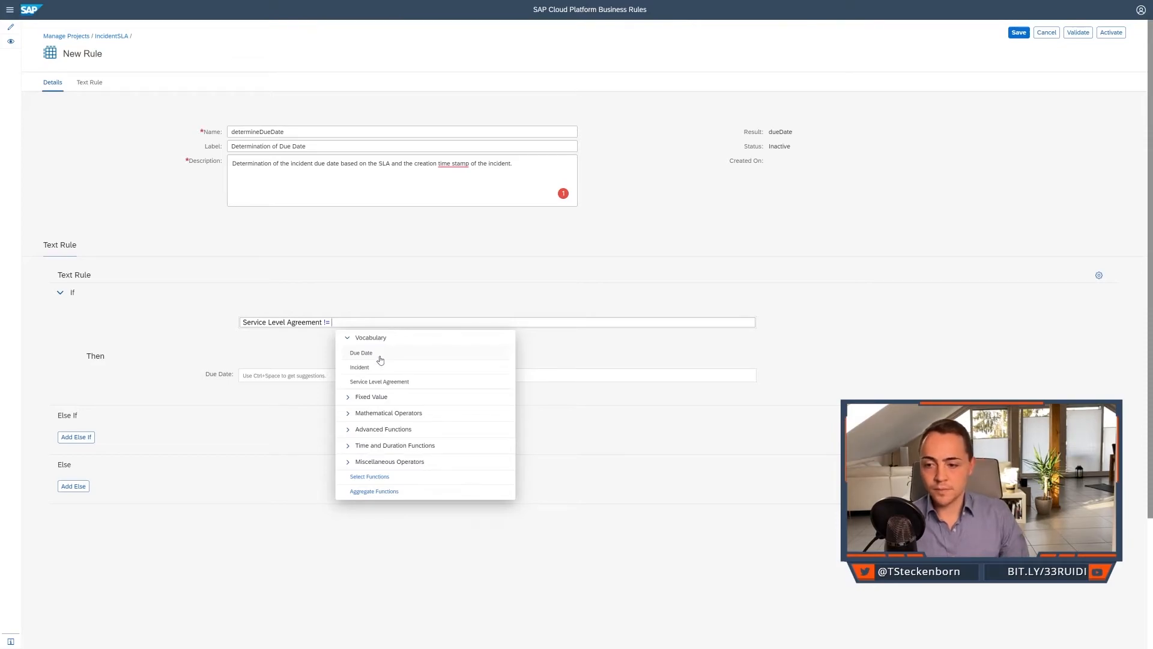
{"action": "left_click", "coordinate": [349, 397]}
{"action": "type", "text": "0"}
{"action": "key", "text": "Return"}
{"action": "left_click", "coordinate": [256, 352]}
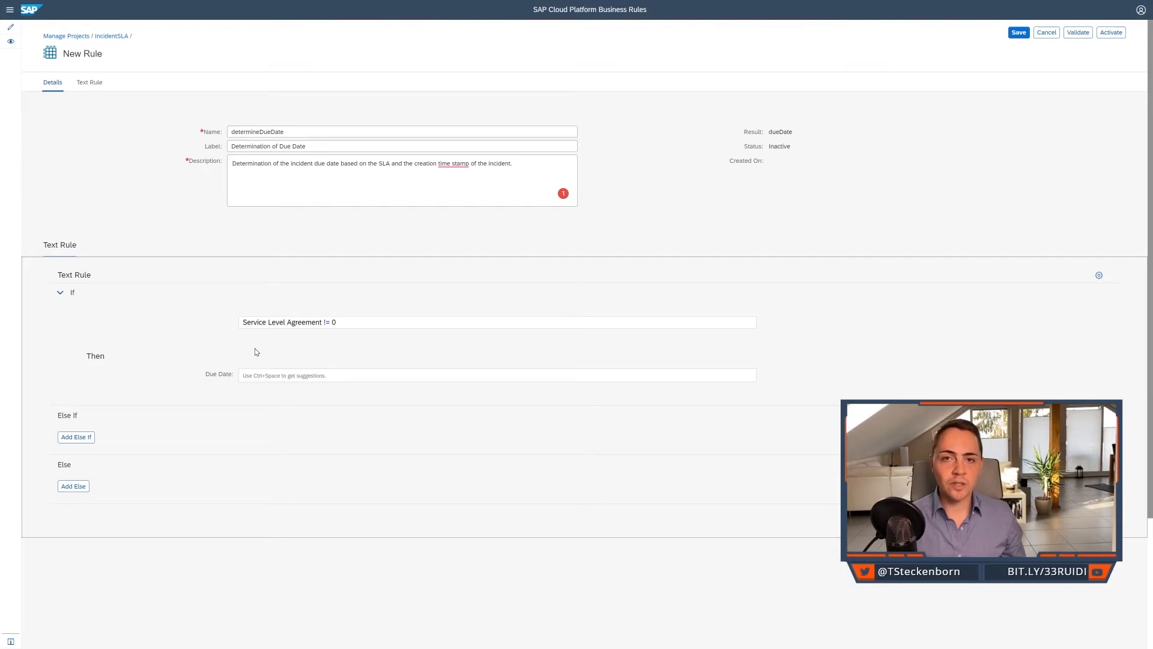
Set the Then branch's Due Date to ADDDAYS(Incident.Creation Time Stamp, Service Level Agreement).
{"action": "left_click", "coordinate": [276, 375]}
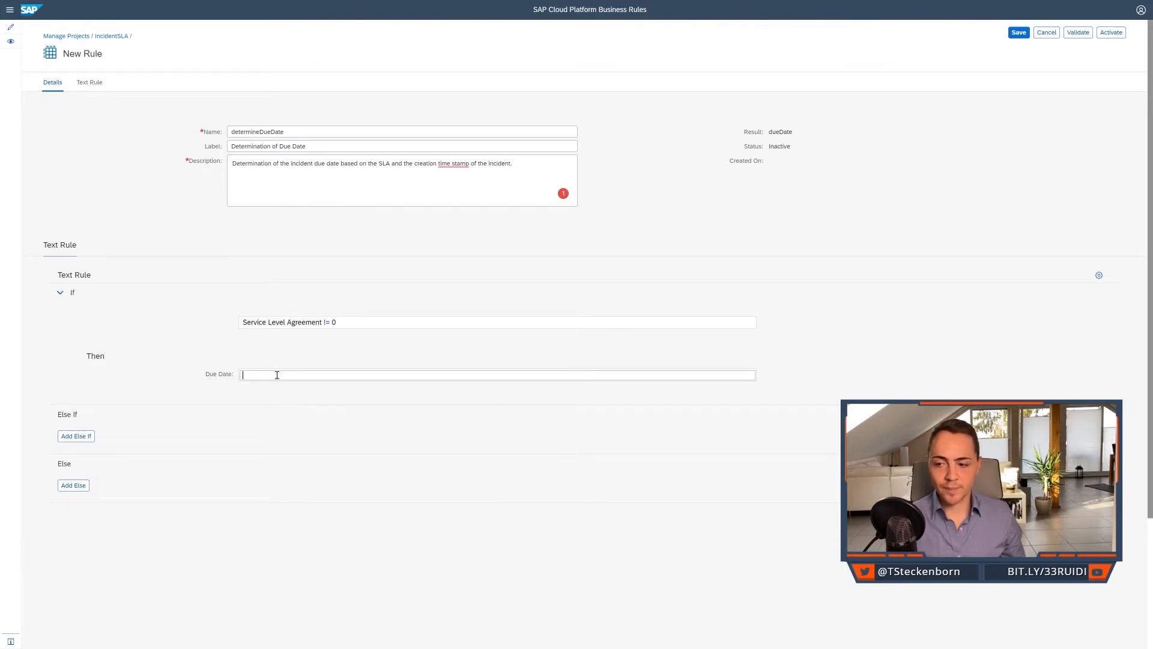
{"action": "key", "text": "ctrl+space"}
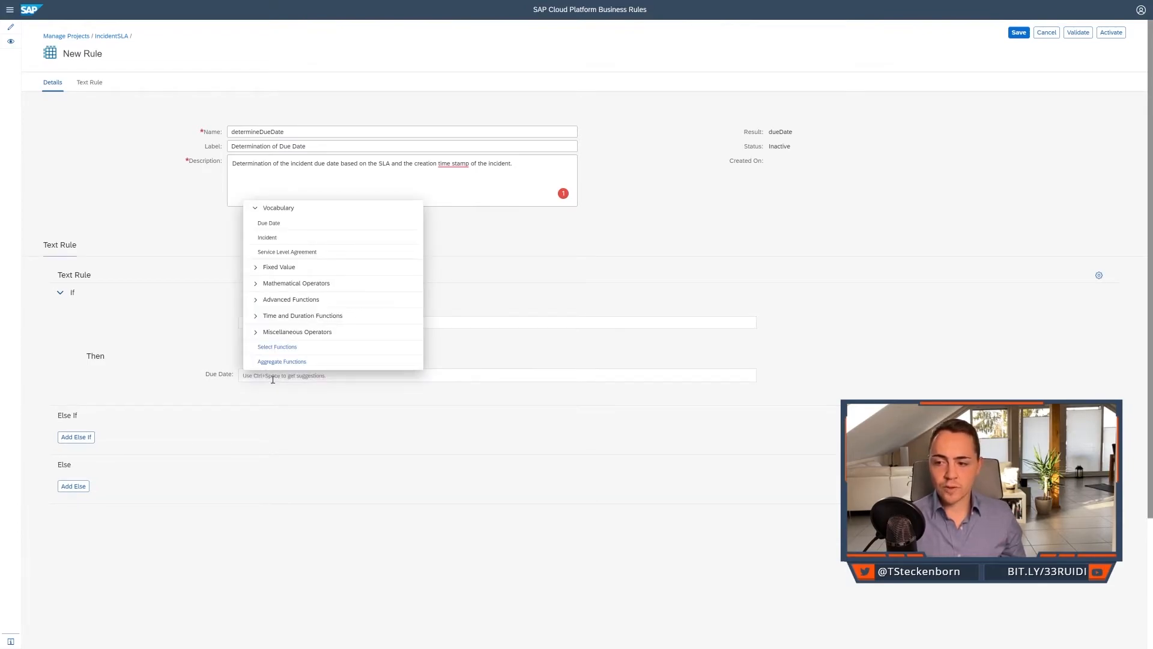
{"action": "left_click", "coordinate": [256, 317]}
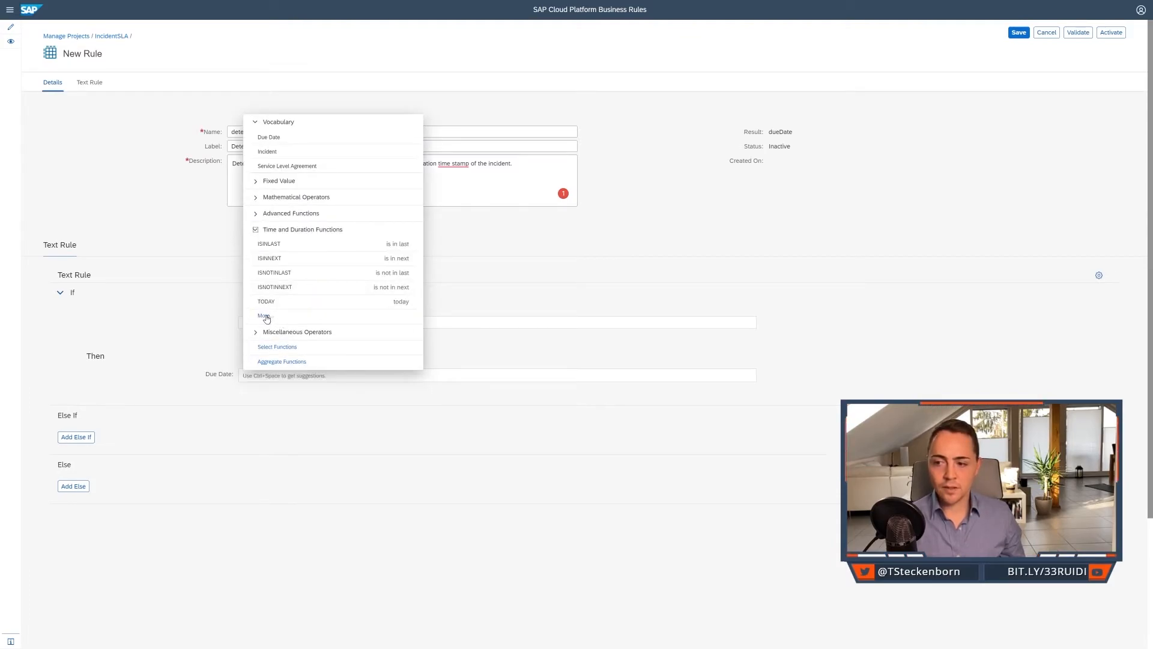
{"action": "left_click", "coordinate": [267, 315]}
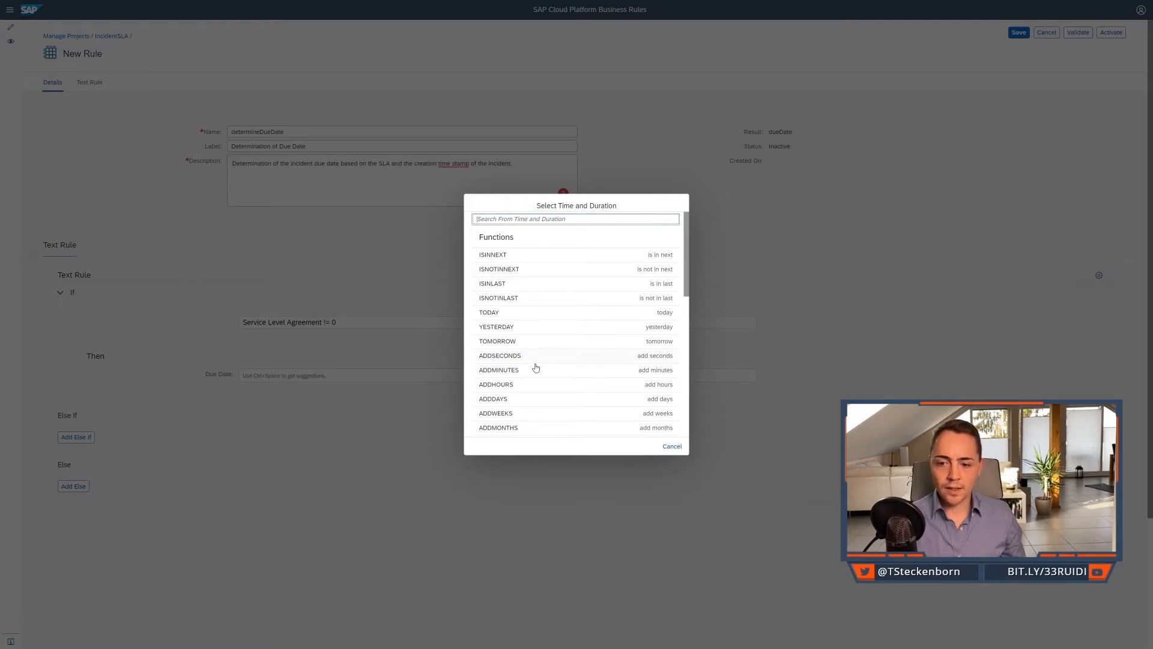
{"action": "left_click", "coordinate": [528, 400]}
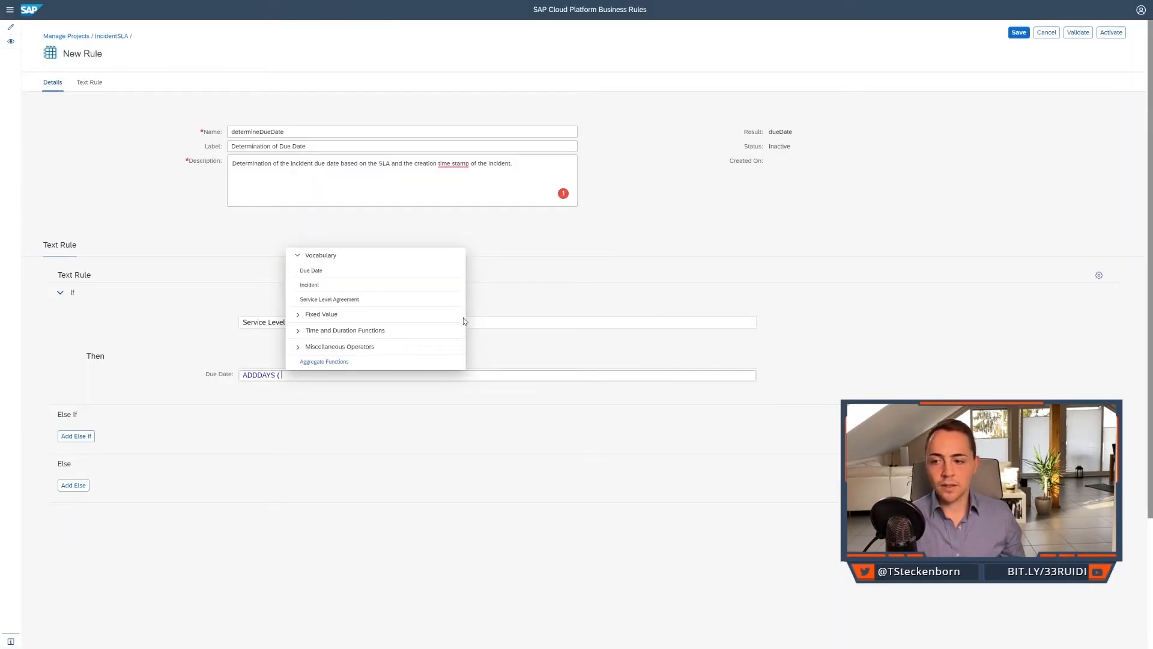
{"action": "left_click", "coordinate": [309, 286]}
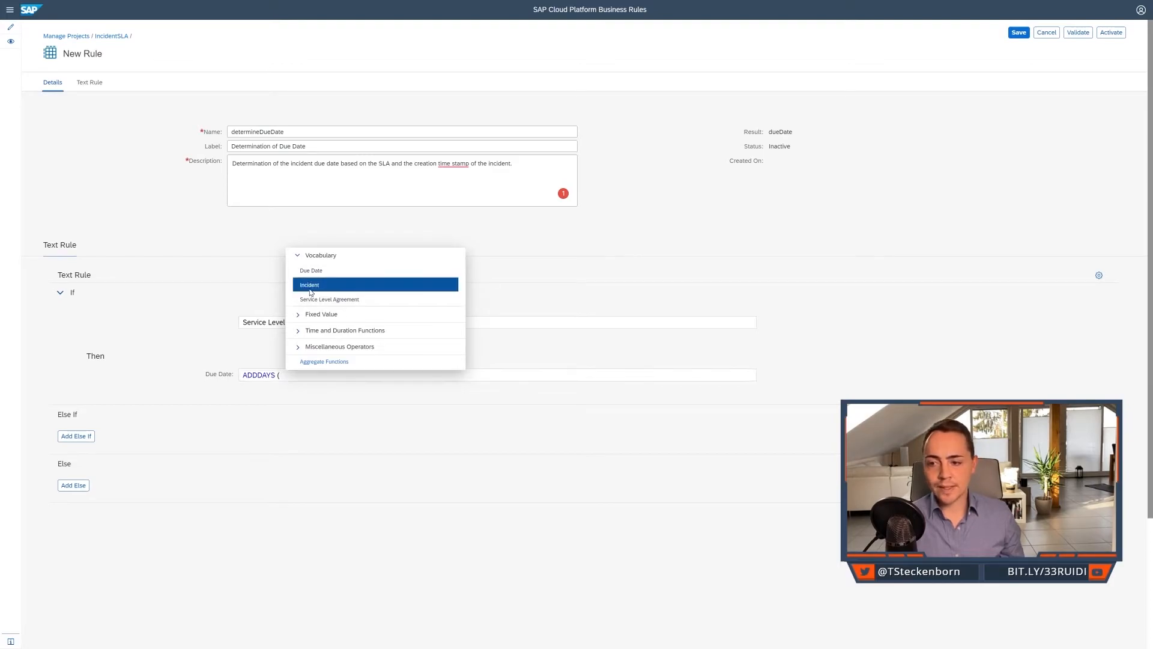
{"action": "left_click", "coordinate": [364, 354]}
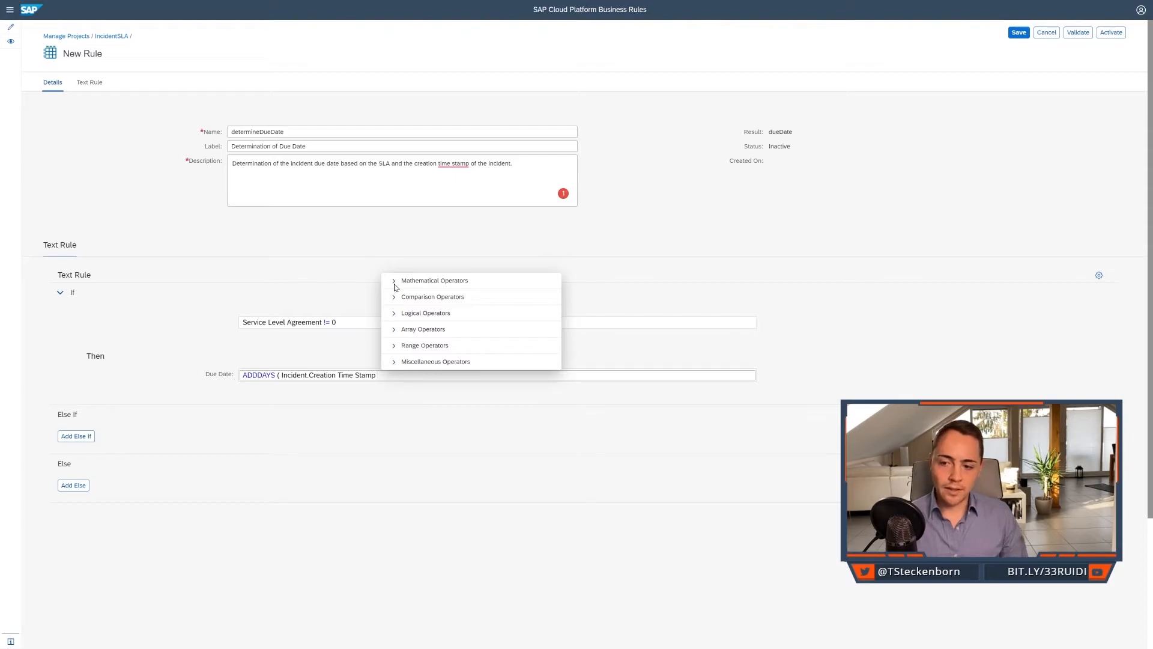
{"action": "type", "text": ","}
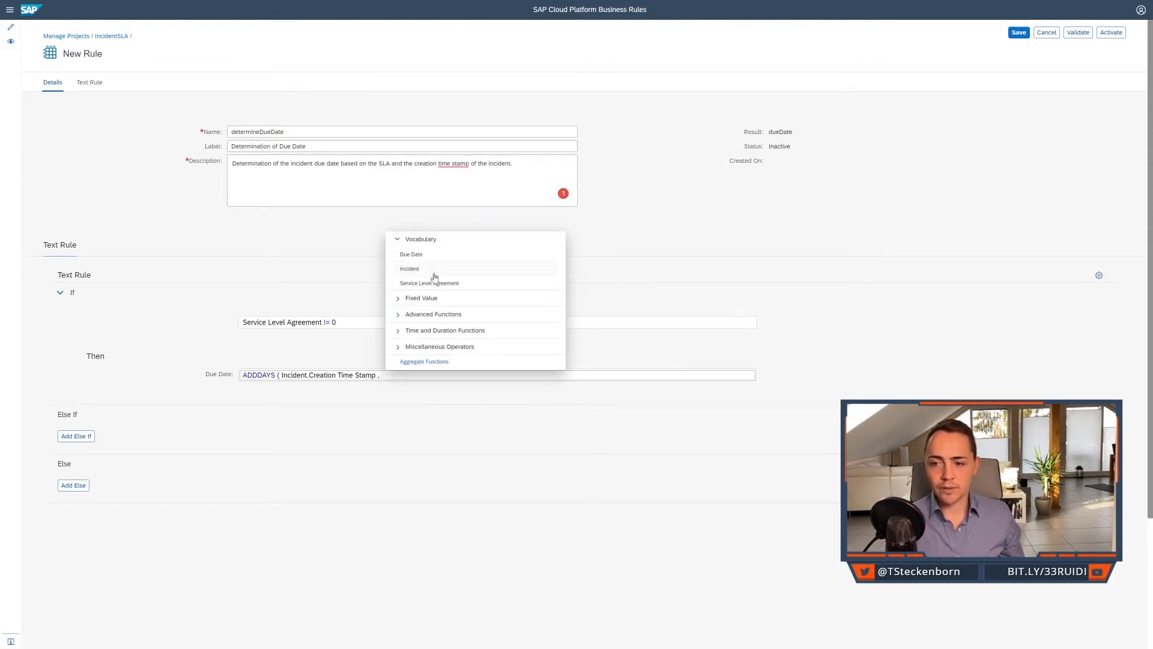
{"action": "left_click", "coordinate": [435, 285]}
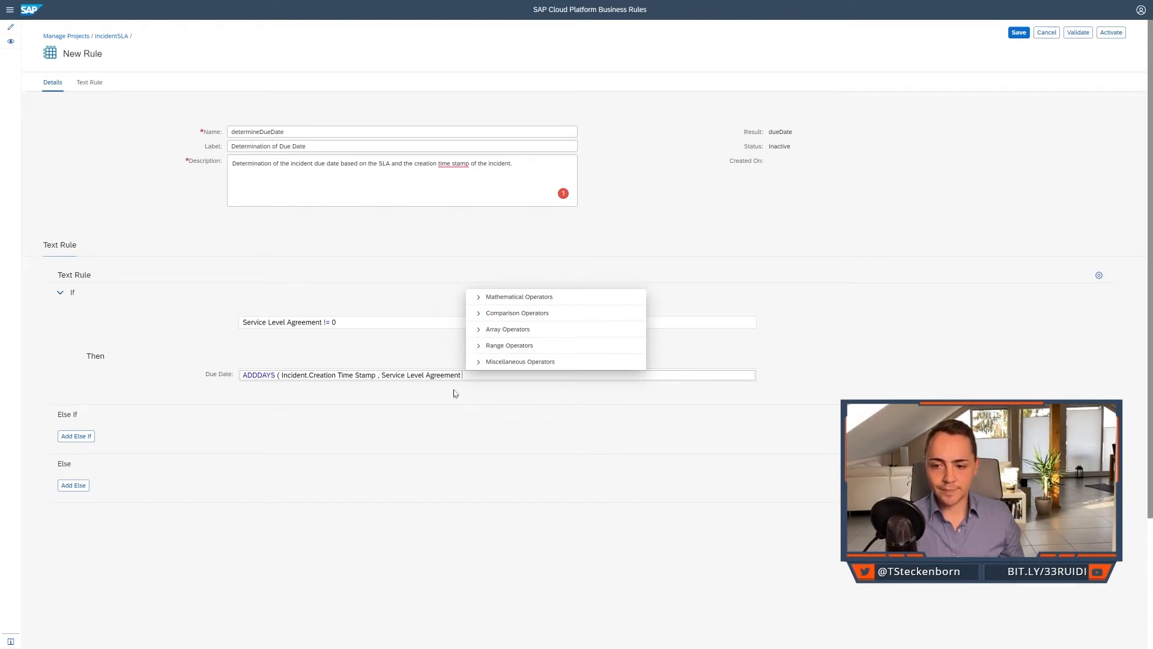
{"action": "type", "text": ")"}
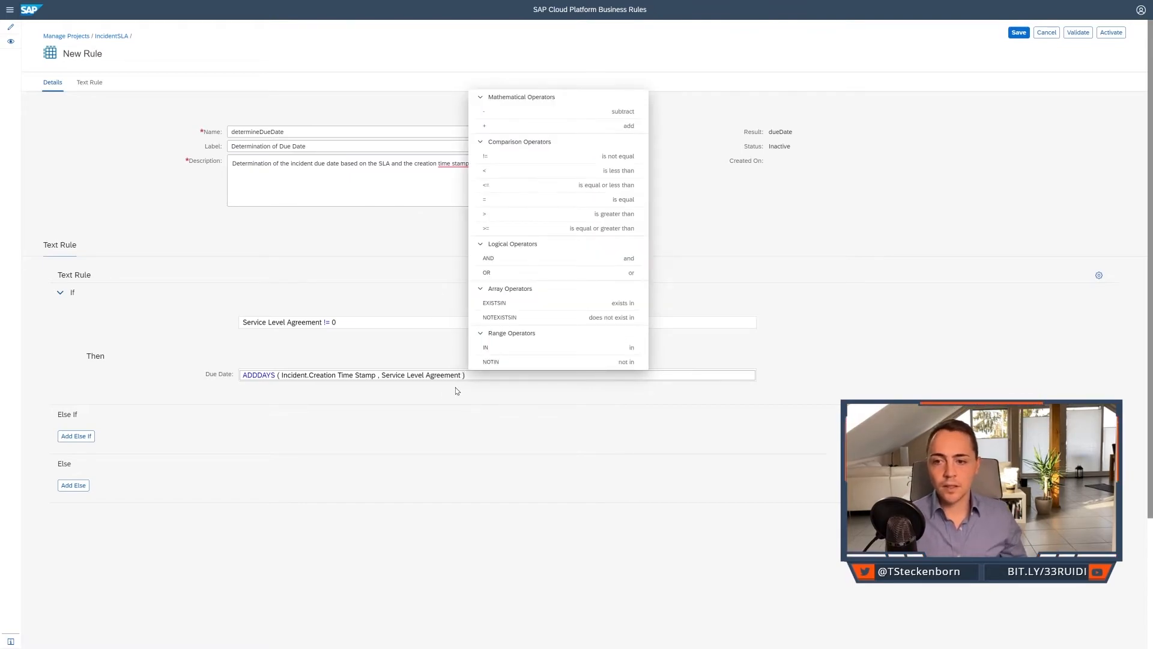
{"action": "left_click", "coordinate": [457, 389]}
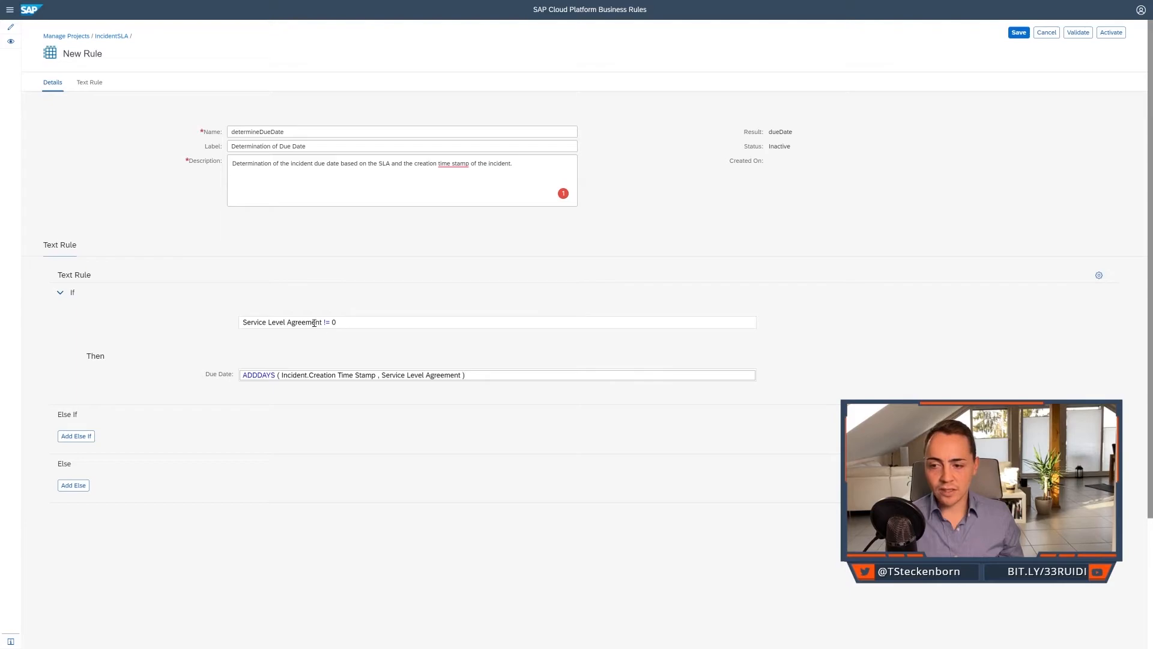
Add an Else branch setting Due Date to Incident.Creation Time Stamp, and activate the text rule.
{"action": "left_click", "coordinate": [74, 485]}
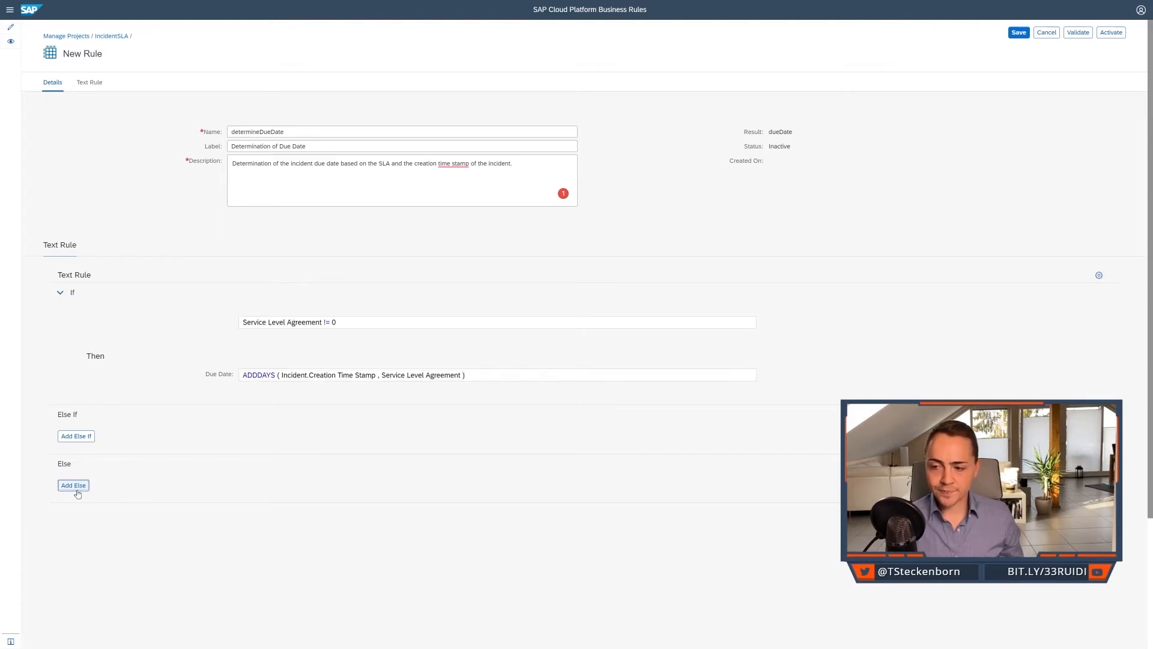
{"action": "left_click", "coordinate": [294, 488]}
{"action": "key", "text": "ctrl+space"}
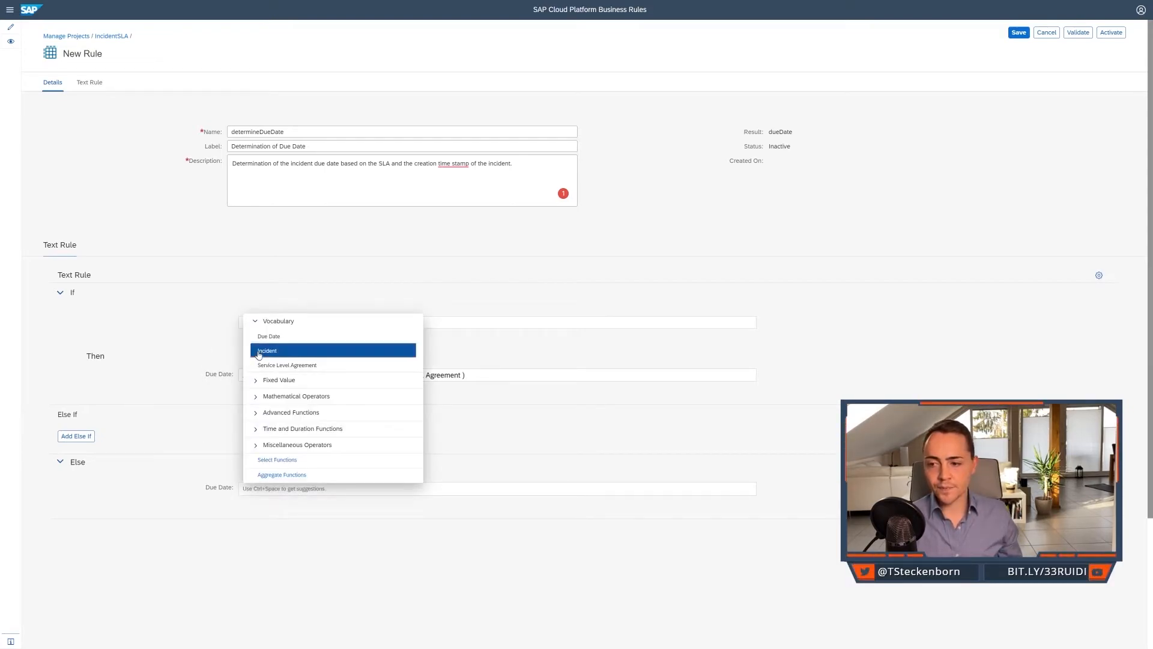
{"action": "left_click", "coordinate": [292, 351]}
{"action": "left_click", "coordinate": [334, 460]}
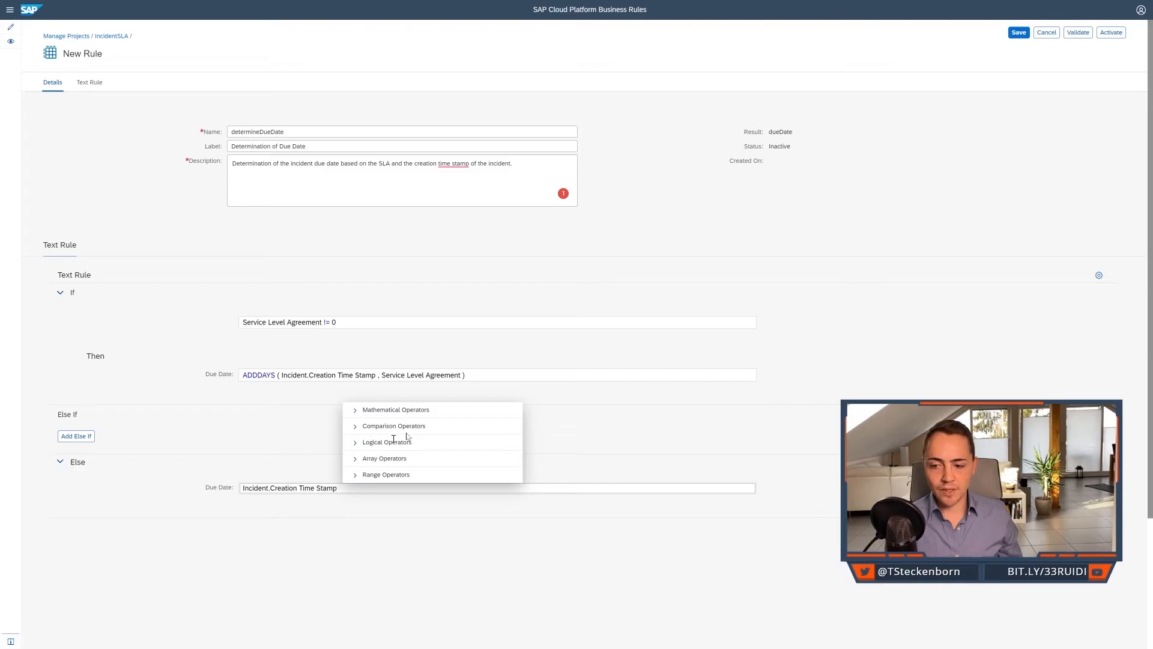
{"action": "left_click", "coordinate": [729, 430]}
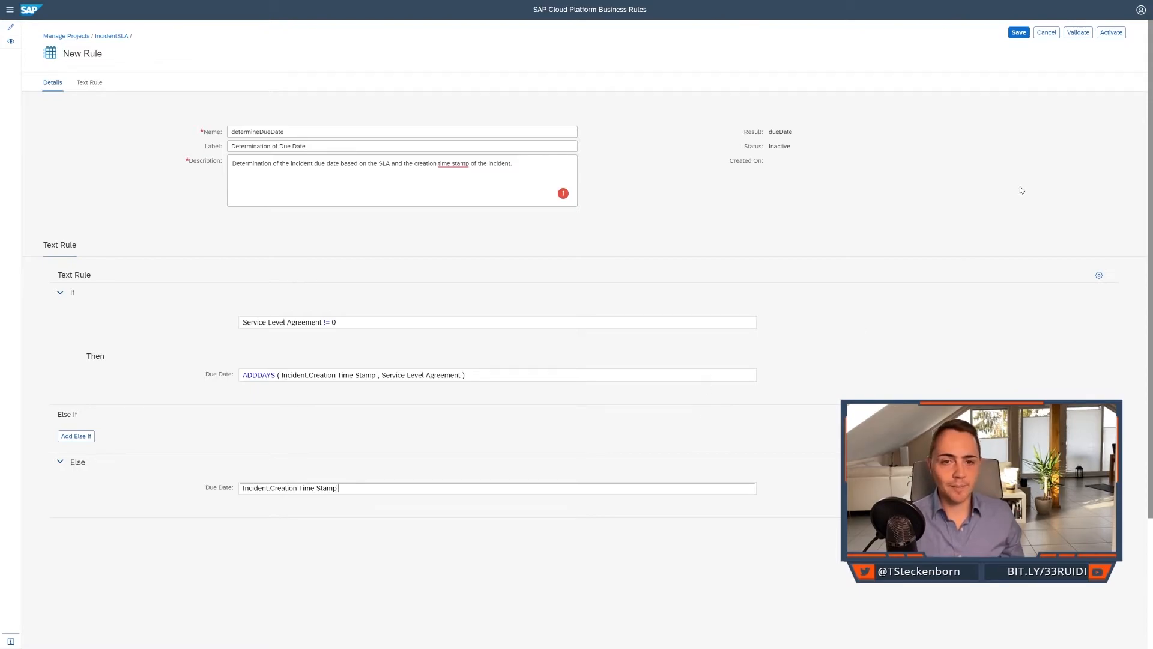
{"action": "left_click", "coordinate": [1104, 36]}
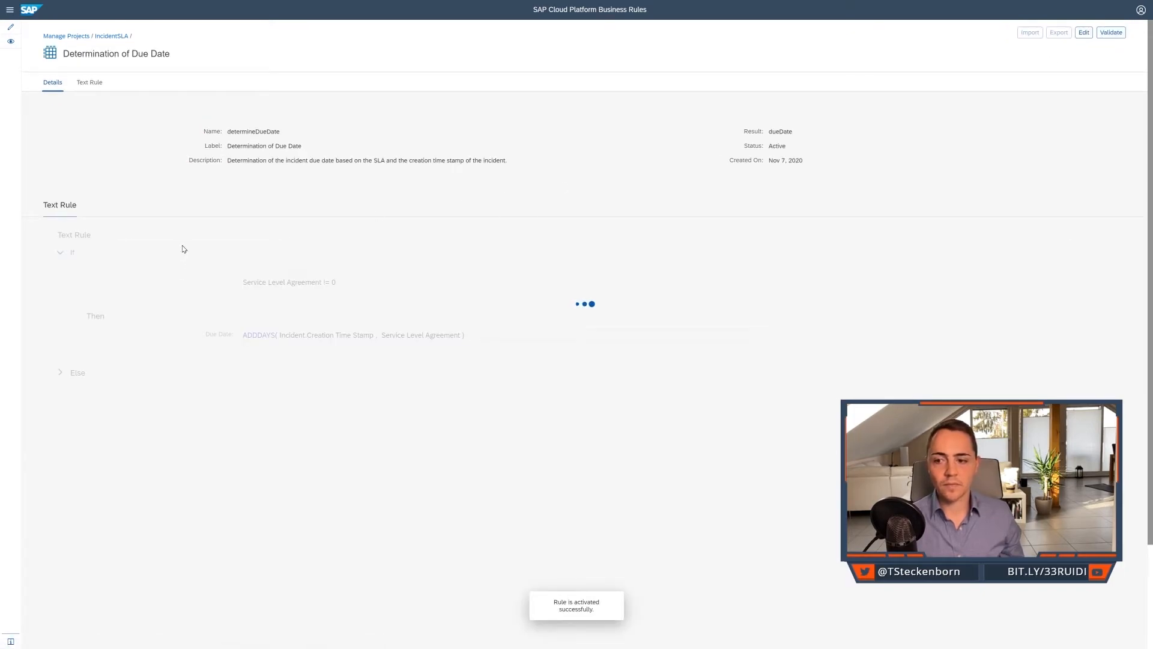
Return to the IncidentSLA project and create a new ruleset named determineDueDateRuleSet.
{"action": "left_click", "coordinate": [112, 36]}
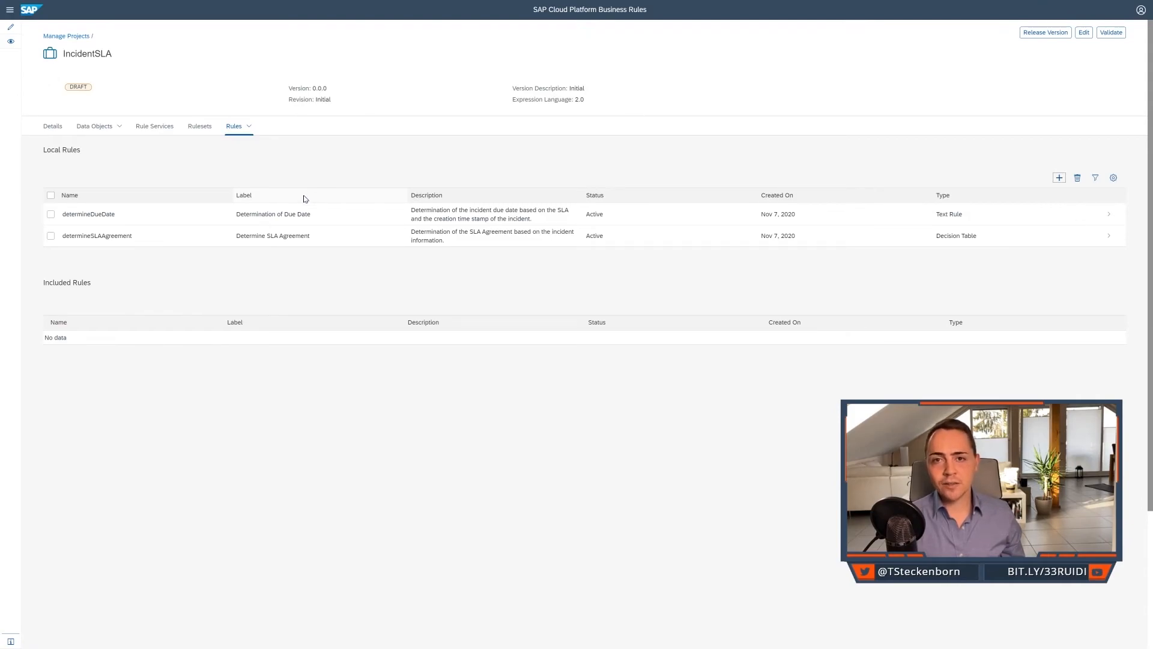
{"action": "left_click", "coordinate": [206, 127]}
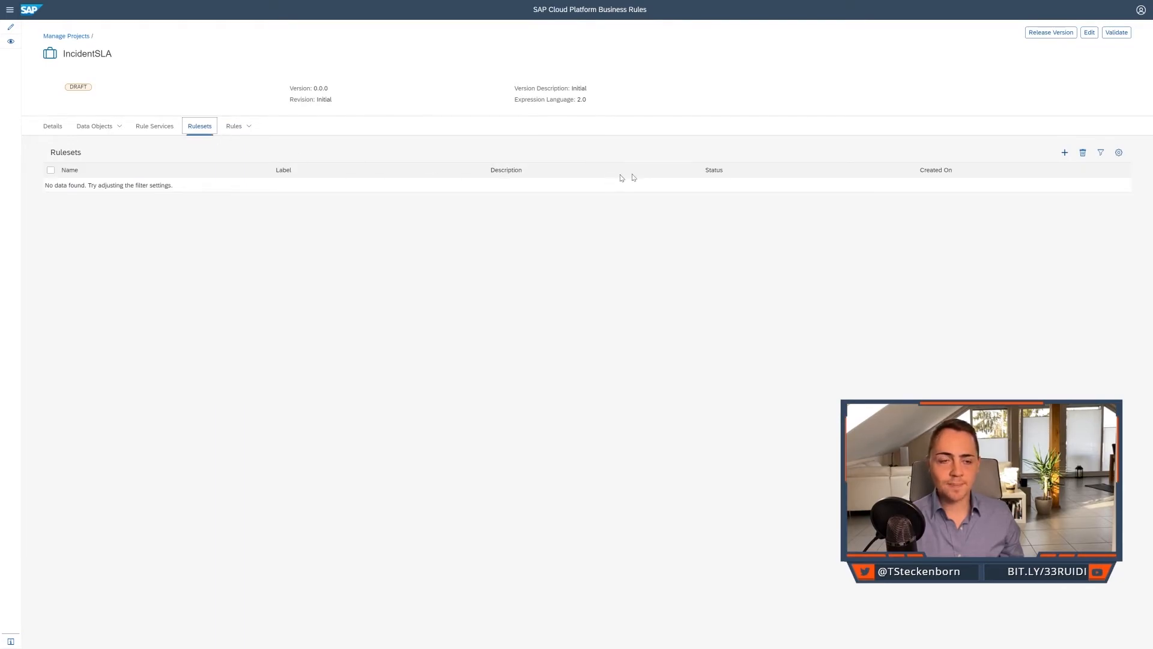
{"action": "left_click", "coordinate": [1065, 153]}
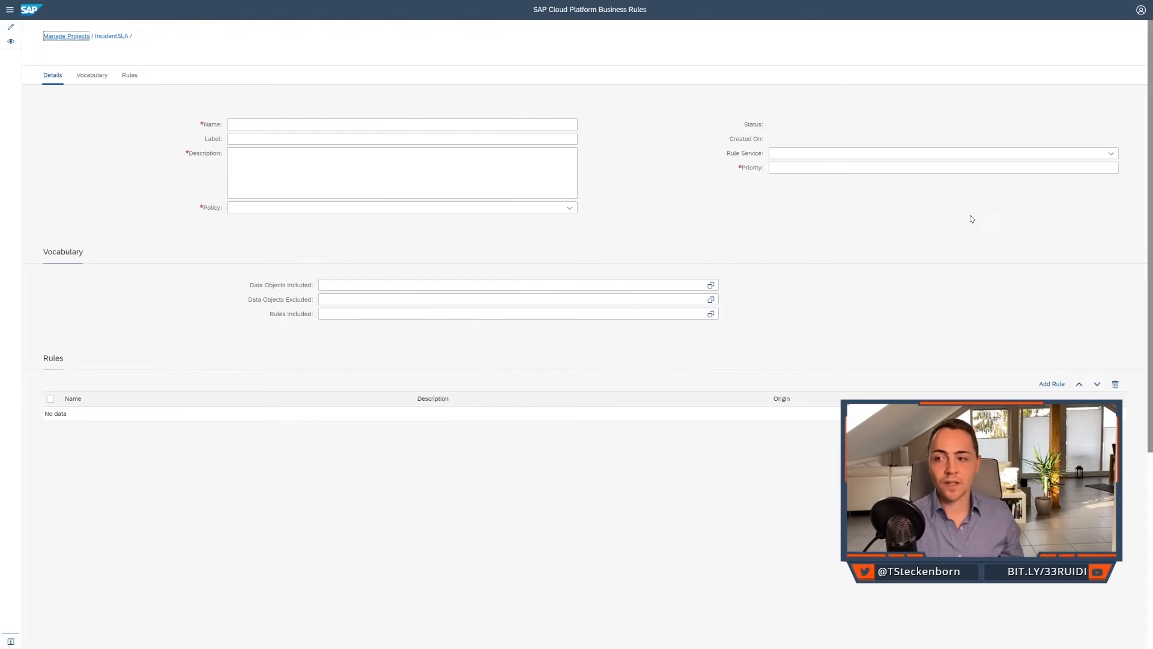
{"action": "left_click", "coordinate": [510, 128]}
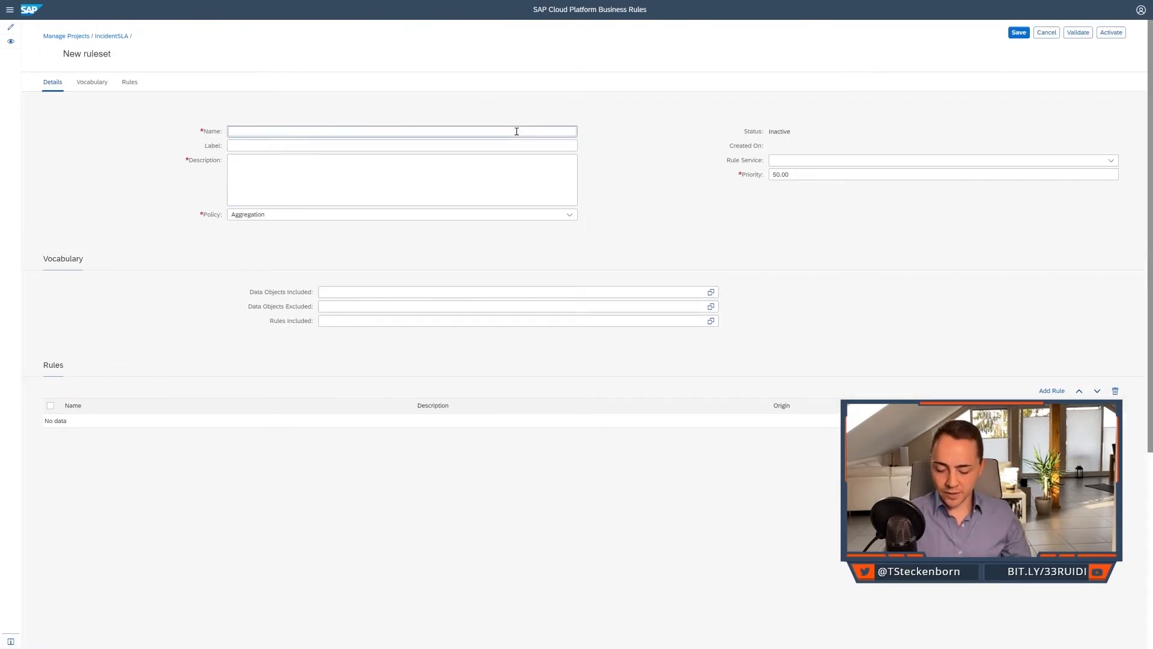
{"action": "type", "text": "determineDueDateRuleSe"}
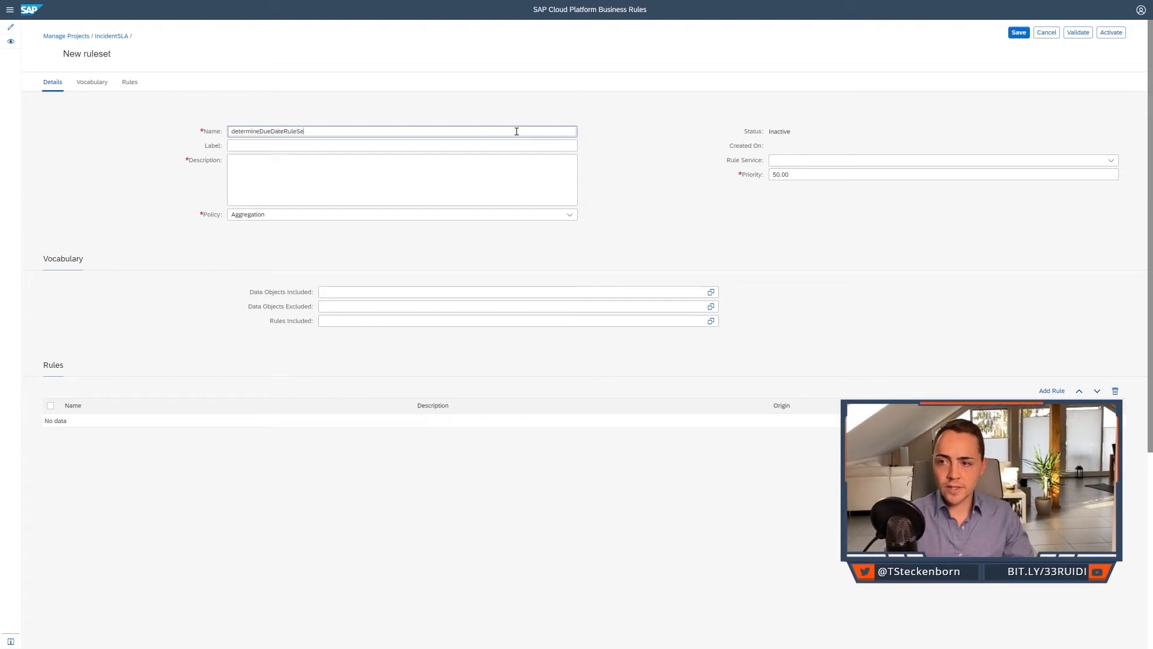
{"action": "type", "text": "t"}
Label the ruleset 'Determine Due Date Rule Set' and describe it as 'Determination of the due date based on the incident creation time stamp and the SLA.'.
{"action": "left_click", "coordinate": [497, 146]}
{"action": "type", "text": "Determine "}
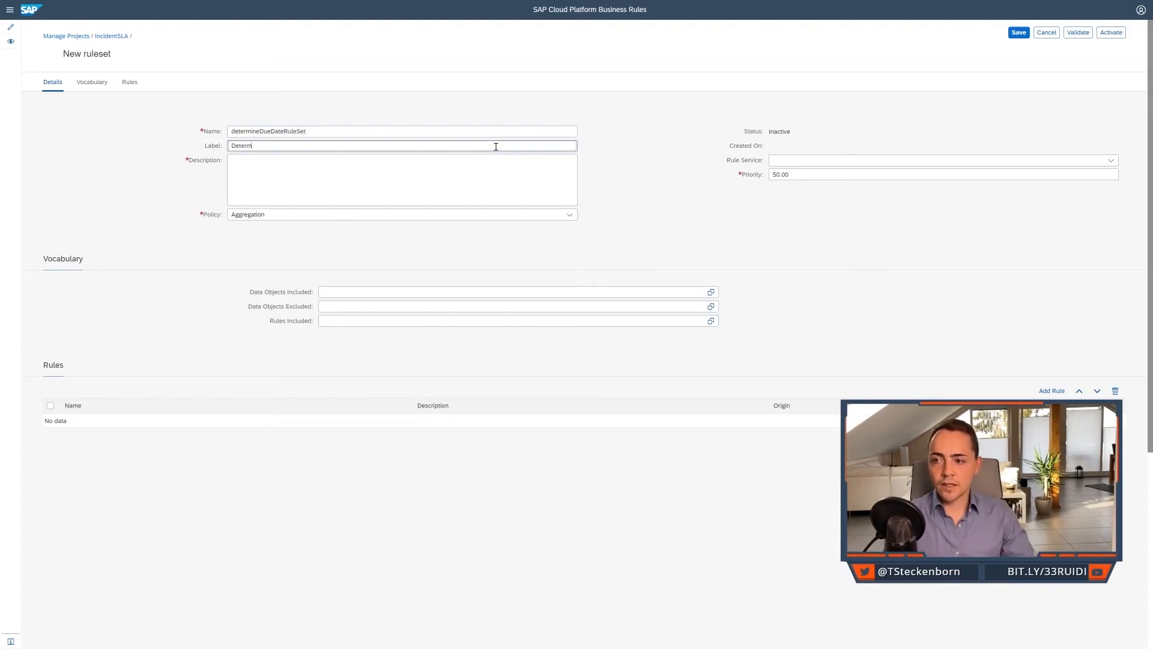
{"action": "type", "text": "Due Date Rule Set"}
{"action": "left_click", "coordinate": [494, 182]}
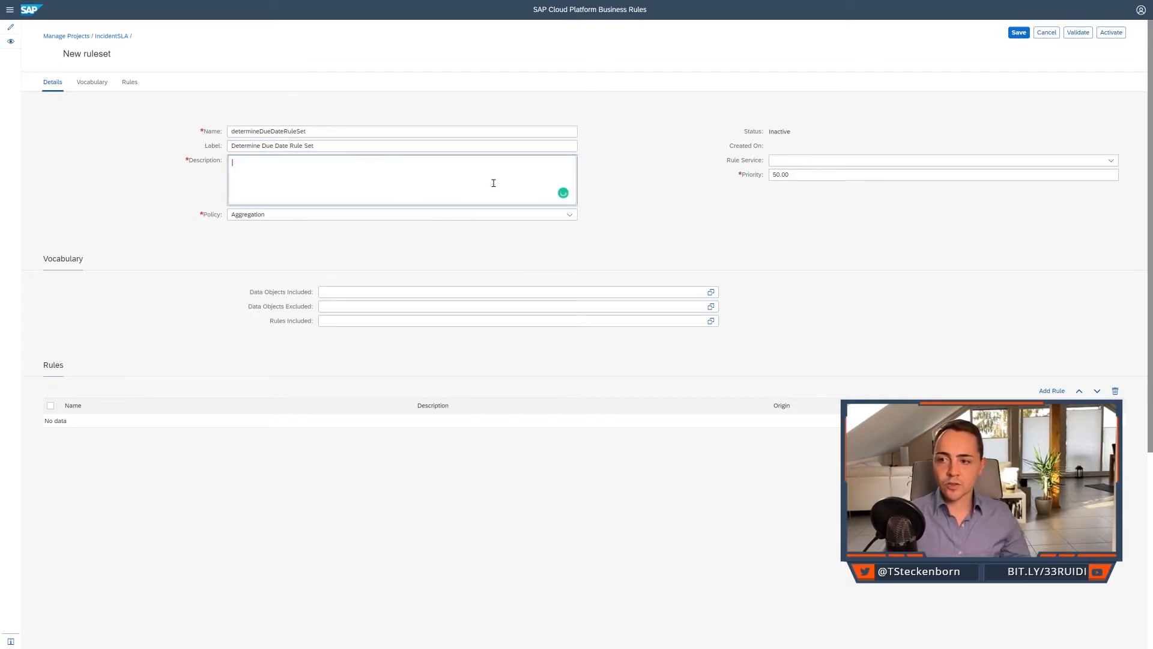
{"action": "type", "text": "Determinati"}
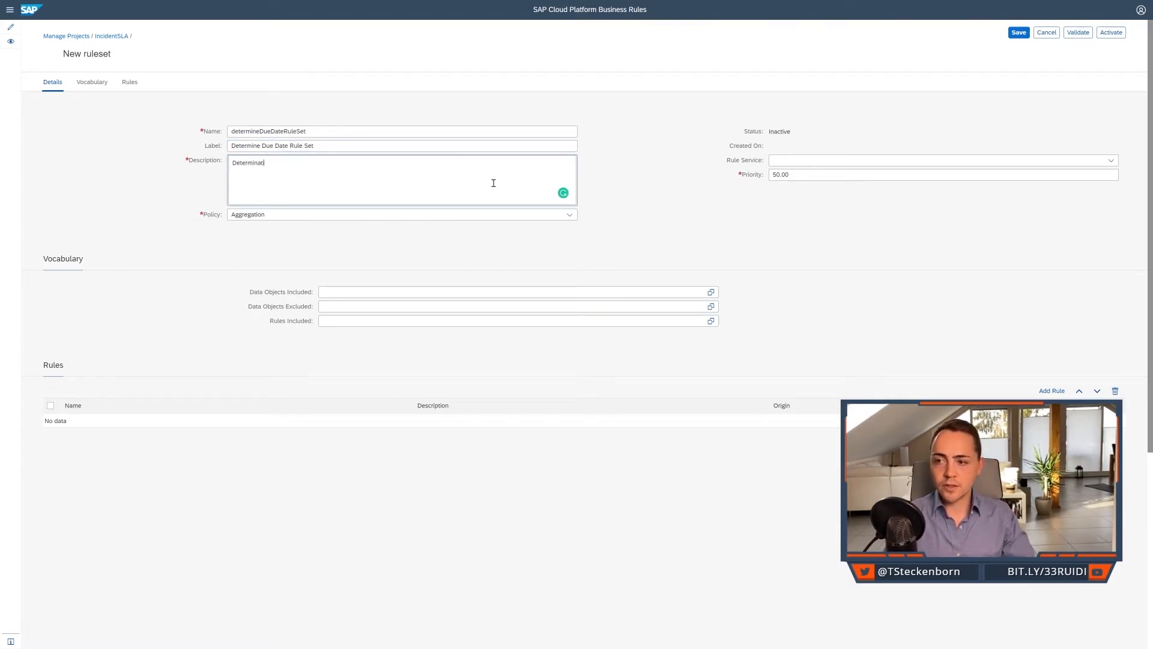
{"action": "type", "text": "on of the due date based on"}
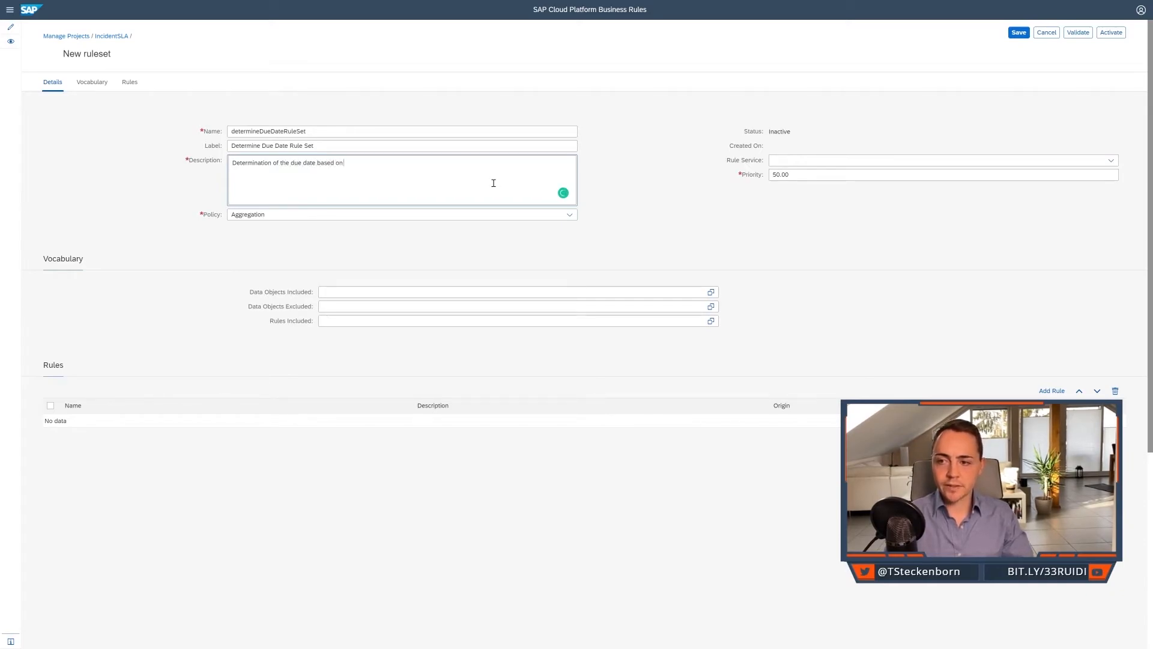
{"action": "type", "text": " the incident creation time stamp and the SLA."}
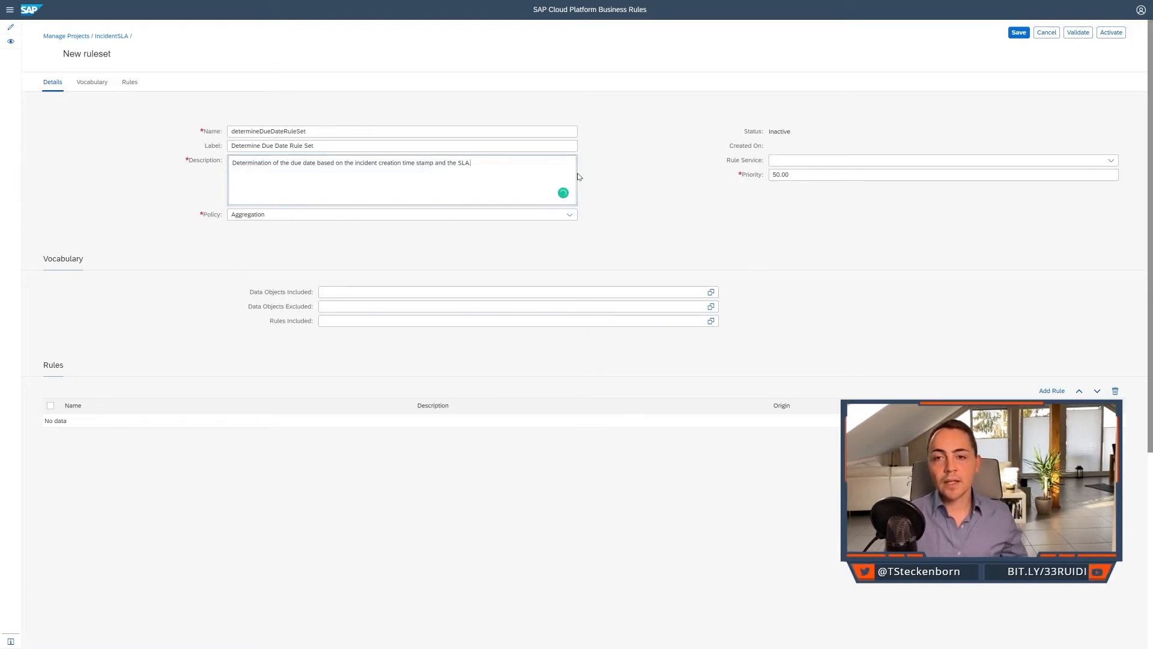
Open the policy choices of the new ruleset.
{"action": "left_click", "coordinate": [572, 216]}
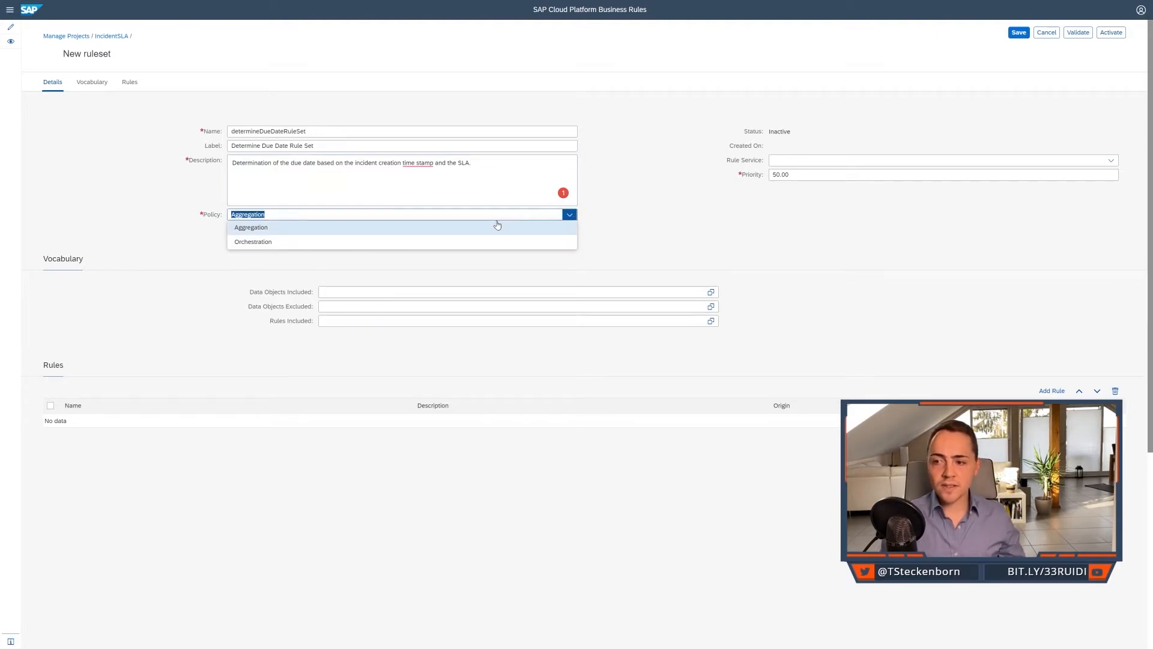
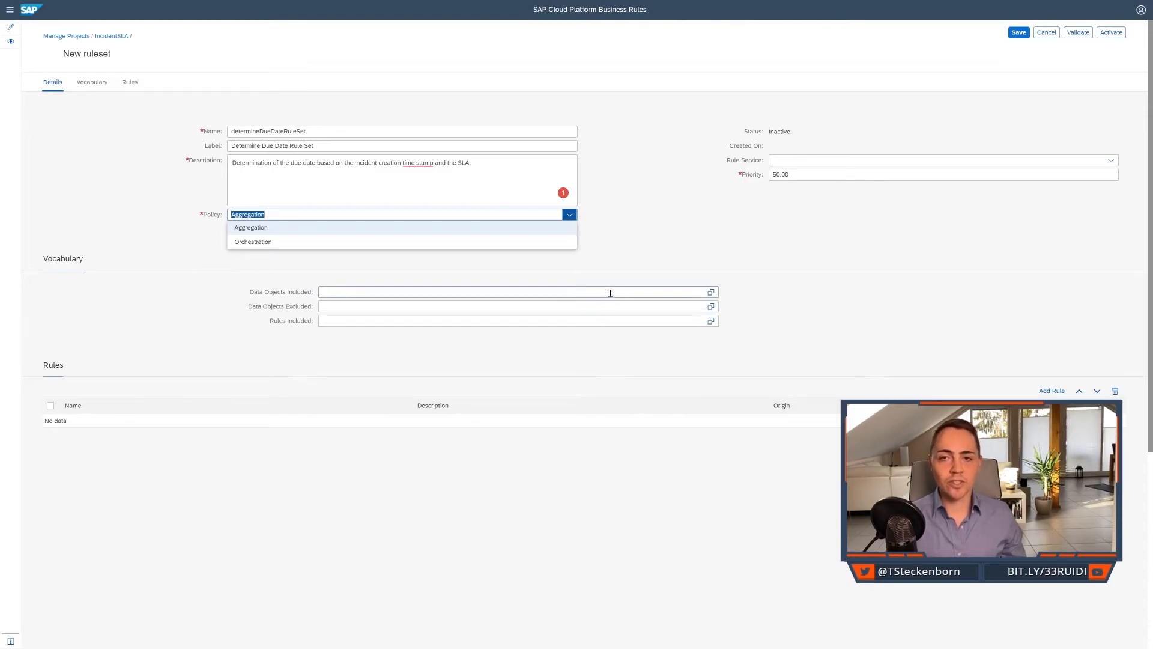
Set the ruleset's policy to Orchestration and assign it the rule service 'Determination of the incident due date'.
{"action": "left_click", "coordinate": [520, 242]}
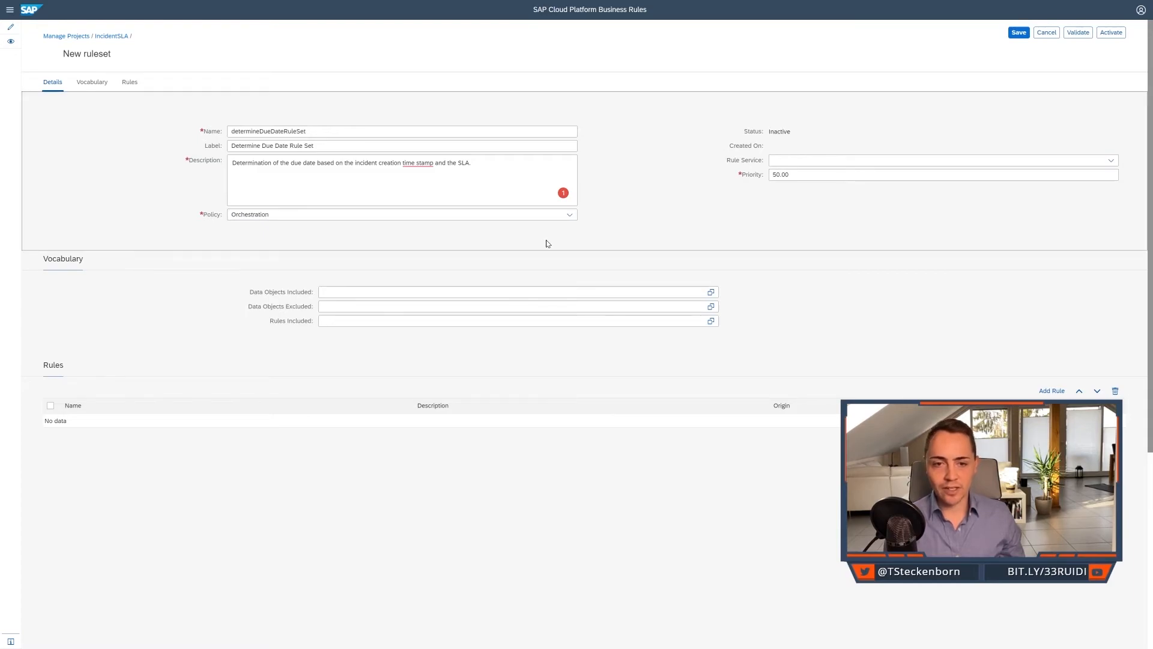
{"action": "left_click", "coordinate": [1110, 163]}
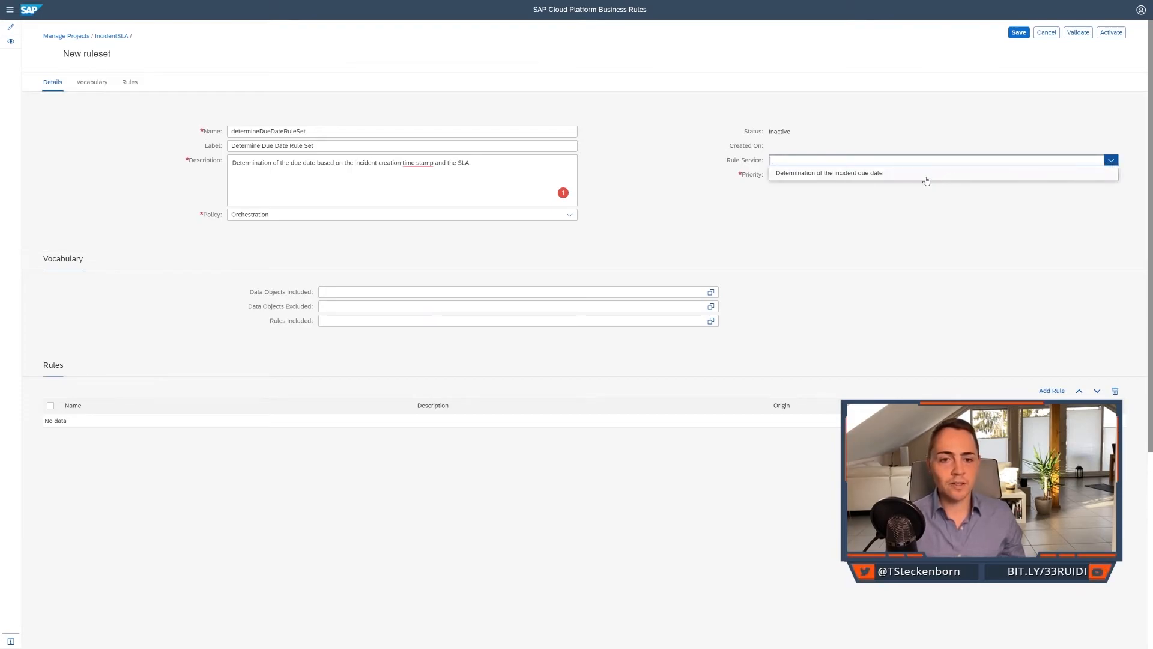
{"action": "left_click", "coordinate": [895, 174]}
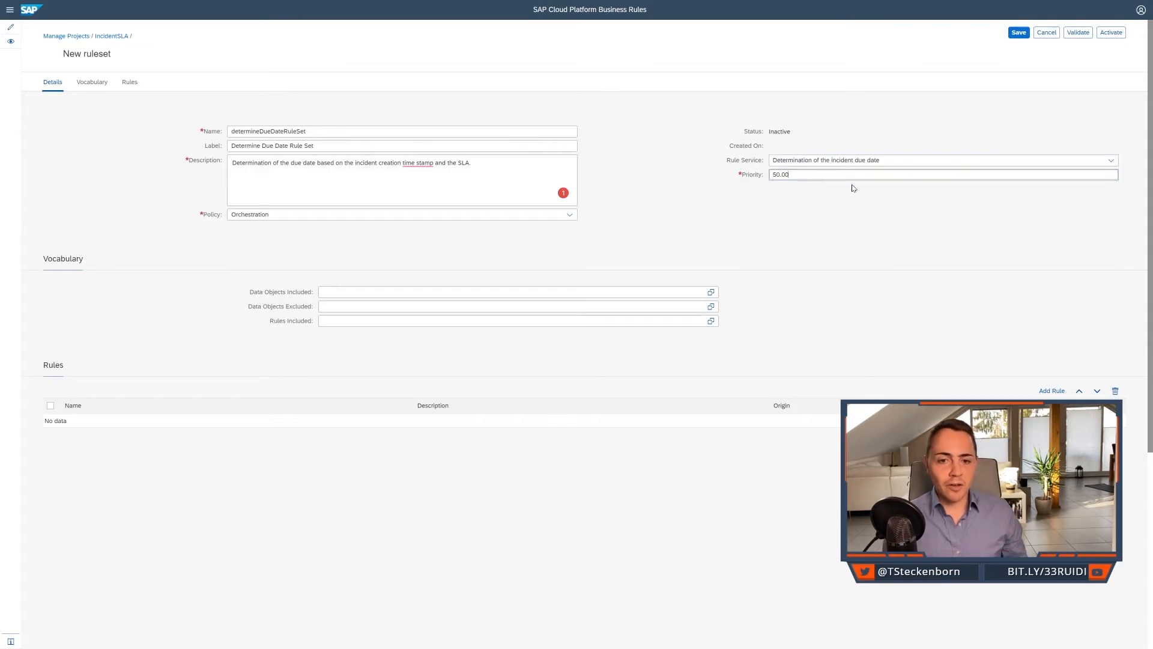
{"action": "left_click", "coordinate": [851, 175]}
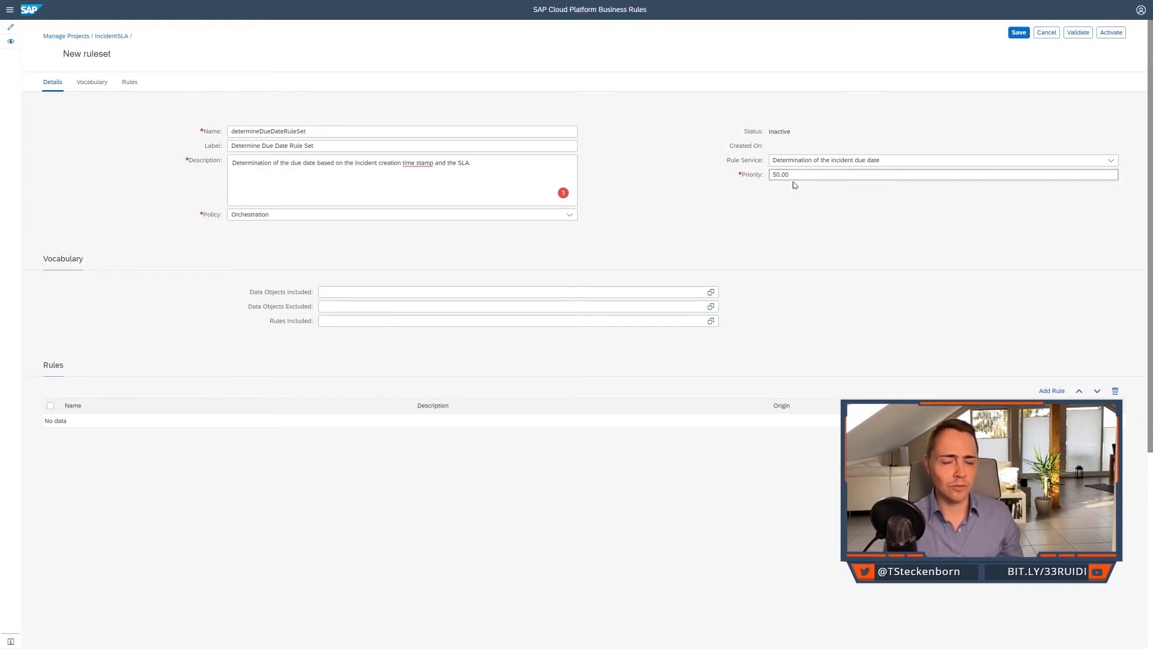
{"action": "left_click", "coordinate": [796, 202]}
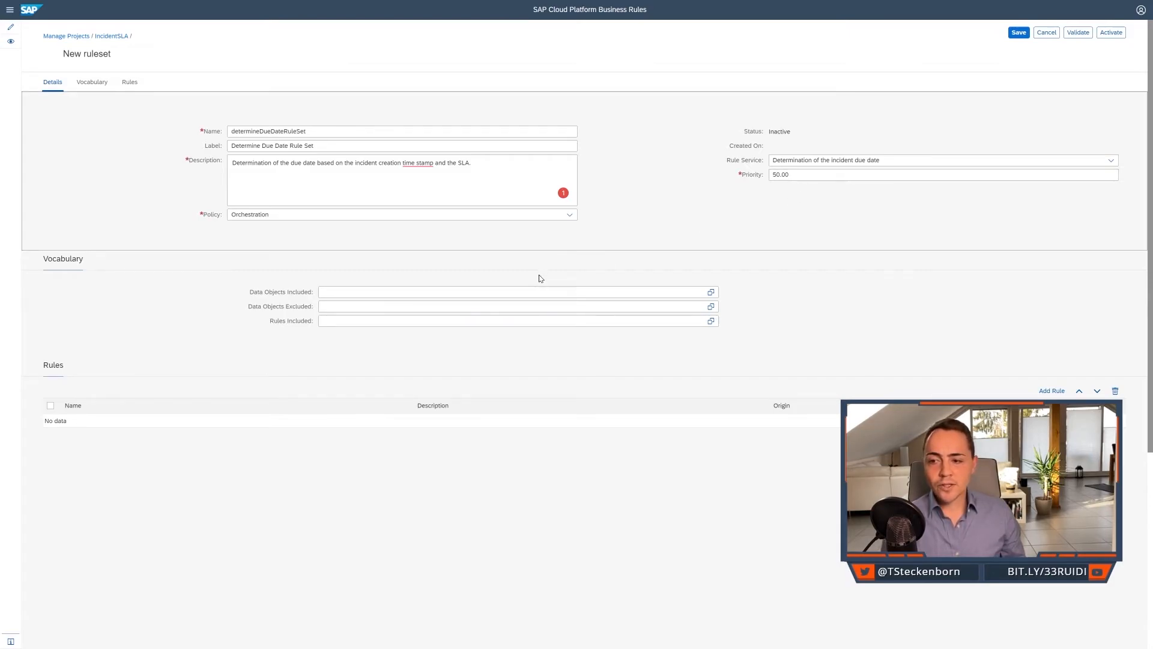
Include the Service Level Agreement data object in the ruleset's vocabulary.
{"action": "left_click", "coordinate": [711, 291]}
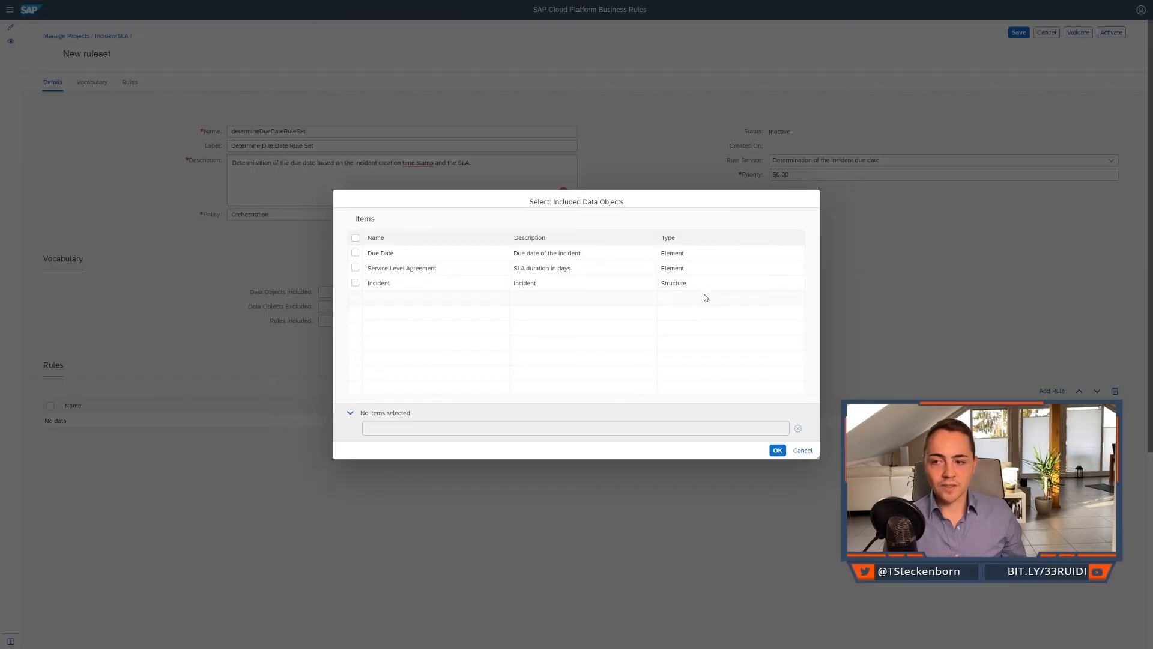
{"action": "left_click", "coordinate": [355, 268]}
{"action": "left_click", "coordinate": [779, 453]}
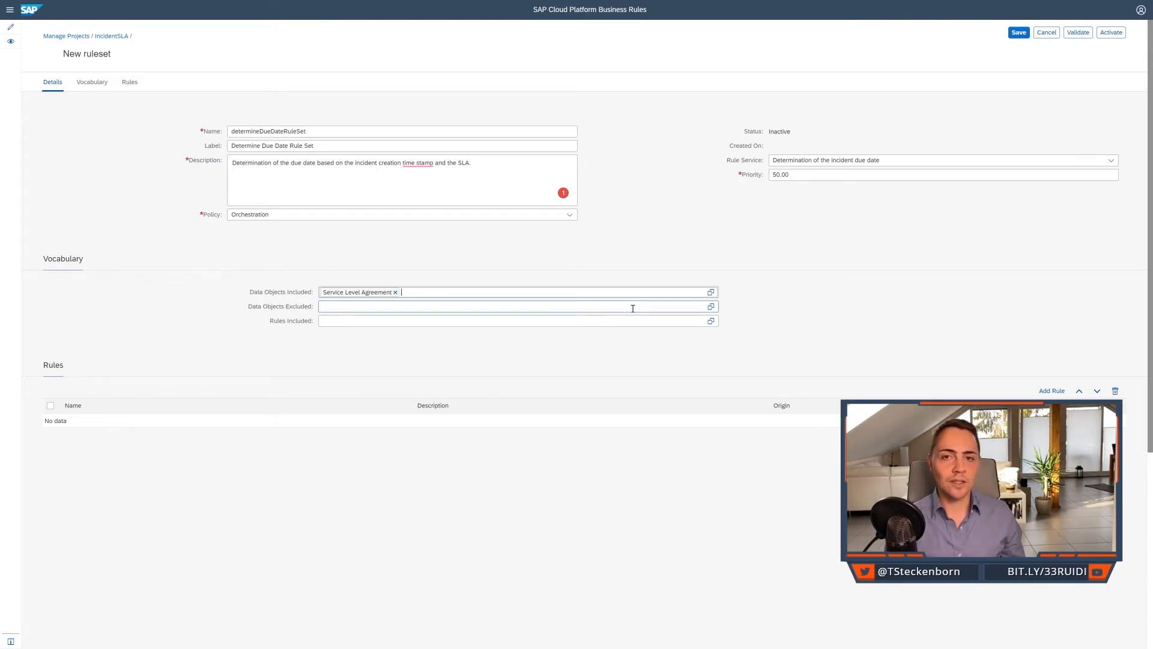
{"action": "left_click", "coordinate": [586, 261]}
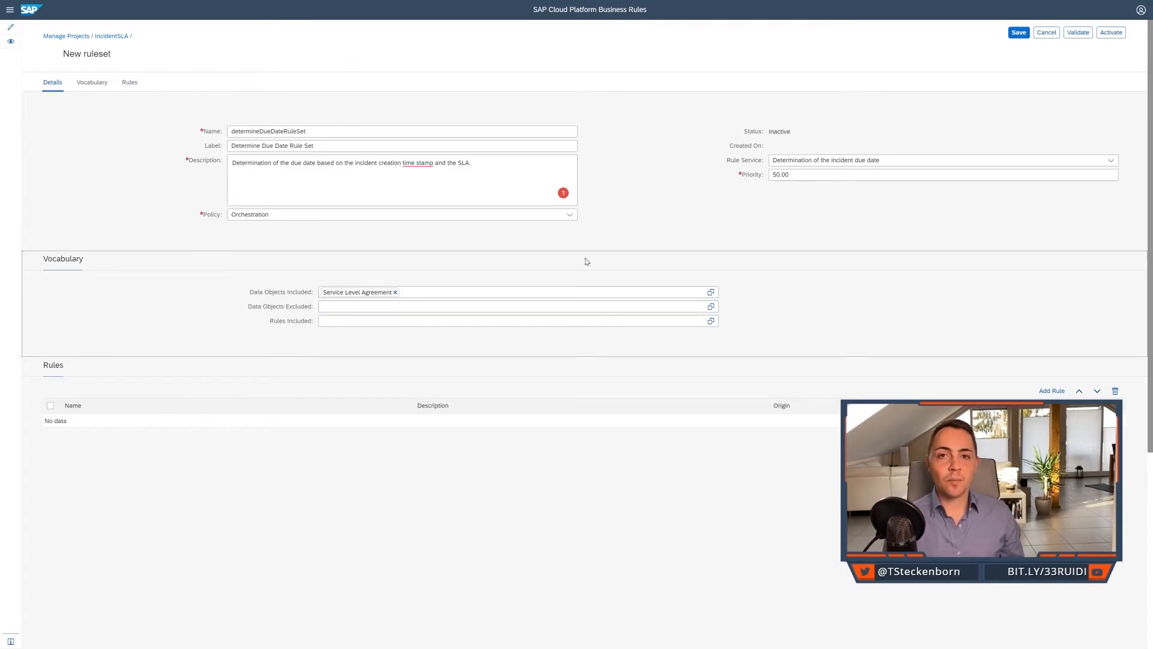
Add the rules Determine SLA Agreement and Determination of Due Date to the ruleset, in that order, and activate the ruleset.
{"action": "left_click", "coordinate": [1061, 391]}
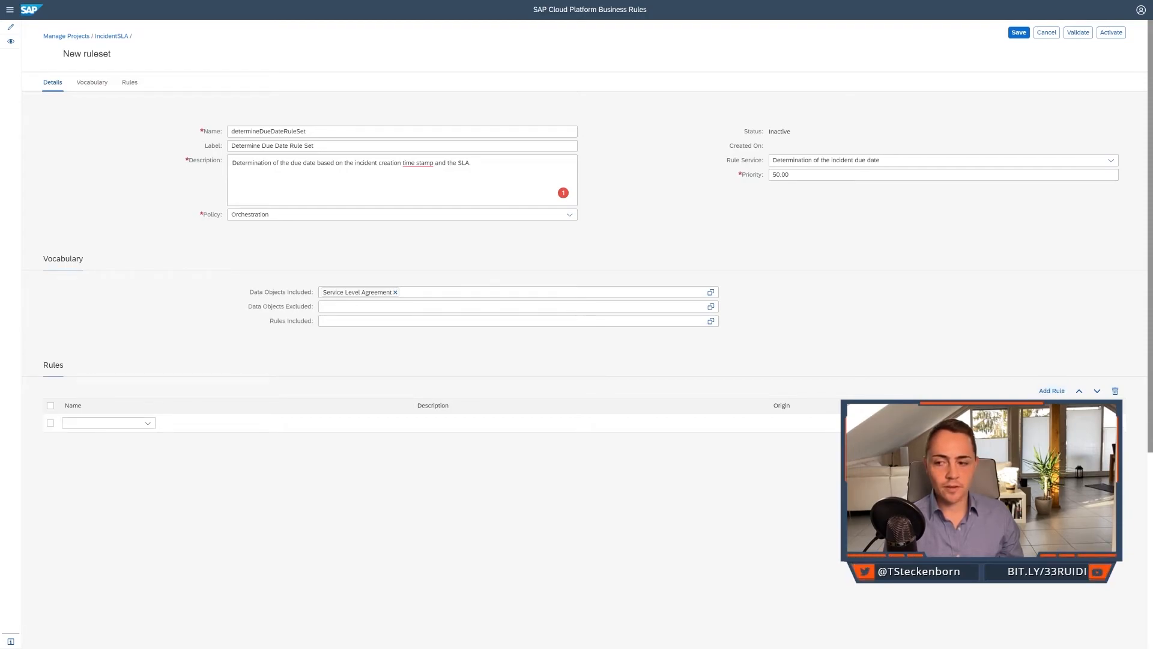
{"action": "left_click", "coordinate": [147, 423]}
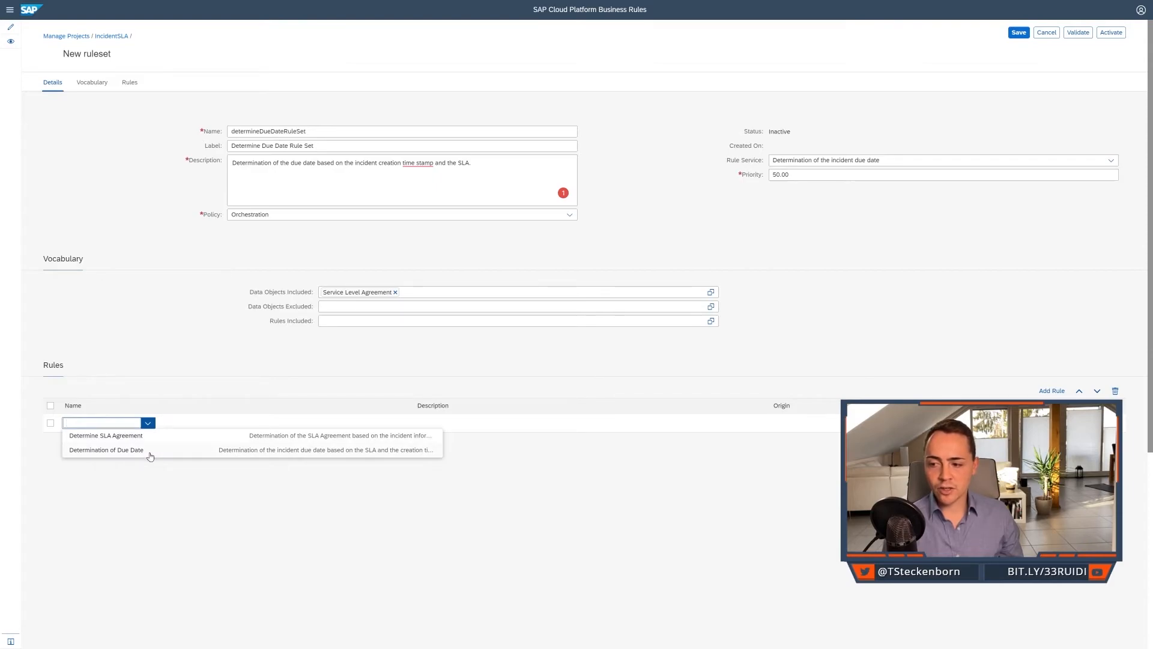
{"action": "left_click", "coordinate": [106, 450]}
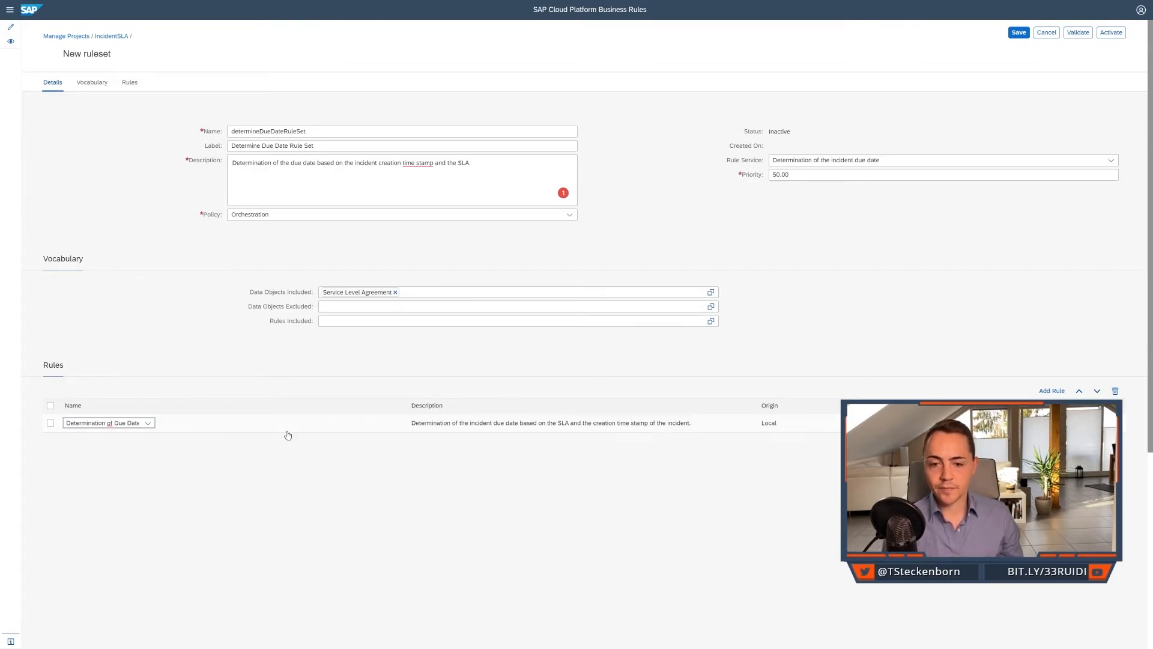
{"action": "left_click", "coordinate": [1052, 391]}
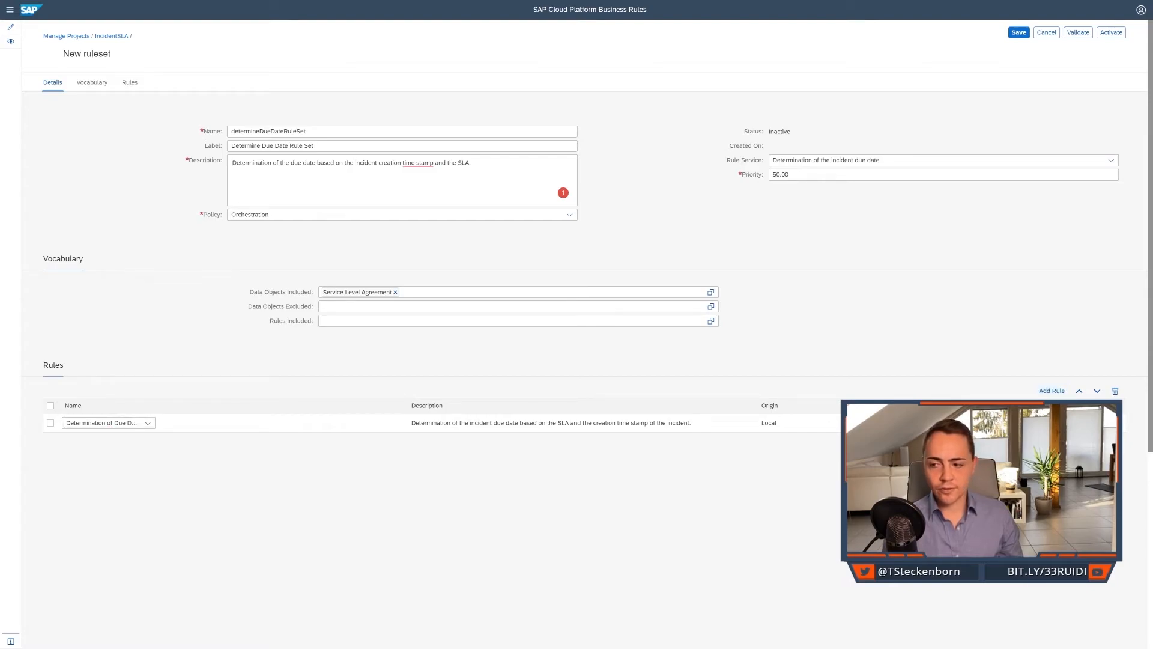
{"action": "left_click", "coordinate": [153, 424]}
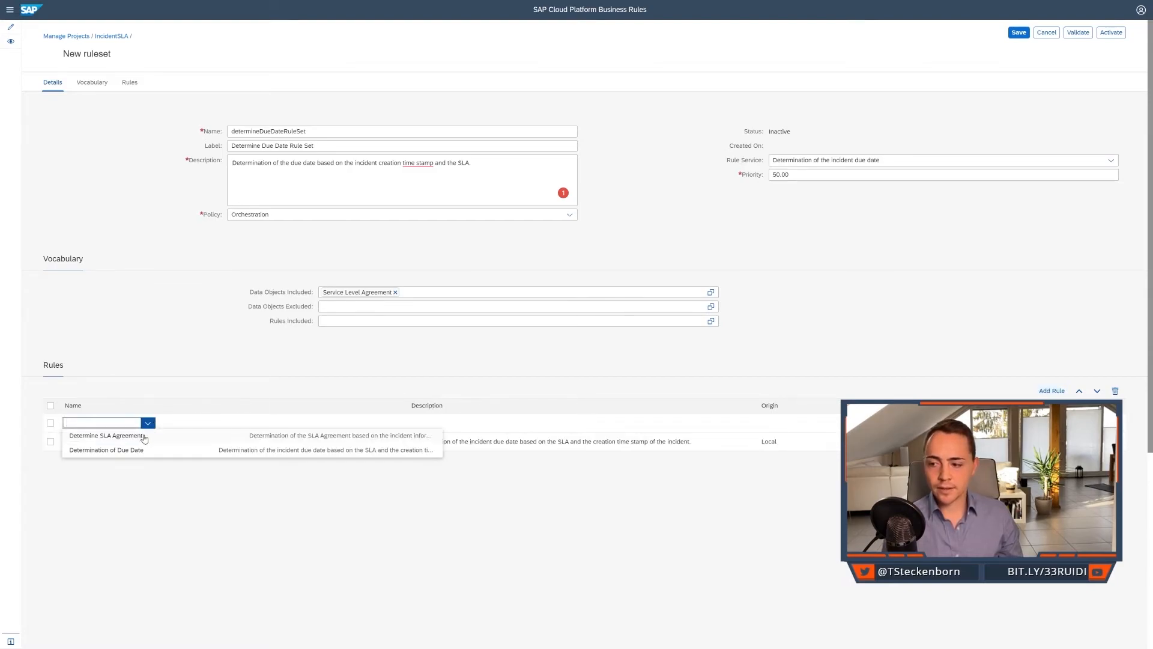
{"action": "left_click", "coordinate": [141, 439]}
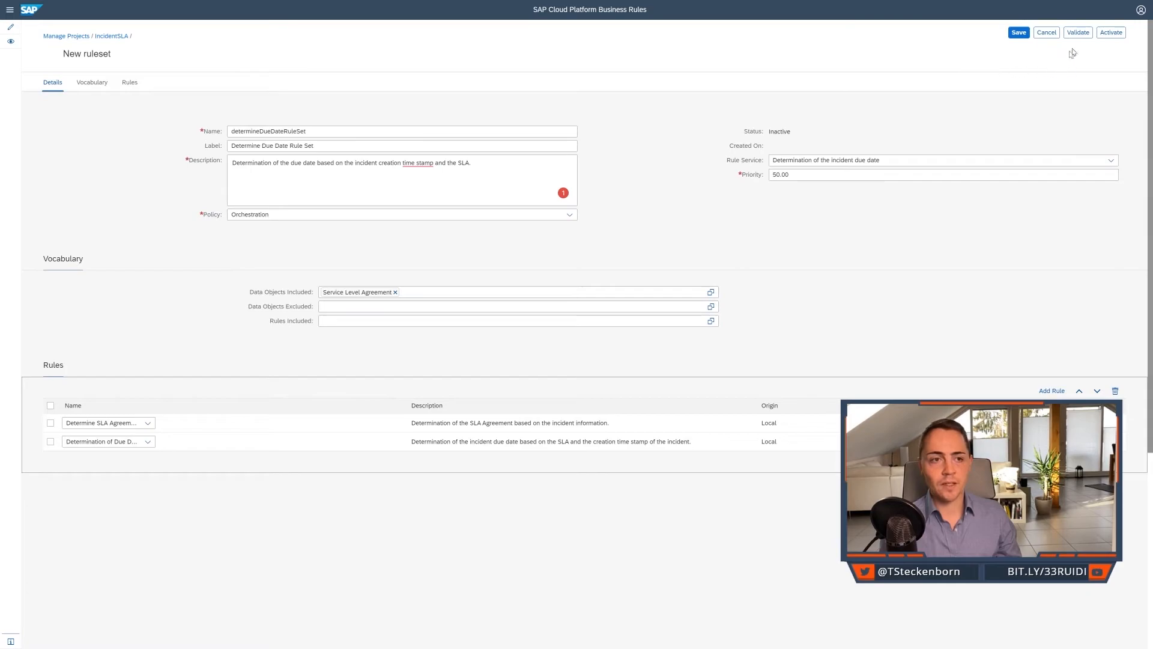
{"action": "left_click", "coordinate": [1109, 38]}
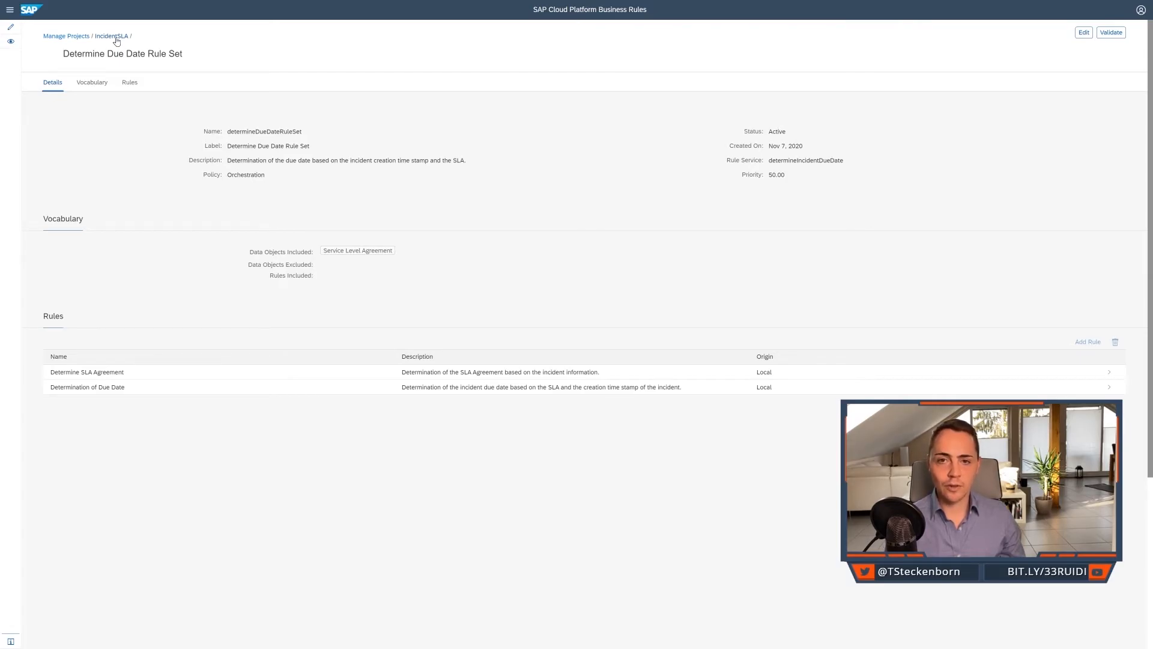
Return to the IncidentSLA project and deploy the determineIncidentDueDate rule service.
{"action": "left_click", "coordinate": [115, 37]}
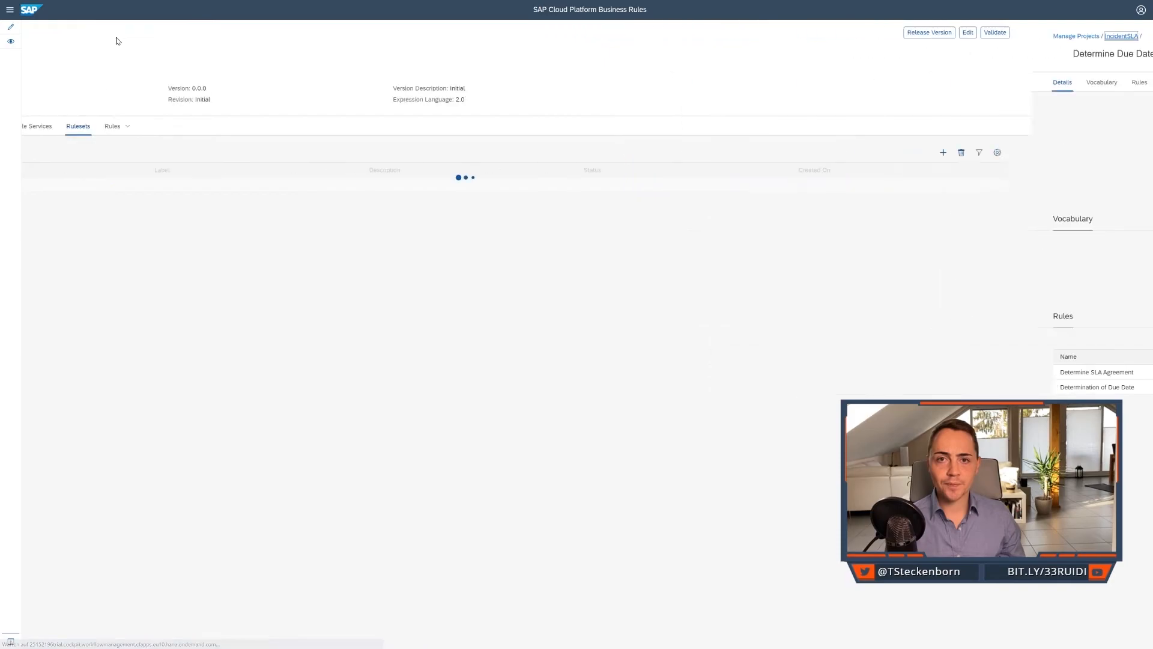
{"action": "left_click", "coordinate": [154, 127]}
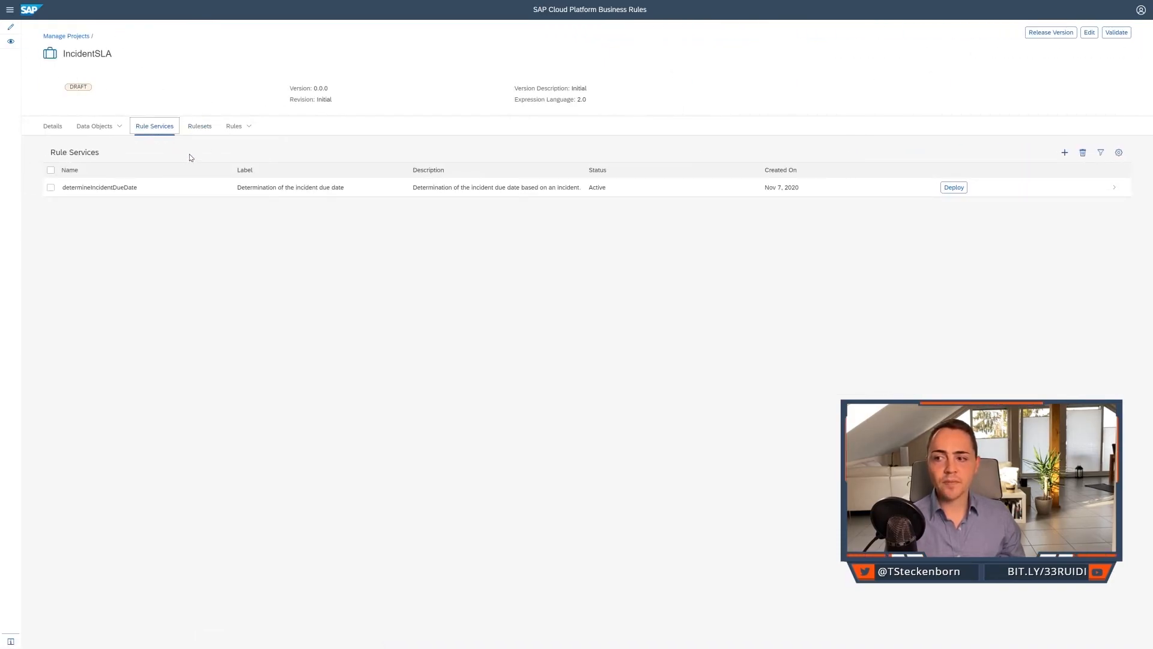
{"action": "left_click", "coordinate": [952, 189]}
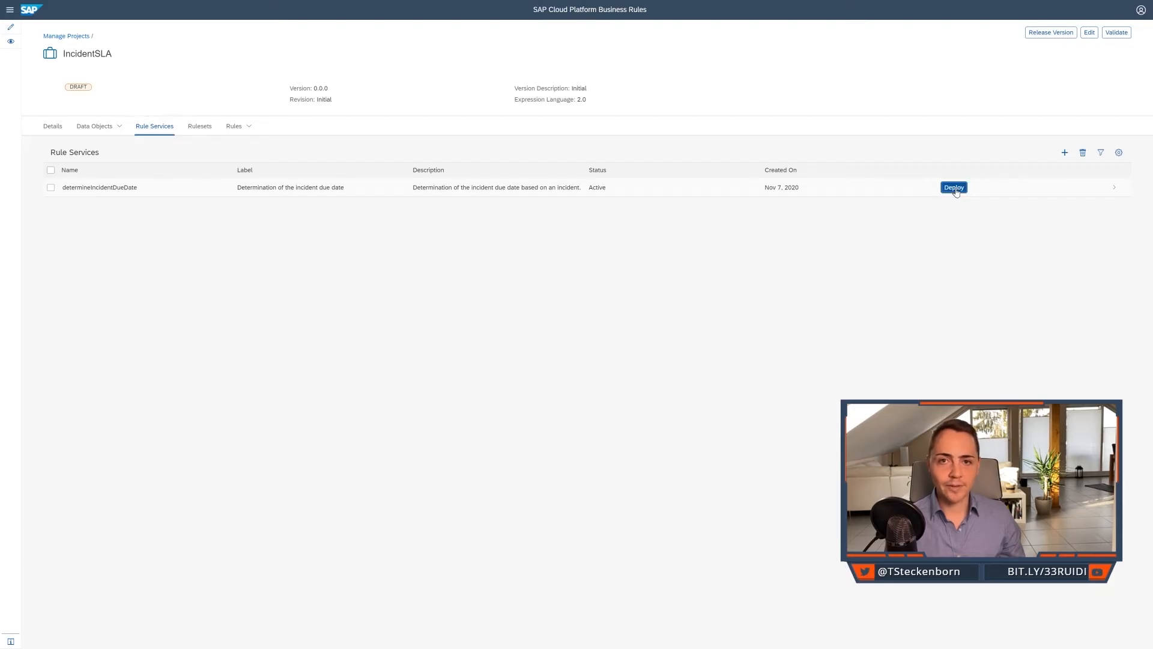
{"action": "left_click", "coordinate": [556, 323]}
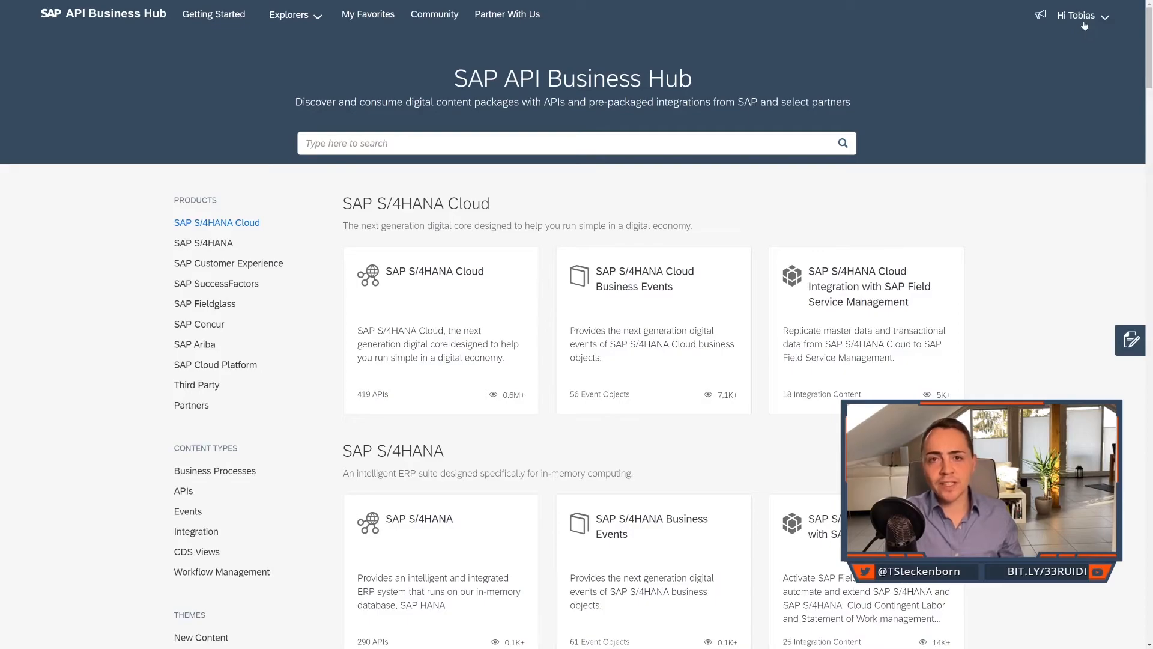
In SAP API Business Hub, search for 'Business Rules' and open version v2 of the Rule Execution API for Cloud Foundry.
{"action": "left_click", "coordinate": [712, 134]}
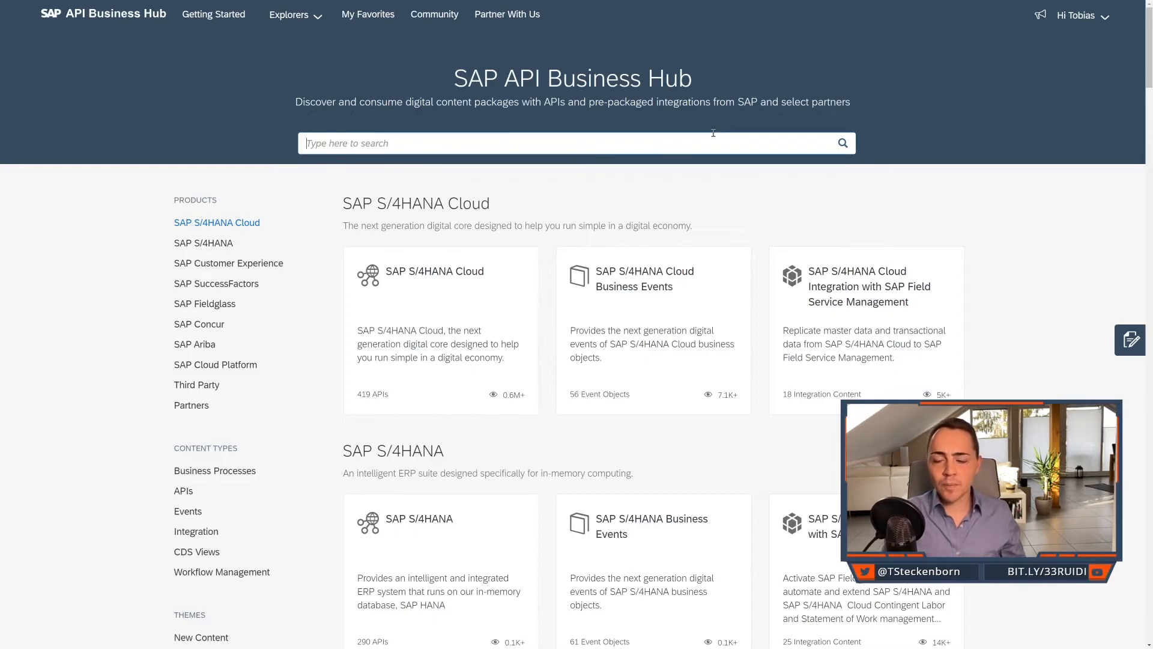
{"action": "type", "text": "Business Rules"}
{"action": "key", "text": "Return"}
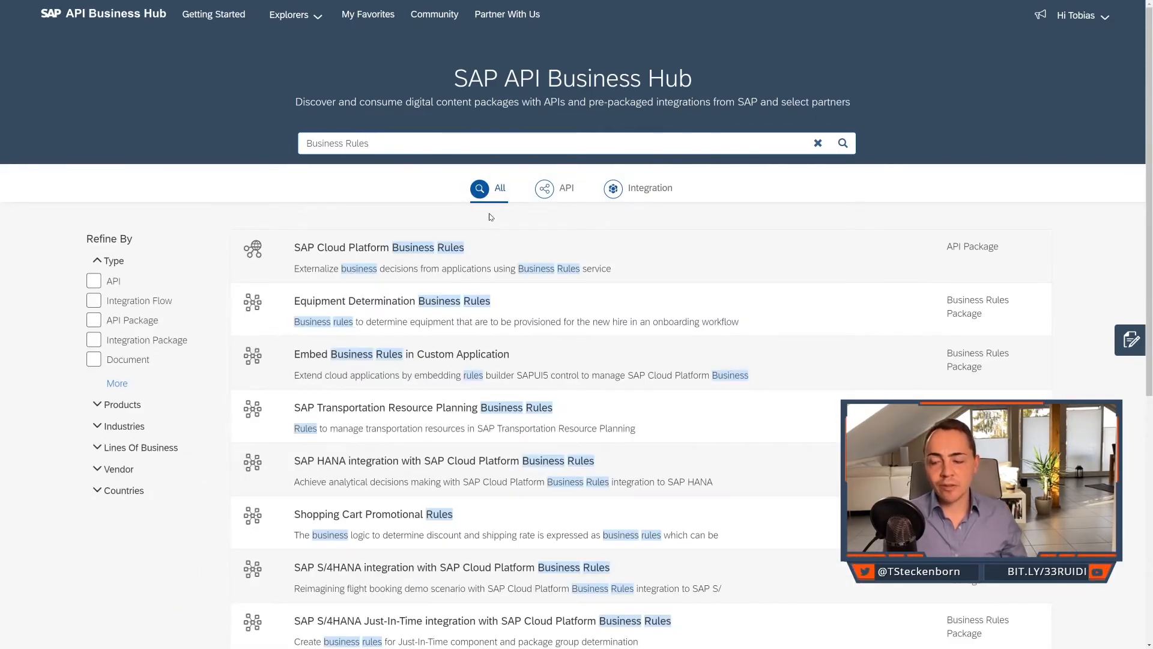
{"action": "left_click", "coordinate": [403, 247]}
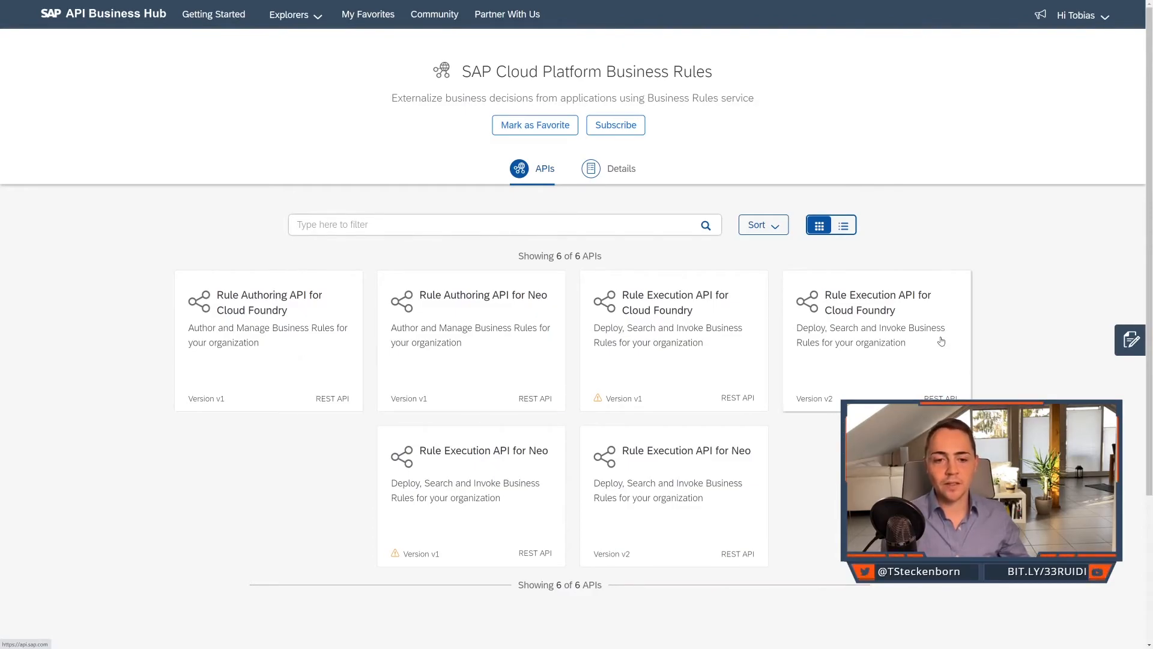
{"action": "left_click", "coordinate": [912, 305]}
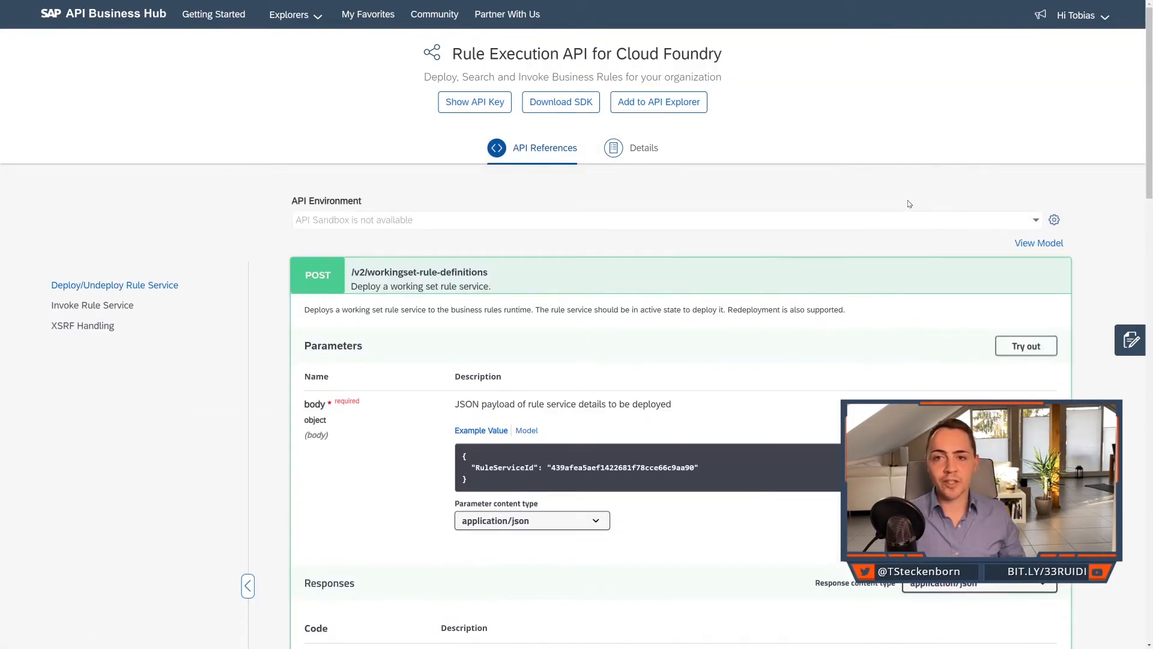
Start configuring a new environment for the Rule Execution API and fill in its display name.
{"action": "left_click", "coordinate": [1054, 220]}
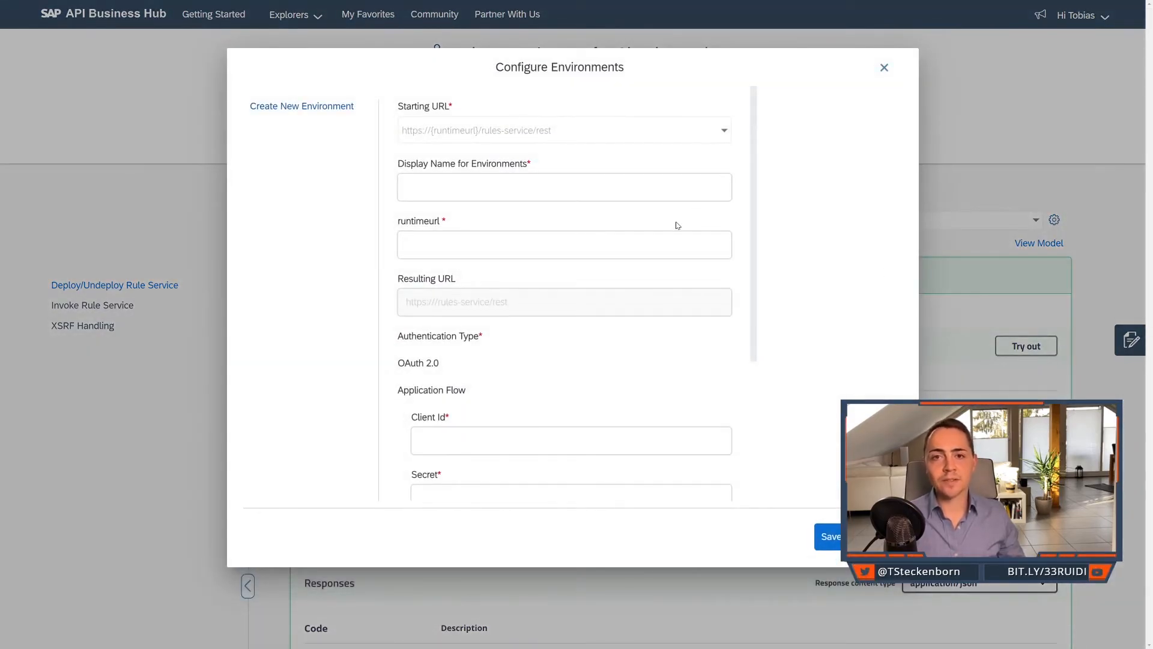
{"action": "left_click", "coordinate": [670, 190]}
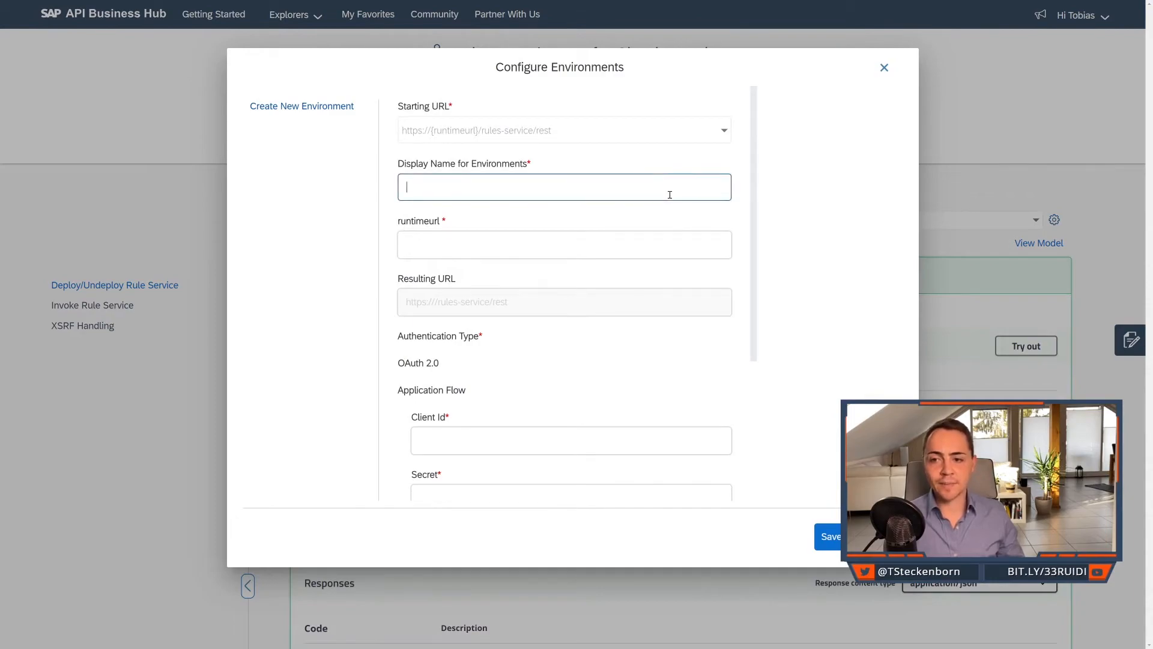
{"action": "type", "text": "Cours"}
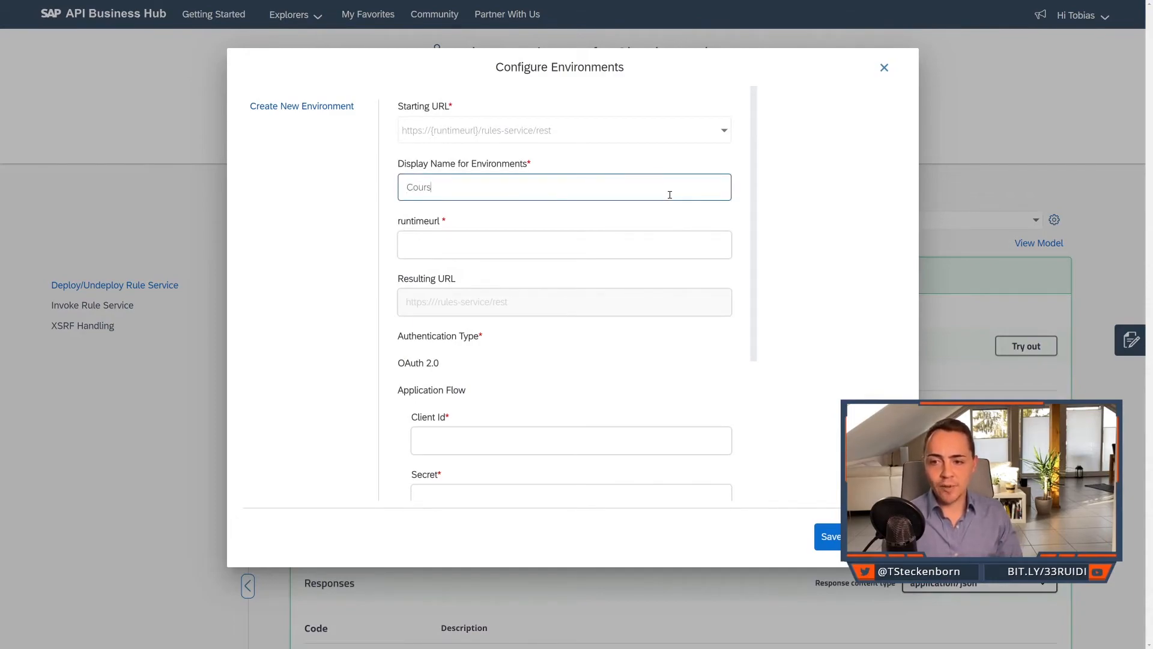
{"action": "left_click", "coordinate": [631, 251]}
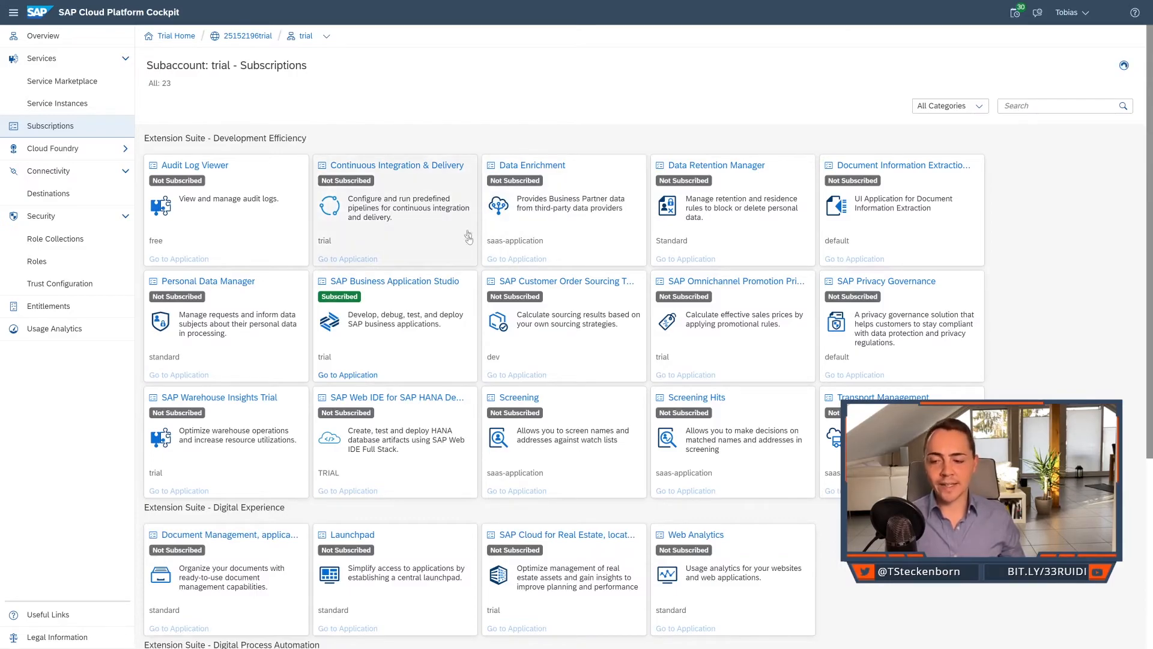
Switch to SAP Cloud Platform Cockpit and open the details of the wm_businessrules service instance in the trial subaccount.
{"action": "scroll", "coordinate": [468, 241], "scroll_direction": "down", "scroll_amount": 2}
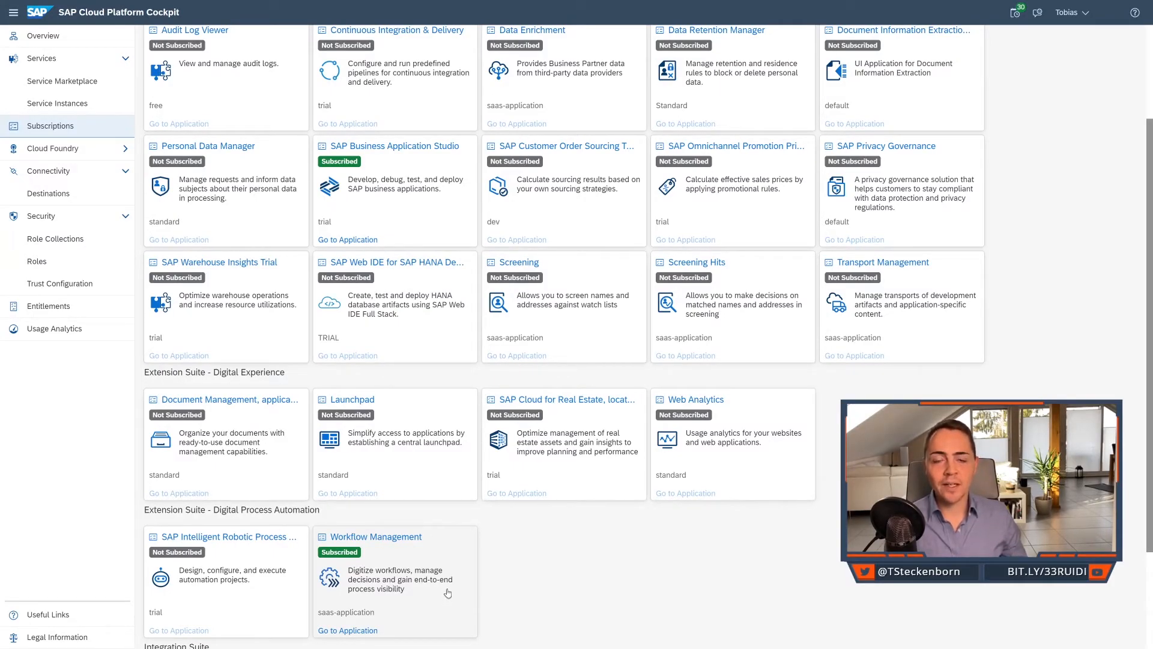
{"action": "scroll", "coordinate": [436, 505], "scroll_direction": "up", "scroll_amount": 2}
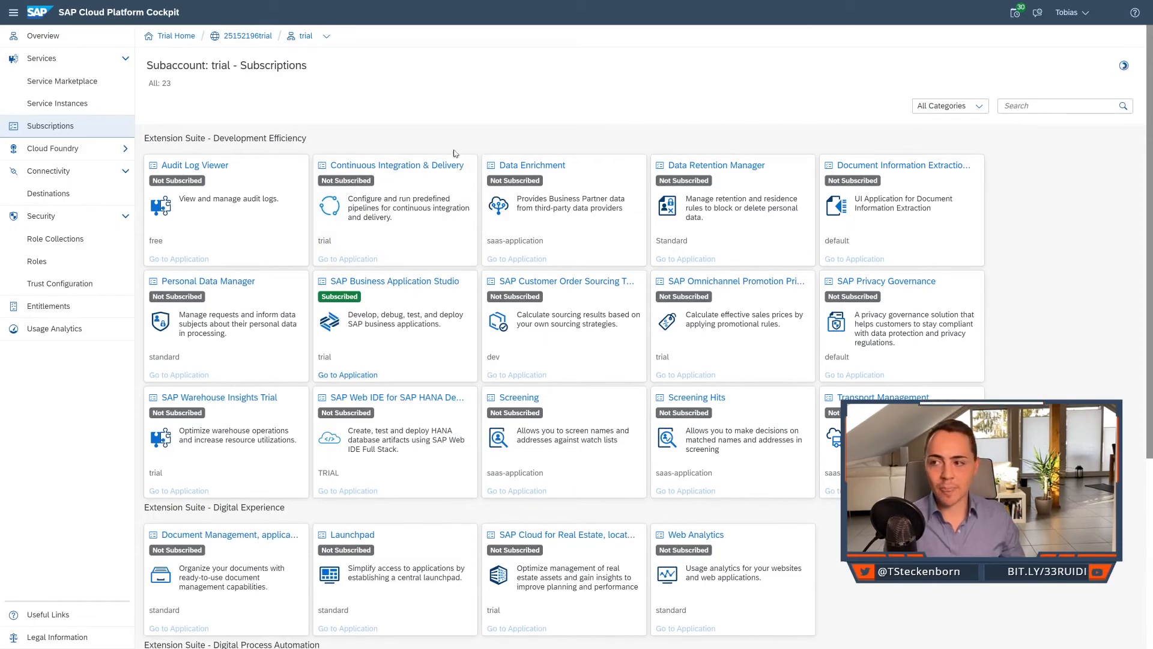
{"action": "left_click", "coordinate": [100, 108]}
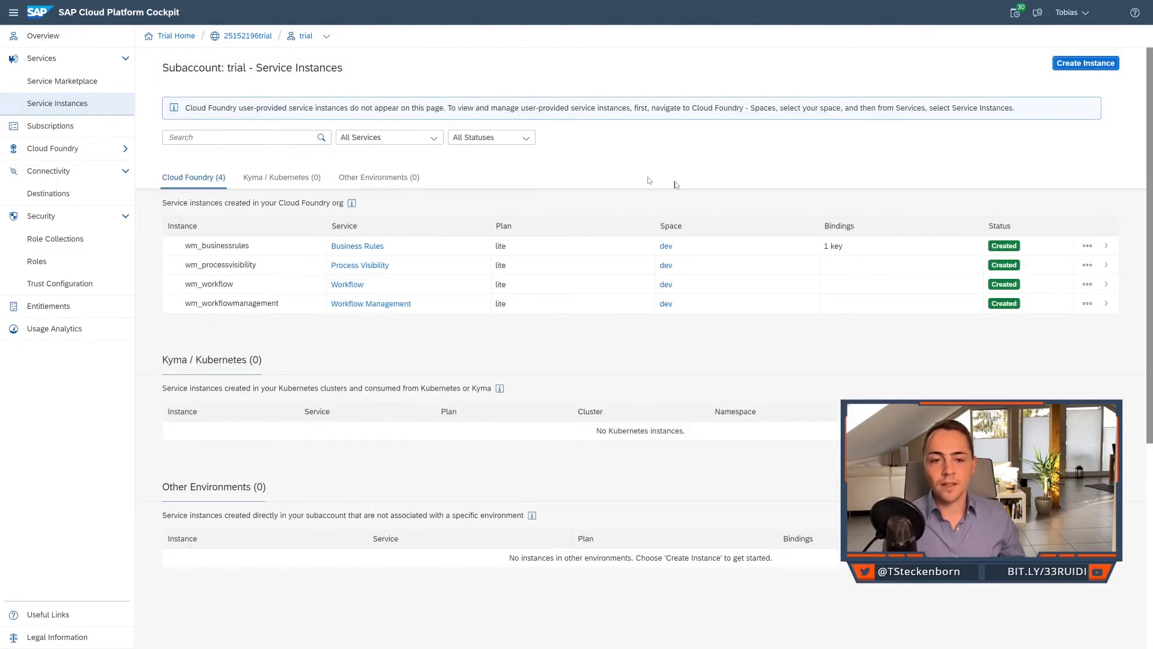
{"action": "left_click", "coordinate": [783, 253]}
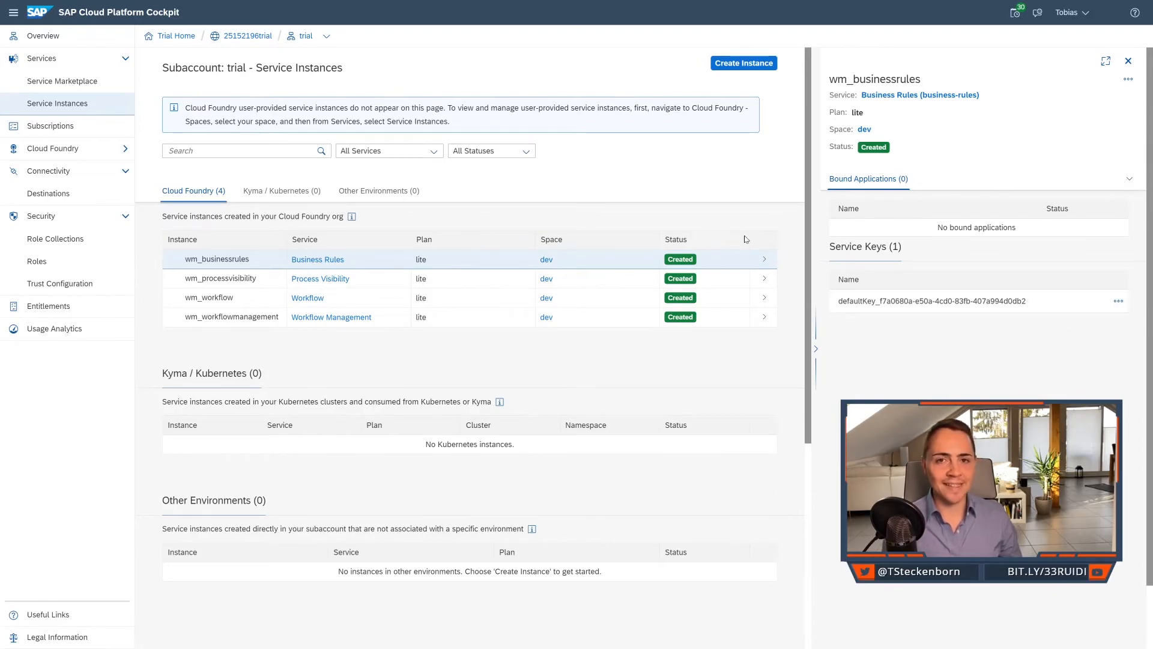
View the wm_businessrules service key and copy its rule_runtime_url host, bpmruleruntime.cfapps.eu10.hana.ondemand.com, into the runtimeurl of the SAP API Business Hub environment.
{"action": "left_click", "coordinate": [1120, 302]}
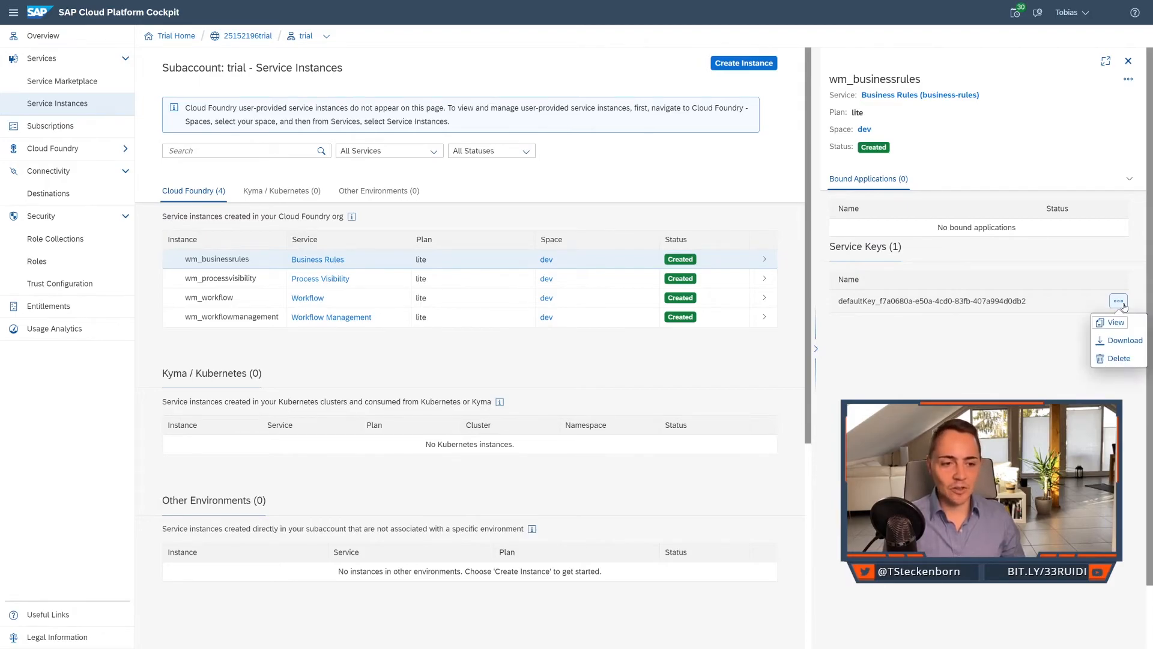
{"action": "left_click", "coordinate": [1114, 323]}
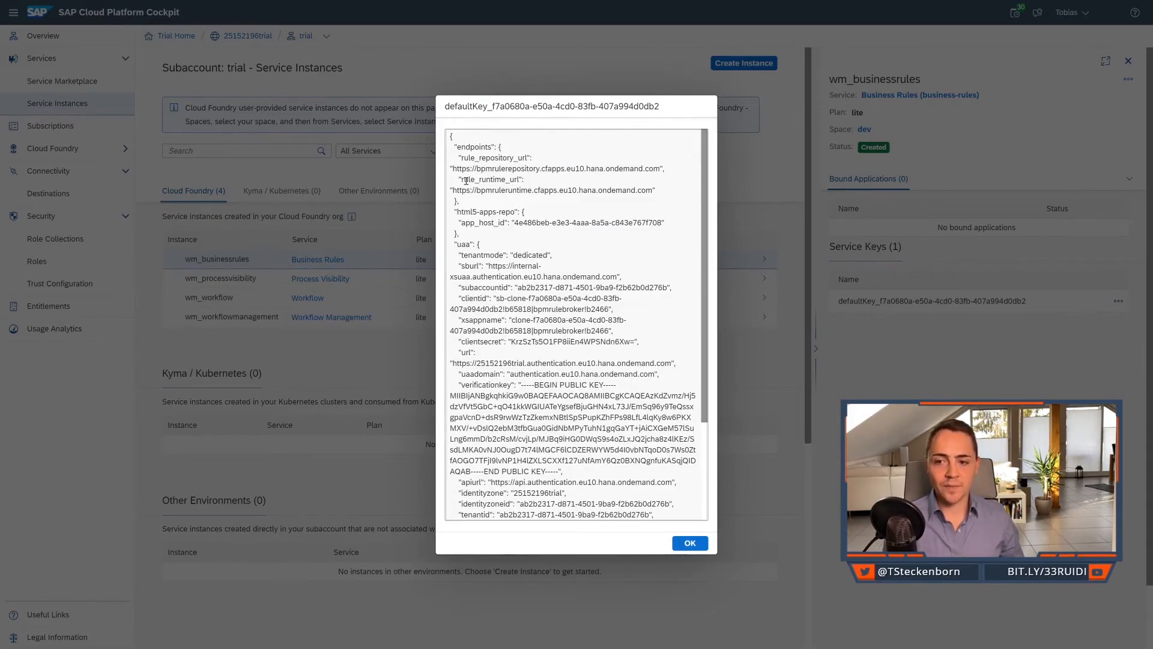
{"action": "left_click_drag", "start_coordinate": [460, 179], "coordinate": [527, 179]}
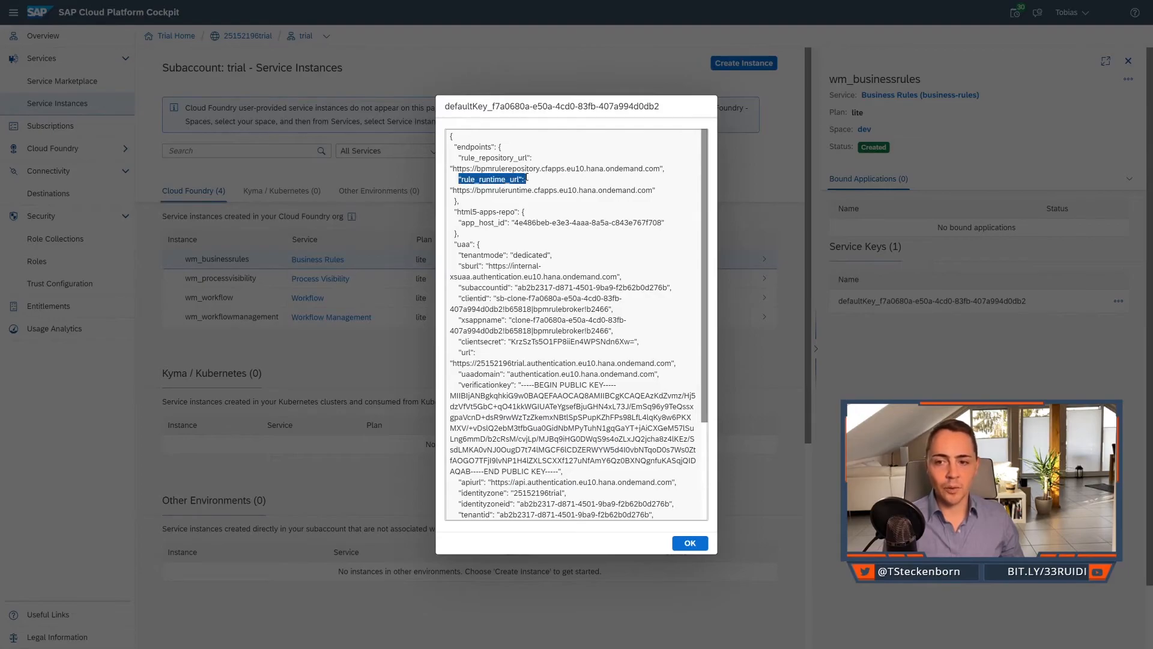
{"action": "left_click_drag", "start_coordinate": [476, 190], "coordinate": [652, 189]}
{"action": "key", "text": "ctrl+c"}
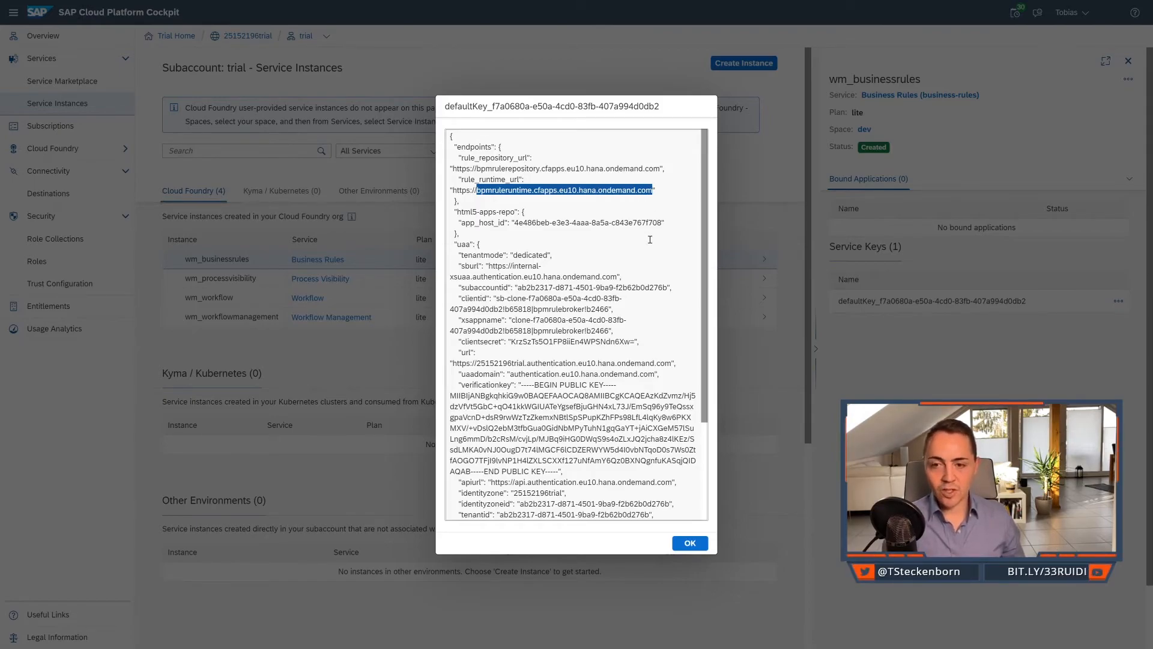
{"action": "key", "text": "ctrl+Tab"}
{"action": "key", "text": "ctrl+v"}
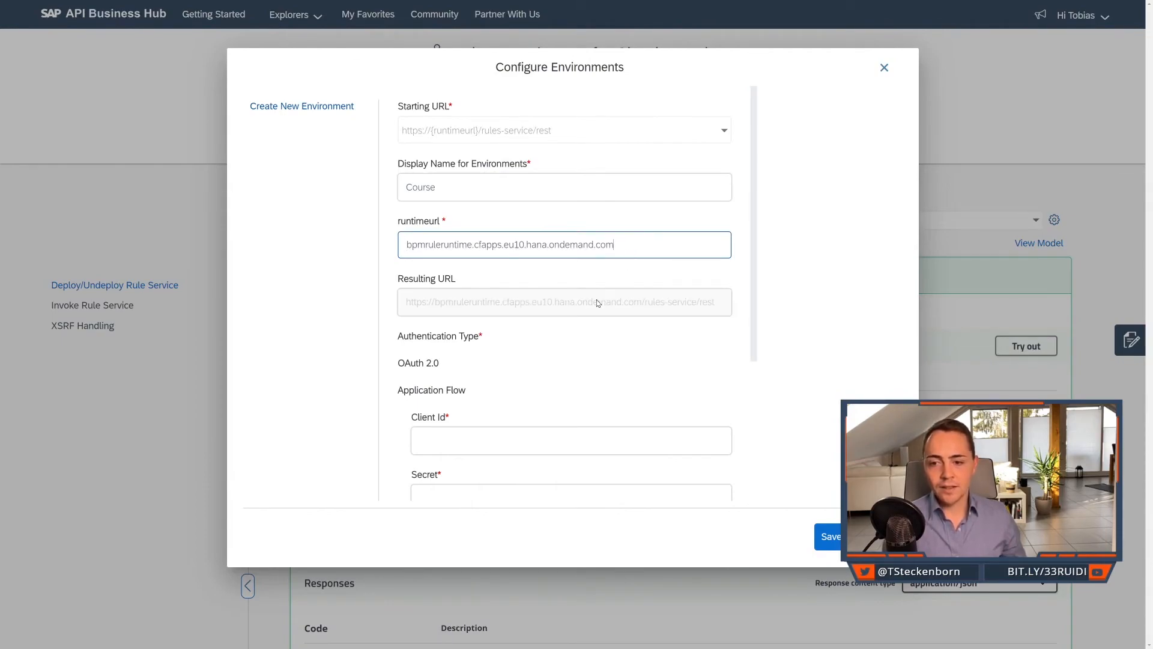
Copy the clientid value from the service key in SAP Cloud Platform Cockpit into the environment's Client Id in SAP API Business Hub.
{"action": "scroll", "coordinate": [601, 302], "scroll_direction": "down", "scroll_amount": 2}
{"action": "scroll", "coordinate": [553, 280], "scroll_direction": "down", "scroll_amount": 2}
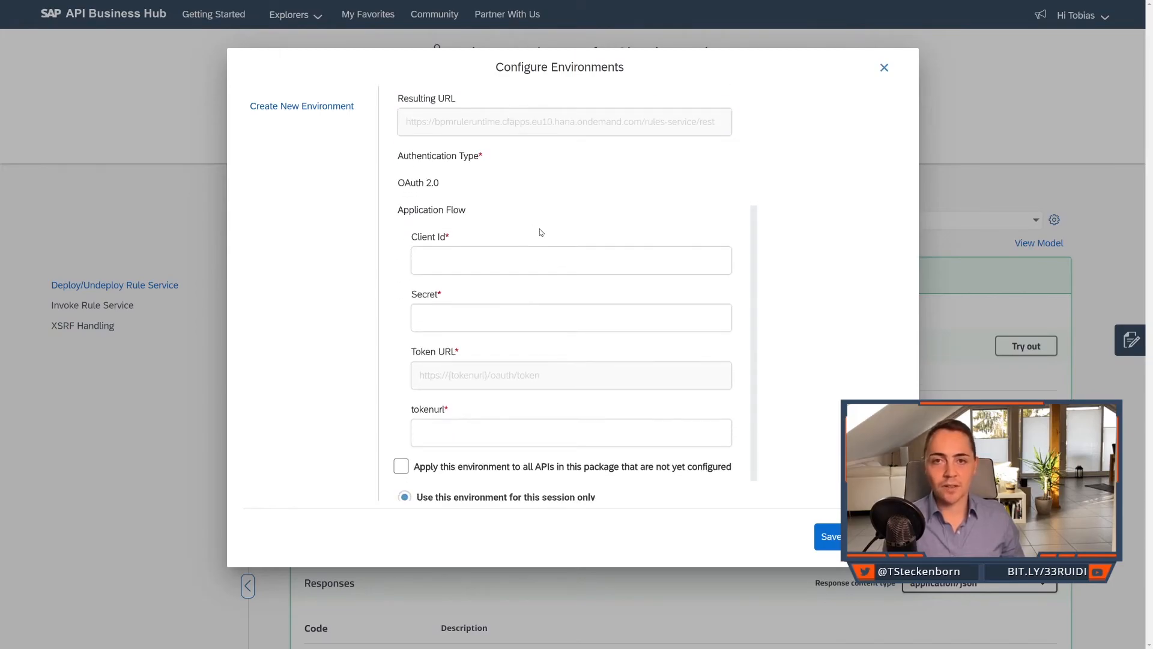
{"action": "left_click", "coordinate": [553, 255]}
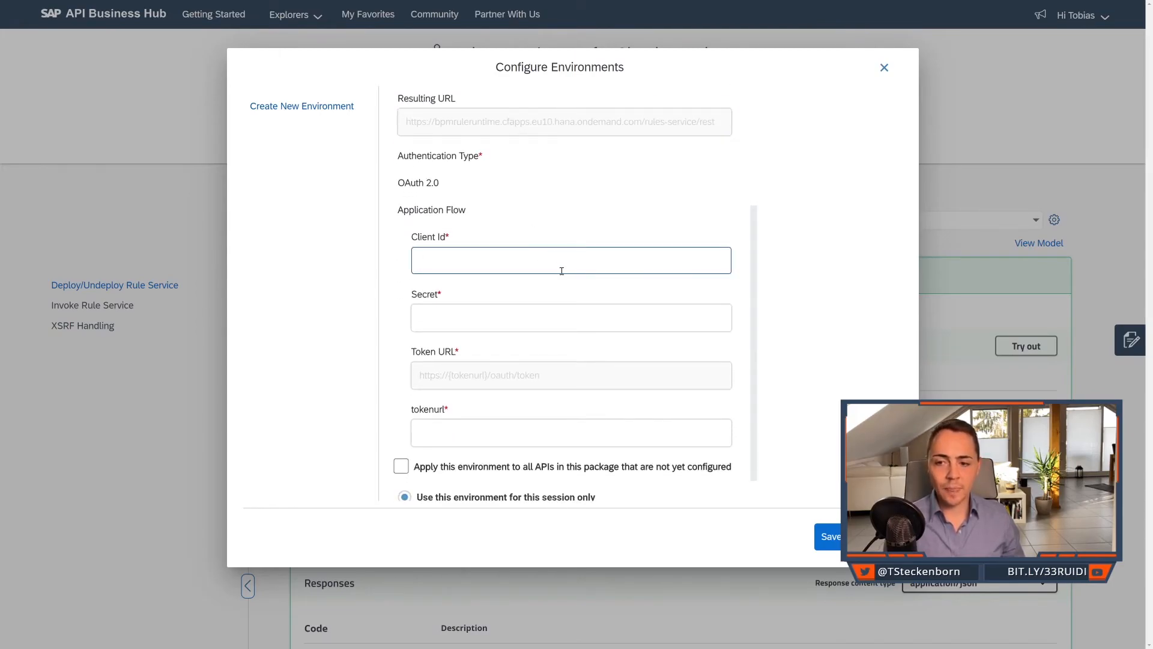
{"action": "key", "text": "ctrl+Tab"}
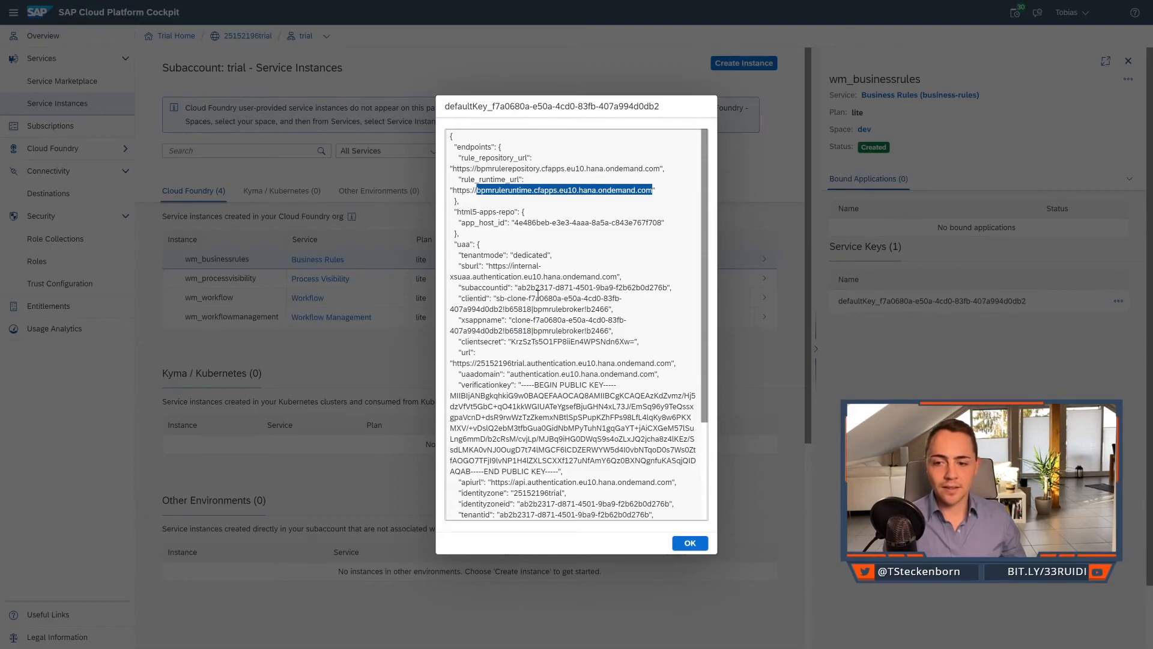
{"action": "left_click_drag", "start_coordinate": [496, 299], "coordinate": [609, 309]}
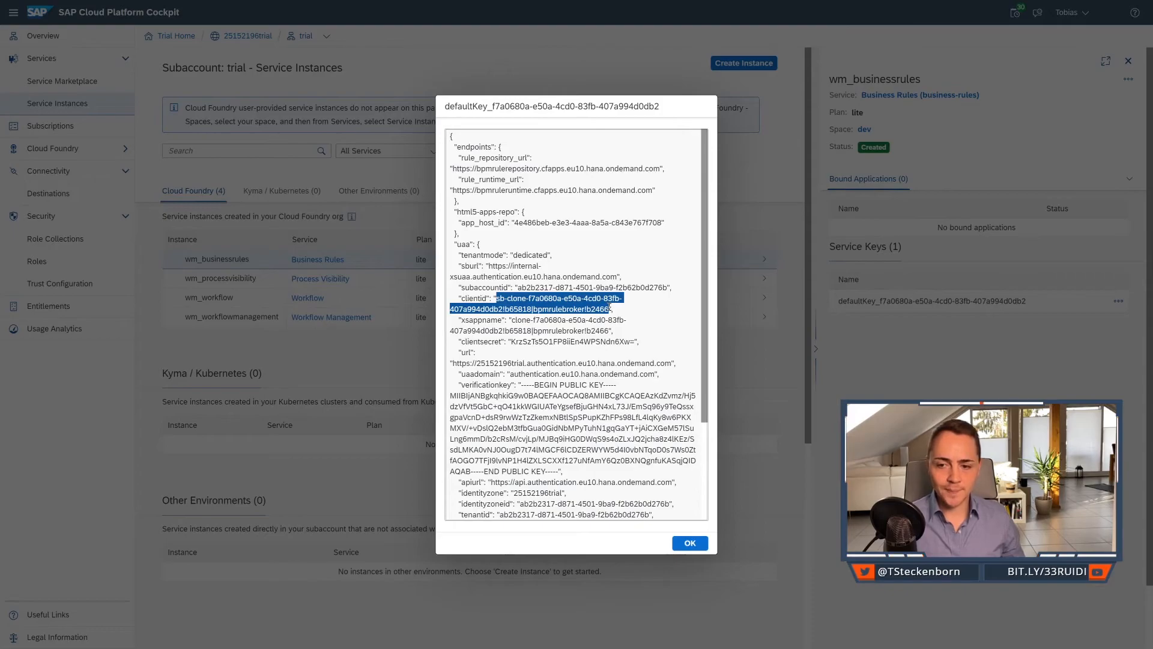
{"action": "key", "text": "ctrl+c"}
{"action": "key", "text": "ctrl+Tab"}
{"action": "key", "text": "ctrl+v"}
Copy the clientsecret from the service key in SAP Cloud Platform Cockpit into the environment's Secret in SAP API Business Hub.
{"action": "key", "text": "ctrl+Tab"}
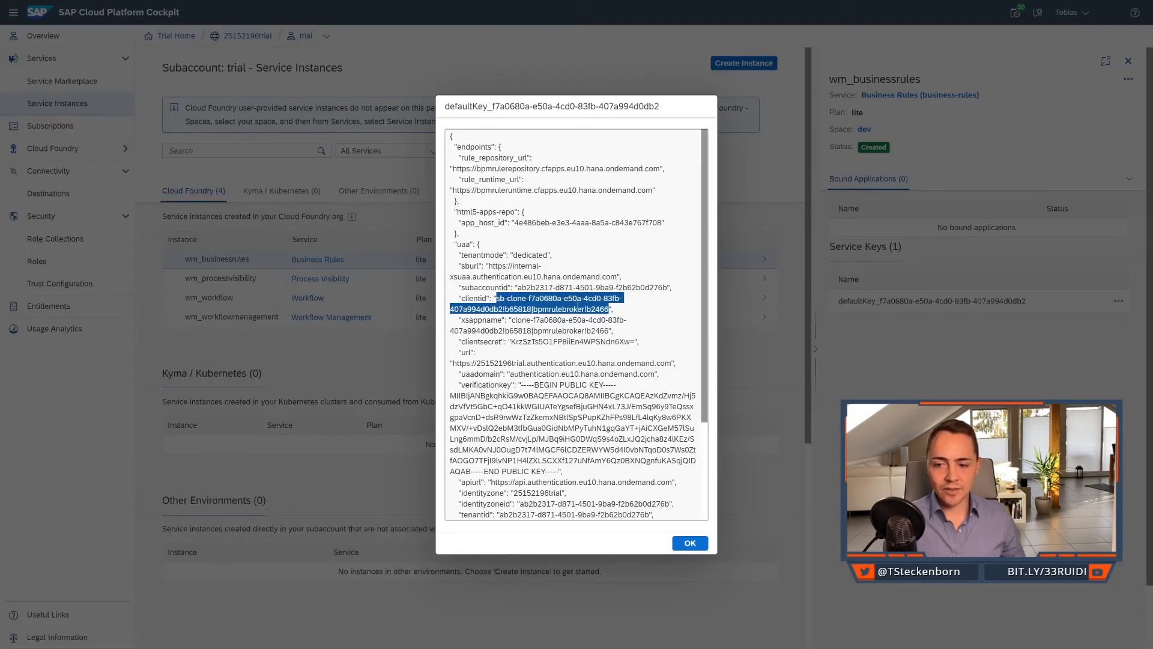
{"action": "left_click_drag", "start_coordinate": [510, 342], "coordinate": [638, 344]}
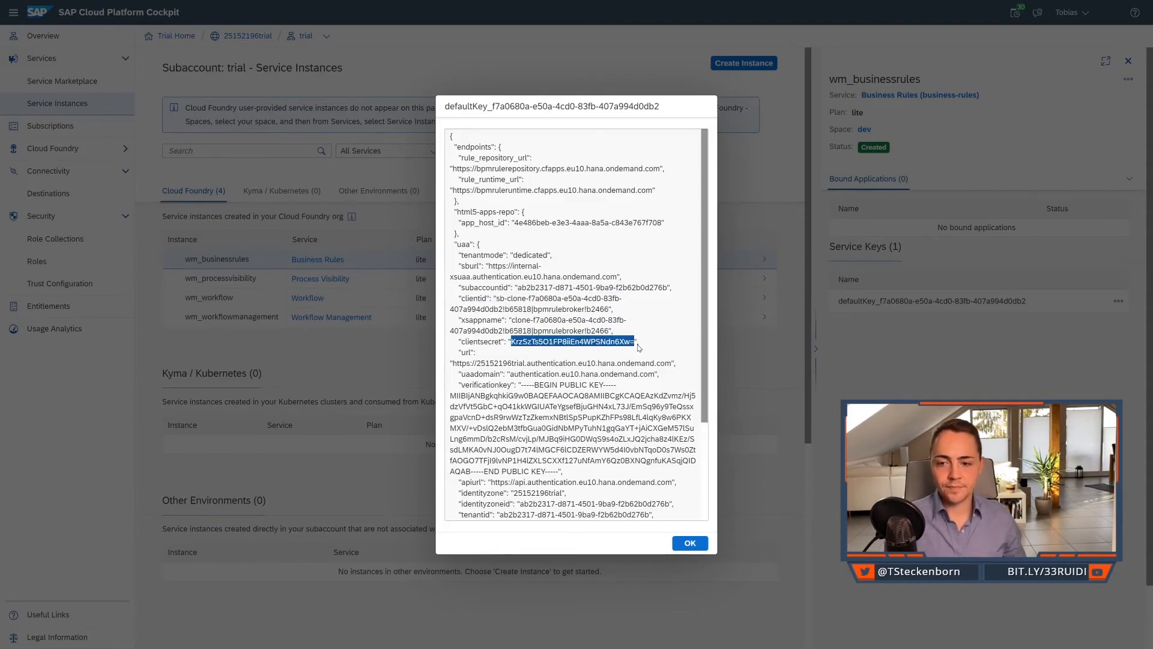
{"action": "key", "text": "ctrl+c"}
{"action": "key", "text": "ctrl+Tab"}
{"action": "left_click", "coordinate": [591, 318]}
{"action": "key", "text": "ctrl+v"}
{"action": "scroll", "coordinate": [589, 344], "scroll_direction": "down", "scroll_amount": 1}
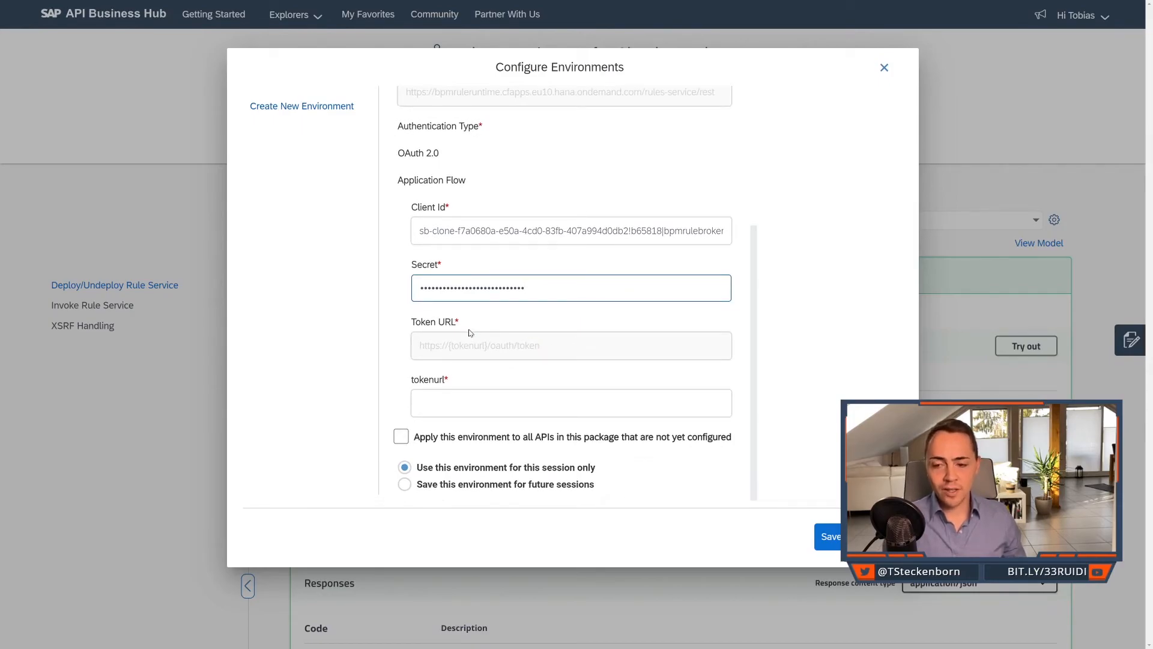
{"action": "key", "text": "ctrl+shift+Tab"}
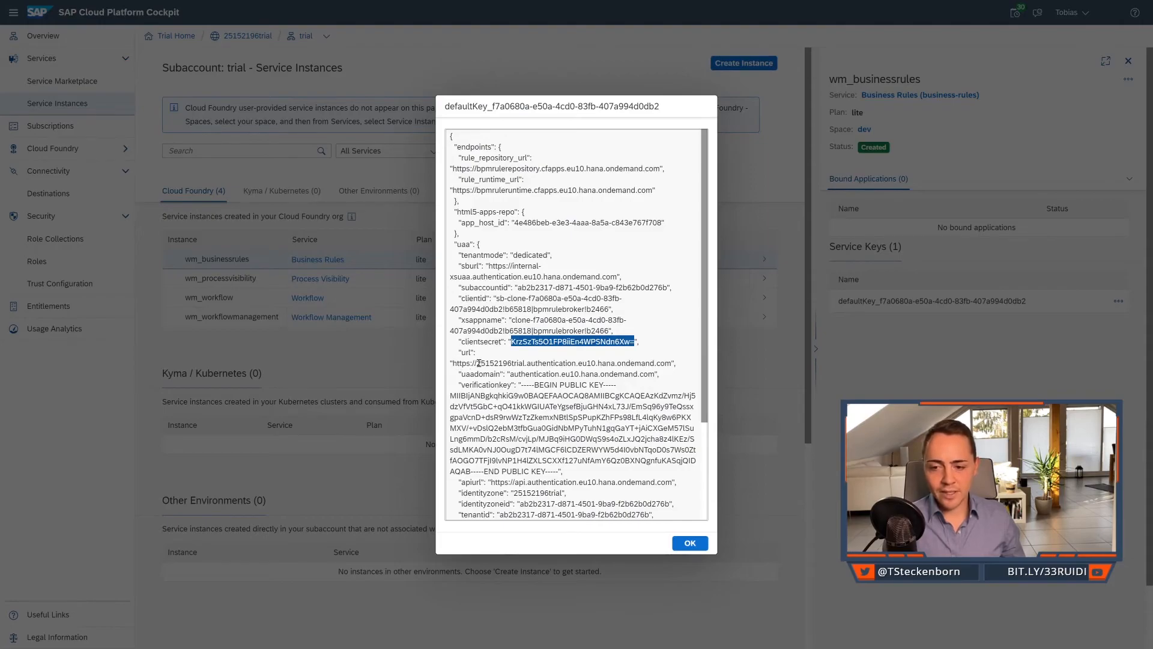
{"action": "left_click_drag", "start_coordinate": [477, 363], "coordinate": [672, 359]}
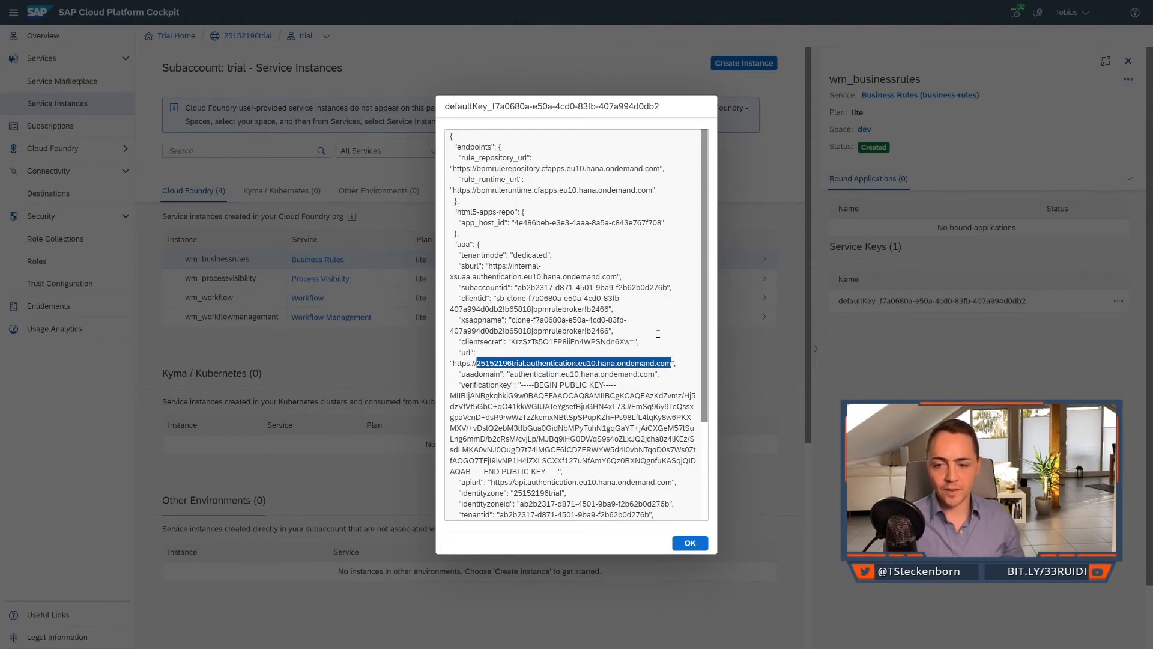
{"action": "key", "text": "ctrl+Tab"}
{"action": "left_click", "coordinate": [589, 401]}
{"action": "key", "text": "ctrl+v"}
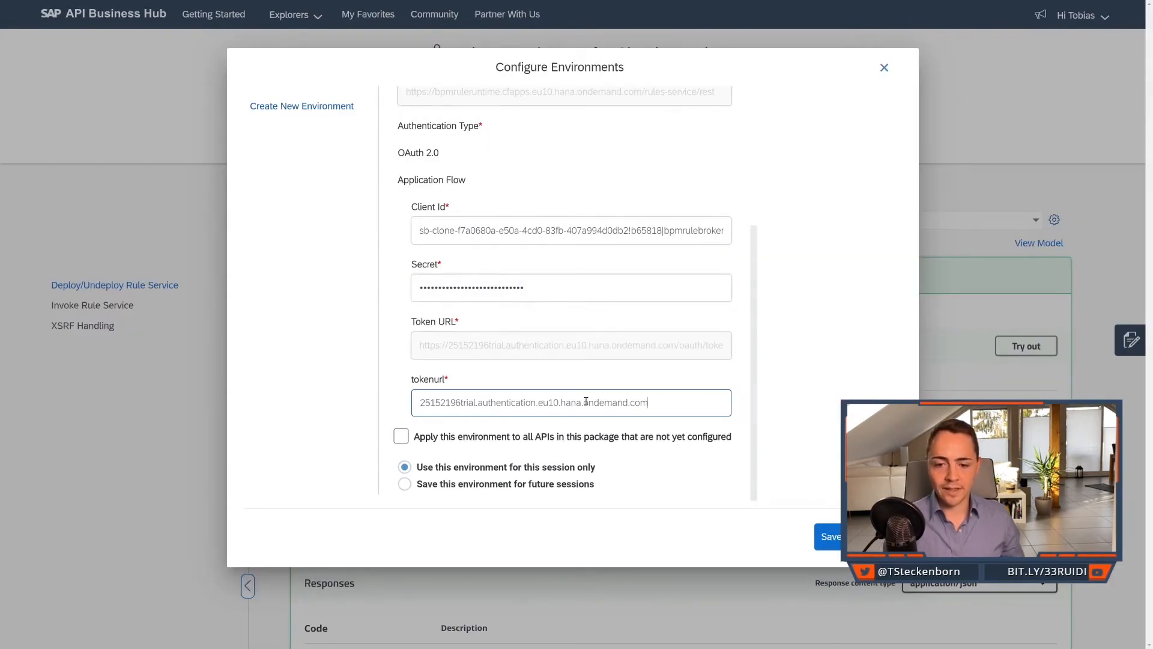
Apply the environment to all not yet configured APIs in the package, keep it for future sessions, and save it.
{"action": "left_click", "coordinate": [400, 439]}
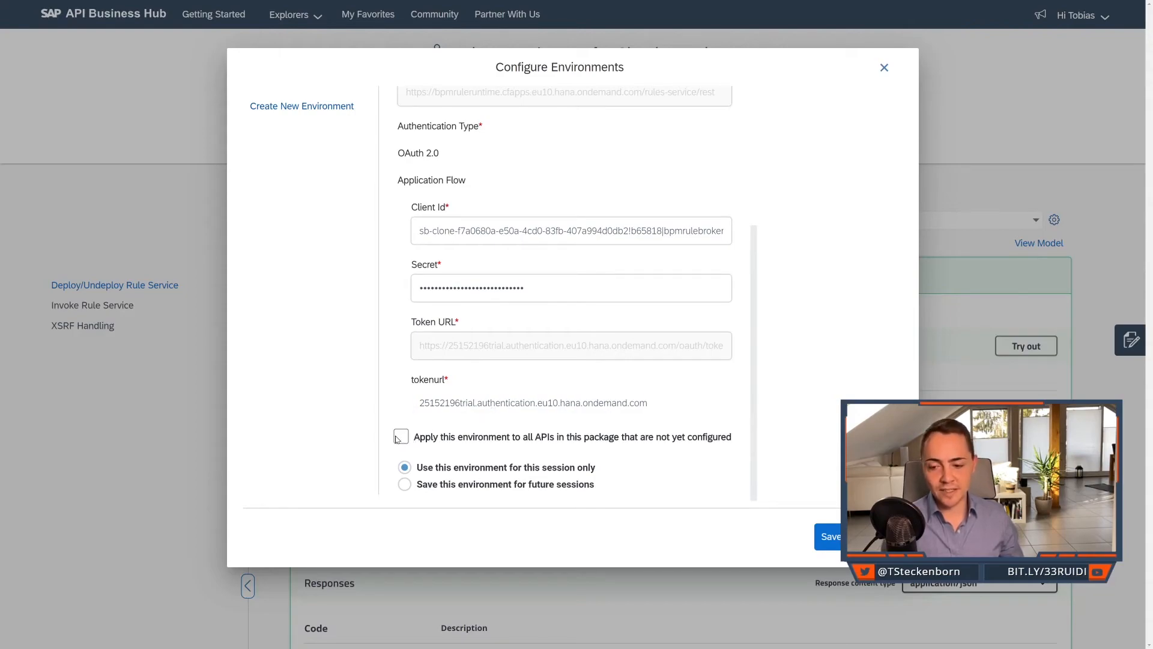
{"action": "left_click", "coordinate": [406, 485]}
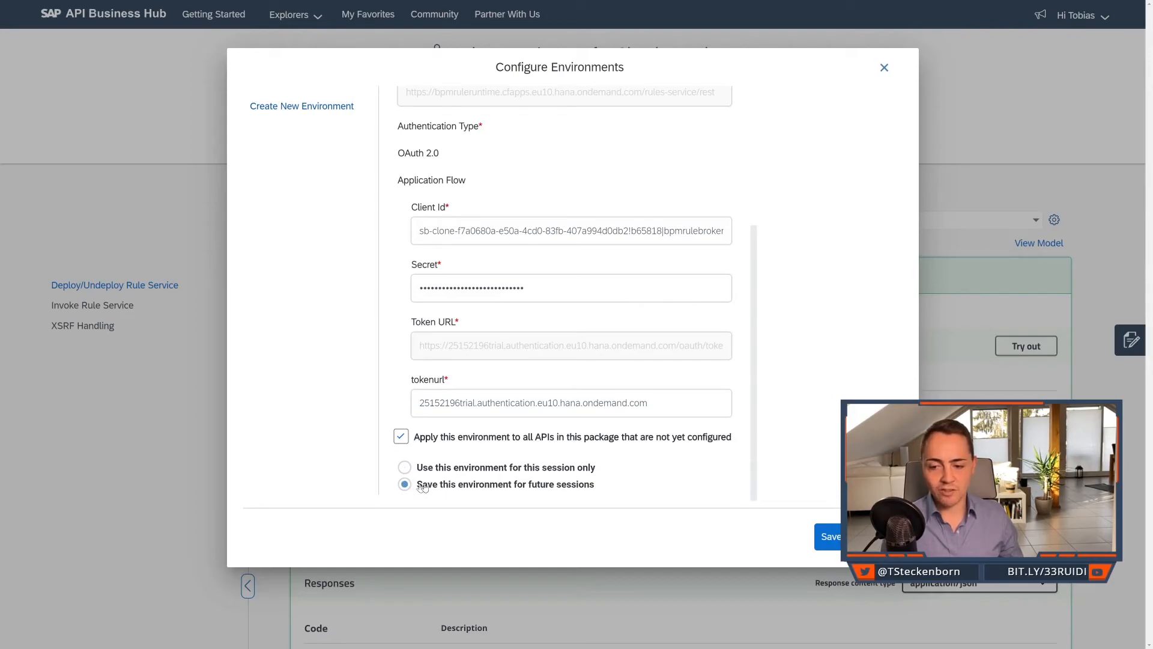
{"action": "left_click", "coordinate": [820, 538]}
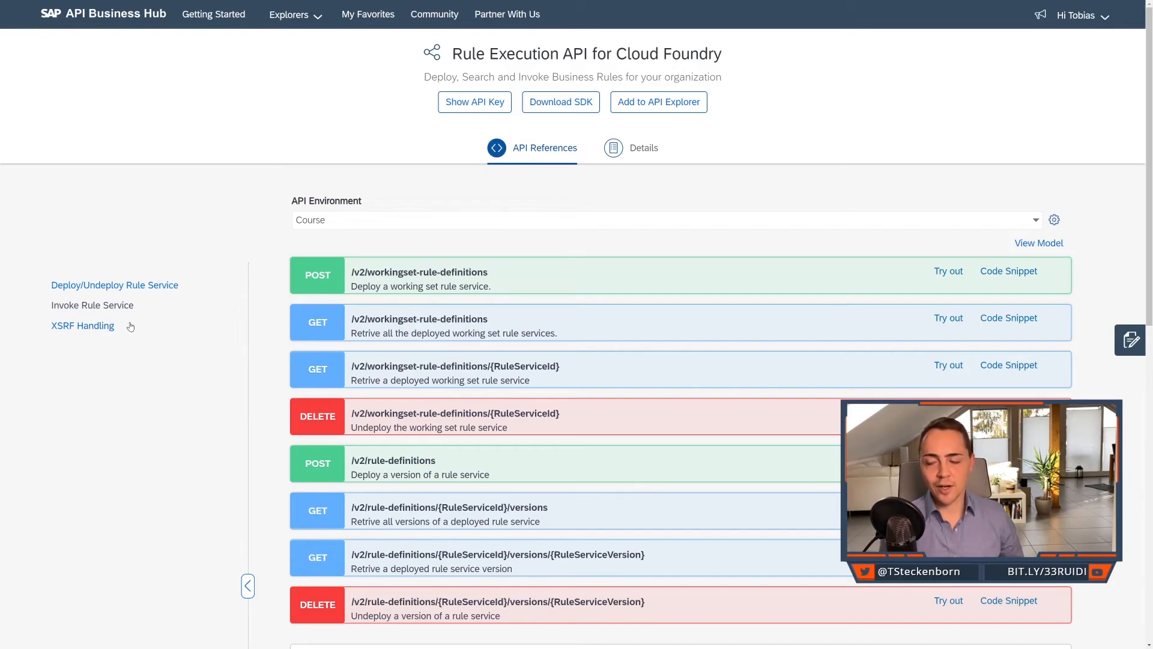
Execute the GET request /v2/workingset-rule-definitions and highlight the RuleServiceId of determineIncidentDueDate in the response body.
{"action": "left_click", "coordinate": [439, 321]}
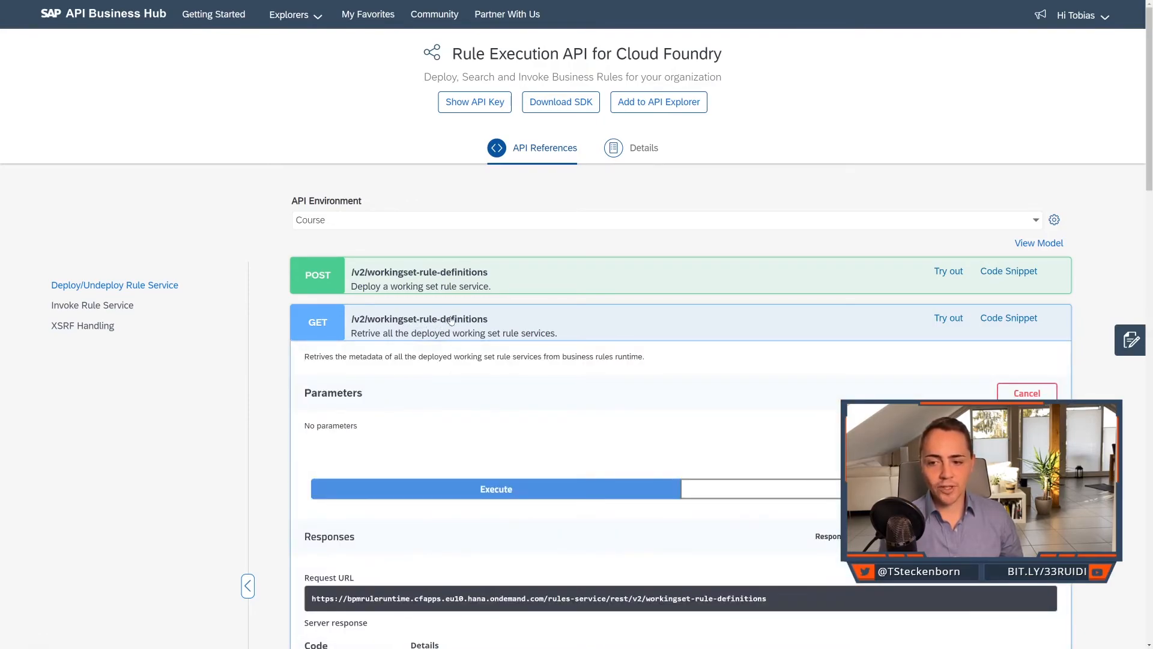
{"action": "scroll", "coordinate": [558, 403], "scroll_direction": "down", "scroll_amount": 2}
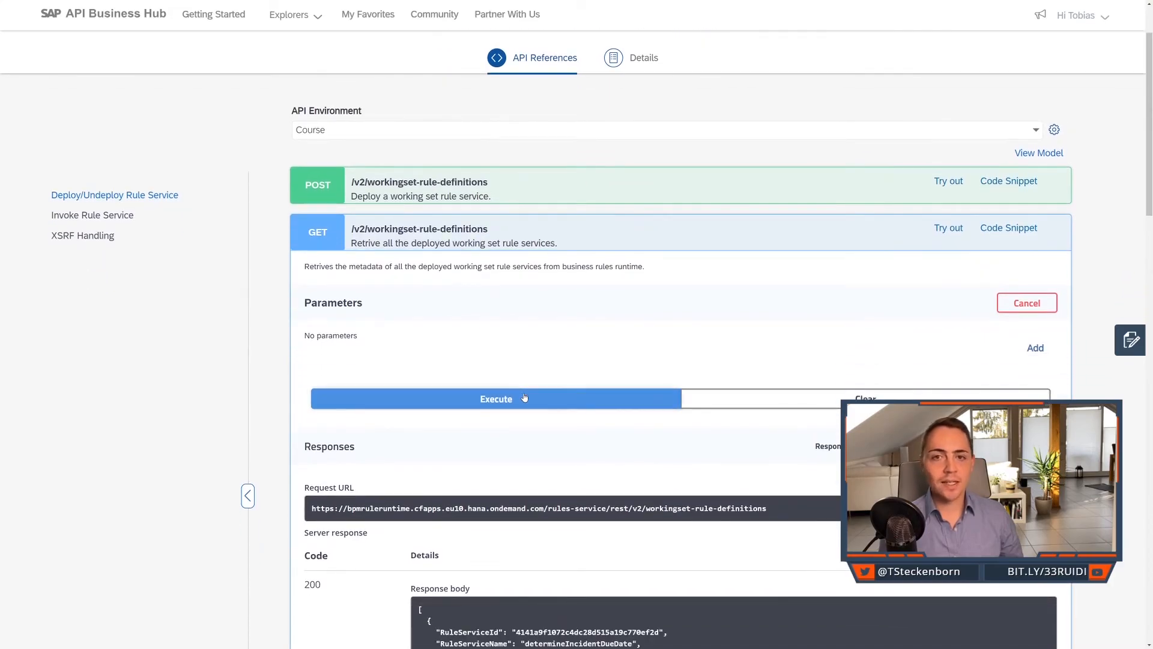
{"action": "left_click", "coordinate": [525, 398]}
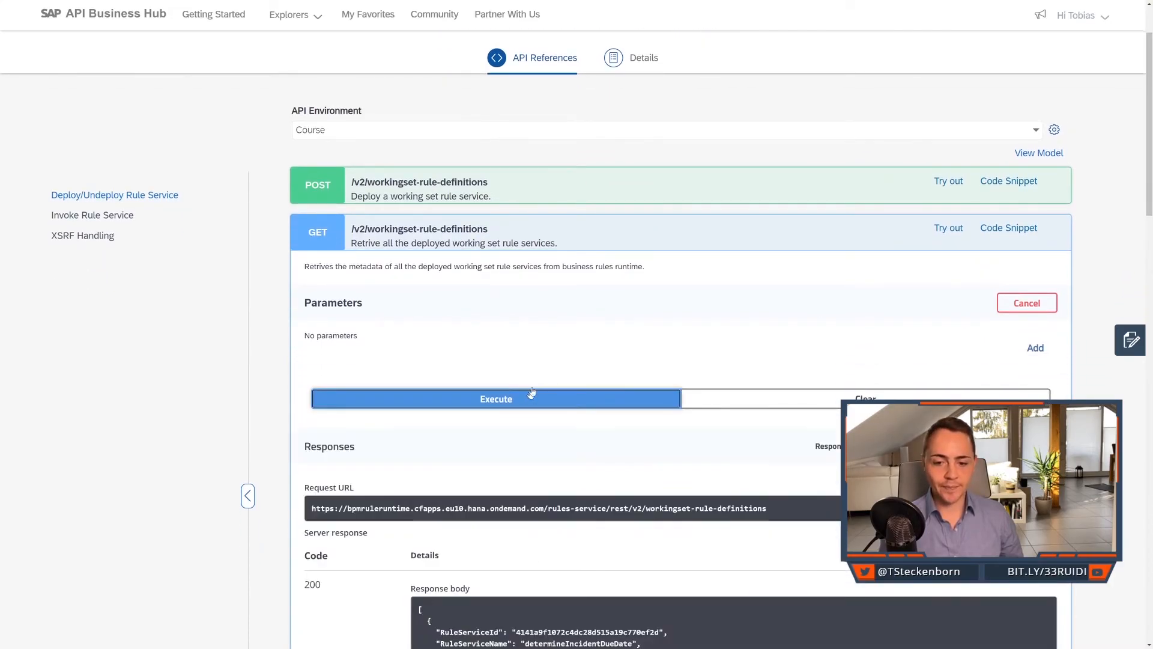
{"action": "scroll", "coordinate": [532, 393], "scroll_direction": "down", "scroll_amount": 1}
{"action": "scroll", "coordinate": [534, 391], "scroll_direction": "down", "scroll_amount": 4}
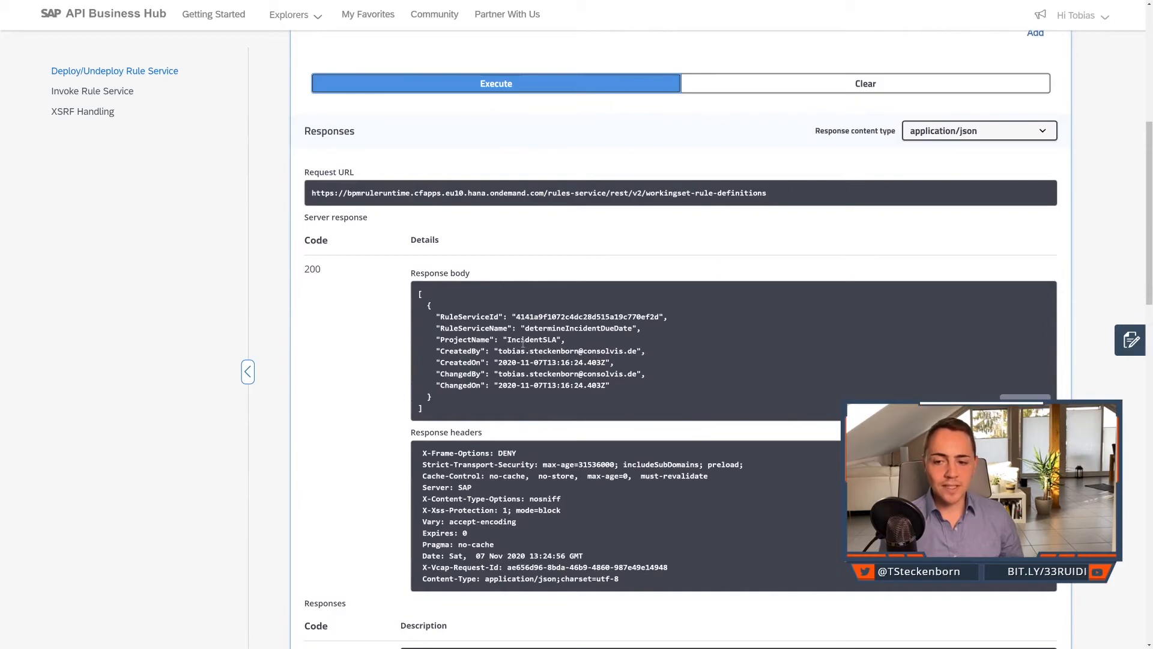
{"action": "left_click_drag", "start_coordinate": [516, 316], "coordinate": [661, 318]}
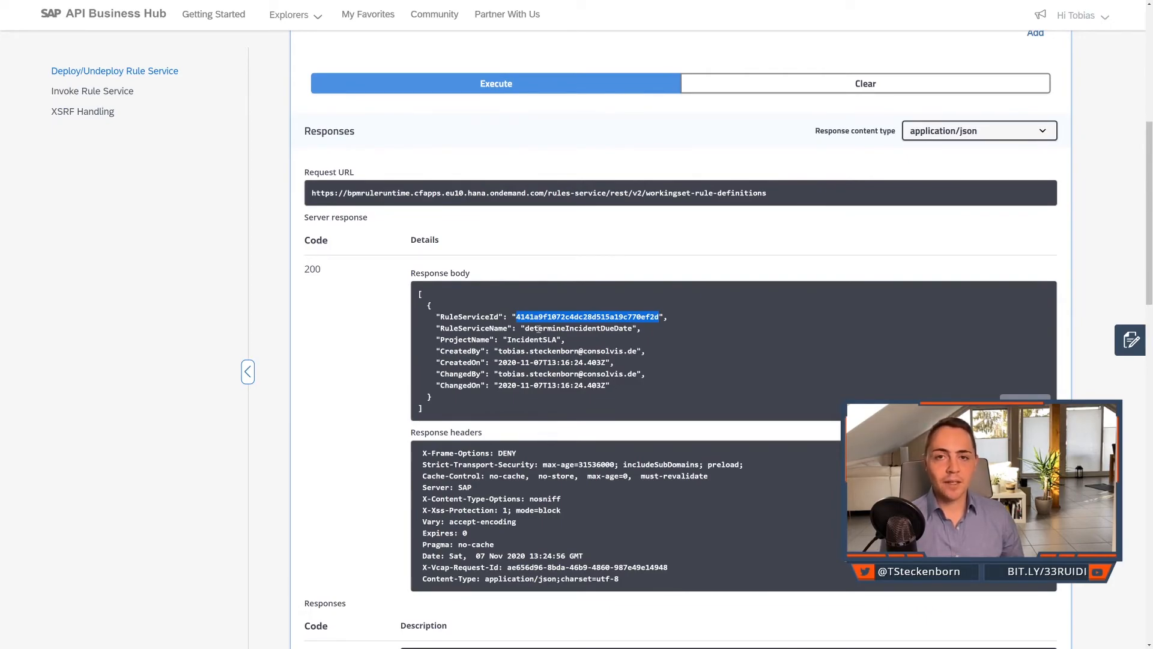
Switch to SAP Cloud Platform Business Rules and add the ID column to the IncidentSLA Rule Services table.
{"action": "key", "text": "ctrl+Tab"}
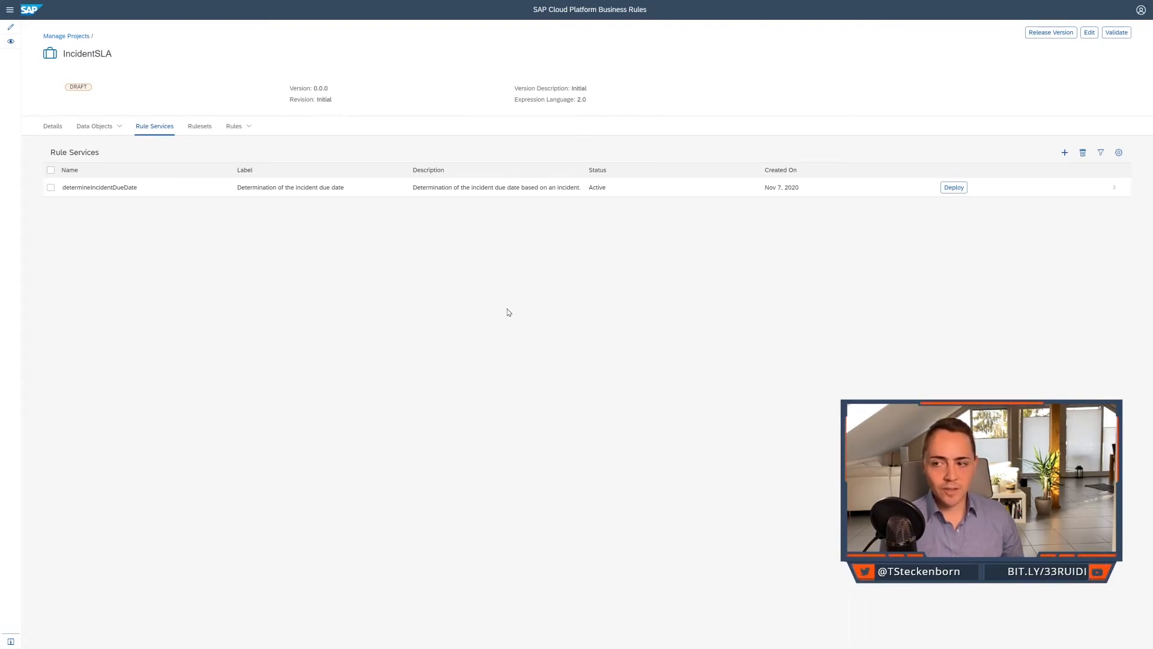
{"action": "left_click", "coordinate": [1118, 155]}
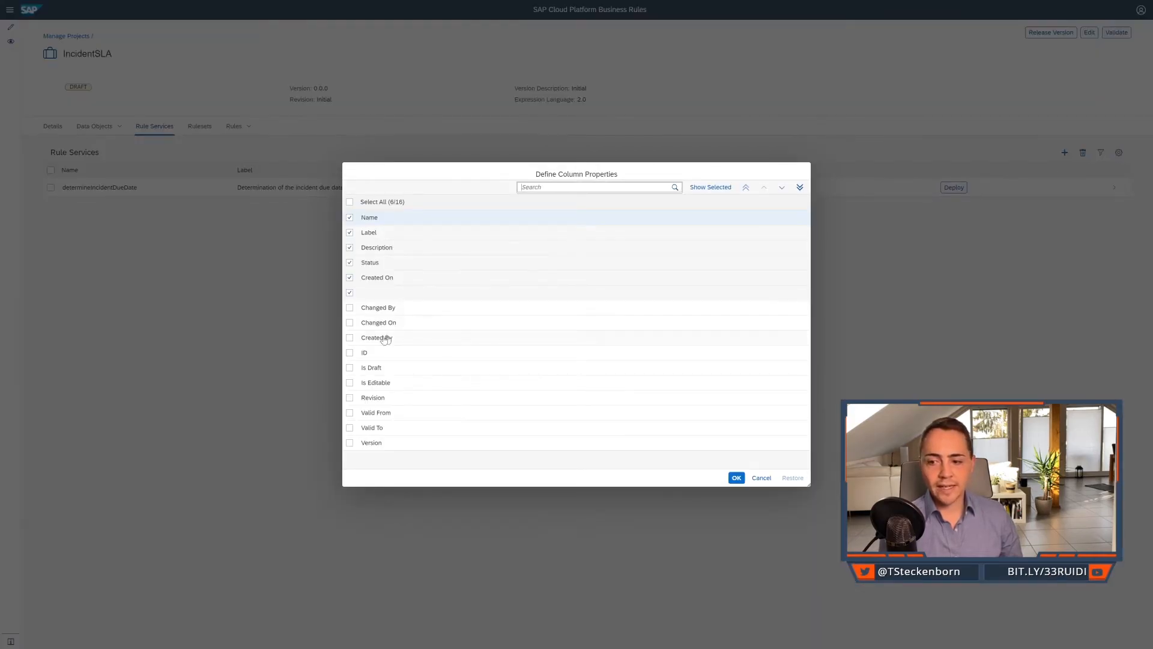
{"action": "left_click", "coordinate": [351, 355]}
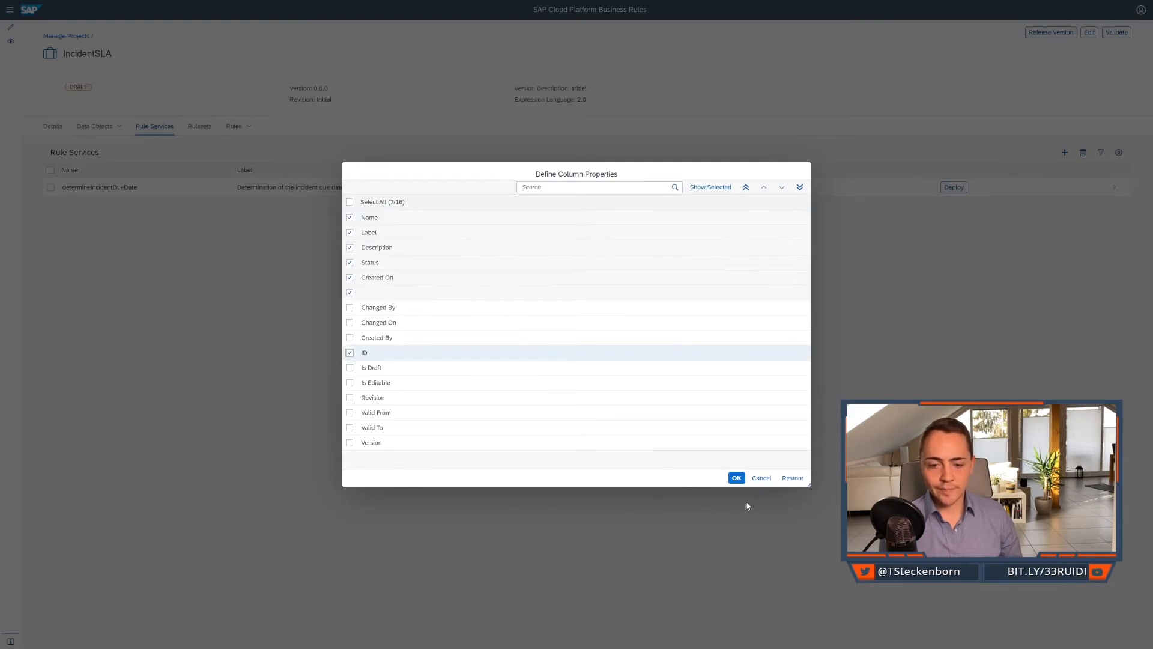
{"action": "left_click", "coordinate": [737, 478]}
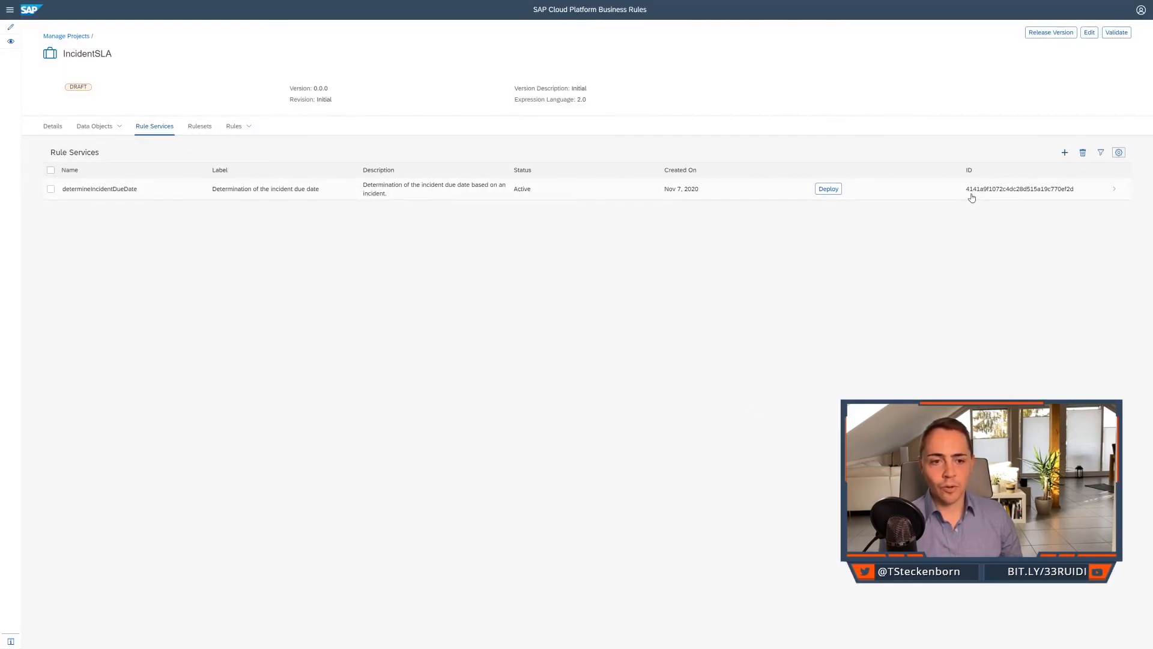
Return to SAP API Business Hub and select the RuleServiceId value of determineIncidentDueDate in the response body.
{"action": "key", "text": "ctrl+Tab"}
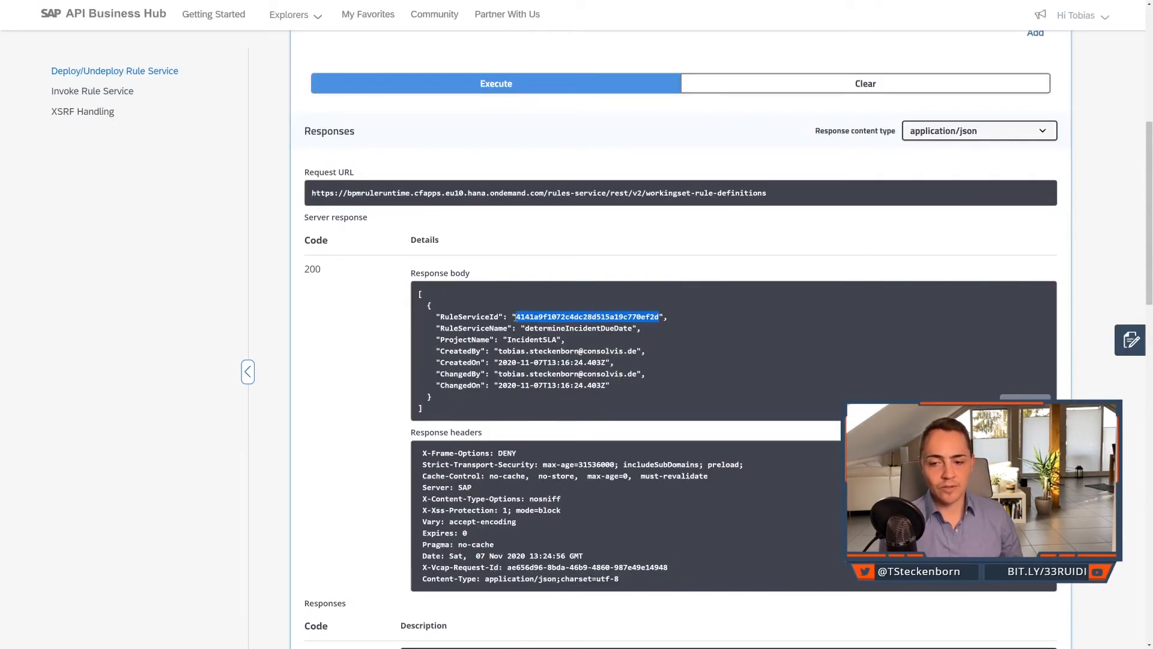
{"action": "left_click", "coordinate": [518, 316]}
{"action": "left_click_drag", "start_coordinate": [517, 316], "coordinate": [661, 314]}
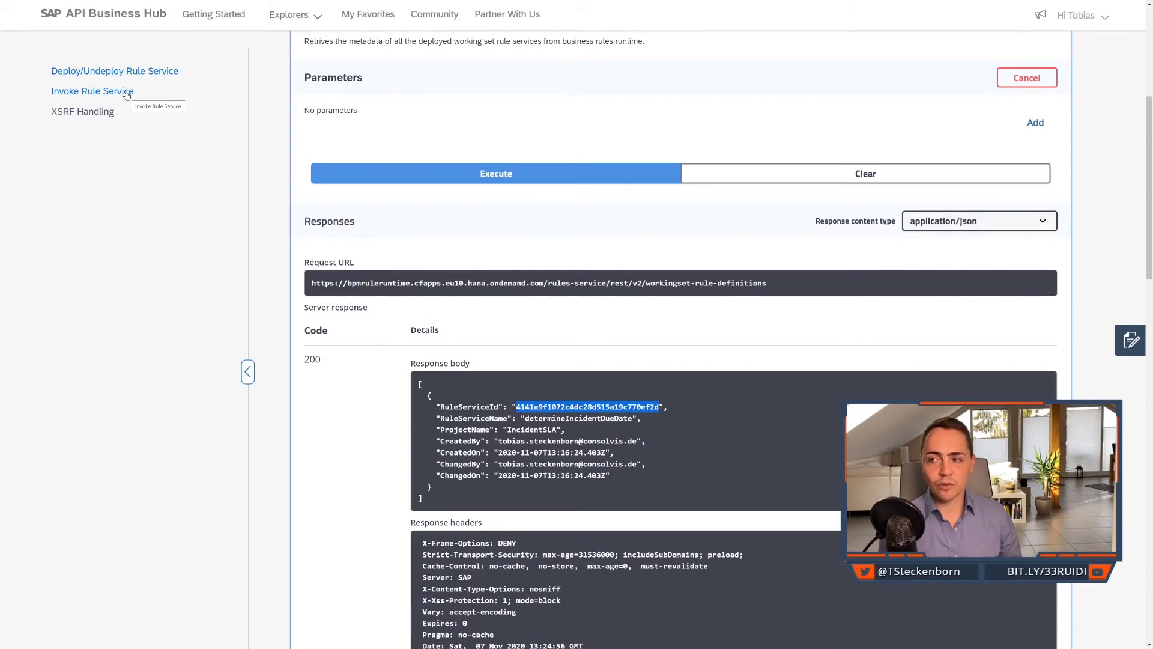
Go to the Invoke Rule Service operations and expand POST /v2/workingset-rule-services, collapsing /v2/rule-services.
{"action": "left_click", "coordinate": [126, 96]}
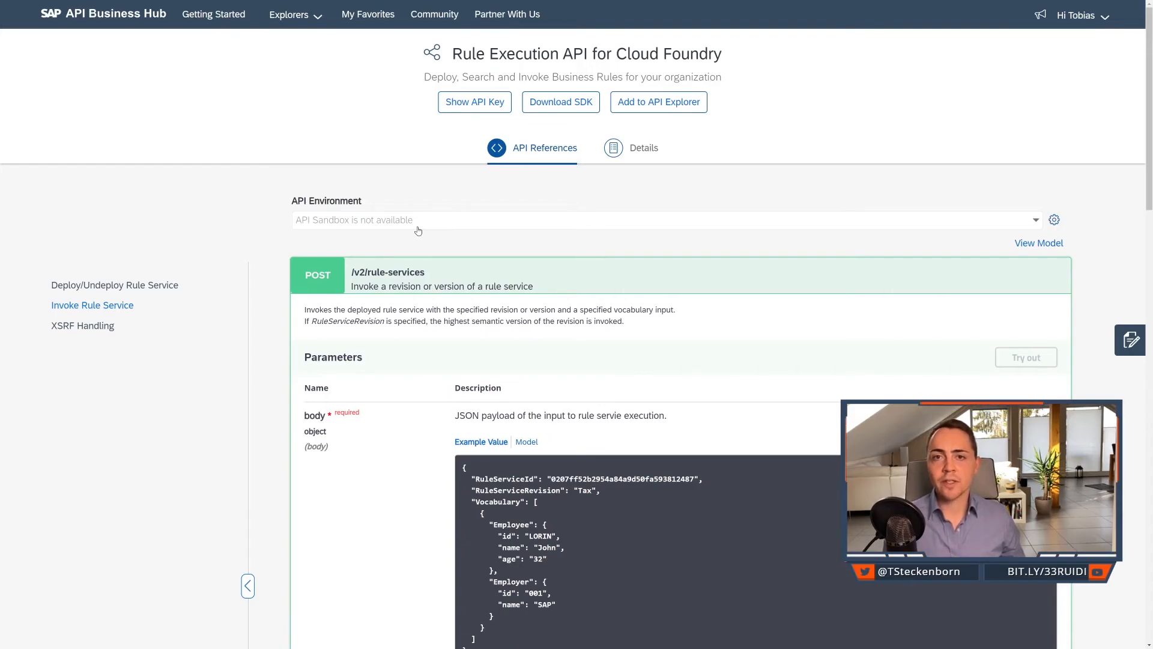
{"action": "left_click", "coordinate": [424, 279]}
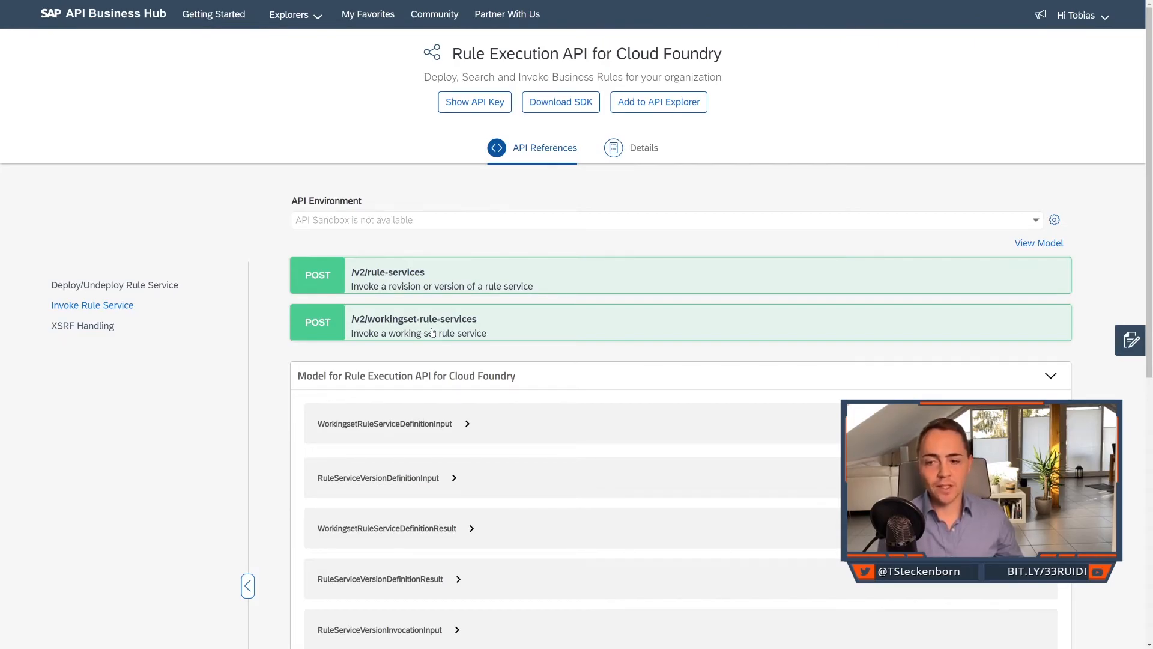
{"action": "left_click", "coordinate": [432, 332]}
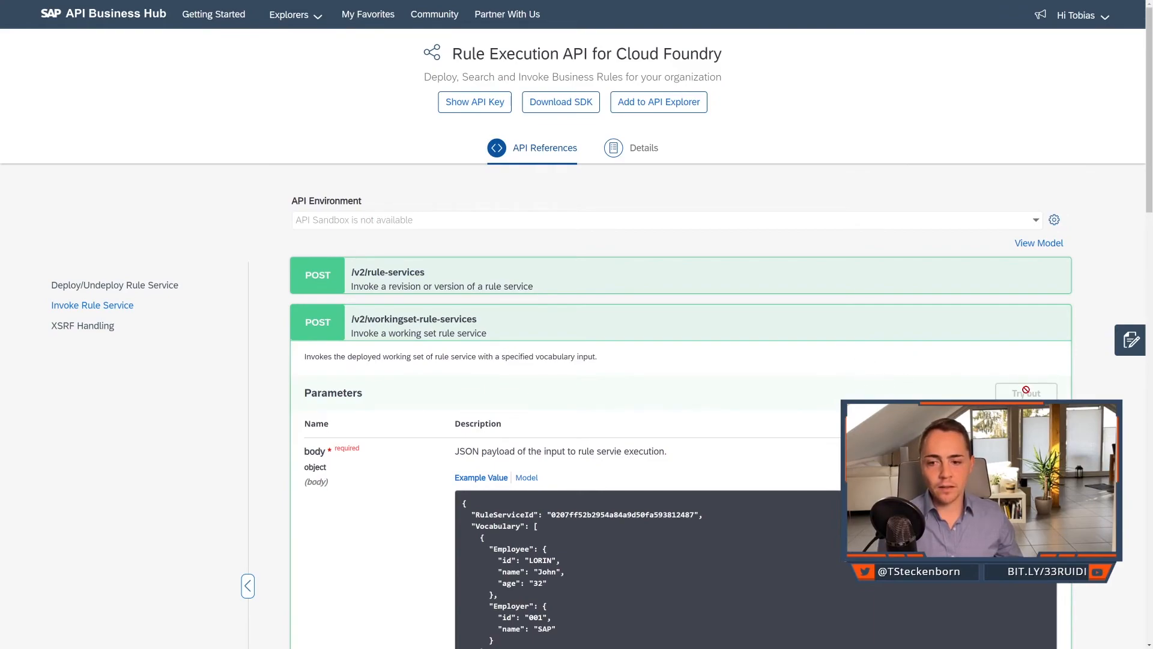
Choose the Course API environment and make the POST /v2/workingset-rule-services request body editable for a try-out.
{"action": "left_click", "coordinate": [1037, 225]}
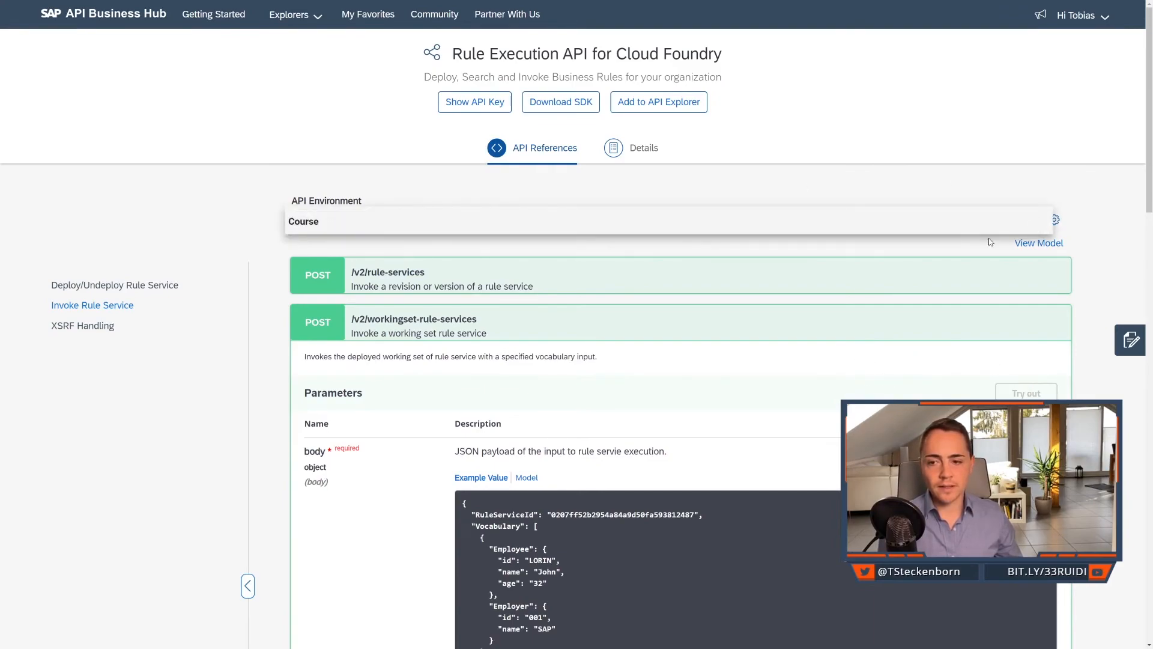
{"action": "left_click", "coordinate": [668, 226]}
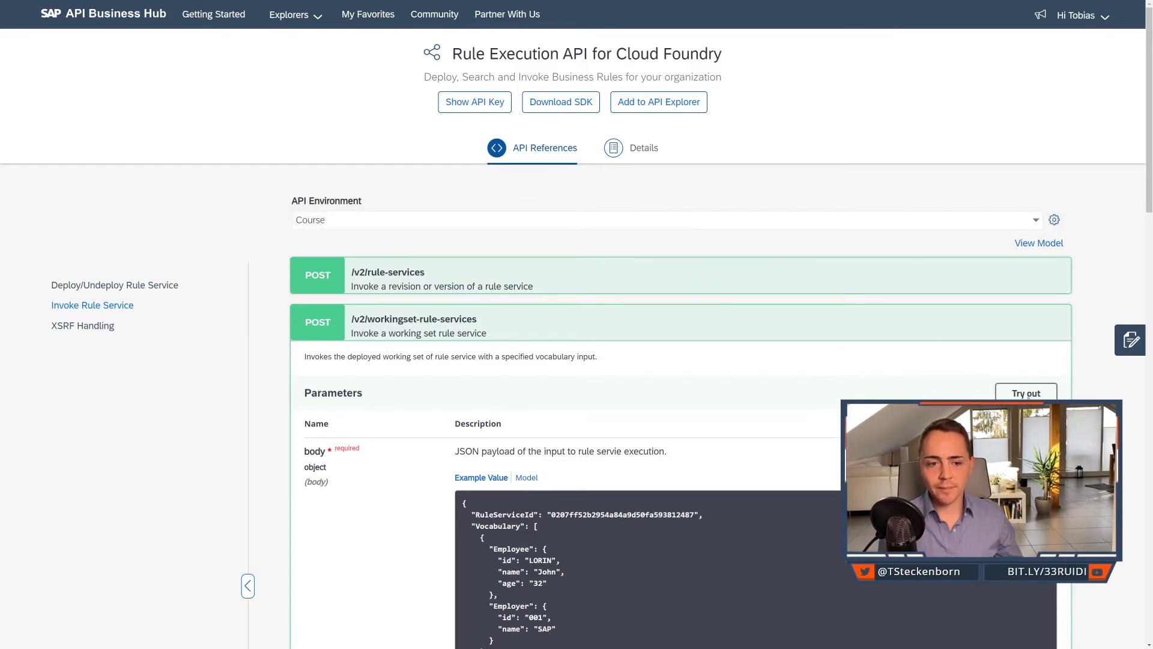
{"action": "left_click", "coordinate": [1027, 394]}
{"action": "scroll", "coordinate": [826, 402], "scroll_direction": "down", "scroll_amount": 1}
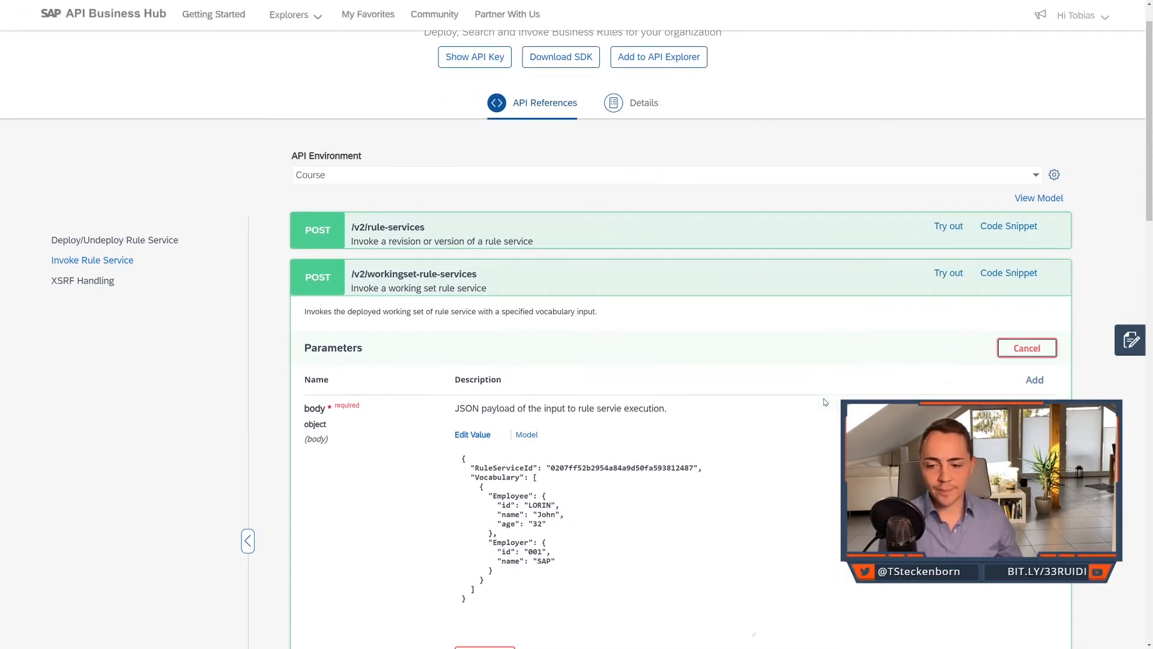
Replace the request body with RuleServiceId "4141a9f1072c4dc28d515a19c770ef2d" and an incident with priority "low", category "CarFleet" and creationTimeStamp "2020-10-06T10:29:24.887Z".
{"action": "scroll", "coordinate": [817, 397], "scroll_direction": "down", "scroll_amount": 3}
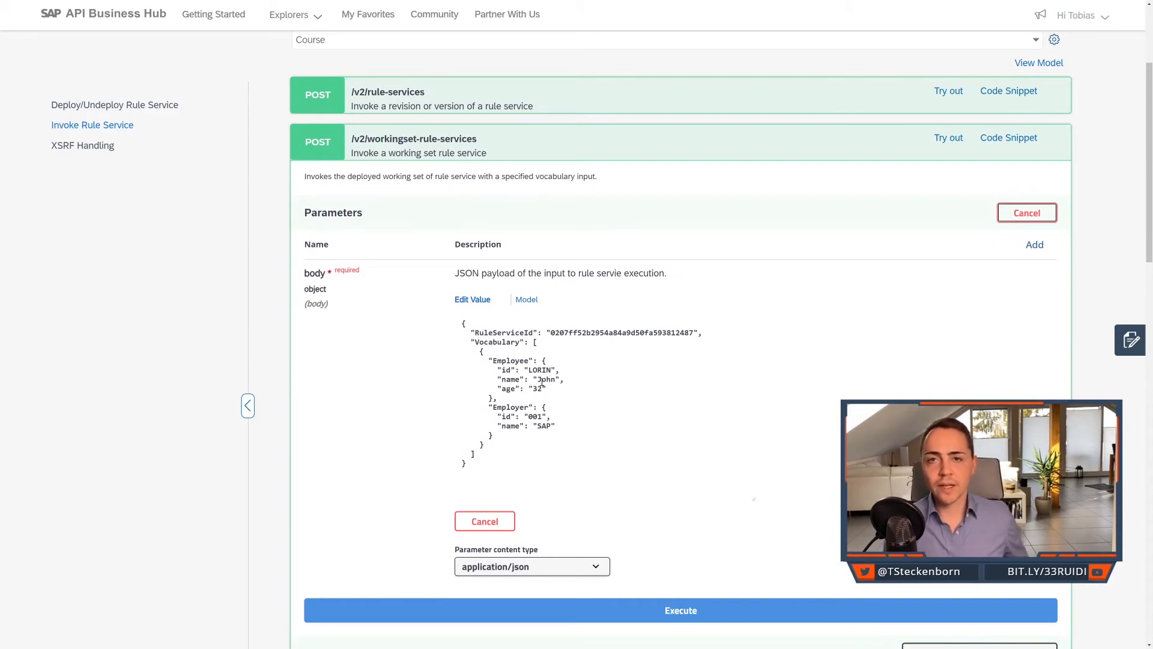
{"action": "left_click", "coordinate": [538, 459]}
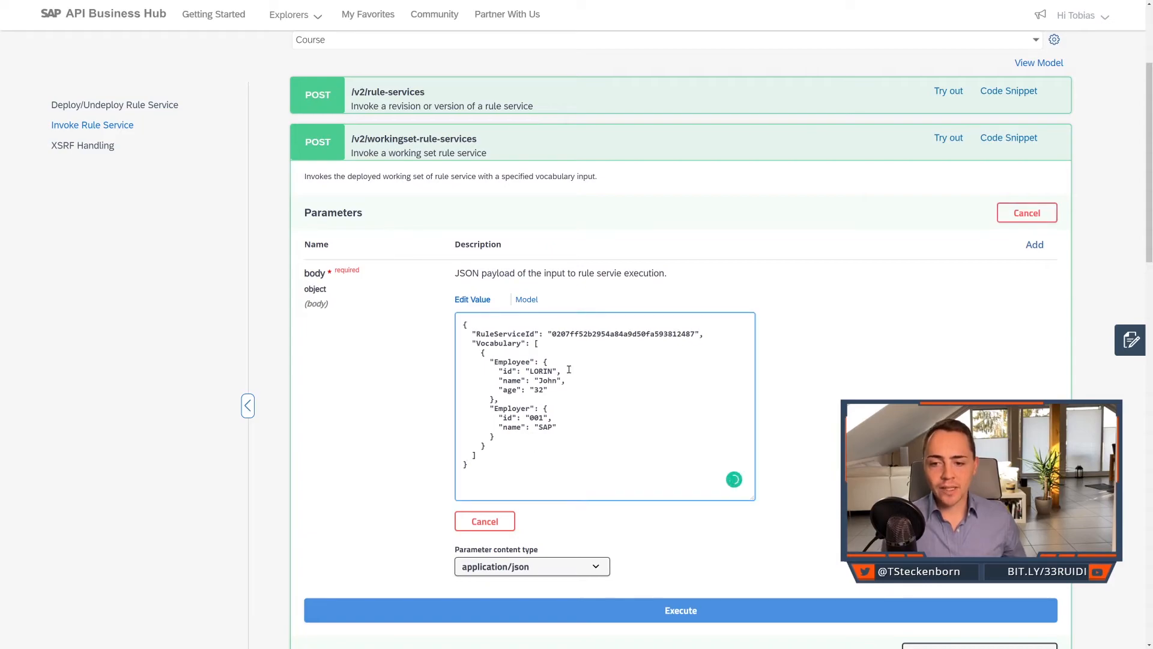
{"action": "left_click_drag", "start_coordinate": [489, 335], "coordinate": [503, 343]}
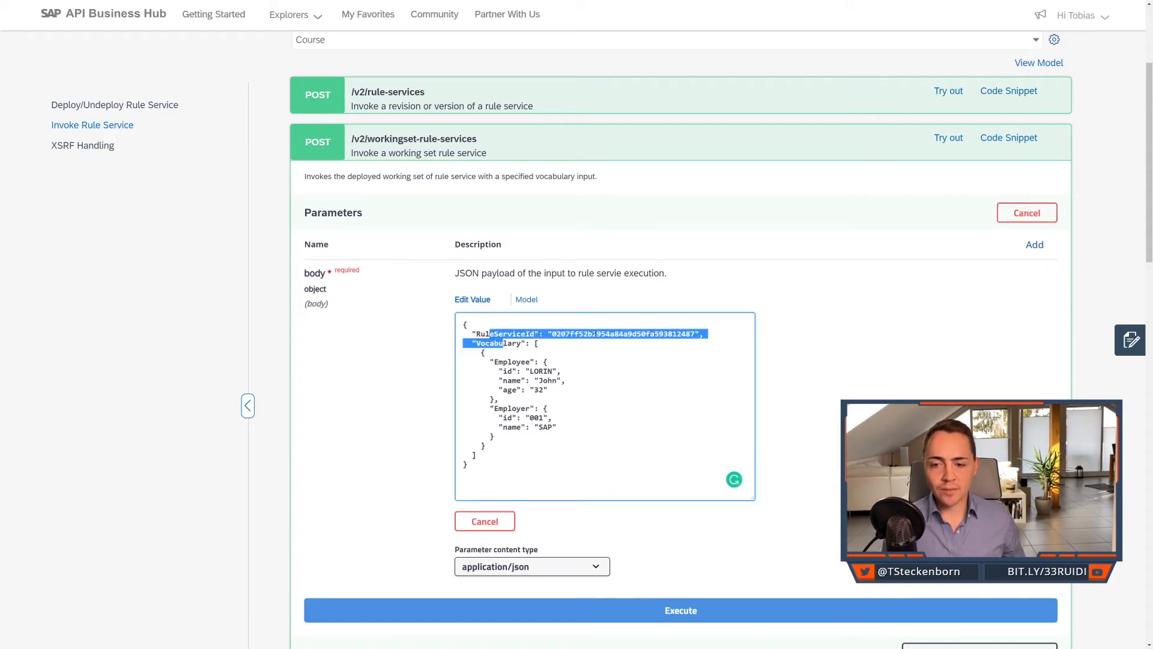
{"action": "left_click", "coordinate": [583, 365]}
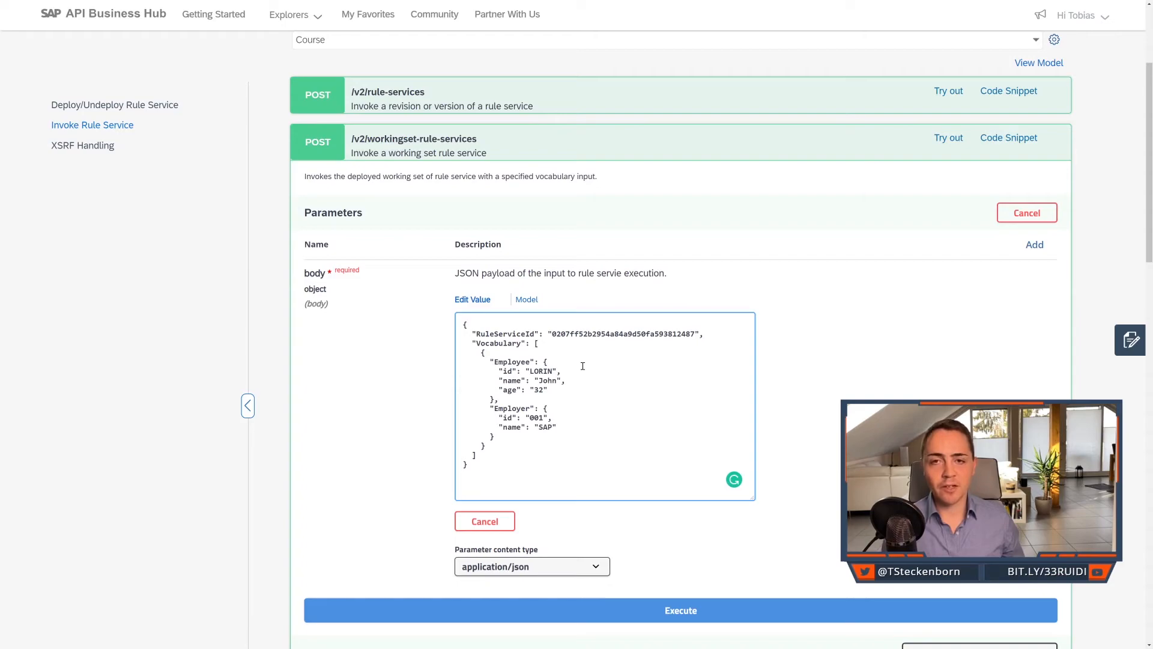
{"action": "key", "text": "ctrl+a"}
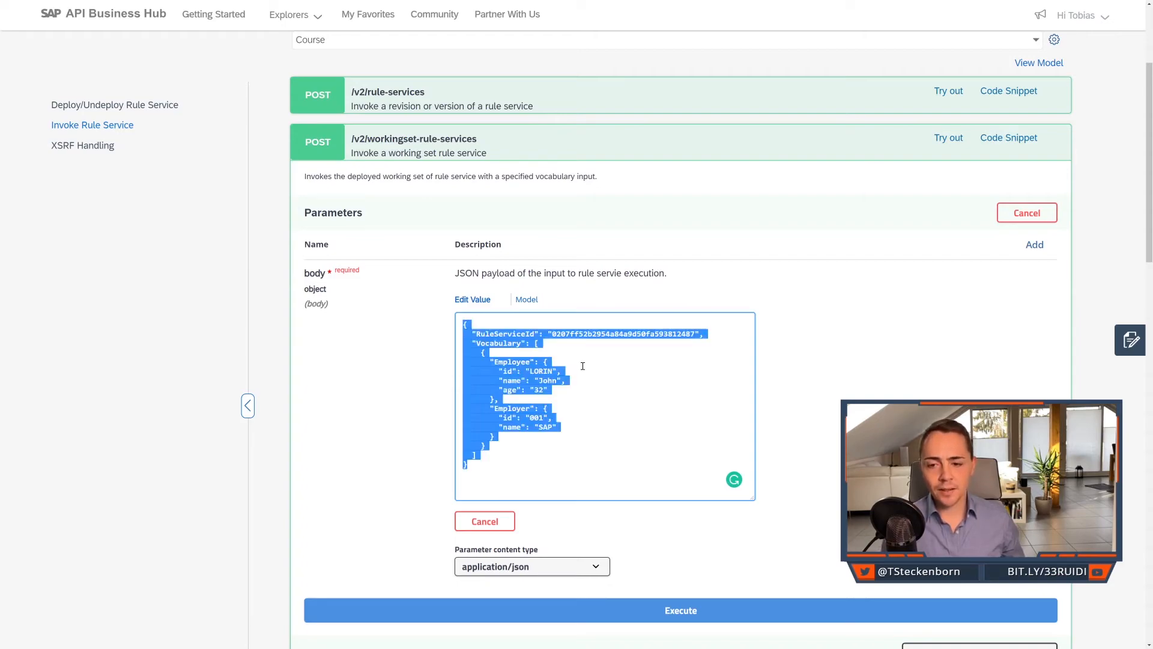
{"action": "type", "text": "{   \"RuleServiceId\": \"4141a9f1072c4dc28d515a19c770ef2d\",   \"Vocabulary\": [     {       \"incident\": {         \"priority\": \"low\",         \"category\": \"CarFleet\",         \"creationTimeStamp\": \"2020-10-06T10:29:24.887Z\"       }     }   ] }"}
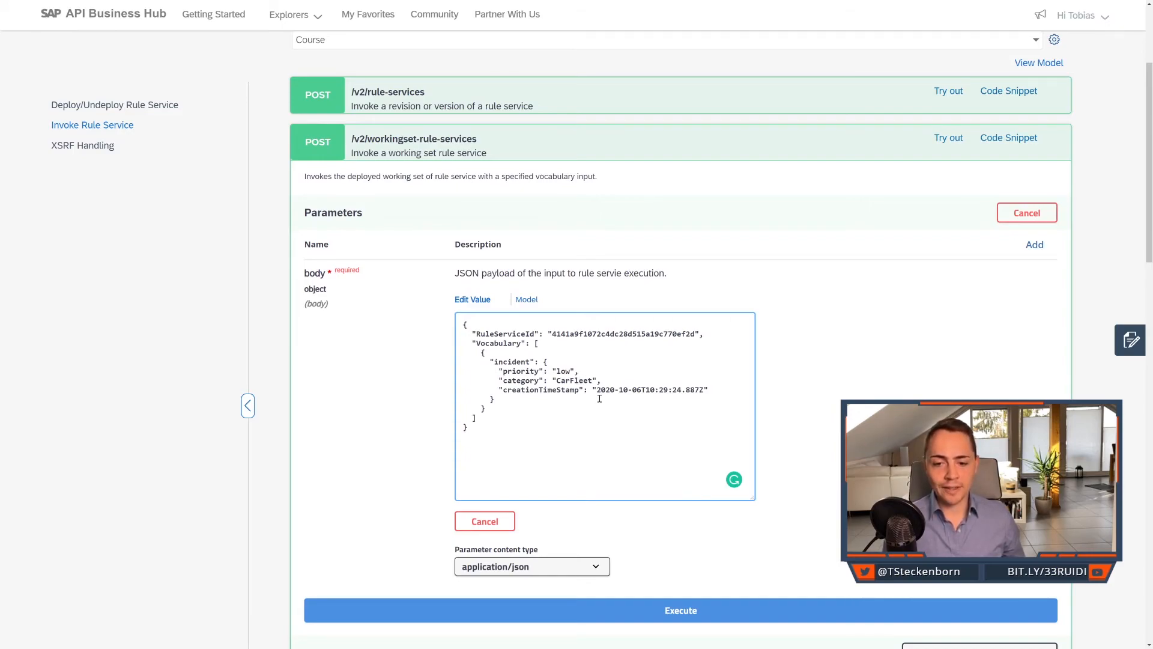
Execute the working set rule service request and compare the day in the returned dueDate with the day in creationTimeStamp.
{"action": "scroll", "coordinate": [599, 398], "scroll_direction": "down", "scroll_amount": 2}
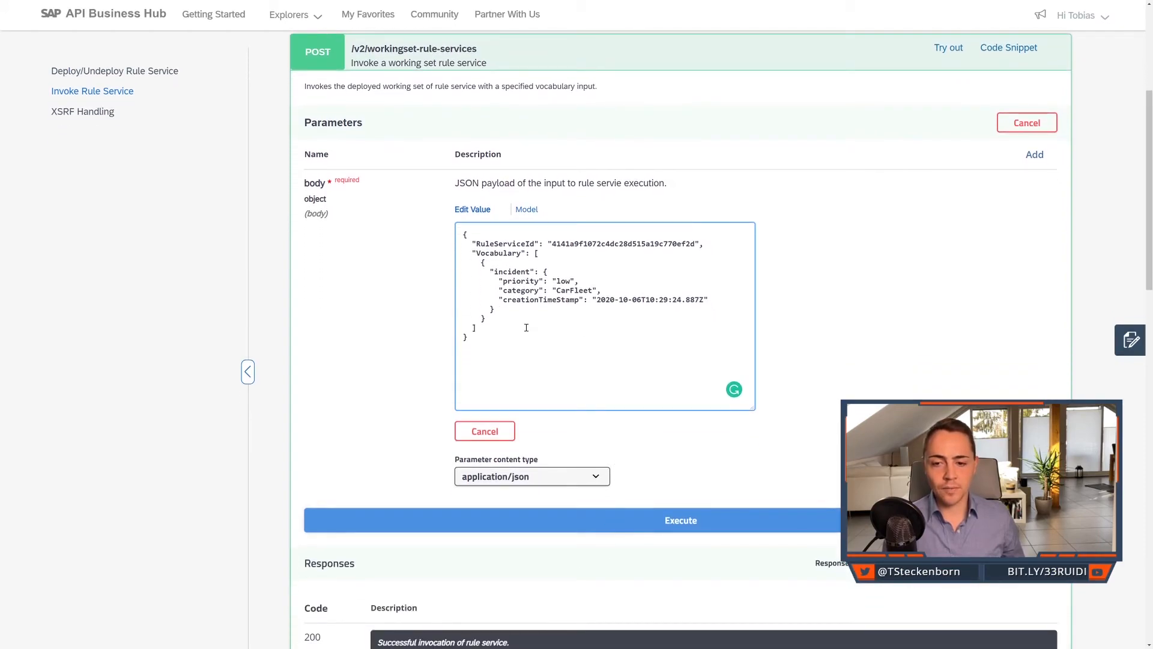
{"action": "left_click", "coordinate": [546, 518]}
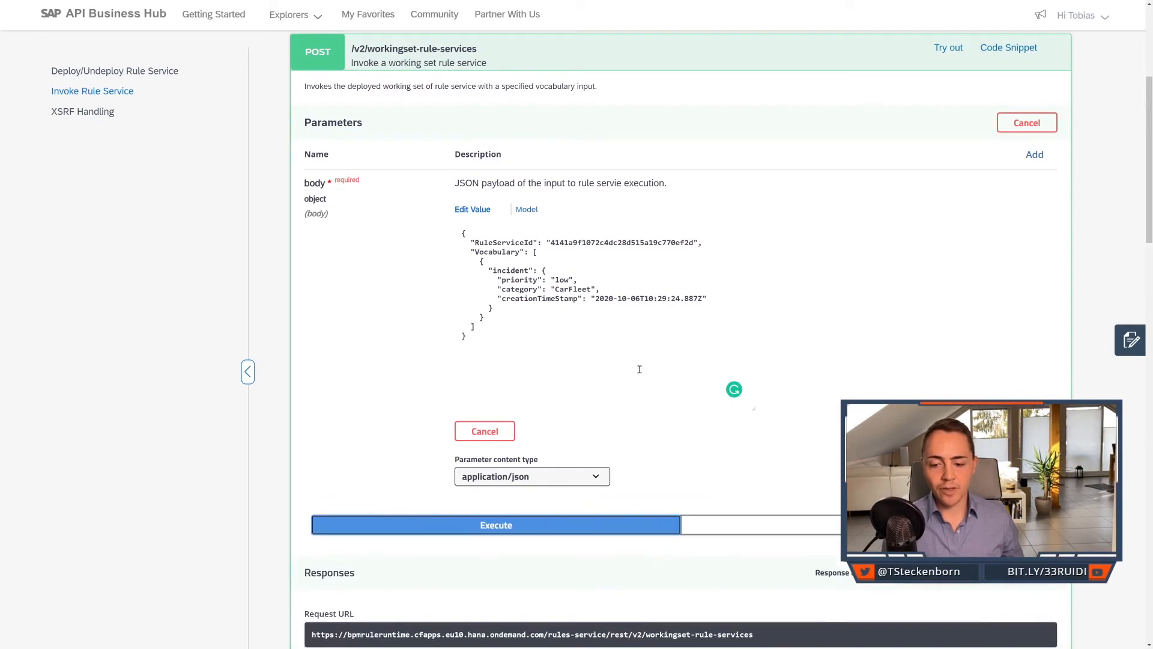
{"action": "scroll", "coordinate": [642, 368], "scroll_direction": "down", "scroll_amount": 3}
{"action": "scroll", "coordinate": [644, 360], "scroll_direction": "down", "scroll_amount": 2}
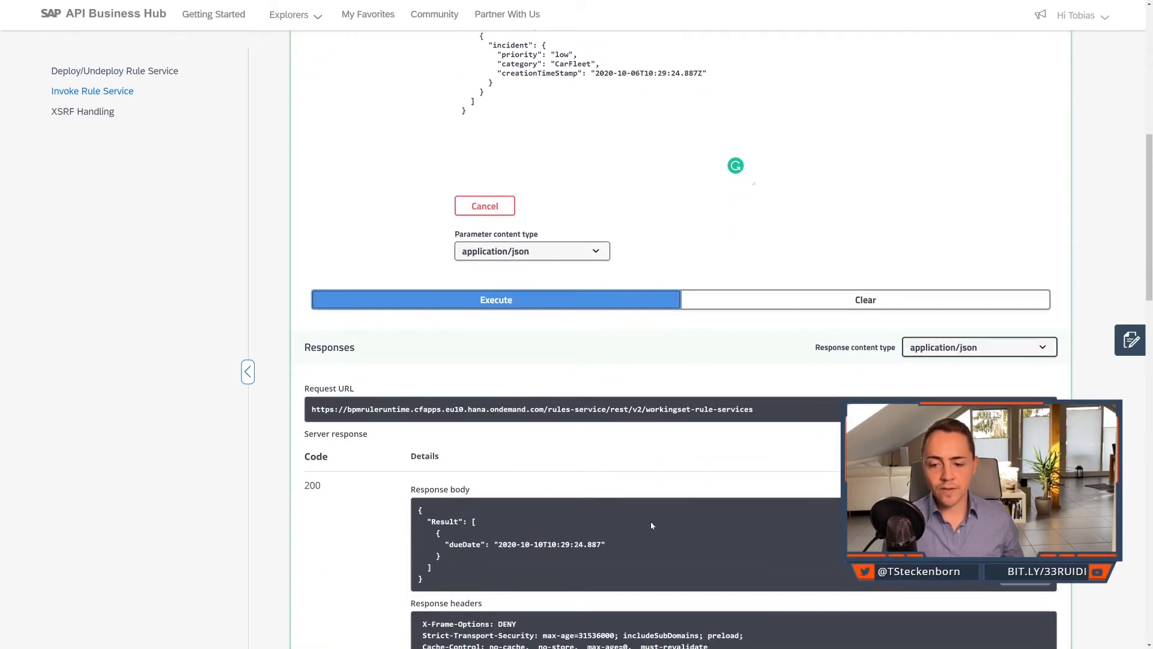
{"action": "left_click", "coordinate": [540, 545]}
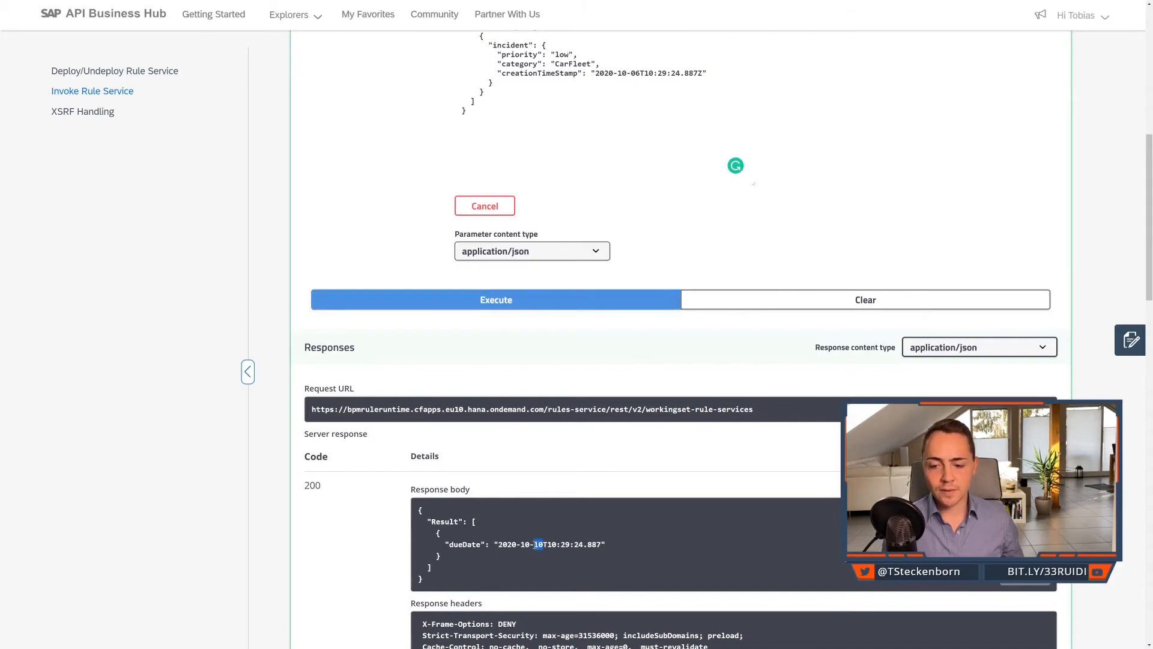
{"action": "left_click_drag", "start_coordinate": [642, 74], "coordinate": [632, 74]}
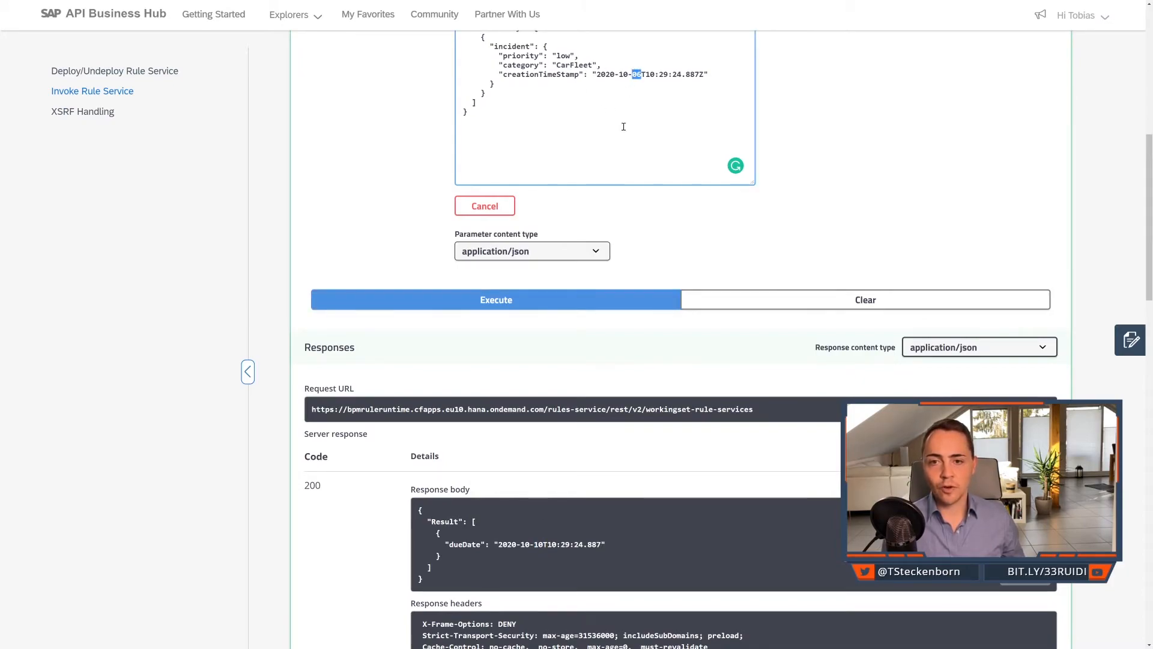
Delete the category entry from the incident object in the request body.
{"action": "scroll", "coordinate": [637, 160], "scroll_direction": "up", "scroll_amount": 1}
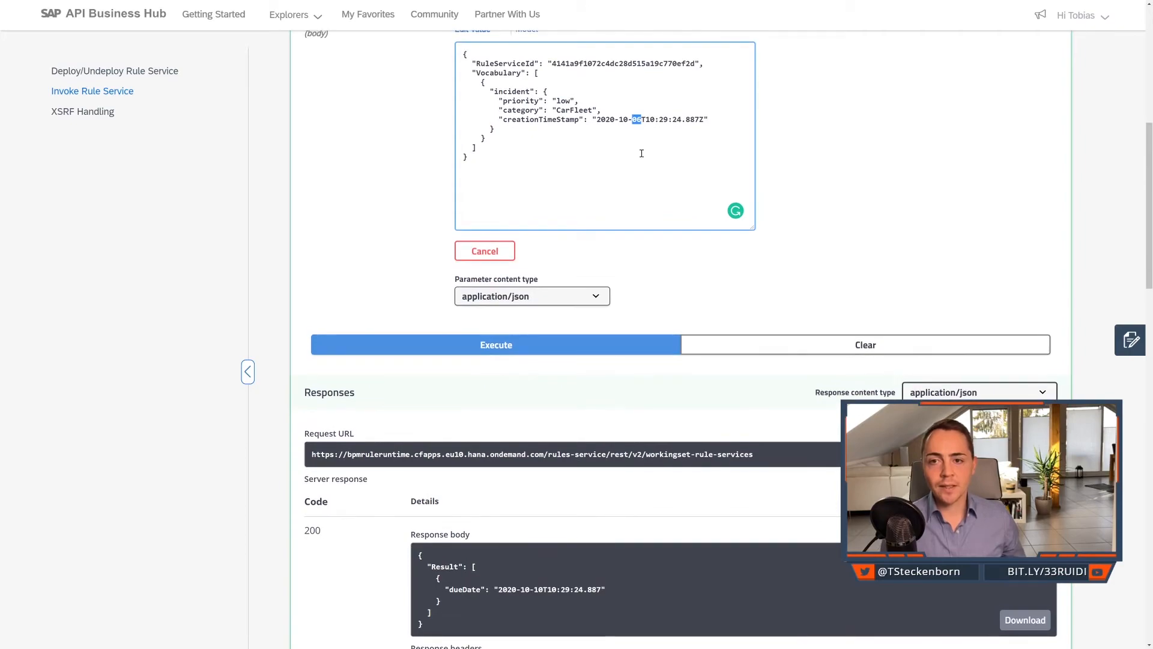
{"action": "left_click", "coordinate": [637, 107]}
{"action": "left_click_drag", "start_coordinate": [631, 108], "coordinate": [352, 114]}
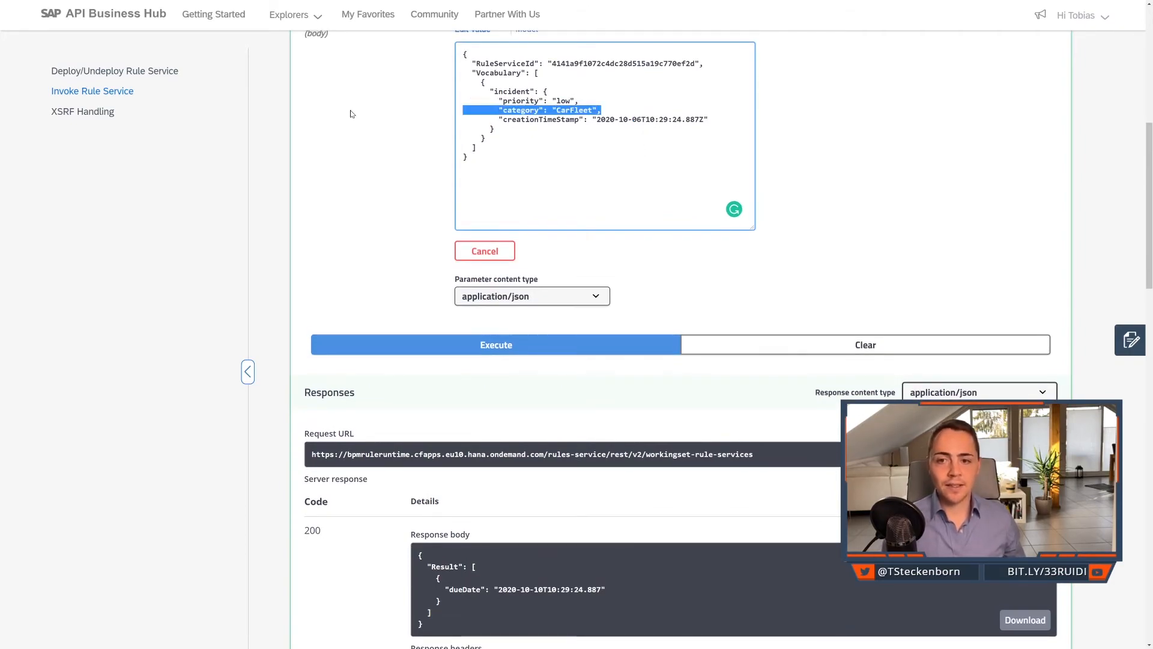
{"action": "key", "text": "BackSpace"}
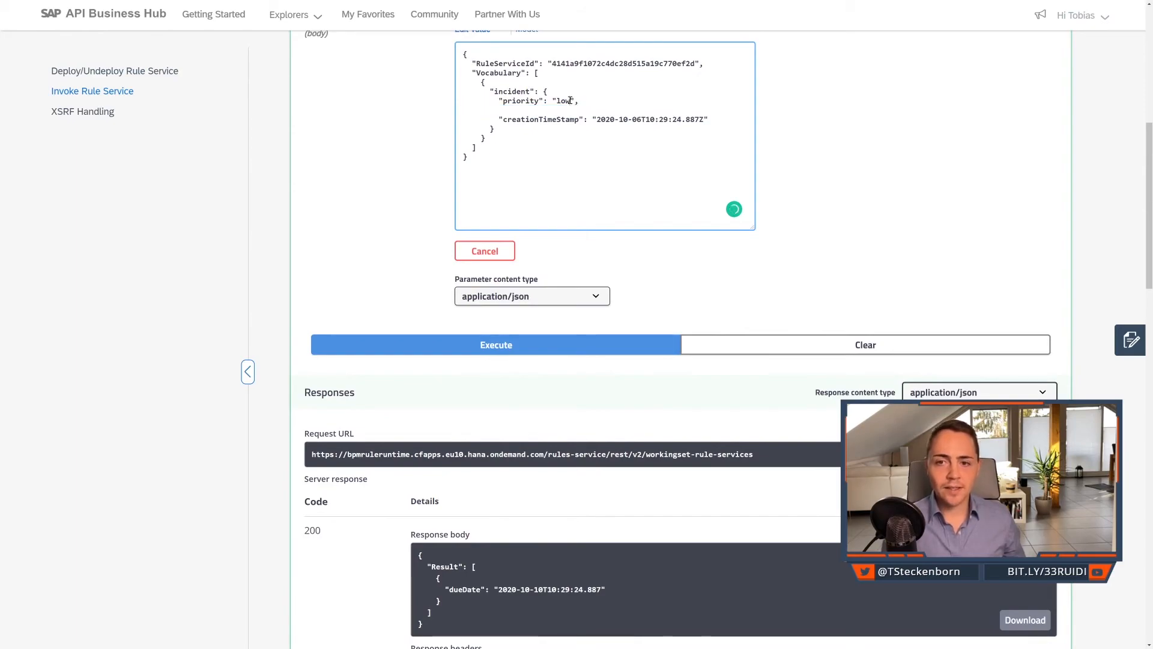
Set the incident priority to "very high" in the request body, remove the leftover blank line, and execute the request again.
{"action": "left_click_drag", "start_coordinate": [572, 101], "coordinate": [557, 101]}
{"action": "type", "text": "very high"}
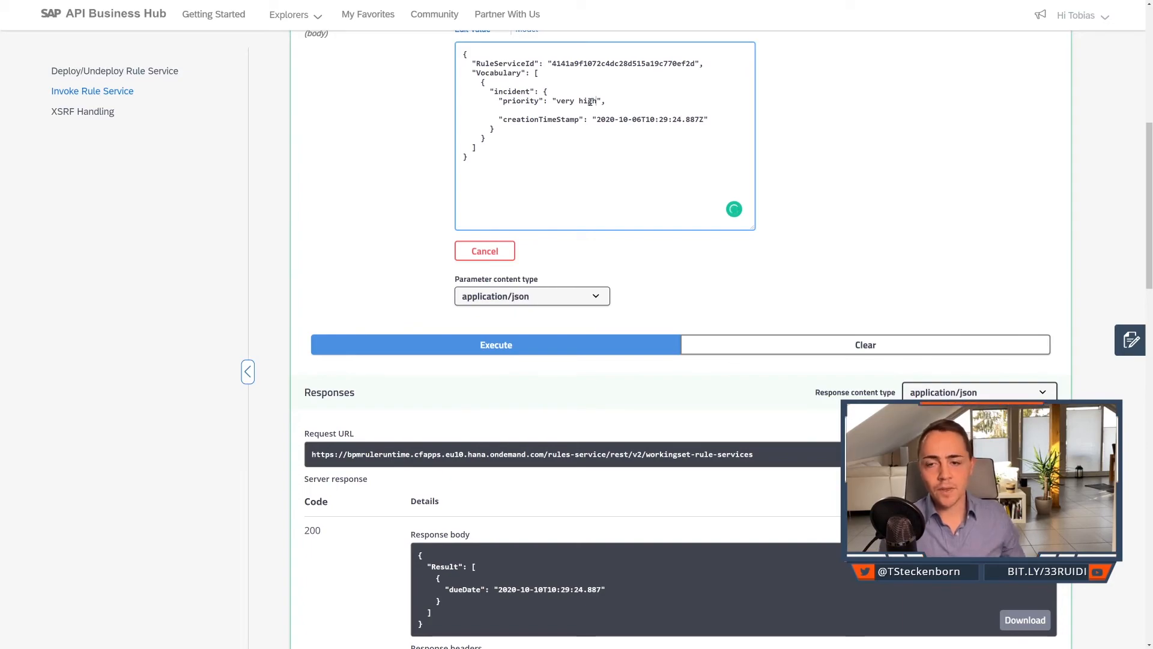
{"action": "left_click", "coordinate": [591, 107]}
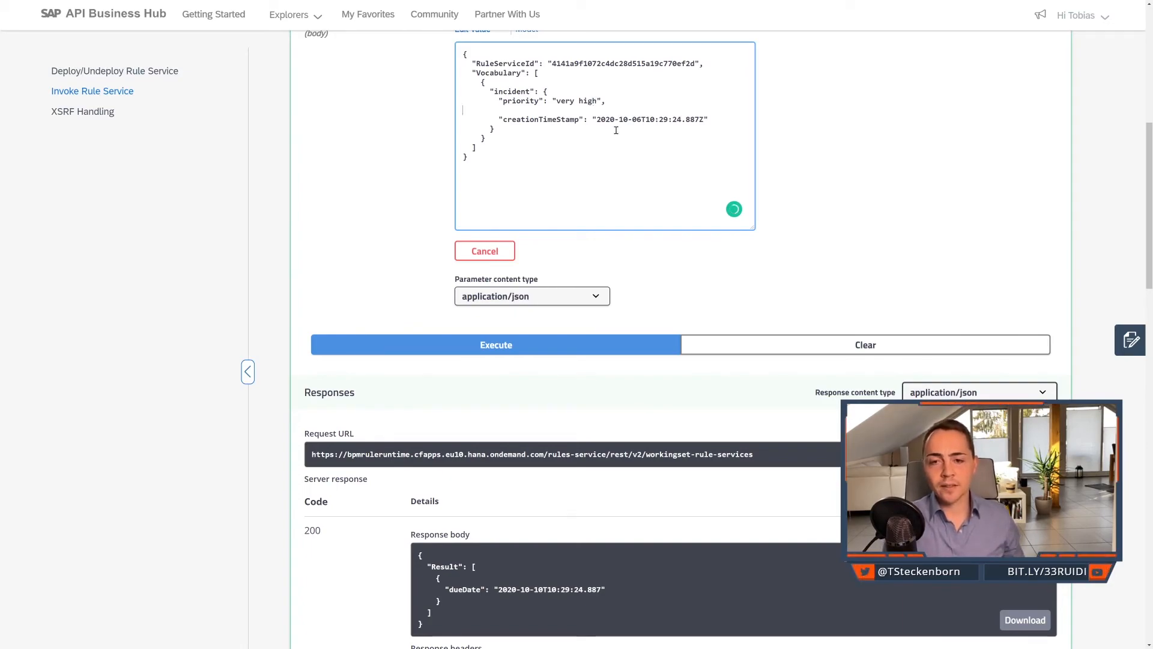
{"action": "key", "text": "BackSpace"}
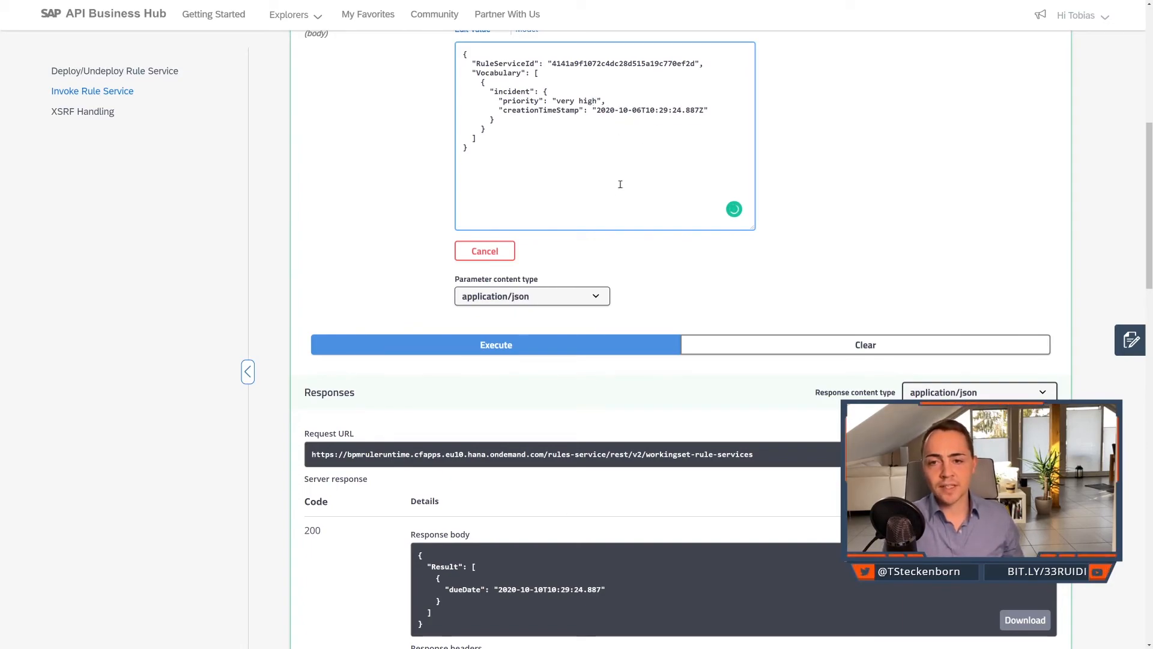
{"action": "left_click", "coordinate": [608, 351]}
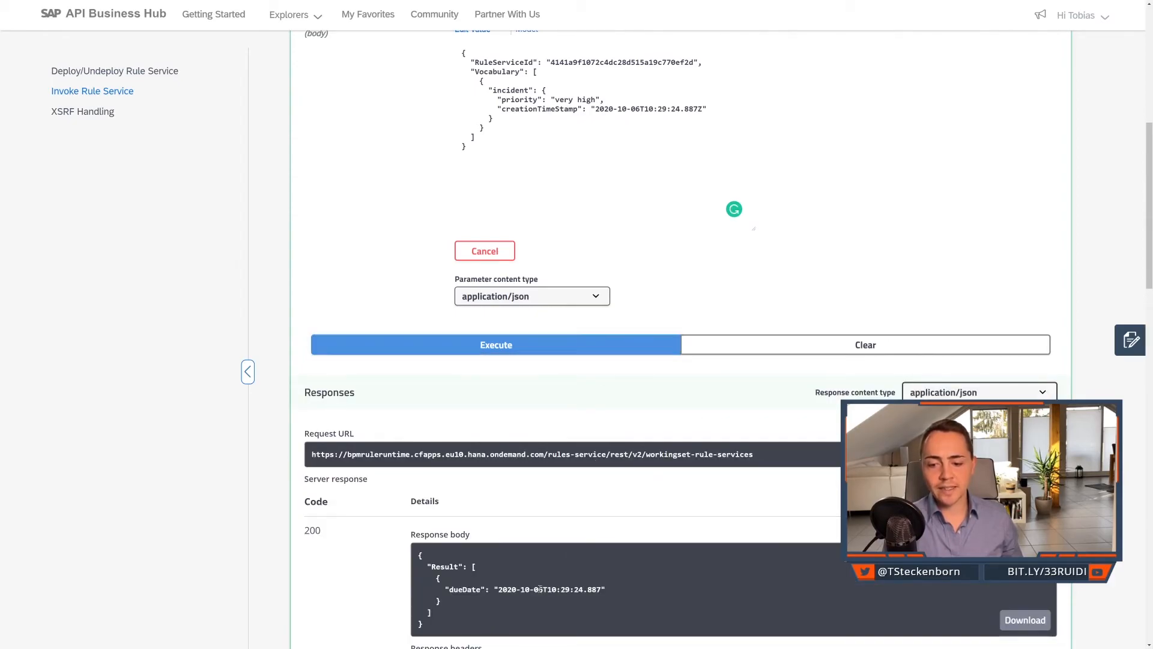
{"action": "left_click", "coordinate": [657, 101]}
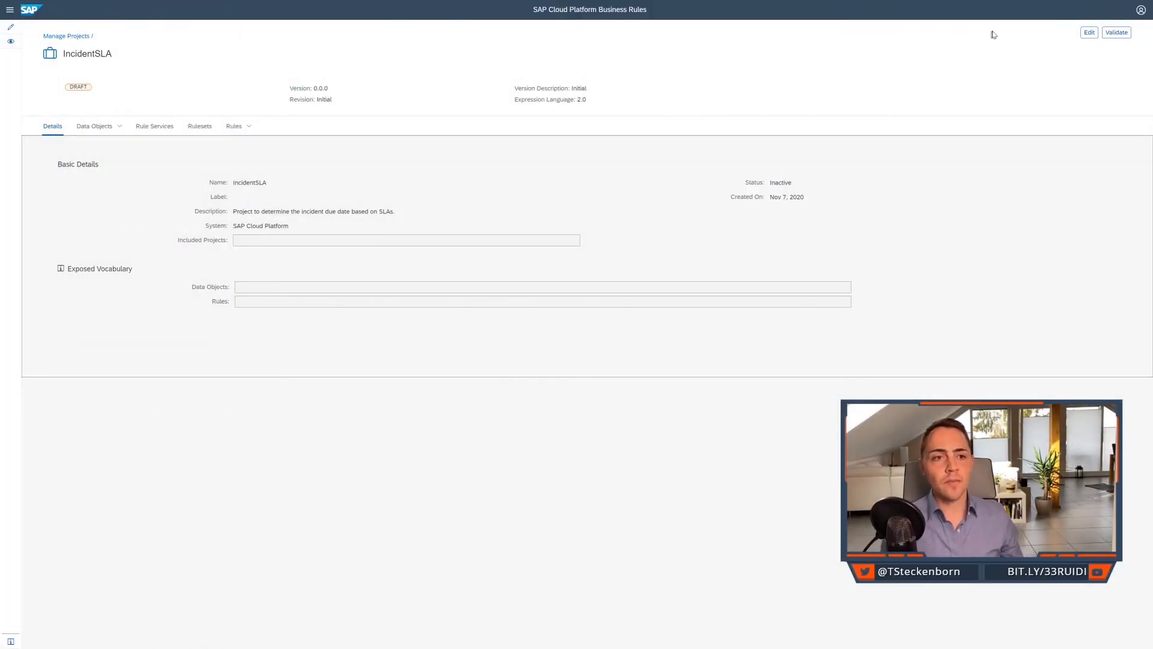
Switch to SAP Cloud Platform Business Rules, make the IncidentSLA project editable and activate it.
{"action": "left_click", "coordinate": [1087, 33]}
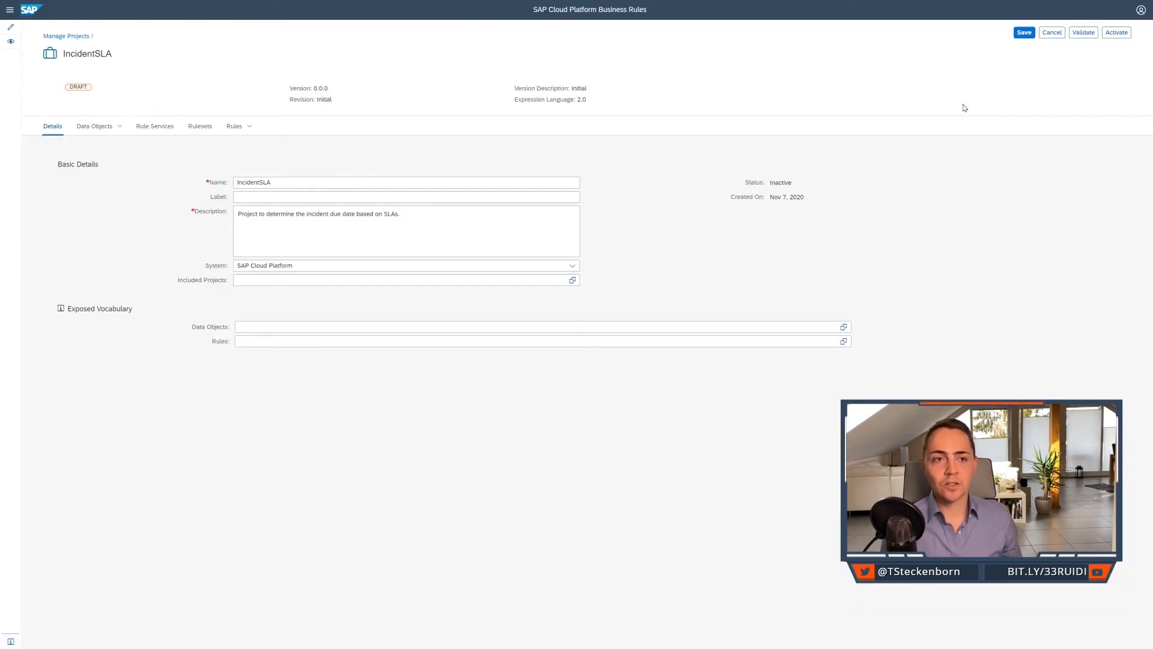
{"action": "left_click", "coordinate": [102, 129]}
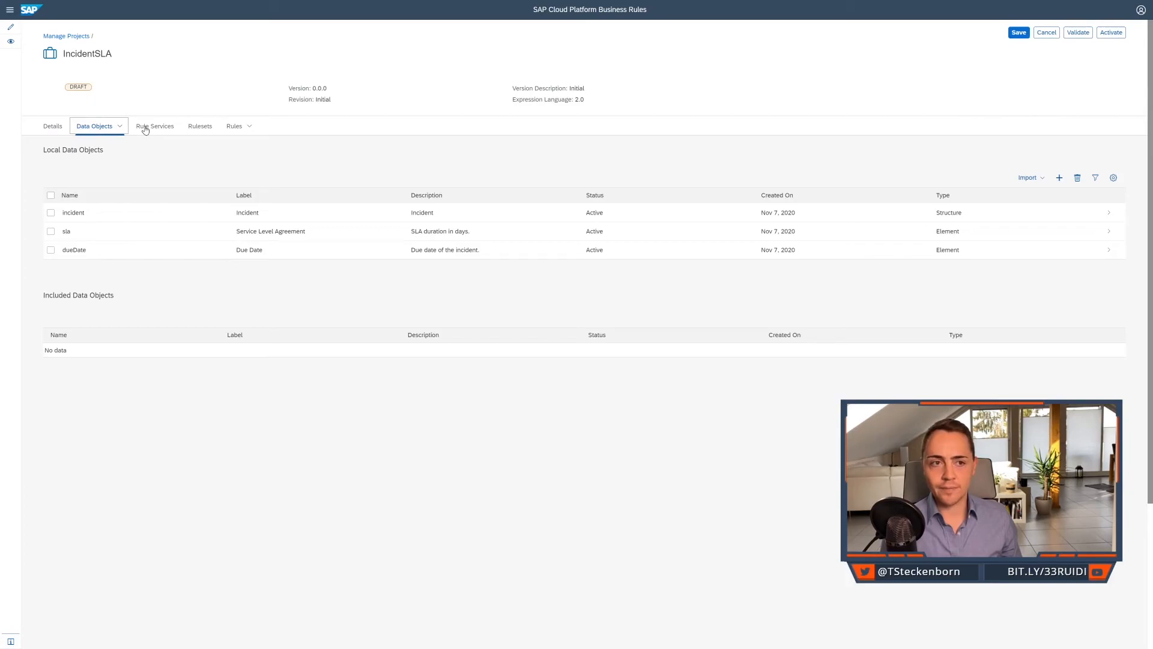
{"action": "left_click", "coordinate": [43, 130]}
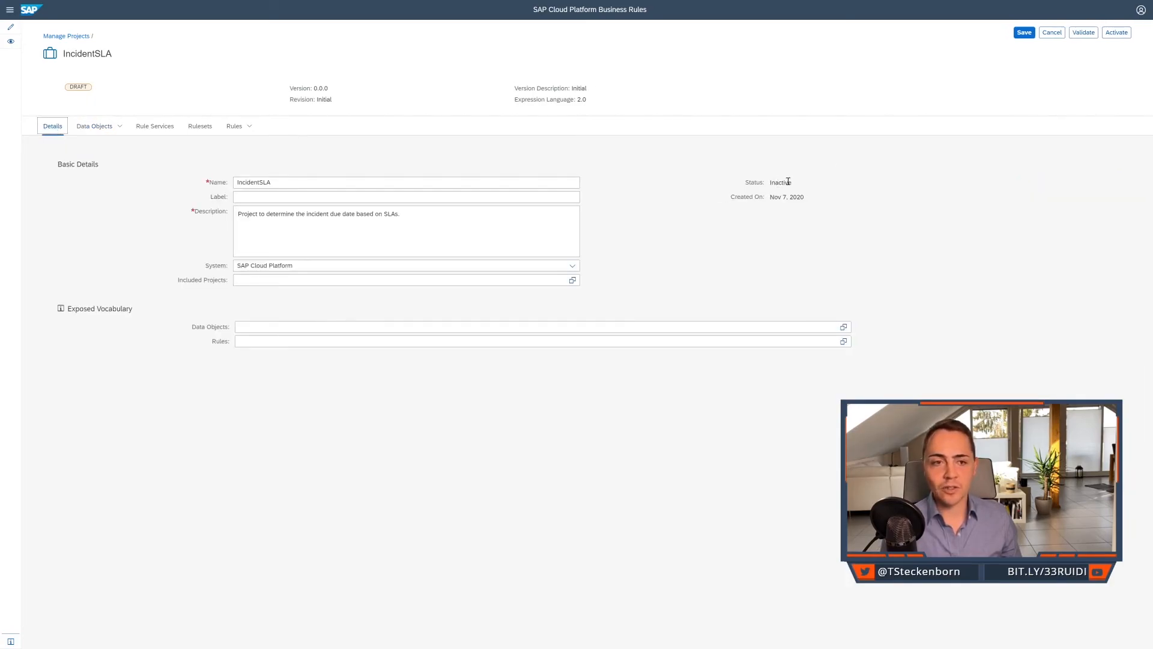
{"action": "left_click", "coordinate": [1125, 34]}
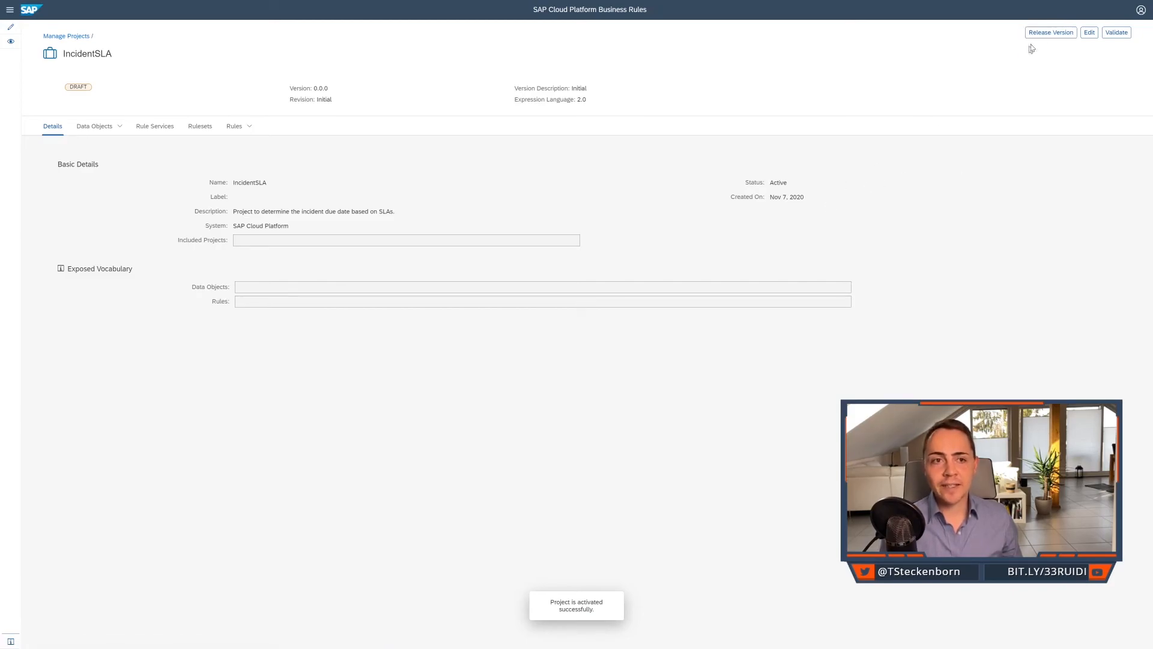
Release the IncidentSLA project as version 1.0.0, revision SLA2020, with the description "Service Level Agreements of 2020. Major Version 1.".
{"action": "left_click", "coordinate": [1058, 36]}
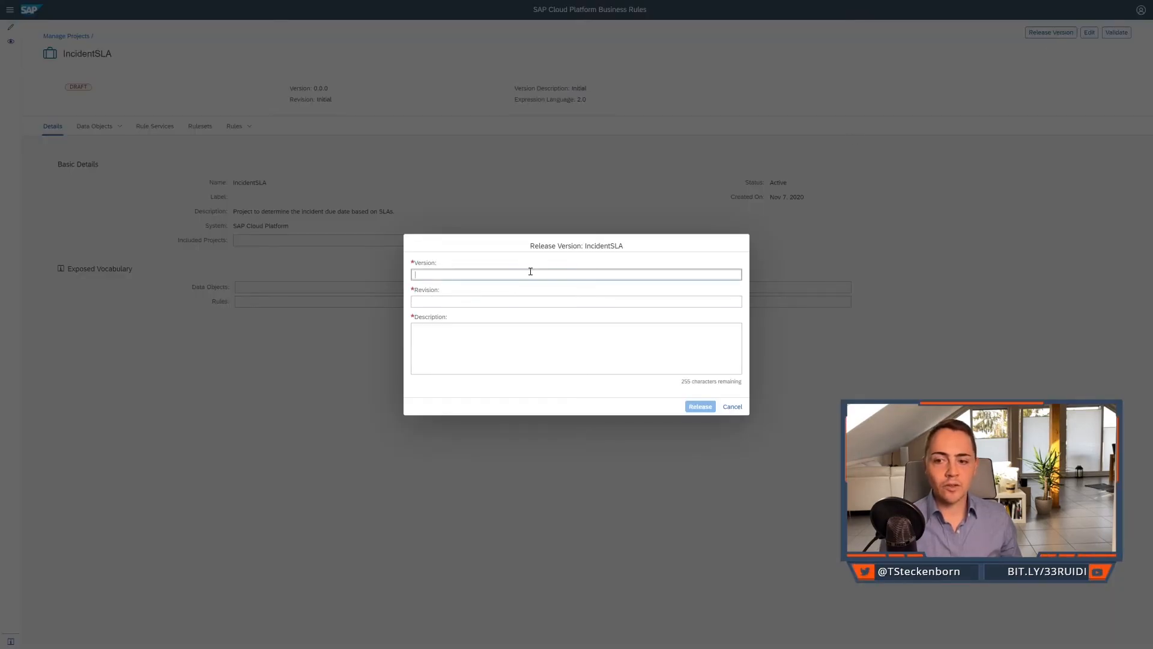
{"action": "type", "text": "1.0.0"}
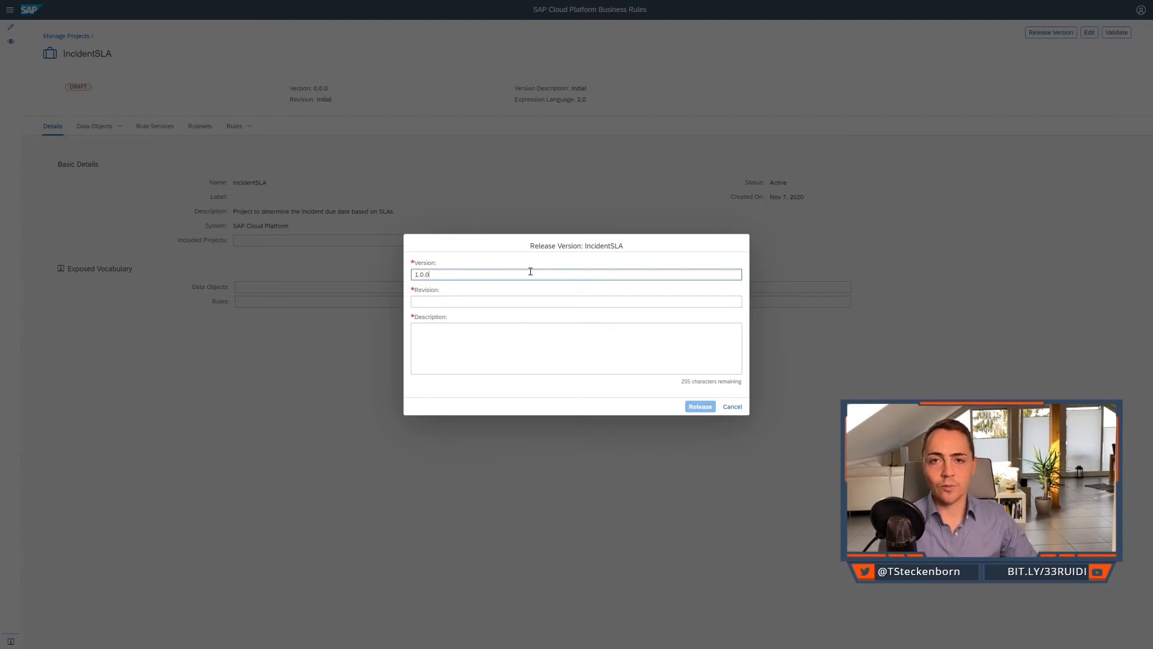
{"action": "key", "text": "Tab"}
{"action": "type", "text": "SLA"}
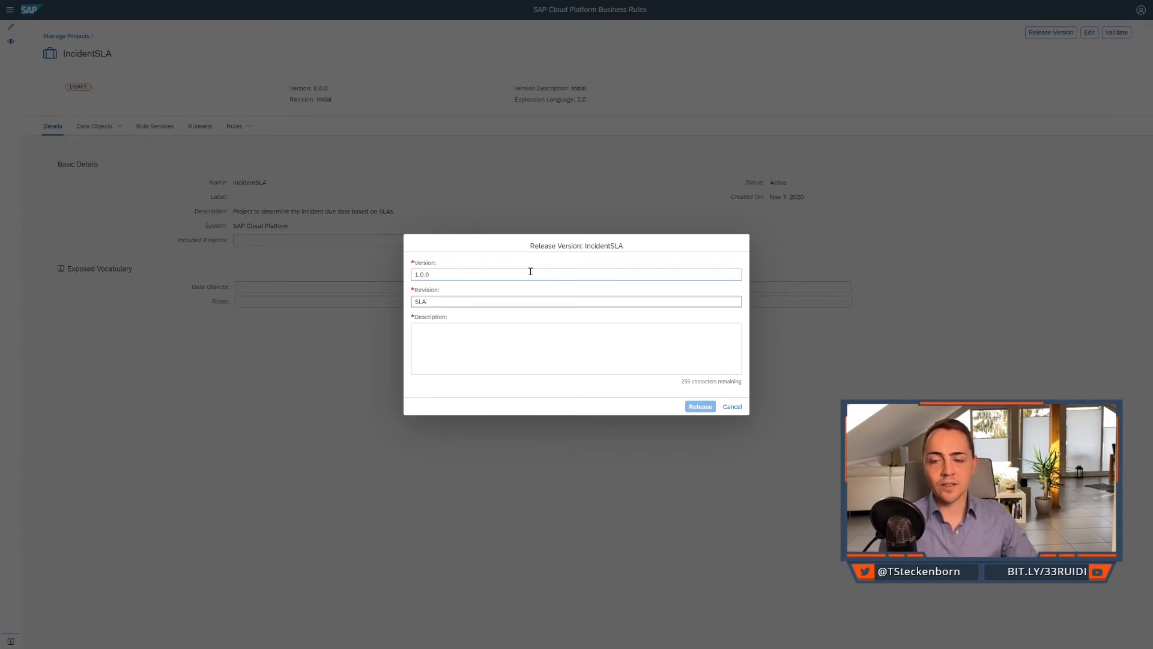
{"action": "type", "text": "2020"}
{"action": "left_click", "coordinate": [557, 354]}
{"action": "type", "text": "Service Le"}
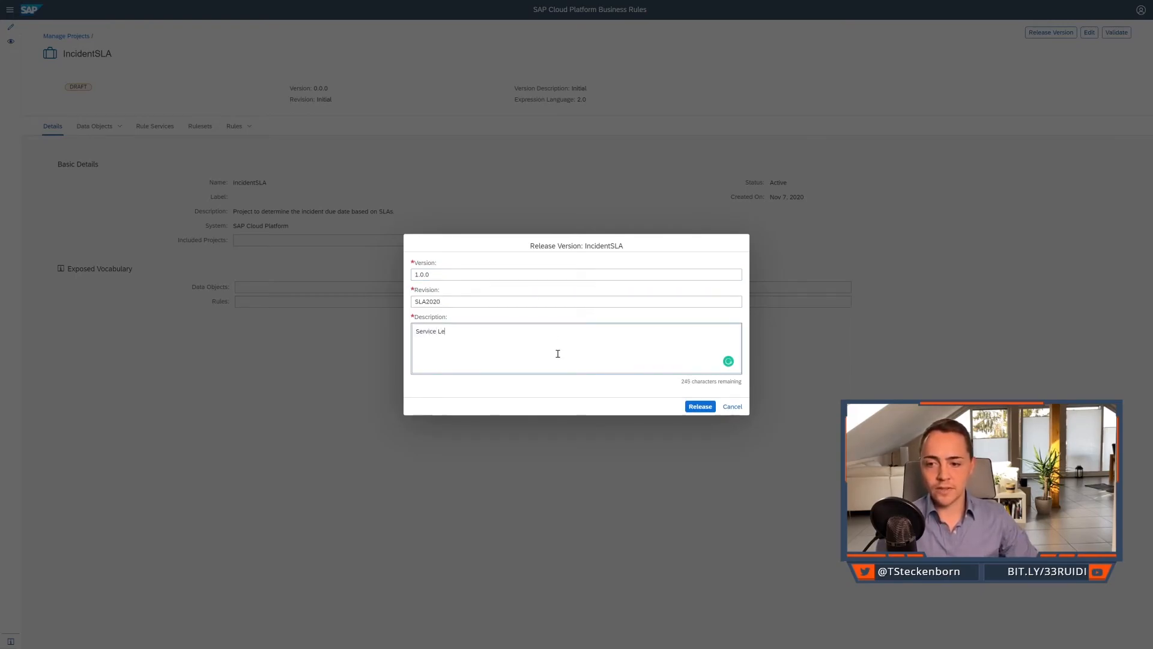
{"action": "type", "text": "vel Agreements of 2020"}
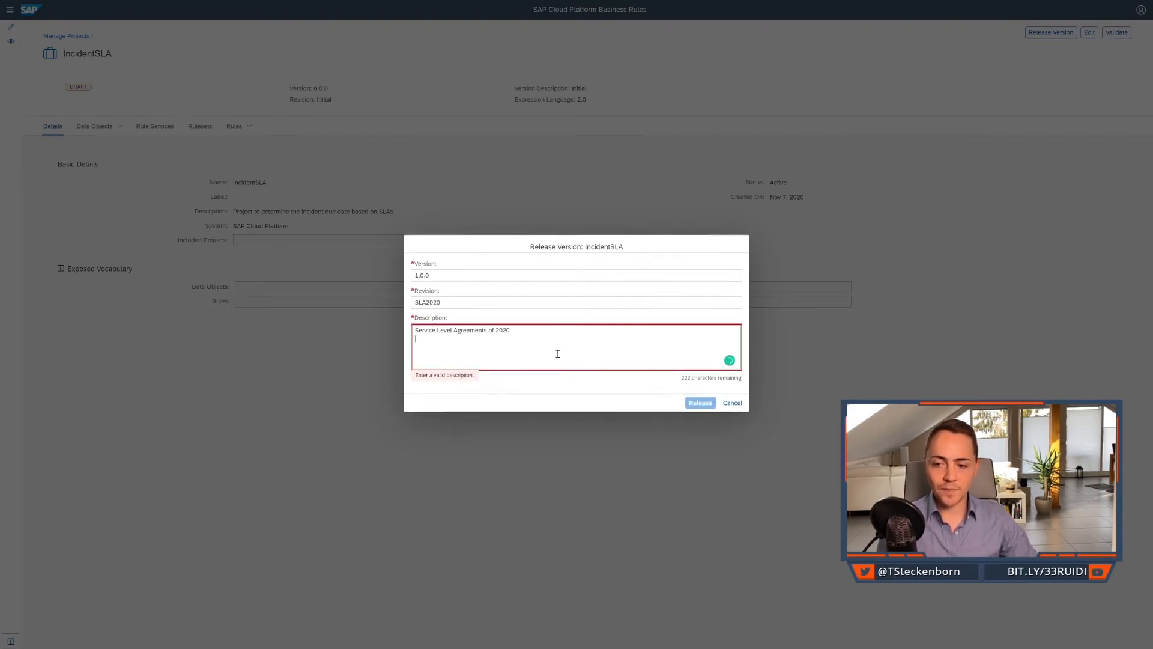
{"action": "type", "text": ". Maoor Version"}
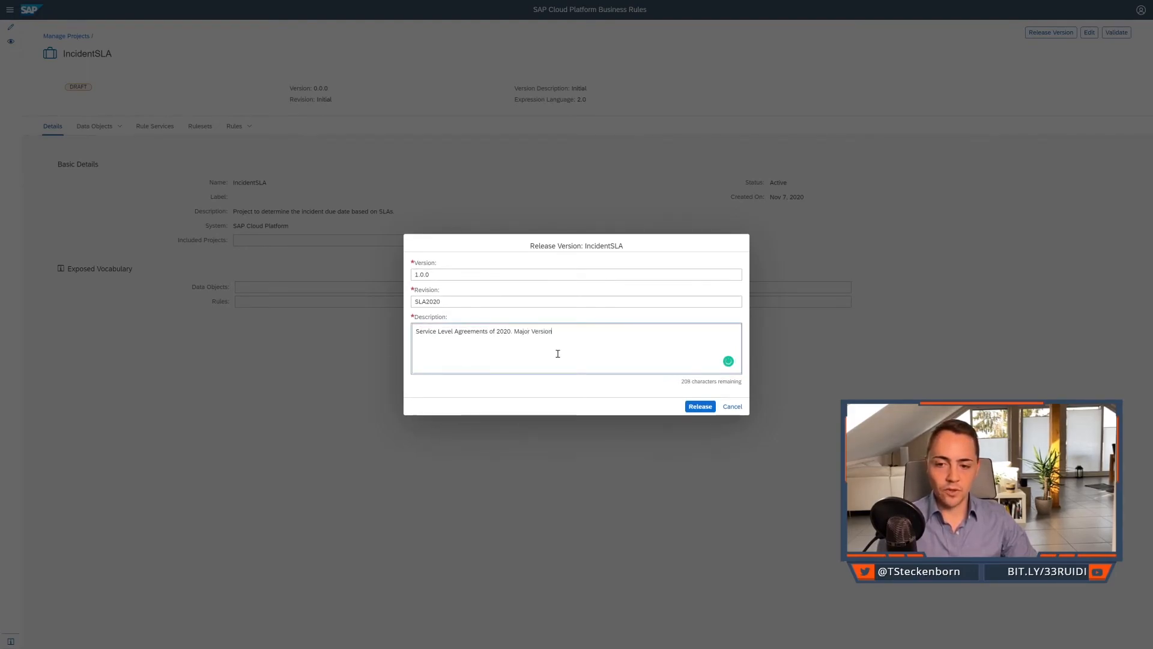
{"action": "type", "text": " 1."}
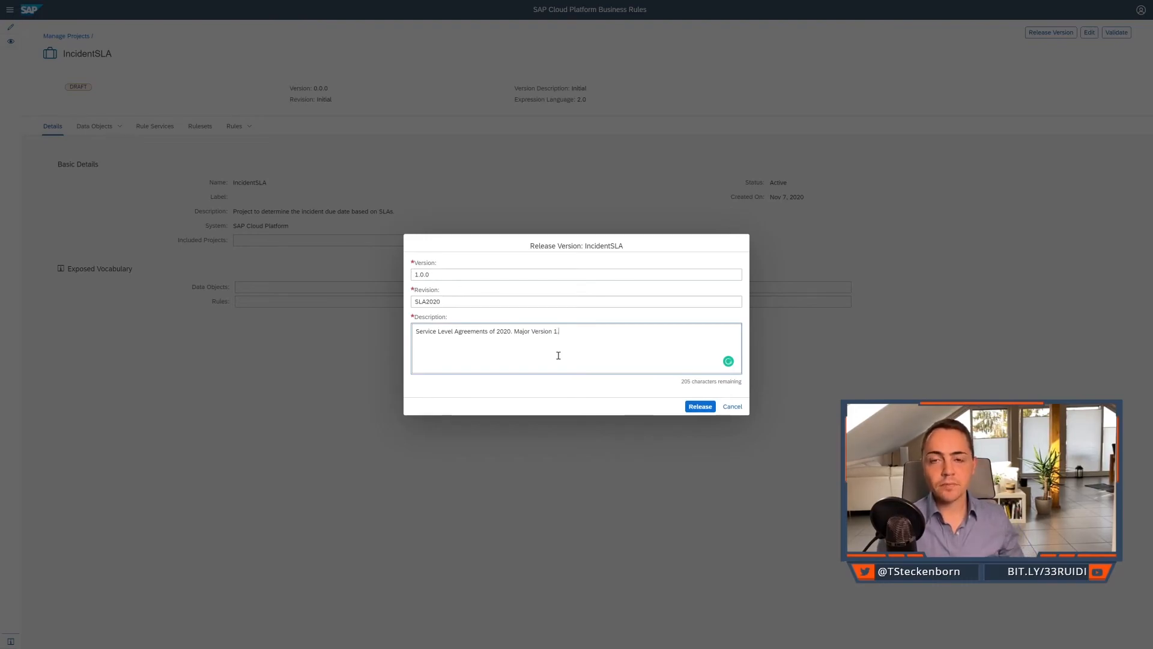
{"action": "left_click", "coordinate": [689, 408]}
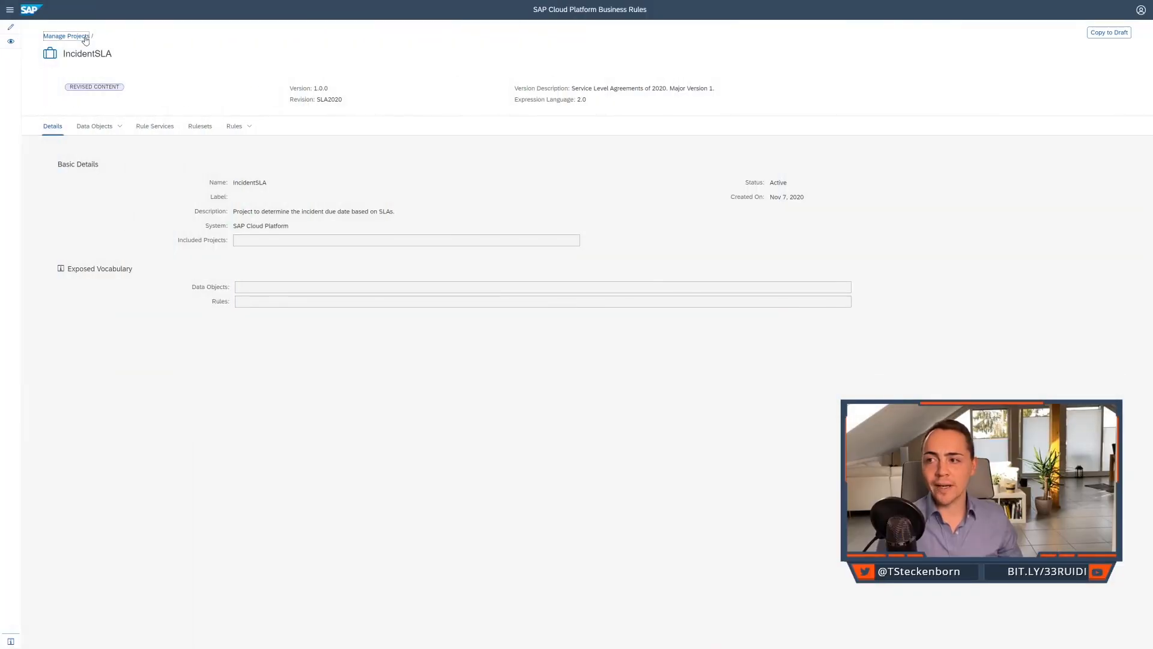
Go back to the project list, show the version history of IncidentSLA and open version 1.0.0.
{"action": "left_click", "coordinate": [66, 36]}
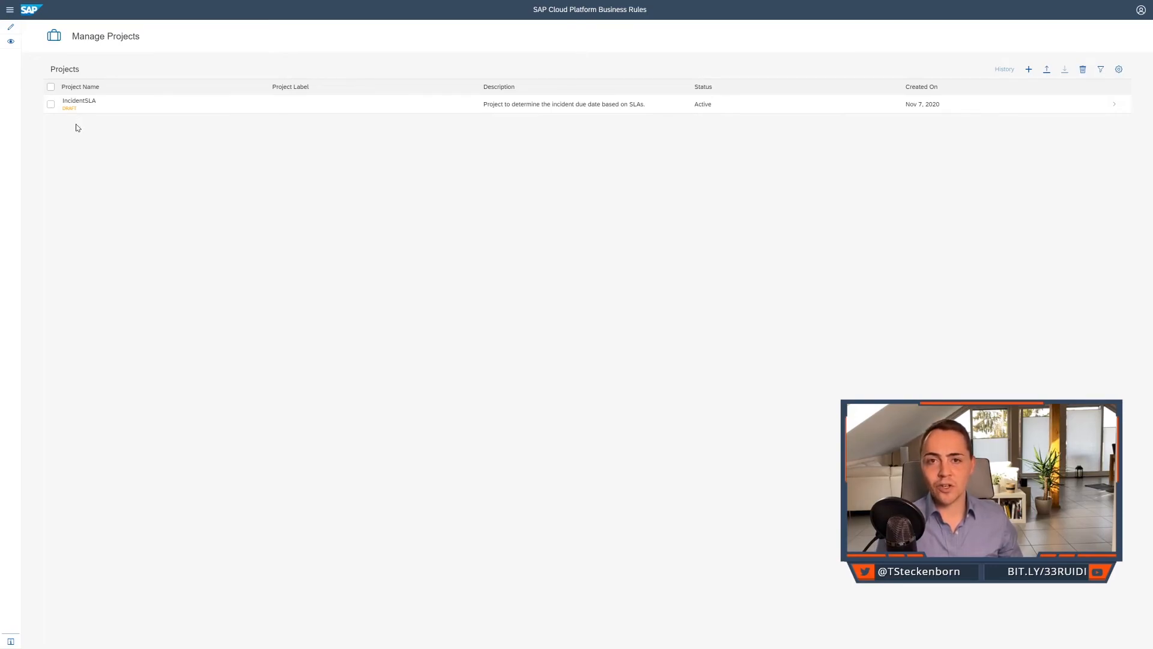
{"action": "left_click", "coordinate": [51, 107]}
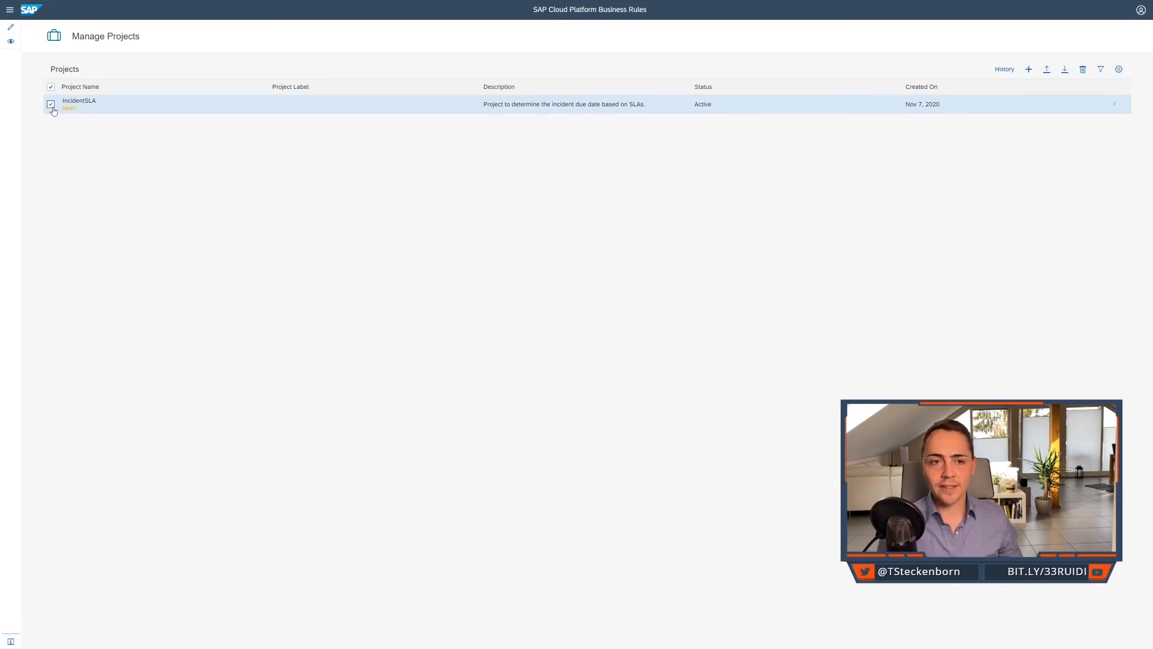
{"action": "left_click", "coordinate": [1003, 71]}
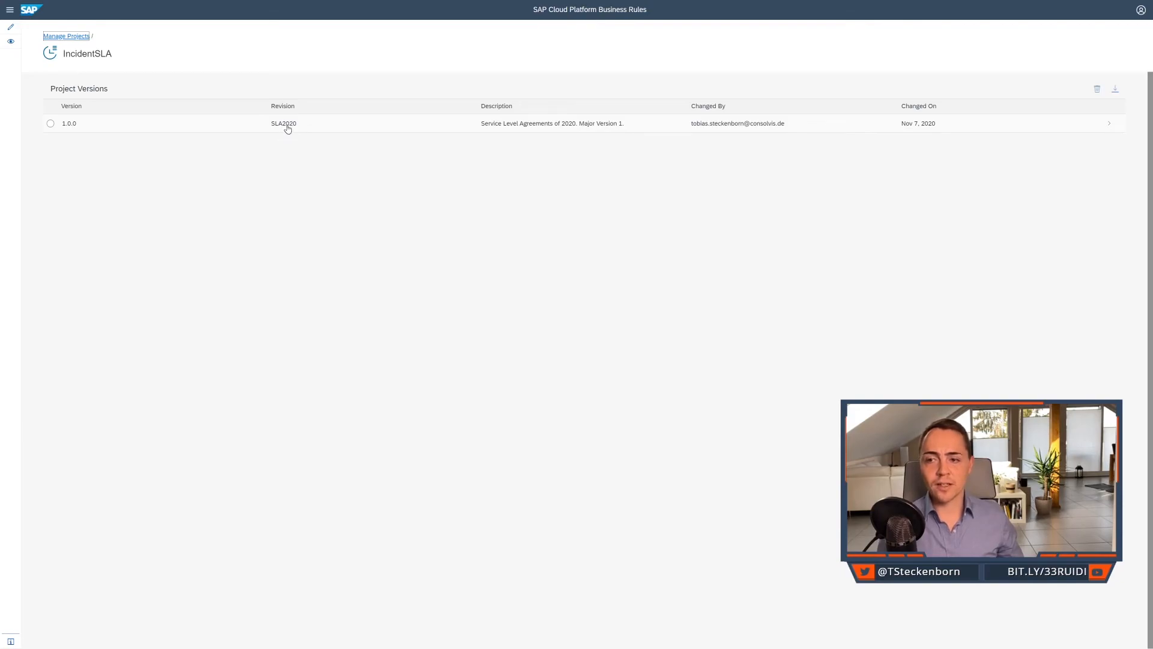
{"action": "left_click", "coordinate": [846, 127]}
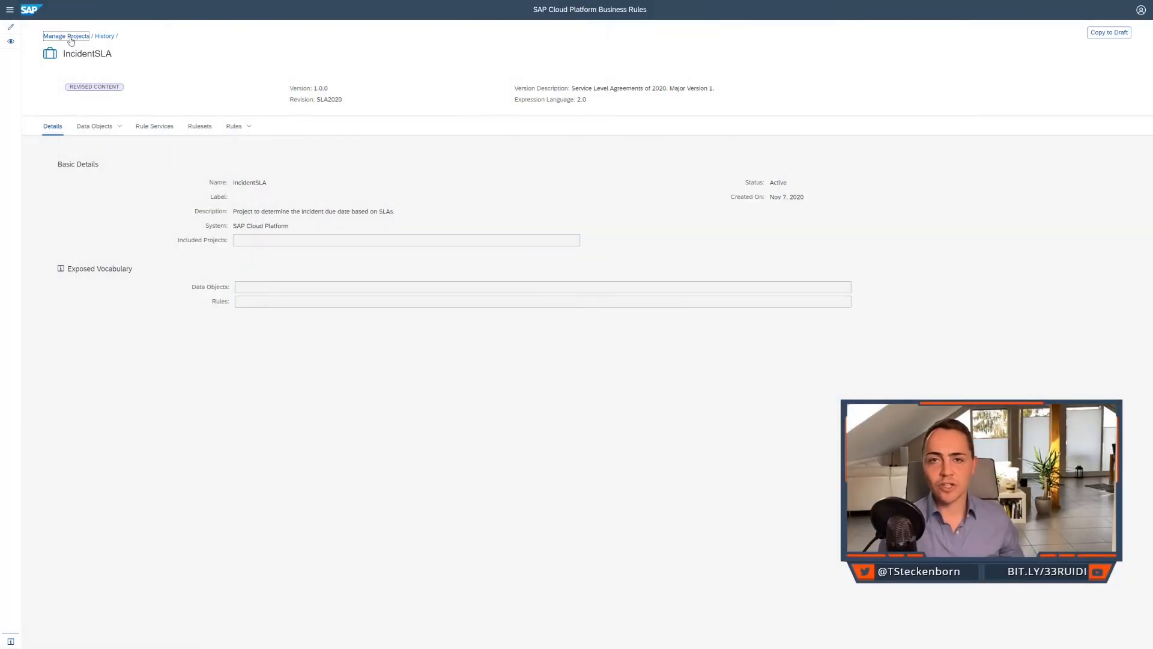
Reopen the IncidentSLA draft from the project list, make it editable, and open the determineSLAAgreement rule, saving the pending project changes.
{"action": "left_click", "coordinate": [68, 36]}
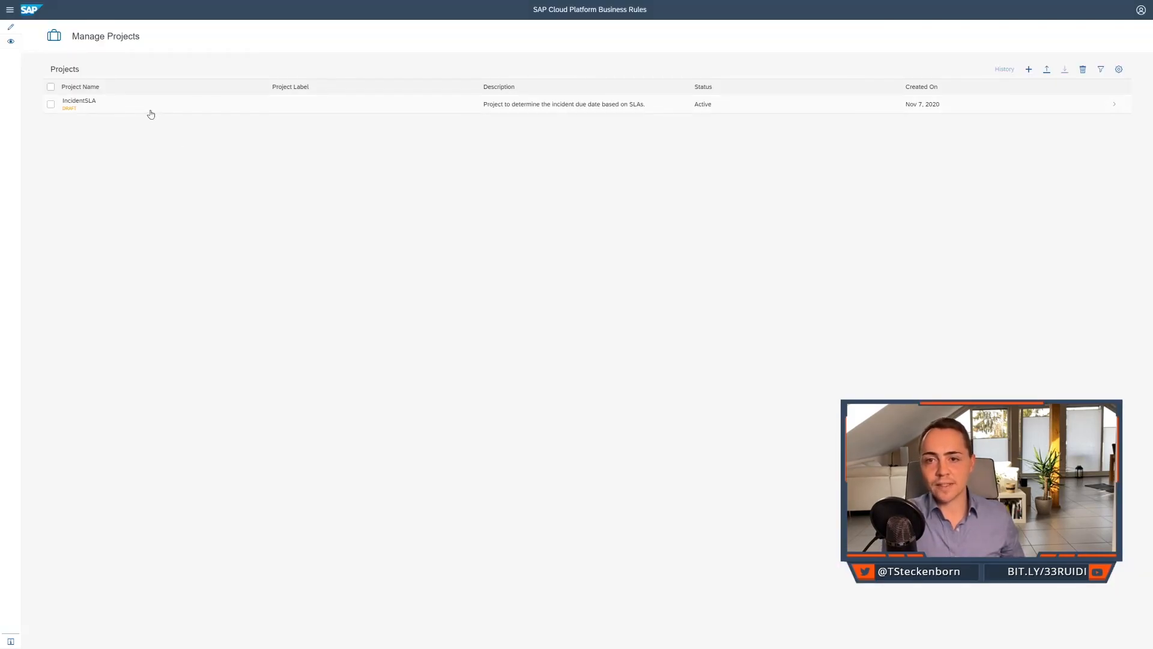
{"action": "left_click", "coordinate": [151, 114]}
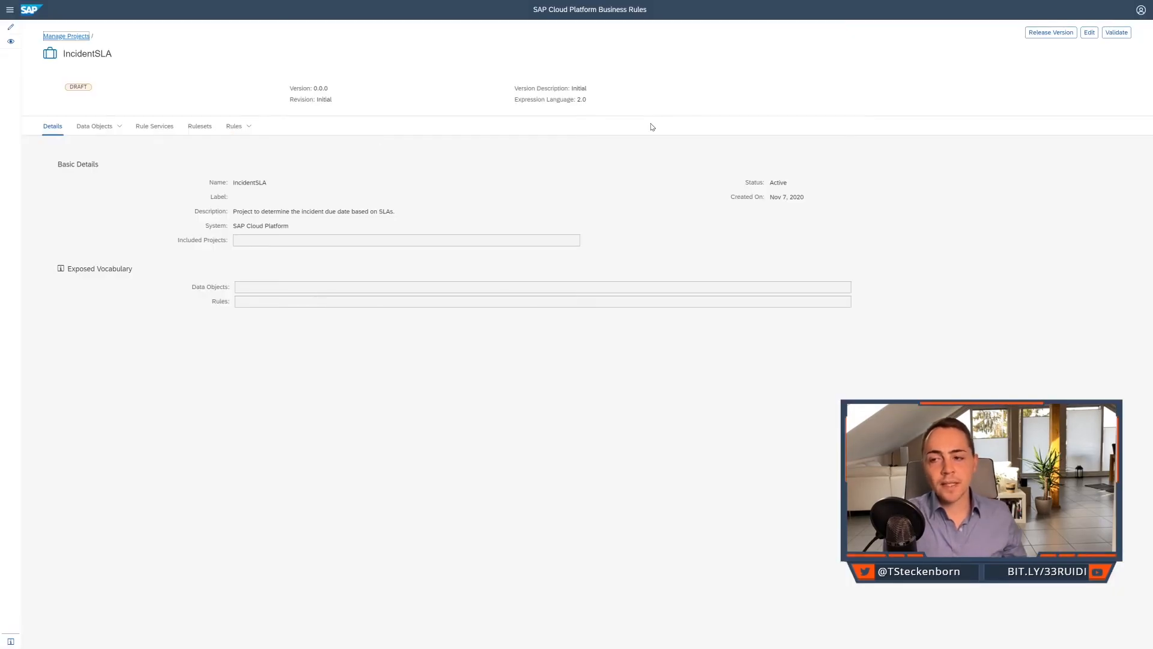
{"action": "left_click", "coordinate": [1094, 37]}
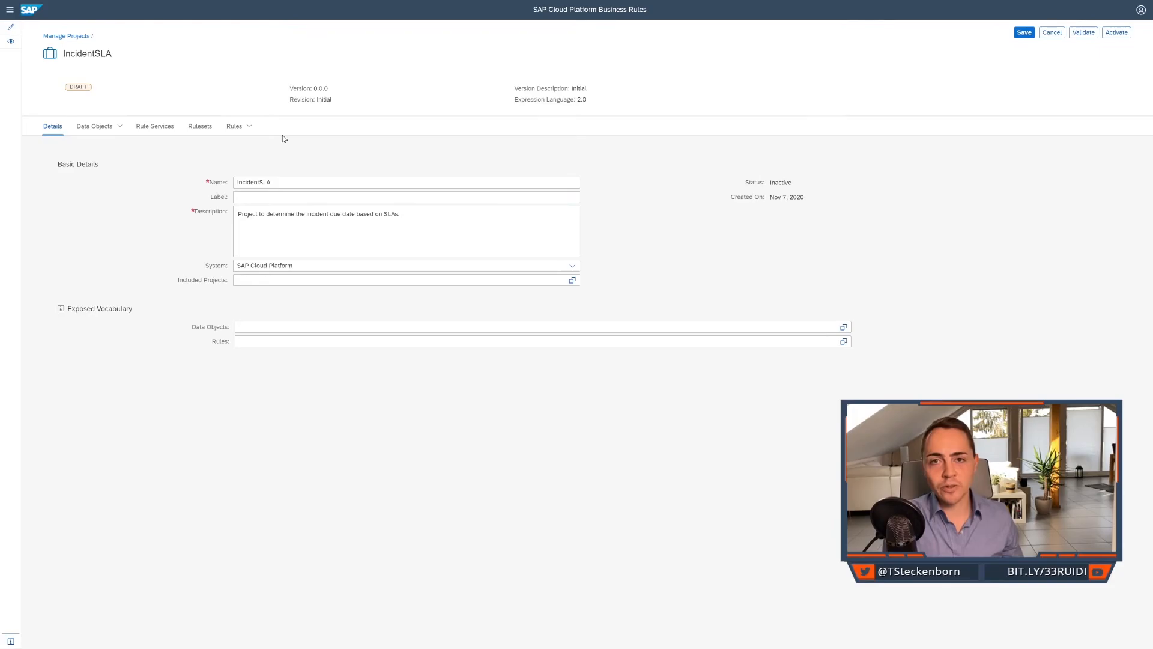
{"action": "left_click", "coordinate": [231, 127]}
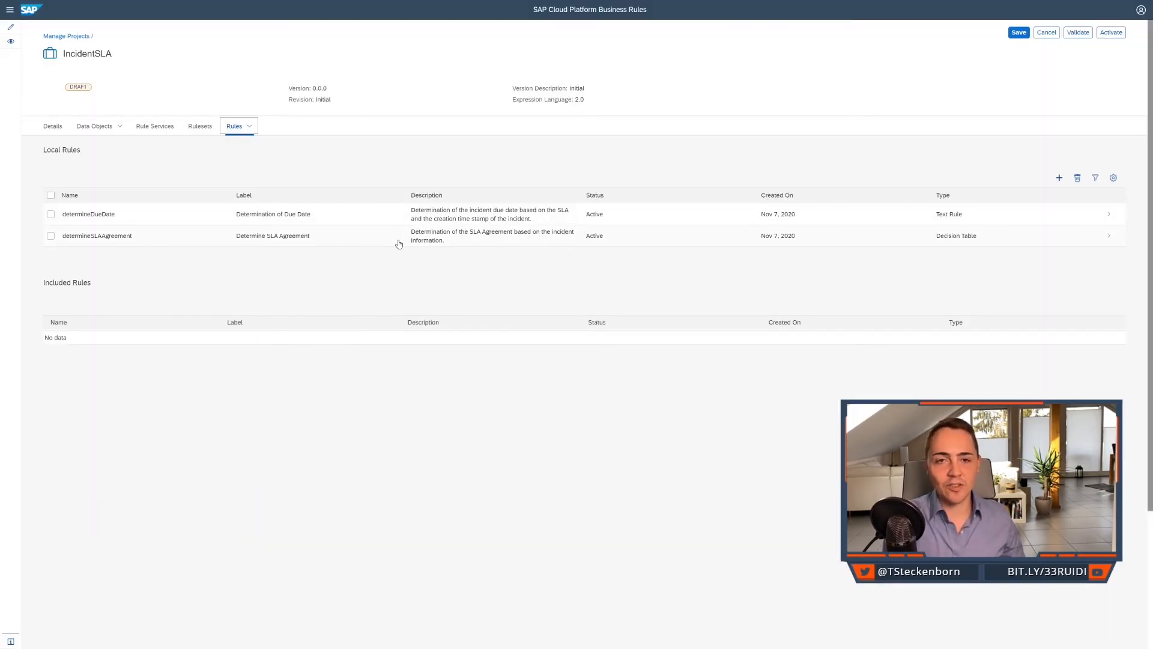
{"action": "left_click", "coordinate": [399, 243]}
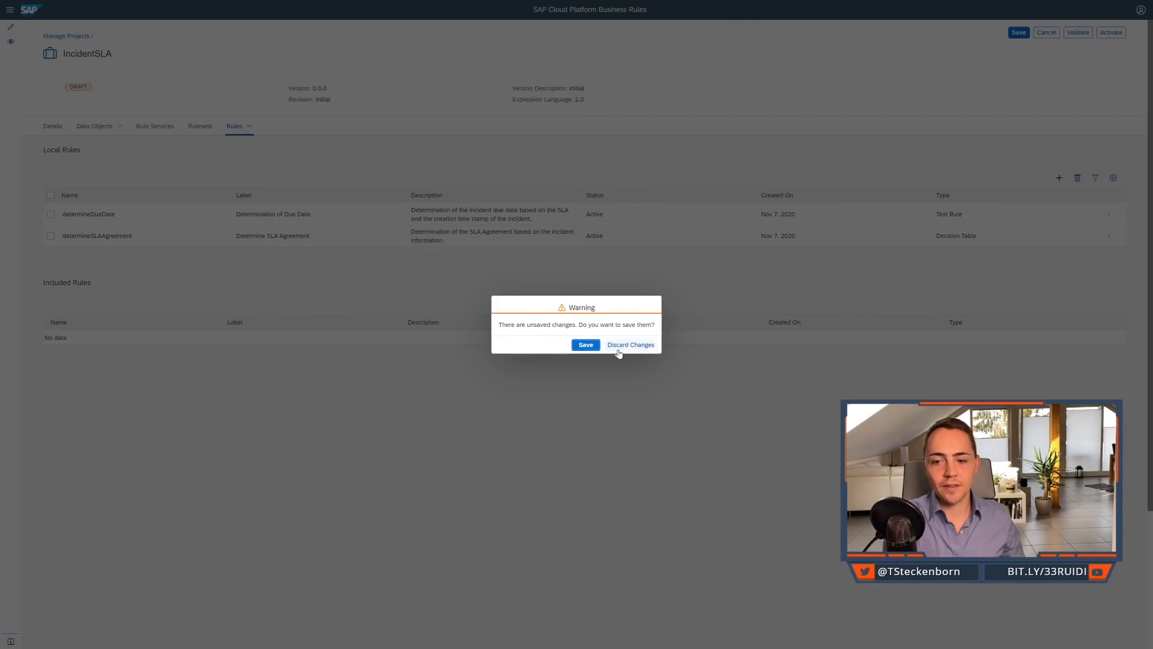
{"action": "left_click", "coordinate": [586, 346]}
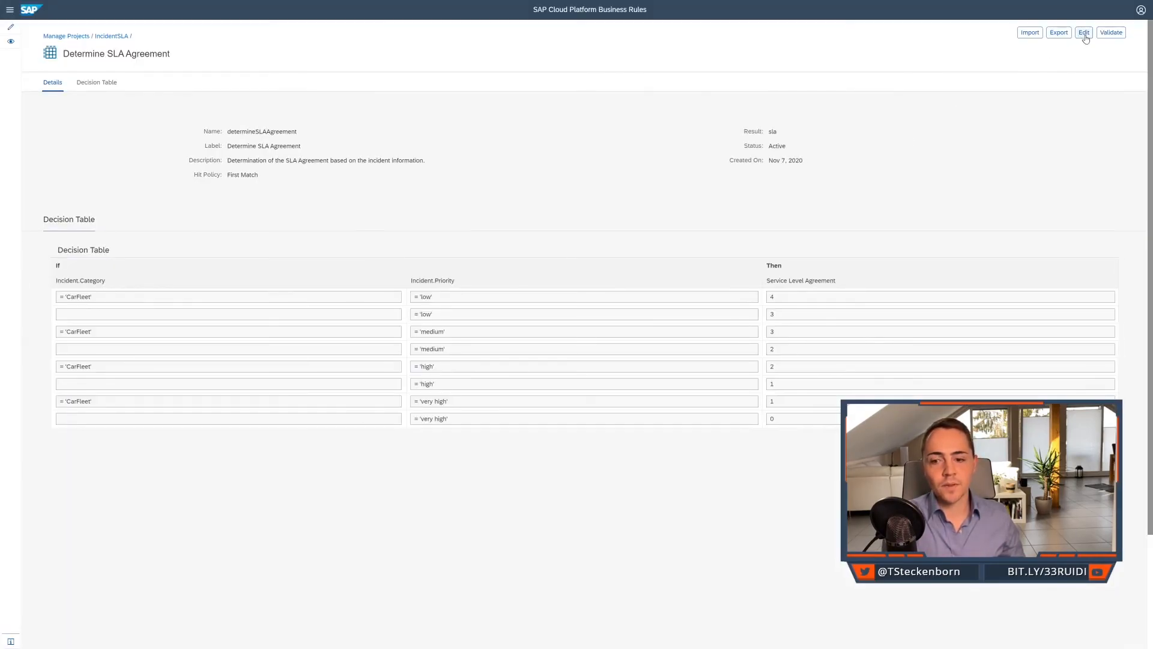
Set the Service Level Agreement of the 'very high' decision table row without a category to 100 and activate the rule.
{"action": "left_click", "coordinate": [1084, 33]}
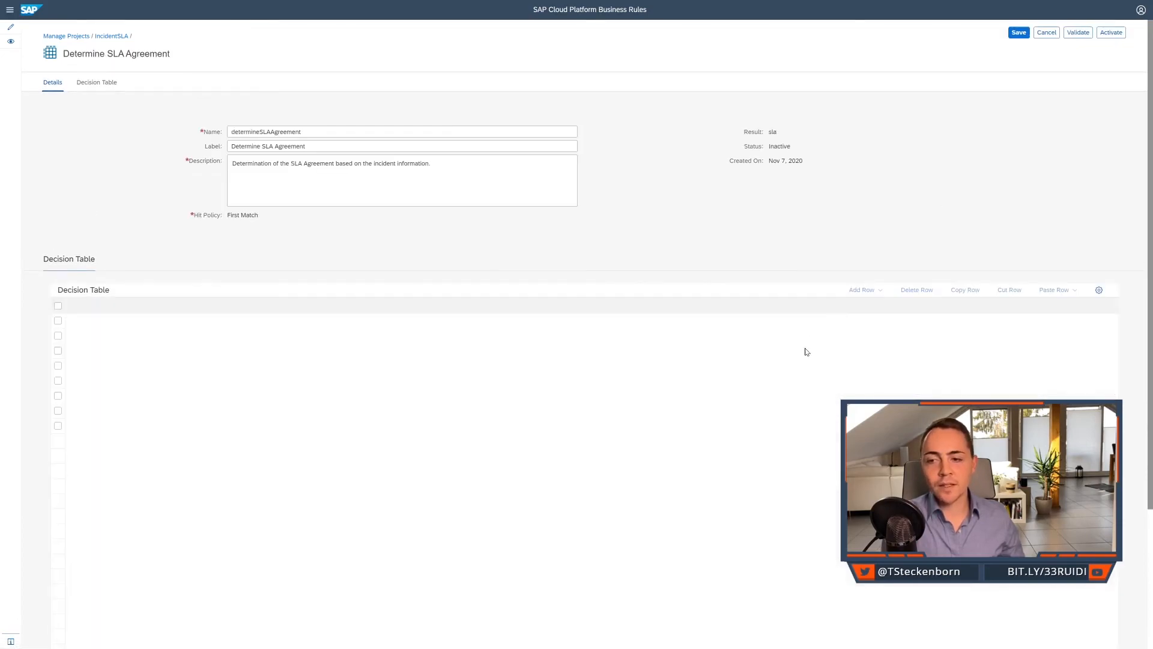
{"action": "double_click", "coordinate": [781, 459]}
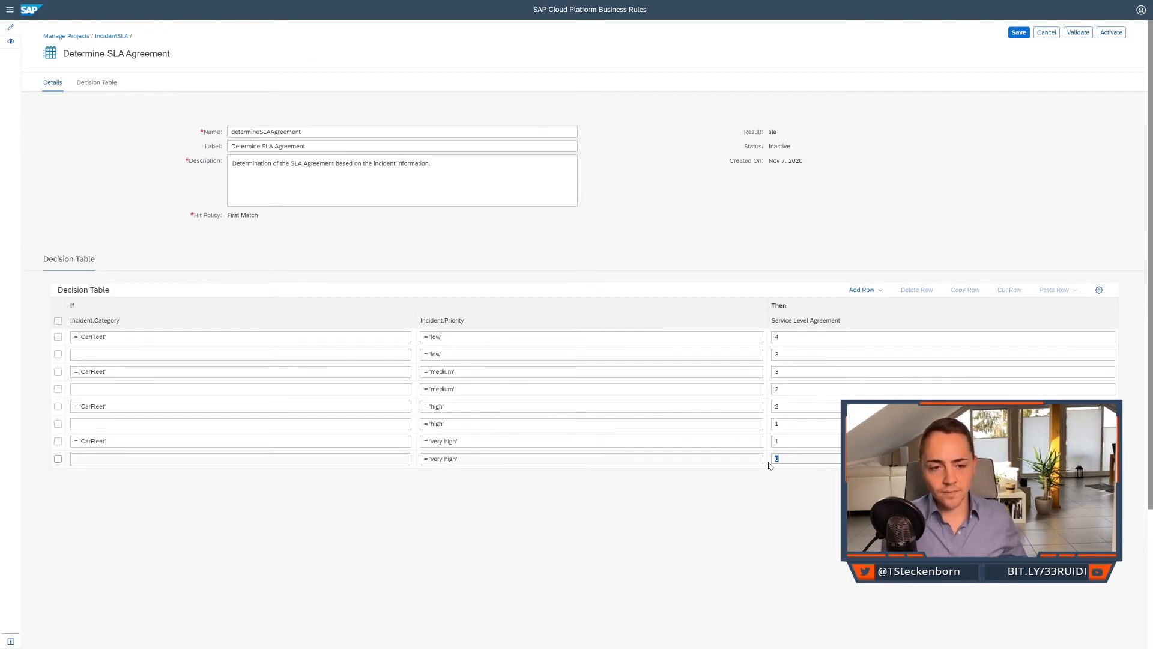
{"action": "left_click", "coordinate": [775, 459]}
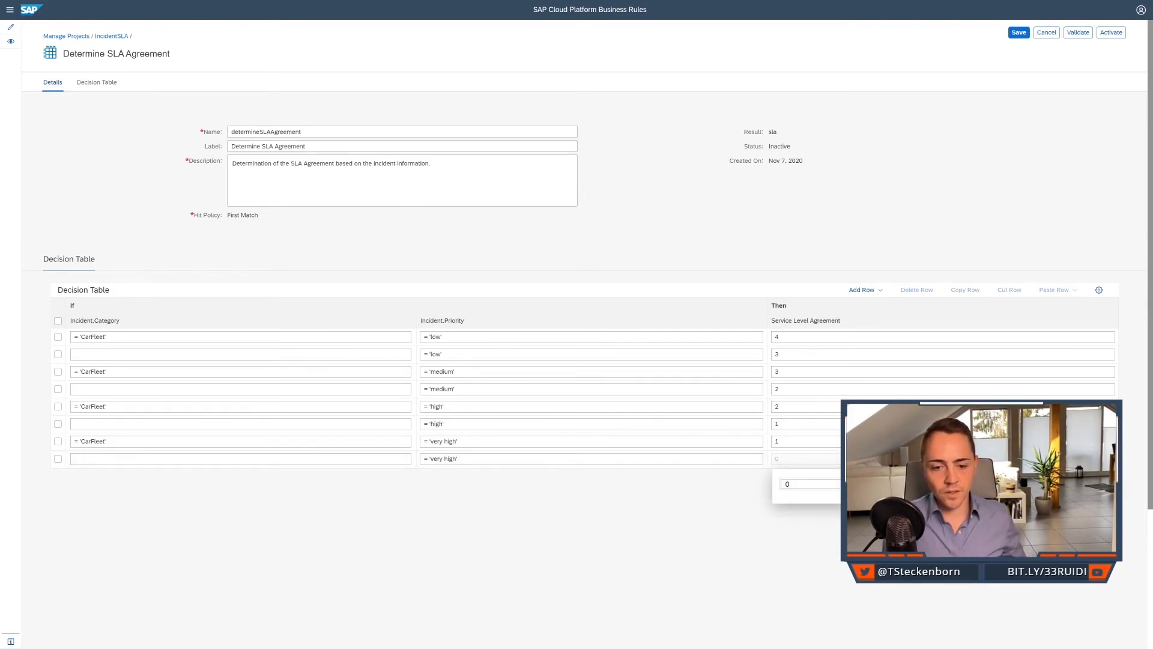
{"action": "type", "text": "100"}
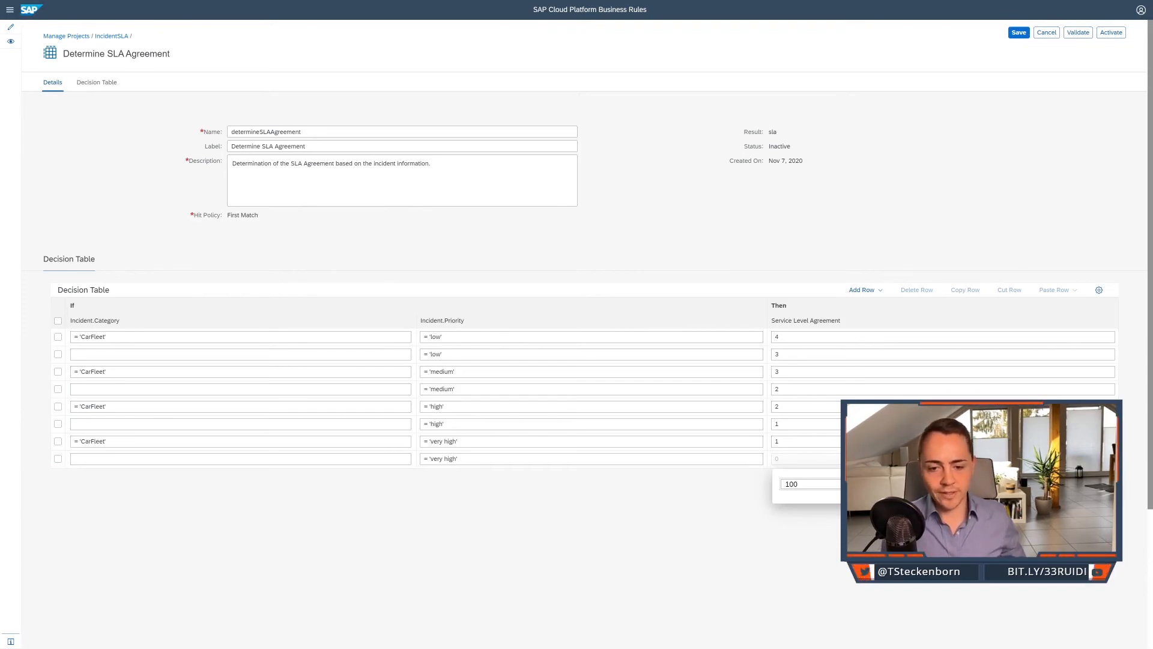
{"action": "left_click", "coordinate": [844, 223]}
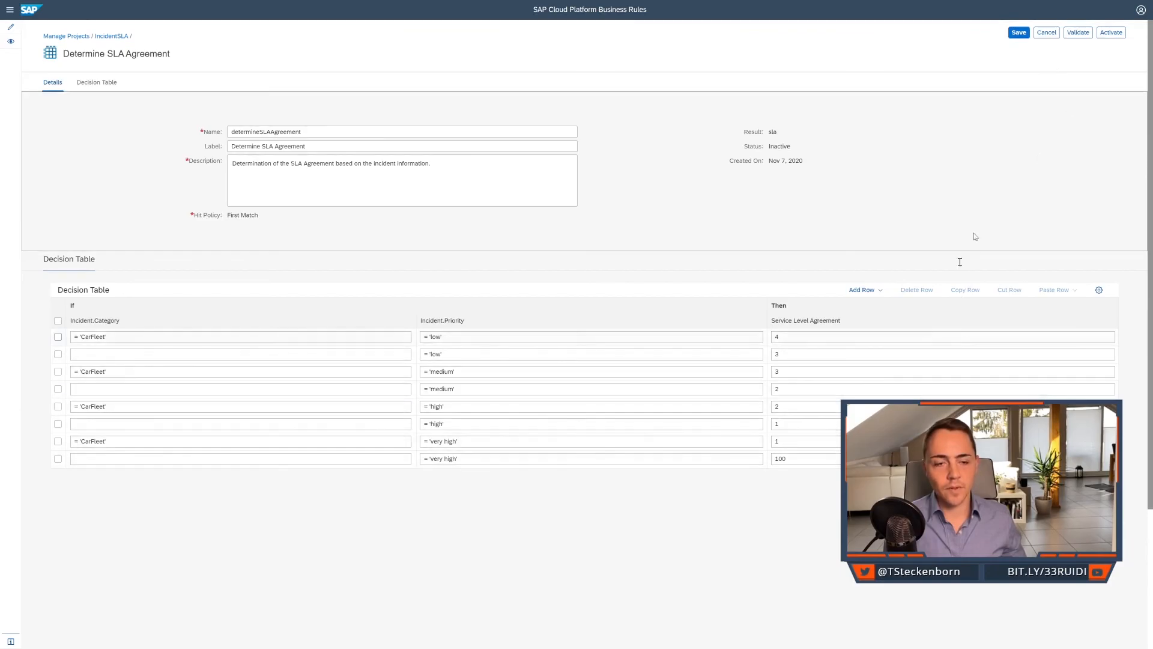
{"action": "left_click", "coordinate": [1111, 35]}
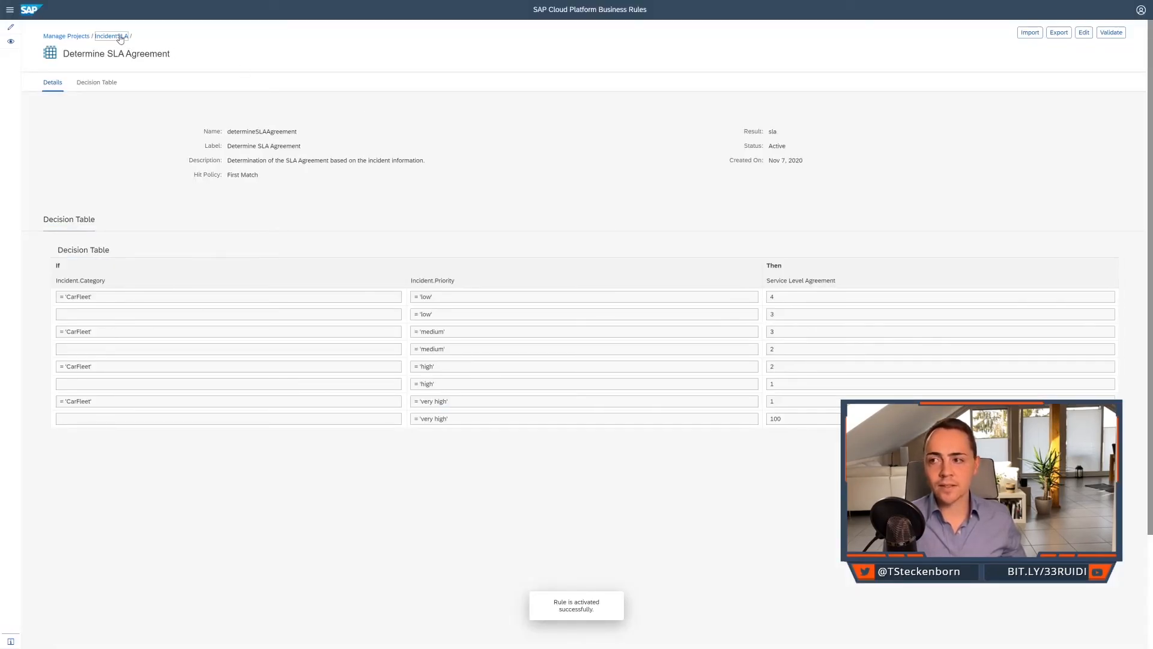
Return to the IncidentSLA project, make it editable and activate it.
{"action": "left_click", "coordinate": [115, 36]}
{"action": "left_click", "coordinate": [54, 126]}
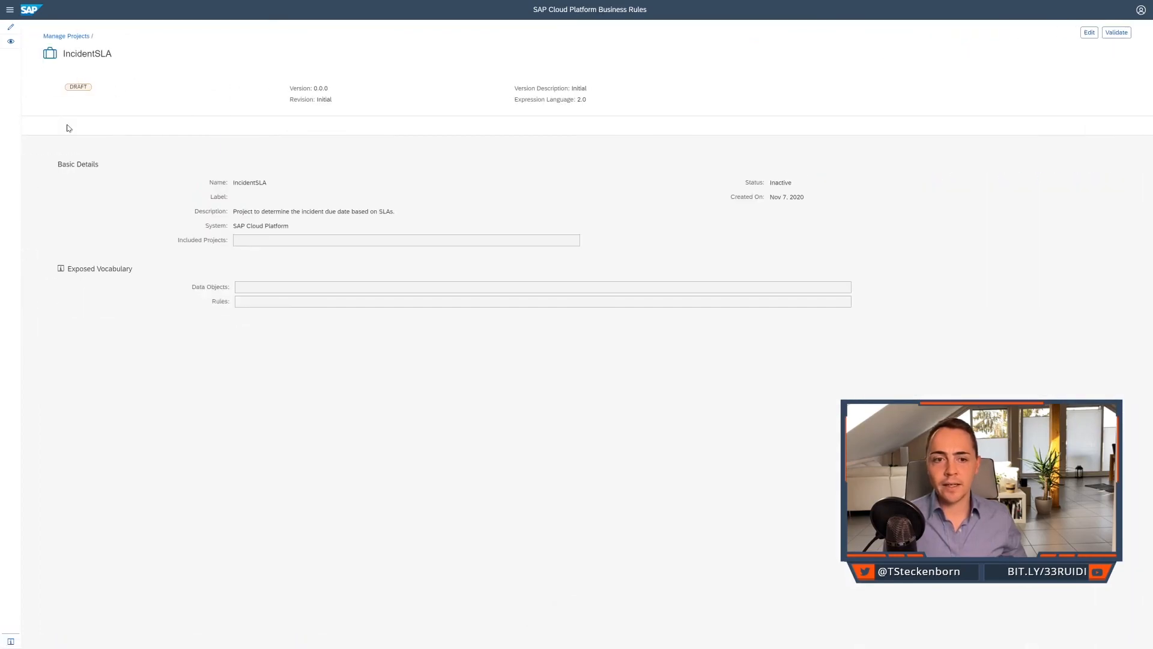
{"action": "left_click", "coordinate": [1089, 32]}
{"action": "left_click", "coordinate": [1118, 32]}
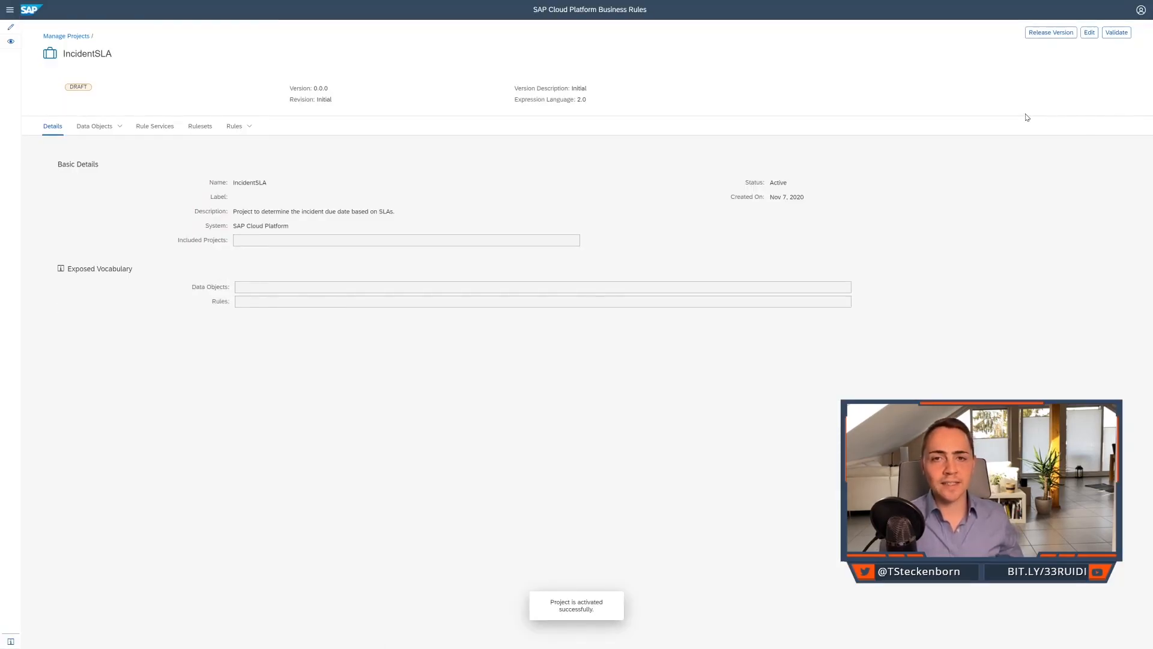
Release the IncidentSLA project as version 1.0.1, revision SLA2020, with the description "SLA2020, Patch 1".
{"action": "left_click", "coordinate": [1051, 33]}
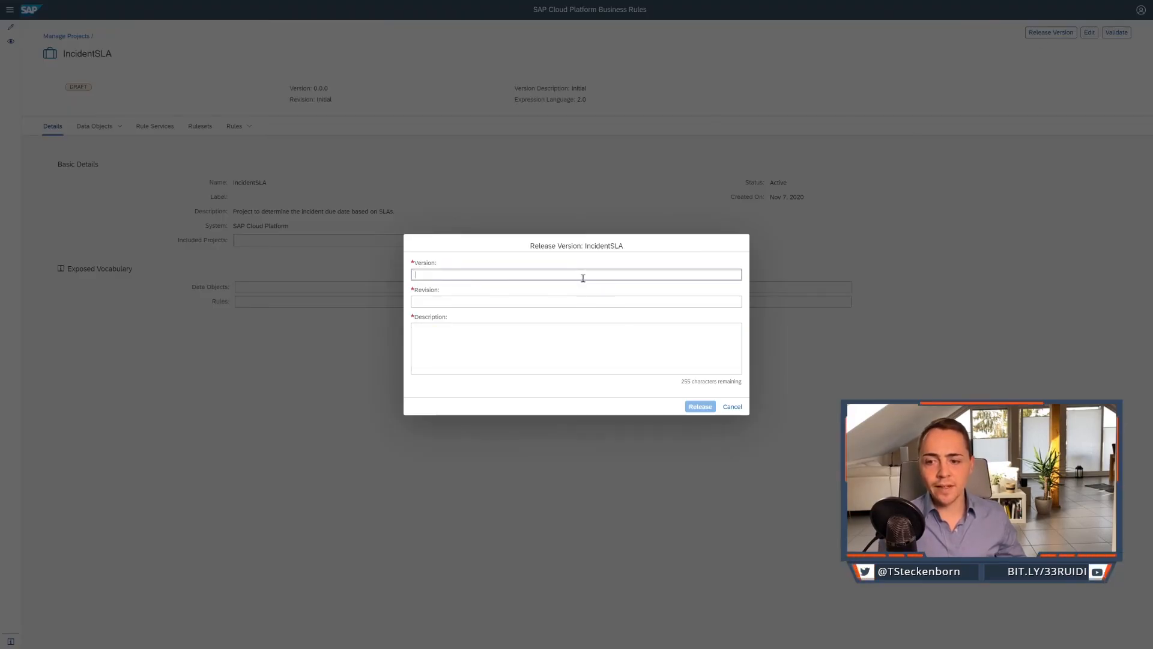
{"action": "type", "text": "1"}
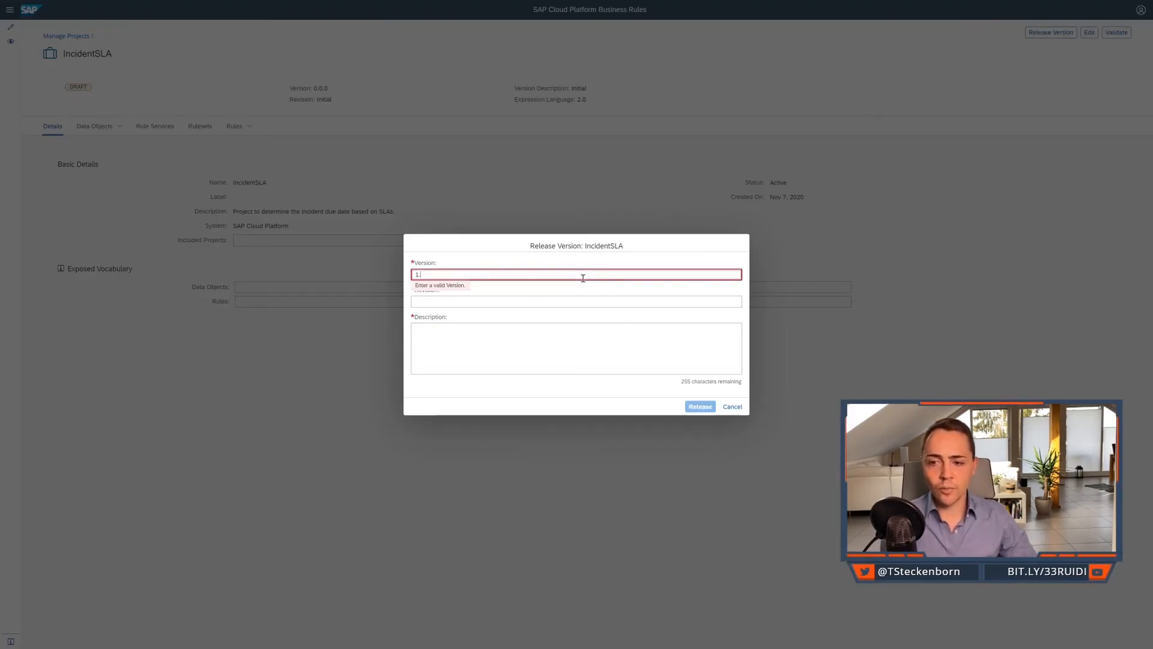
{"action": "type", "text": ".1"}
{"action": "key", "text": "BackSpace"}
{"action": "type", "text": "0.1"}
{"action": "key", "text": "Tab"}
{"action": "type", "text": "SLA2"}
{"action": "key", "text": "Tab"}
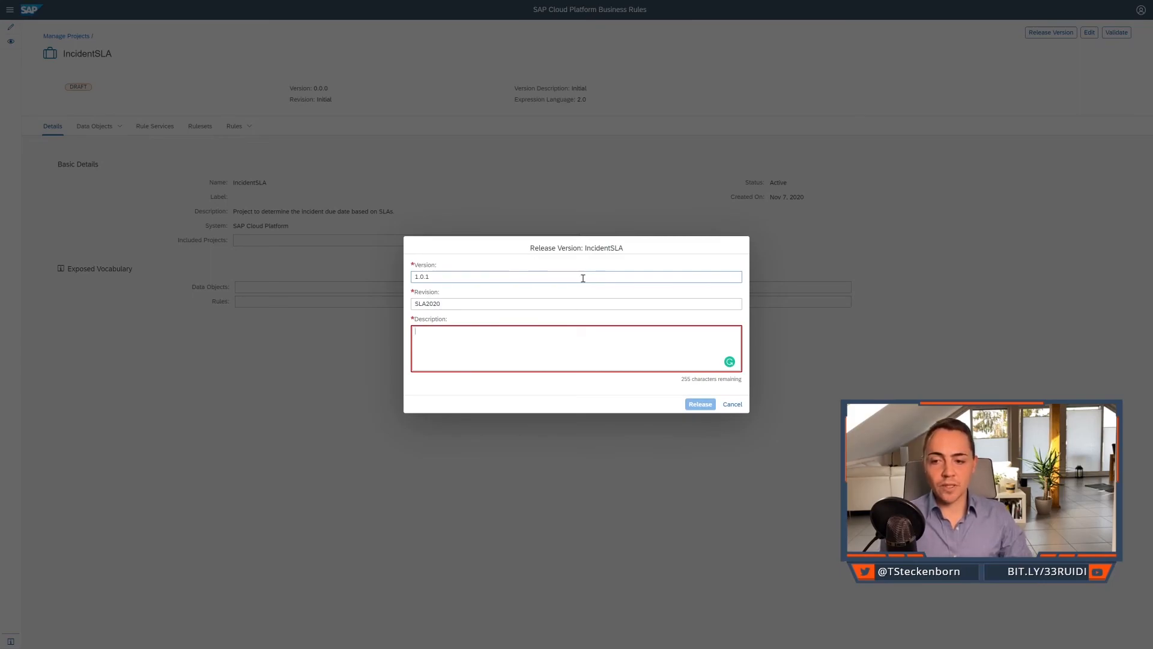
{"action": "type", "text": "SLA2020, Paetch 1"}
{"action": "left_click", "coordinate": [702, 410]}
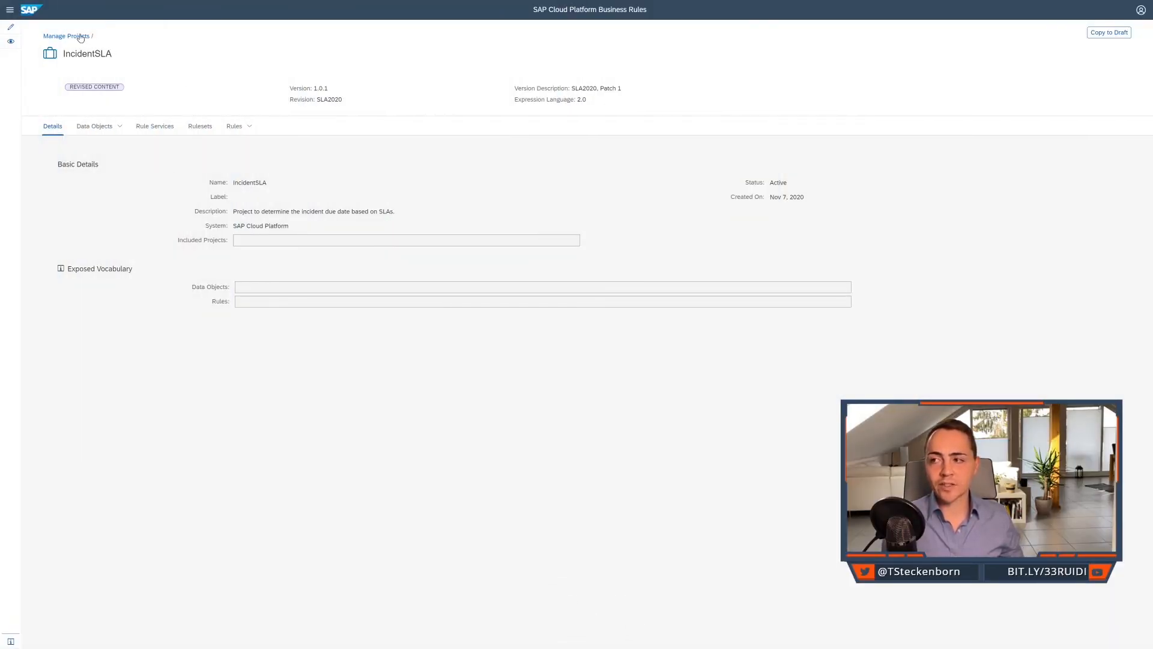
Go back to the project list, show the version history of IncidentSLA and open version 1.0.1.
{"action": "left_click", "coordinate": [81, 37]}
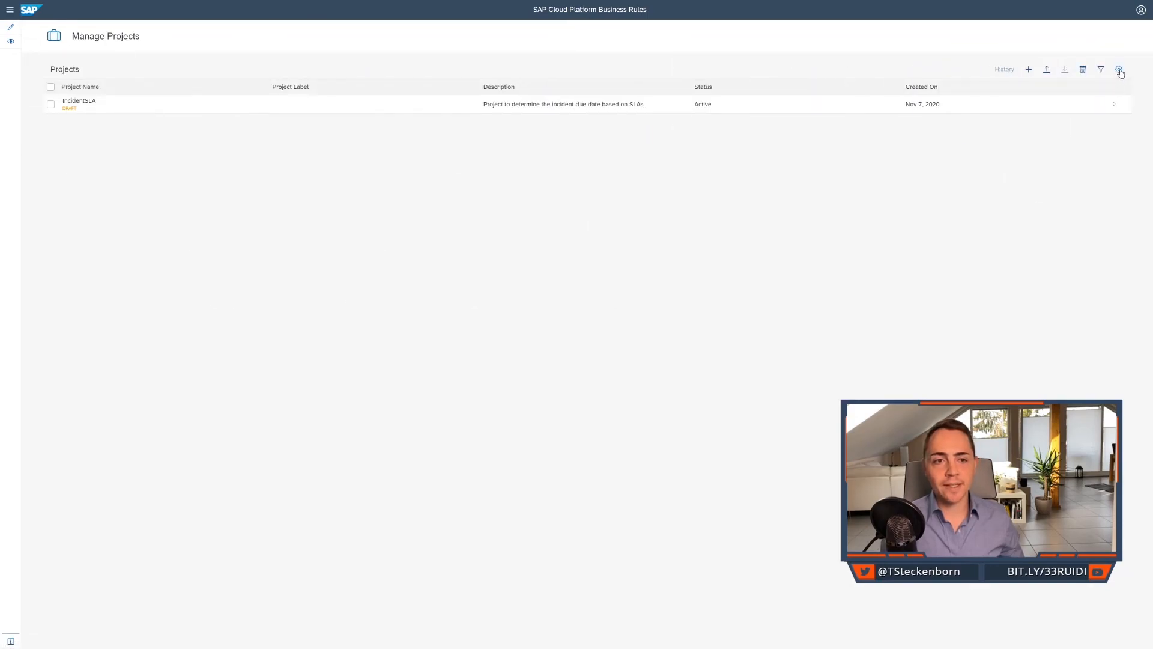
{"action": "left_click", "coordinate": [47, 105]}
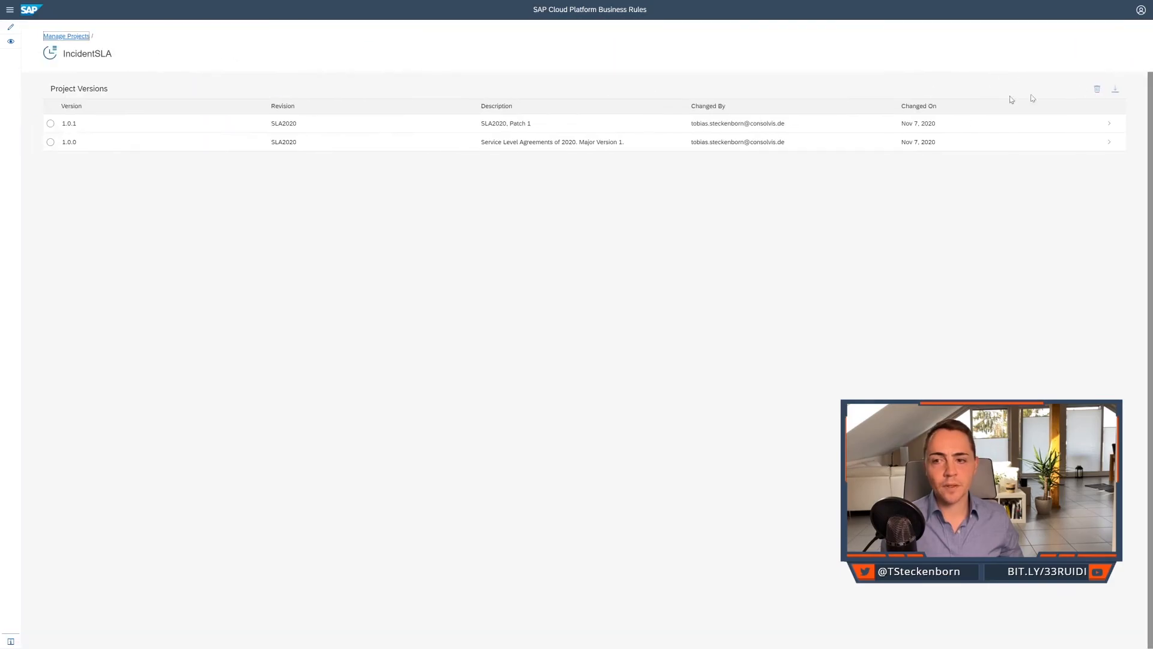
{"action": "left_click", "coordinate": [136, 125]}
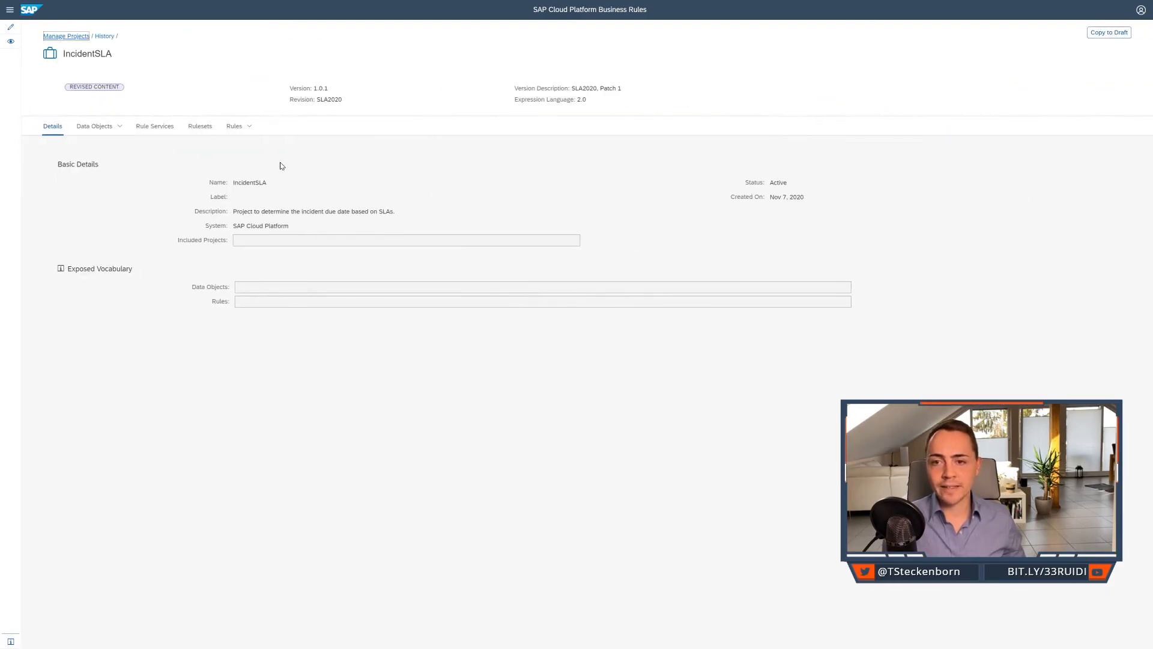
Show the rule services of version 1.0.1 and add the Version and Revision columns to their table.
{"action": "left_click", "coordinate": [162, 129]}
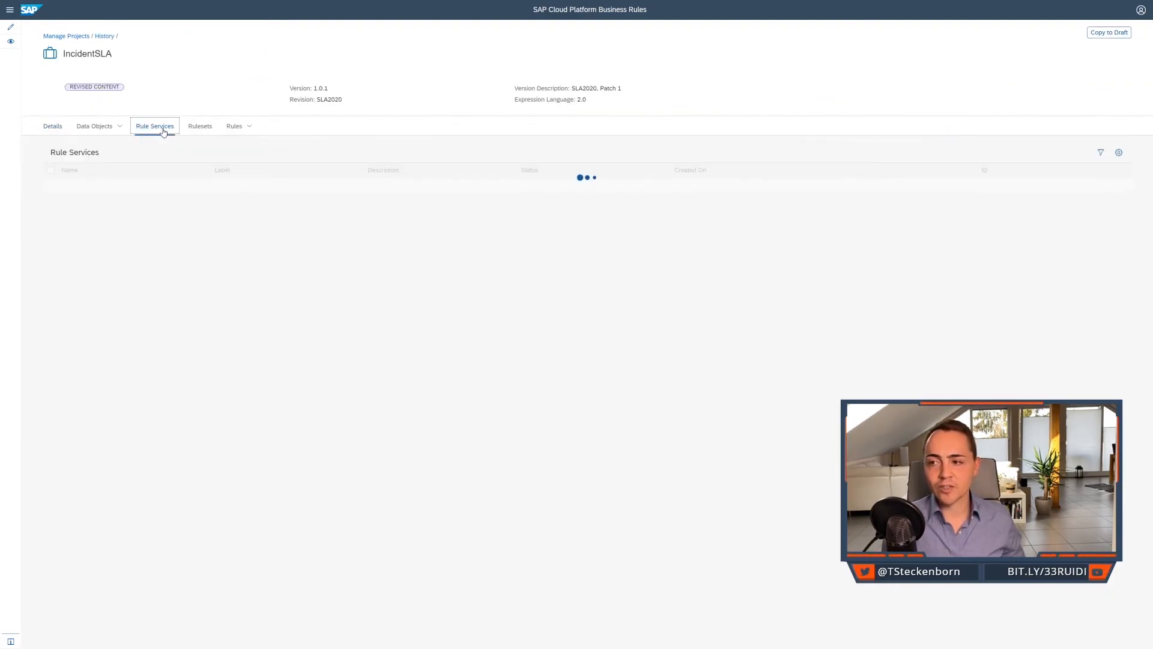
{"action": "left_click", "coordinate": [1119, 152]}
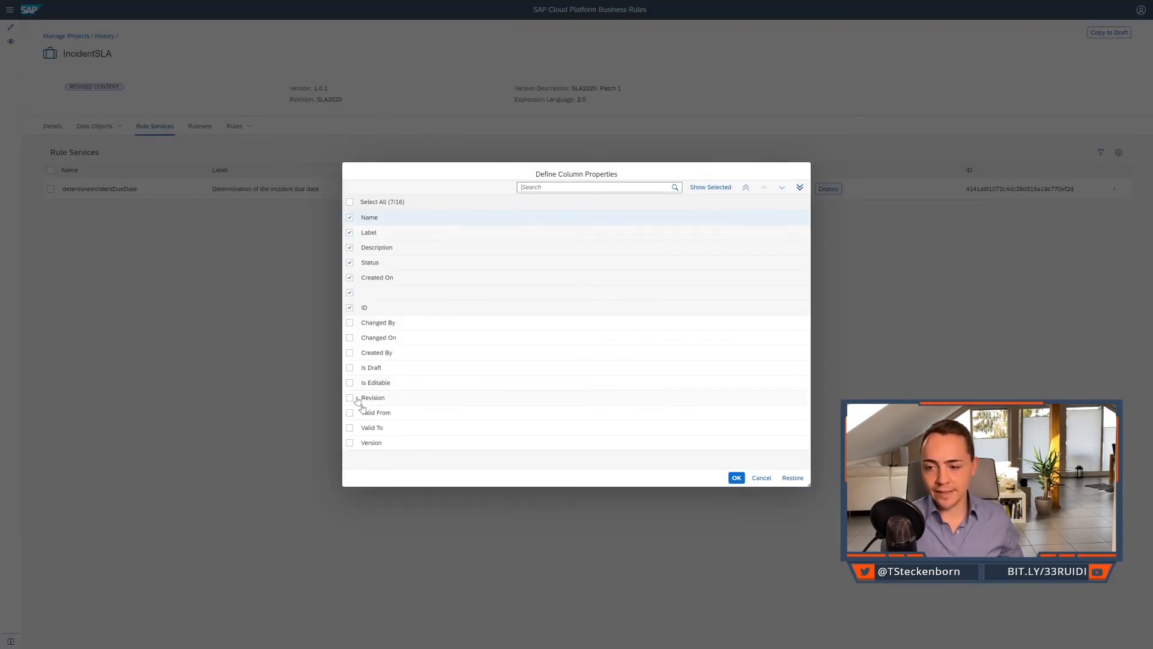
{"action": "left_click", "coordinate": [350, 444]}
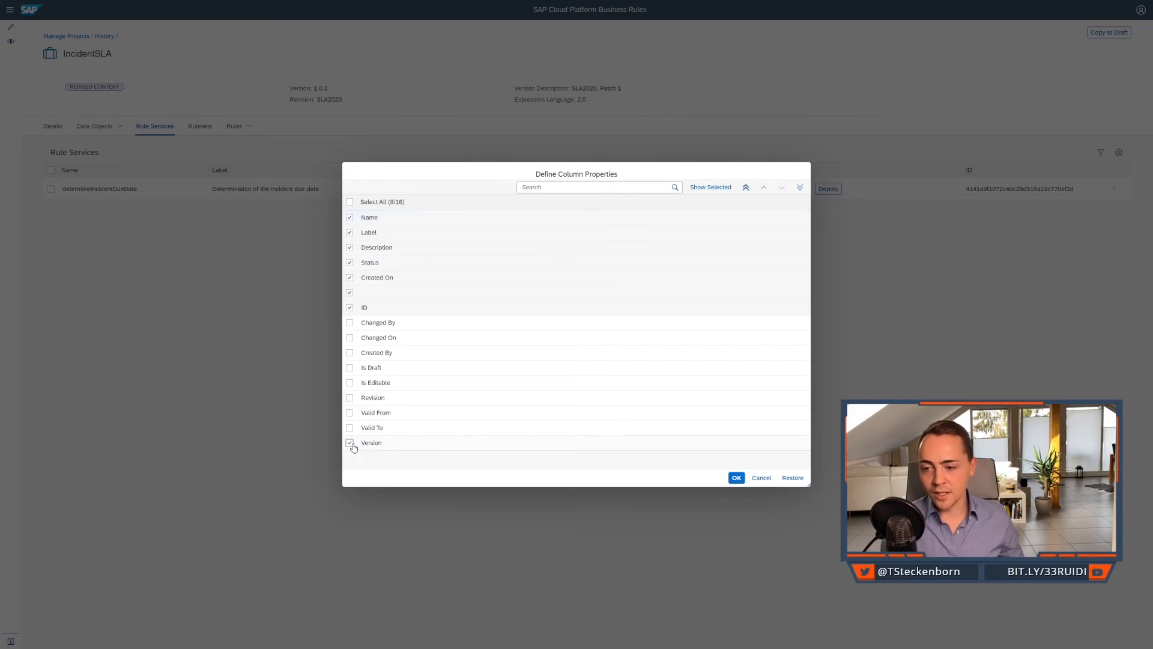
{"action": "left_click", "coordinate": [351, 398]}
{"action": "left_click", "coordinate": [737, 479]}
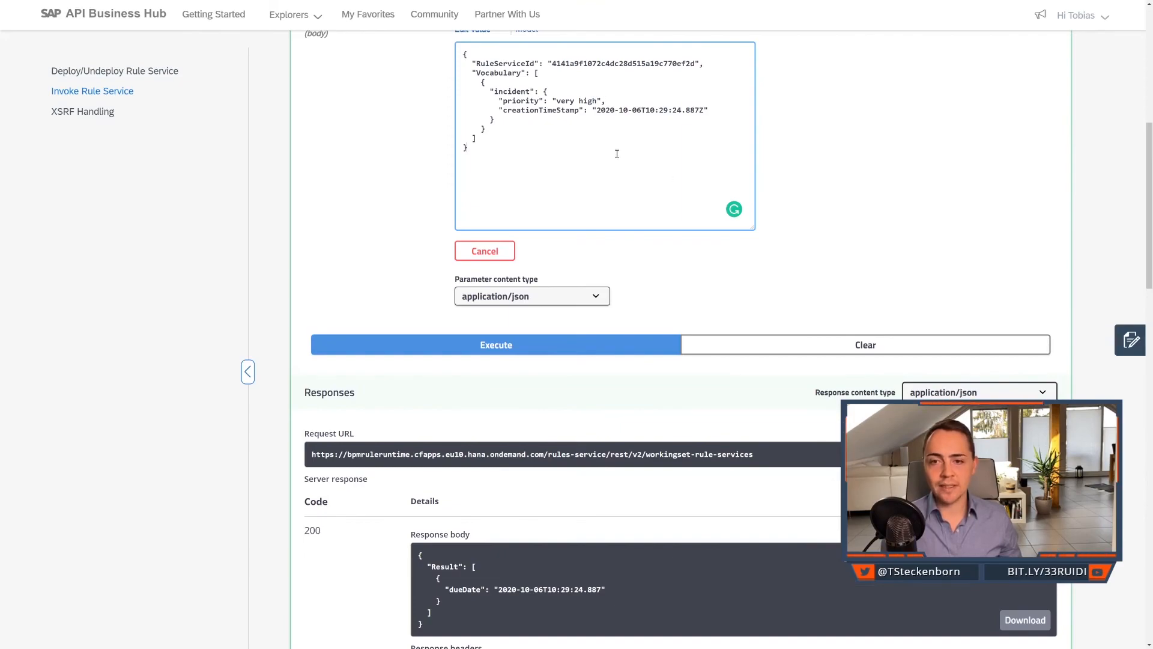
In SAP API Business Hub, cut the /v2/workingset-rule-services request body, leave {} in its place, and start trying out /v2/rule-services.
{"action": "key", "text": "ctrl+a"}
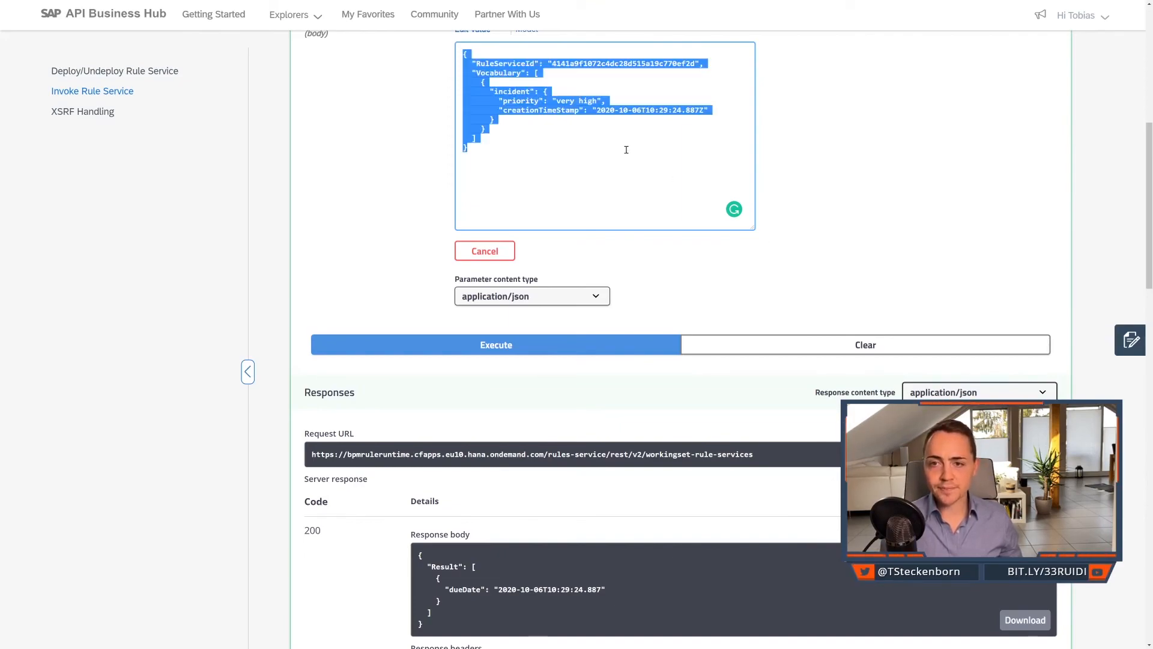
{"action": "type", "text": "{}"}
{"action": "scroll", "coordinate": [627, 138], "scroll_direction": "up", "scroll_amount": 5}
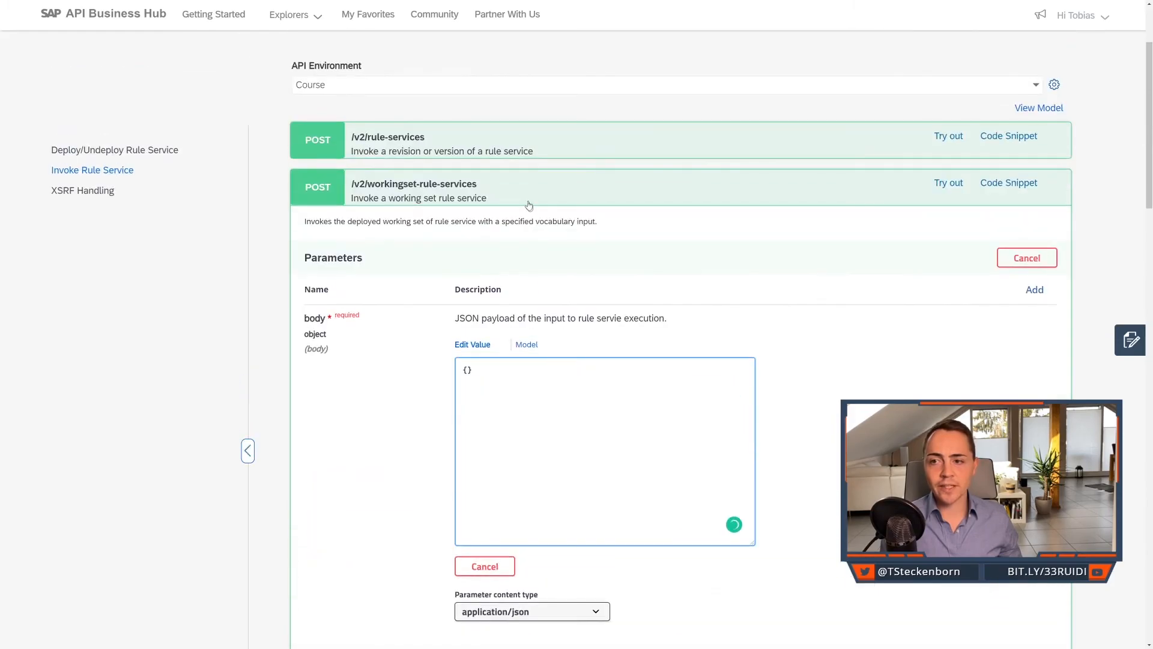
{"action": "left_click", "coordinate": [543, 153]}
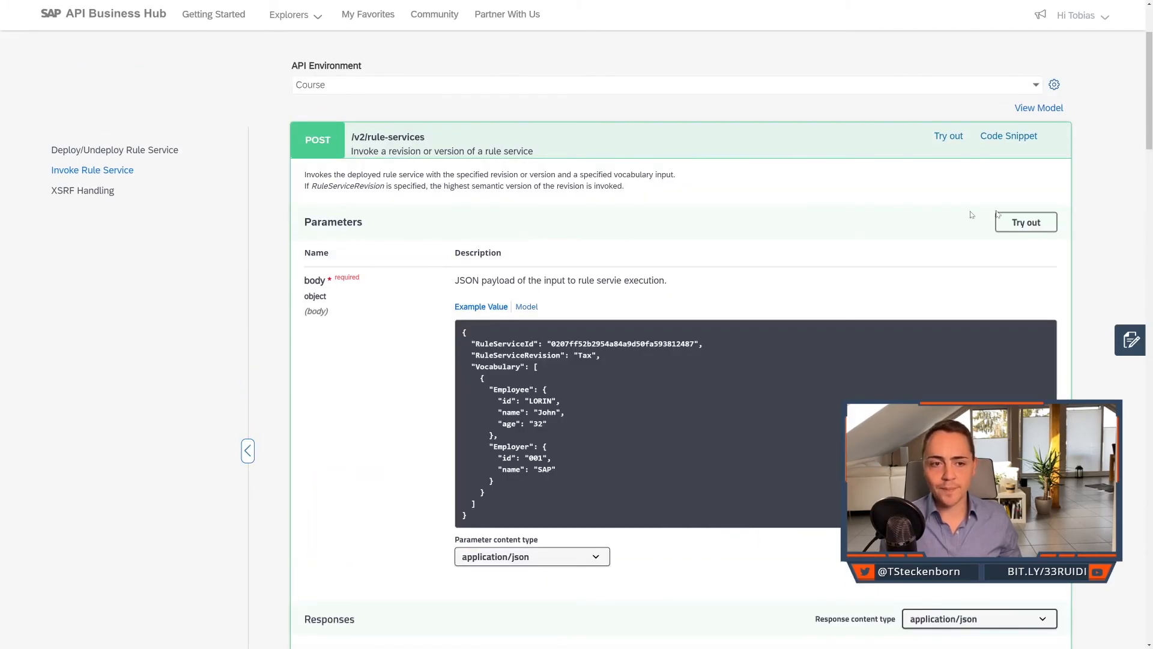
{"action": "left_click", "coordinate": [1041, 223]}
Paste the cut request body below the sample payload of /v2/rule-services, separated by a blank line.
{"action": "left_click", "coordinate": [593, 373]}
{"action": "scroll", "coordinate": [593, 373], "scroll_direction": "down", "scroll_amount": 2}
{"action": "scroll", "coordinate": [593, 373], "scroll_direction": "down", "scroll_amount": 1}
{"action": "left_click", "coordinate": [581, 401]}
{"action": "key", "text": "Return"}
{"action": "key", "text": "Return"}
{"action": "key", "text": "ctrl+v"}
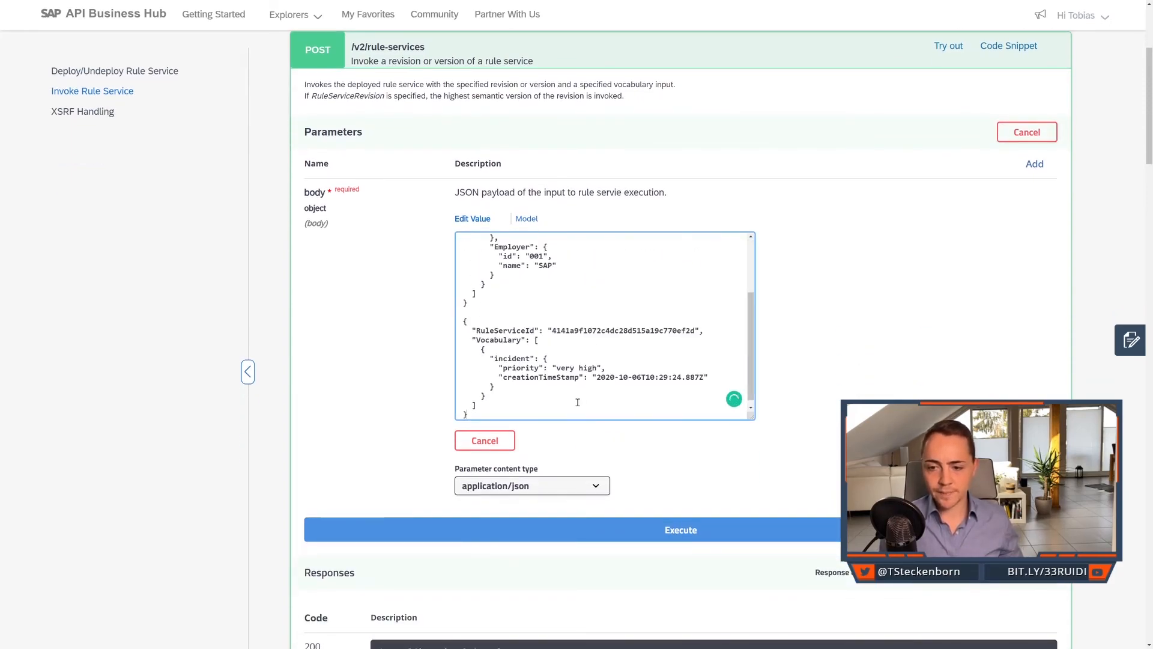
Cut the RuleServiceRevision line from the sample payload, then delete the rest of the sample and the leading blank lines.
{"action": "scroll", "coordinate": [600, 280], "scroll_direction": "up", "scroll_amount": 5}
{"action": "left_click", "coordinate": [603, 263]}
{"action": "key", "text": "shift+Home"}
{"action": "key", "text": "ctrl+c"}
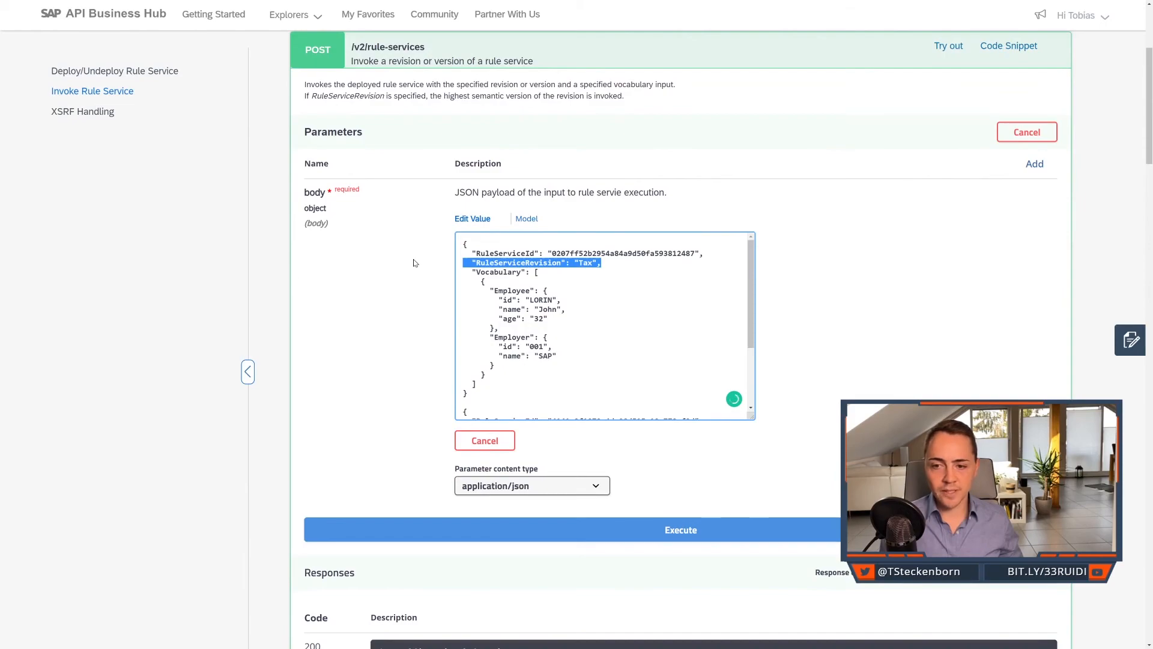
{"action": "key", "text": "BackSpace"}
{"action": "scroll", "coordinate": [503, 383], "scroll_direction": "down", "scroll_amount": 1}
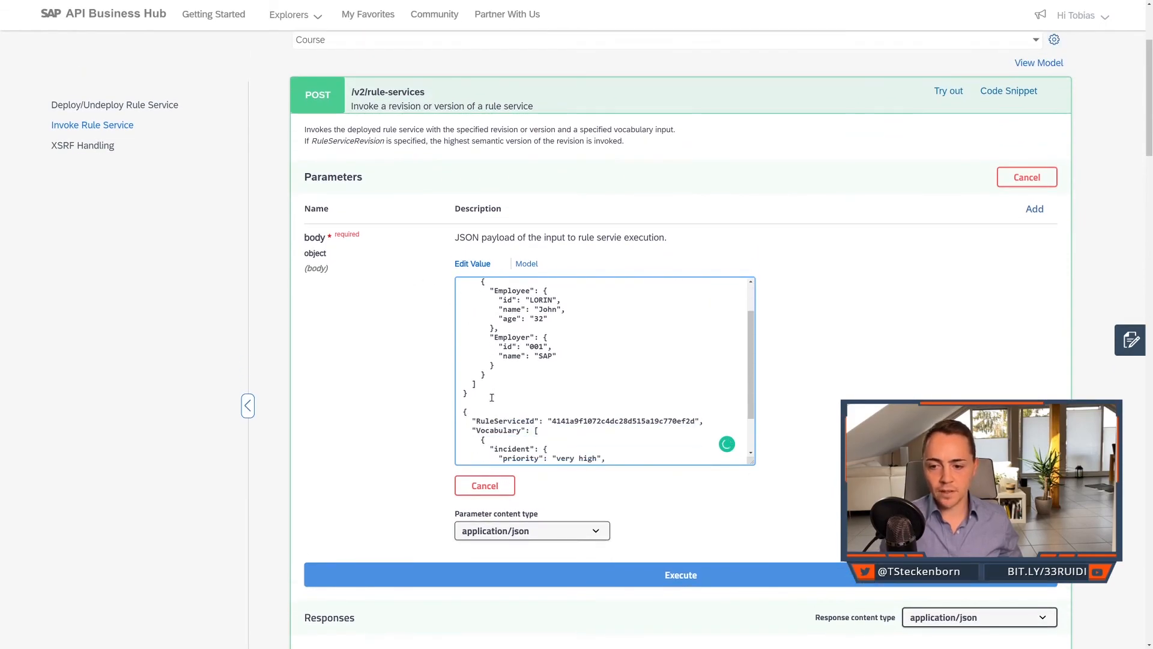
{"action": "left_click_drag", "start_coordinate": [492, 397], "coordinate": [371, 258]}
{"action": "key", "text": "BackSpace"}
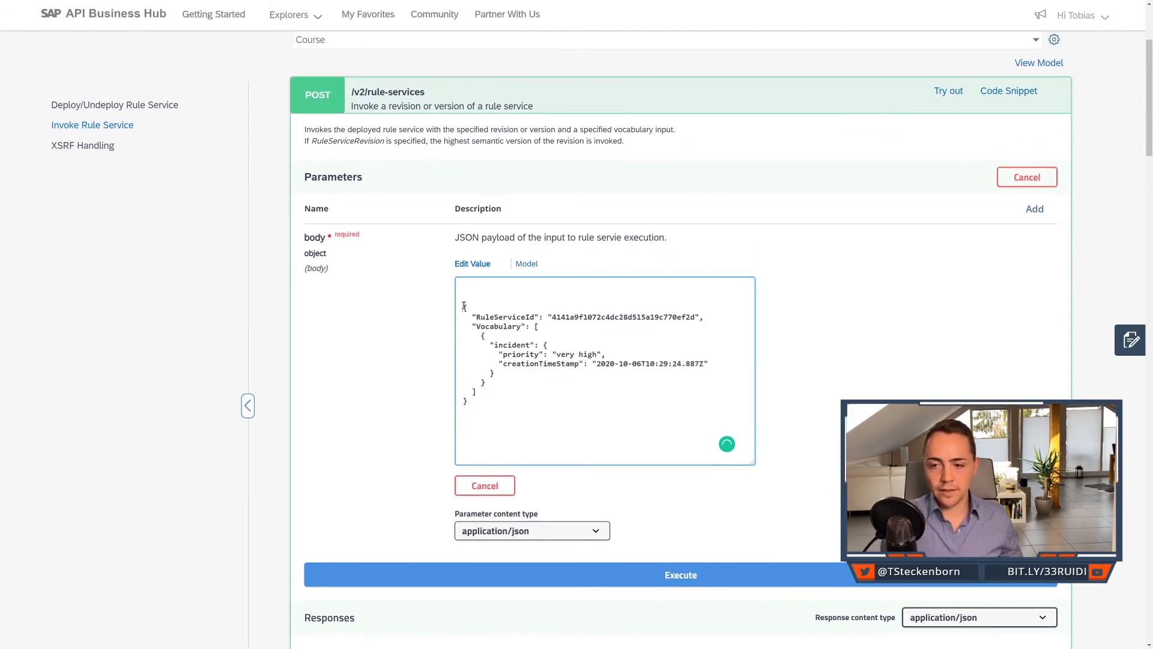
{"action": "key", "text": "Delete"}
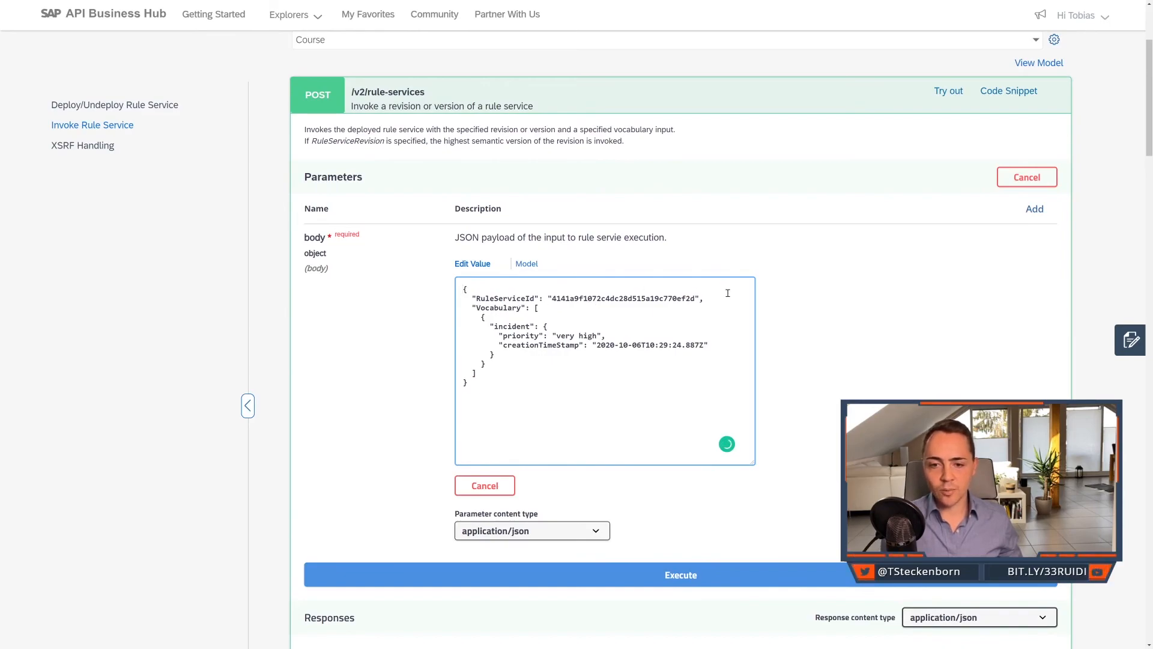
Insert the RuleServiceRevision line below RuleServiceId in the request body and set its value to "SLA2020".
{"action": "key", "text": "Return"}
{"action": "key", "text": "ctrl+v"}
{"action": "left_click_drag", "start_coordinate": [593, 309], "coordinate": [584, 306]}
{"action": "type", "text": "5"}
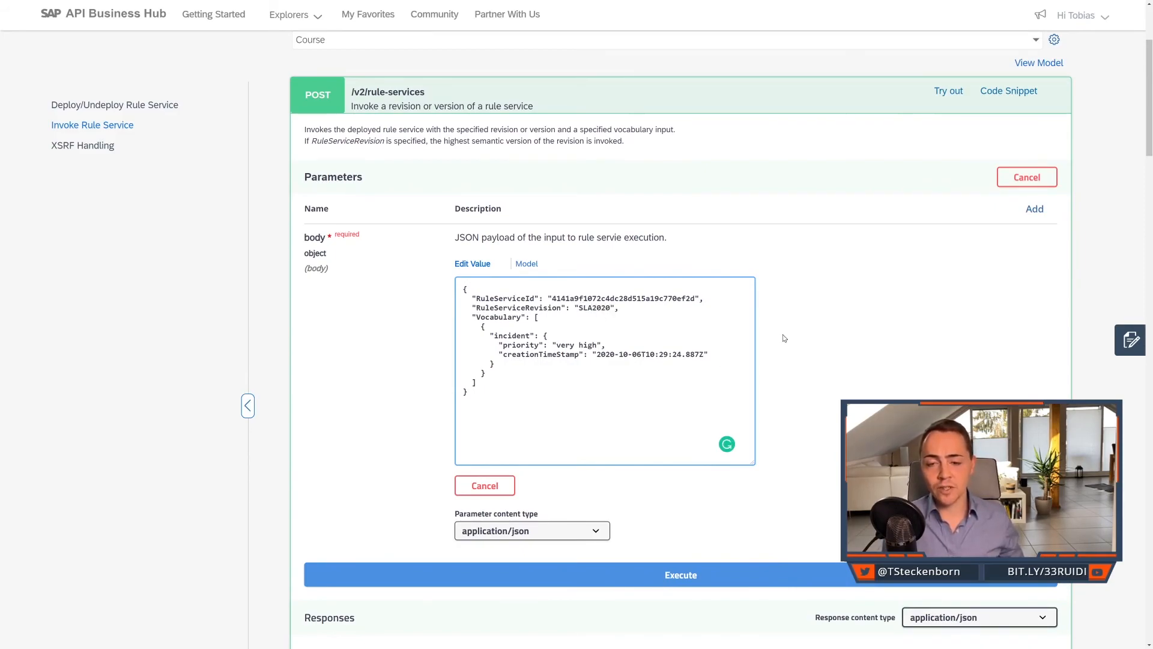
{"action": "scroll", "coordinate": [793, 324], "scroll_direction": "down", "scroll_amount": 1}
{"action": "scroll", "coordinate": [770, 330], "scroll_direction": "down", "scroll_amount": 1}
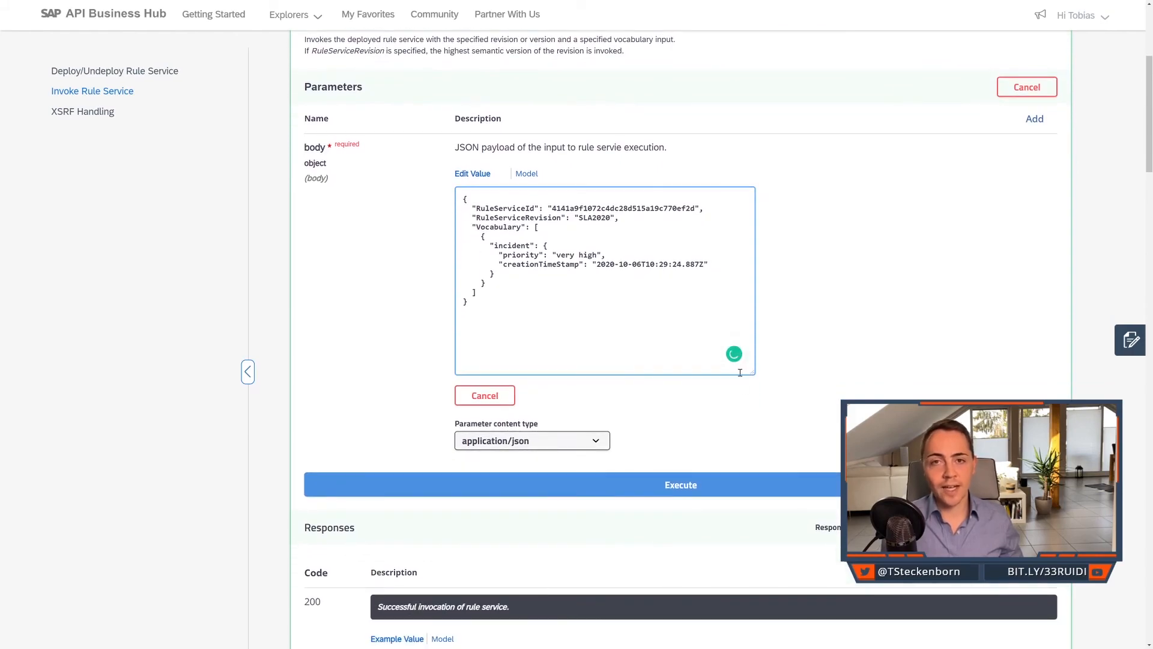
Execute the /v2/rule-services request with revision SLA2020 and check the server response.
{"action": "left_click", "coordinate": [775, 484]}
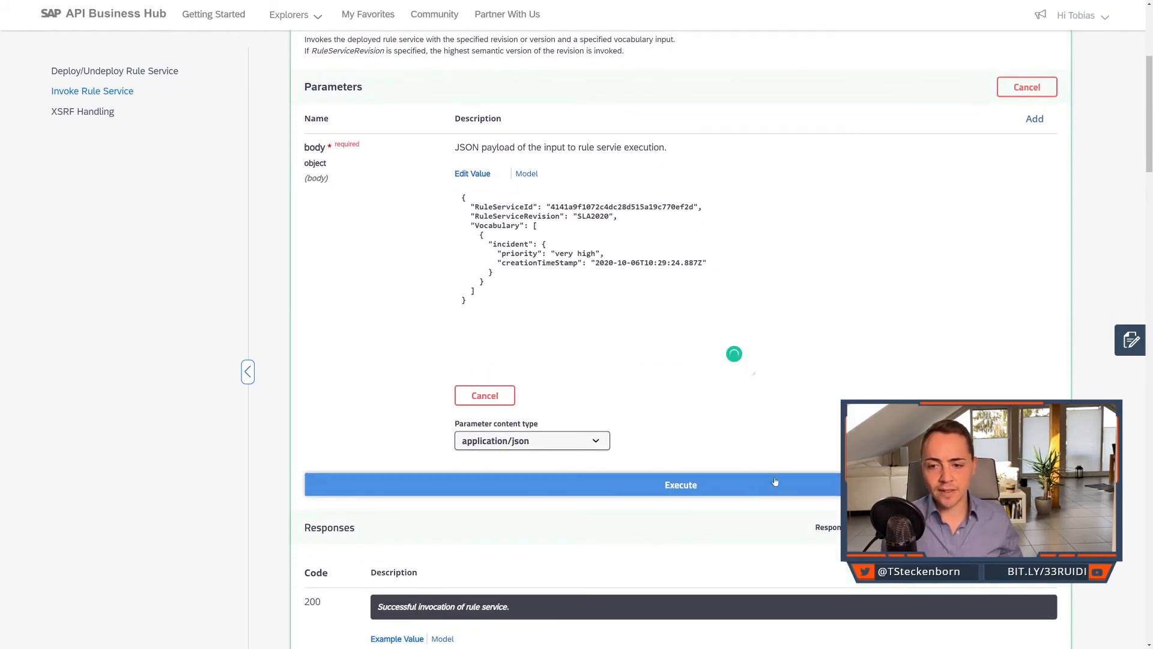
{"action": "scroll", "coordinate": [771, 437], "scroll_direction": "down", "scroll_amount": 4}
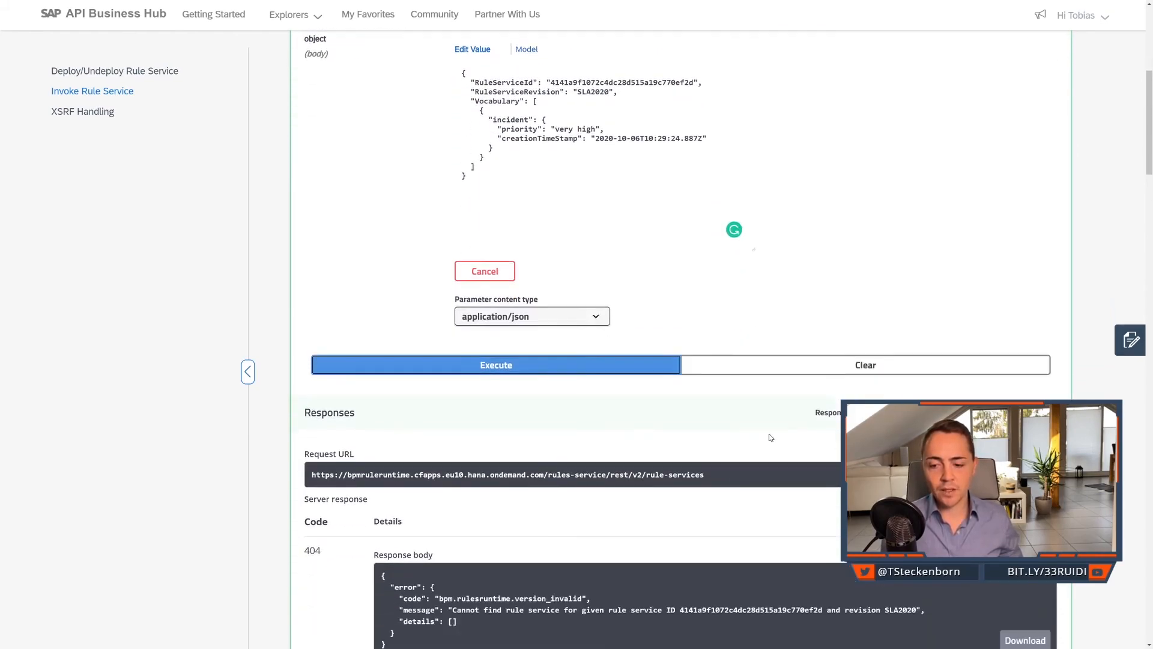
{"action": "scroll", "coordinate": [770, 438], "scroll_direction": "down", "scroll_amount": 2}
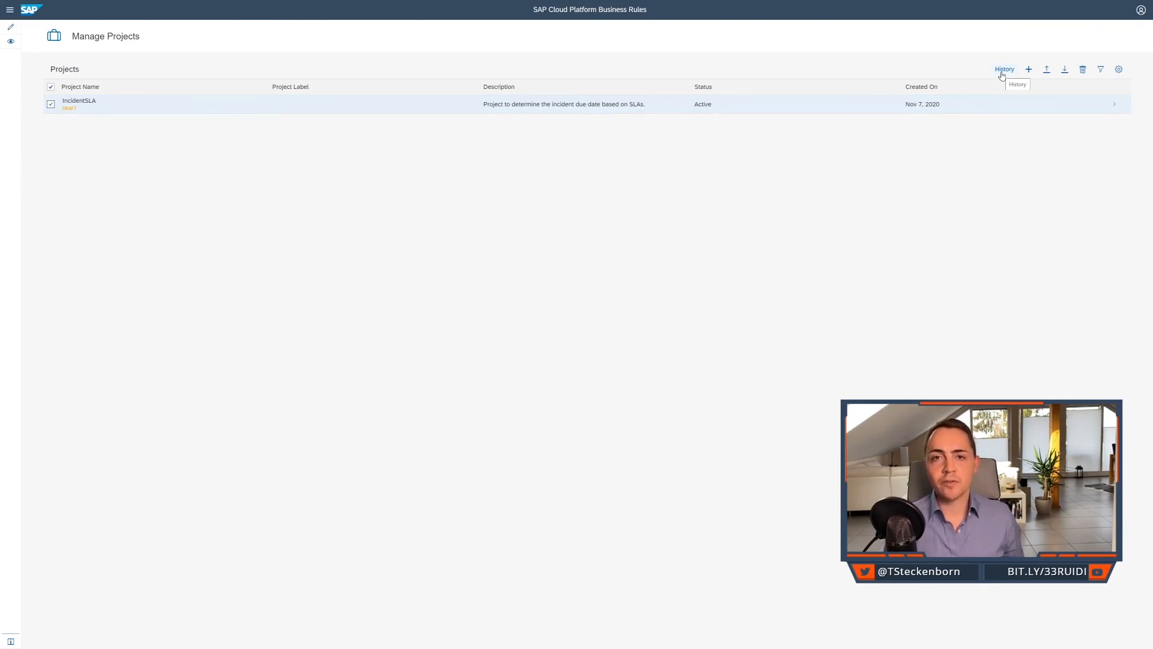
In SAP Cloud Platform Business Rules, open version 1.0.0 from the IncidentSLA history and deploy its determineIncidentDueDate rule service.
{"action": "left_click", "coordinate": [1002, 72]}
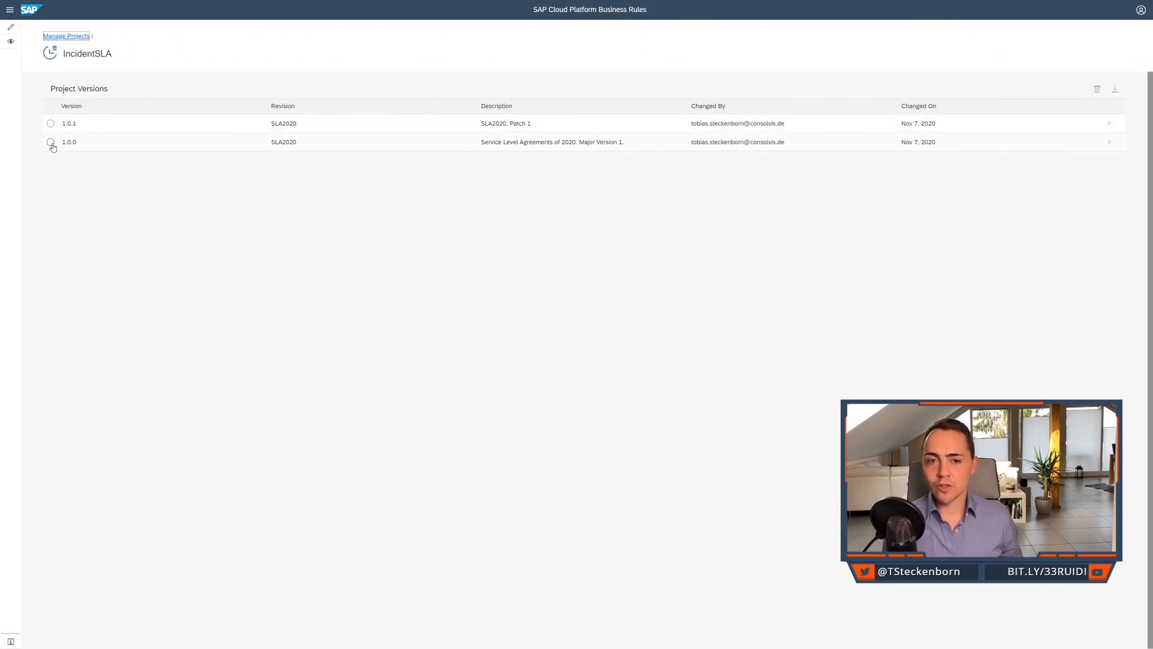
{"action": "left_click", "coordinate": [65, 145]}
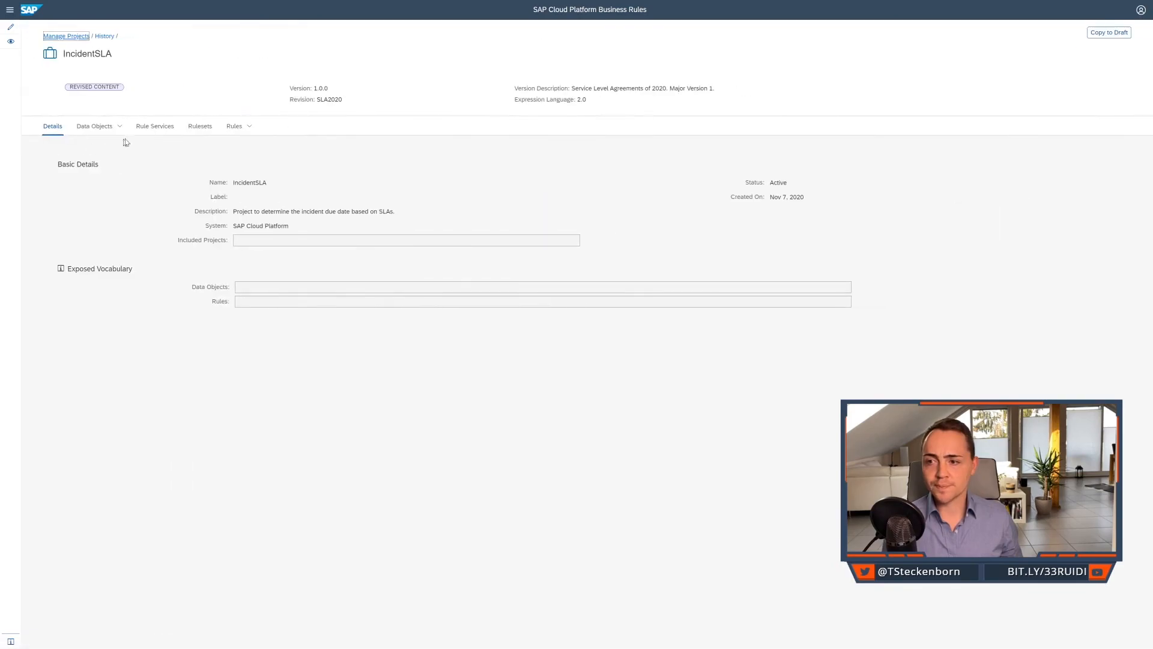
{"action": "left_click", "coordinate": [154, 126]}
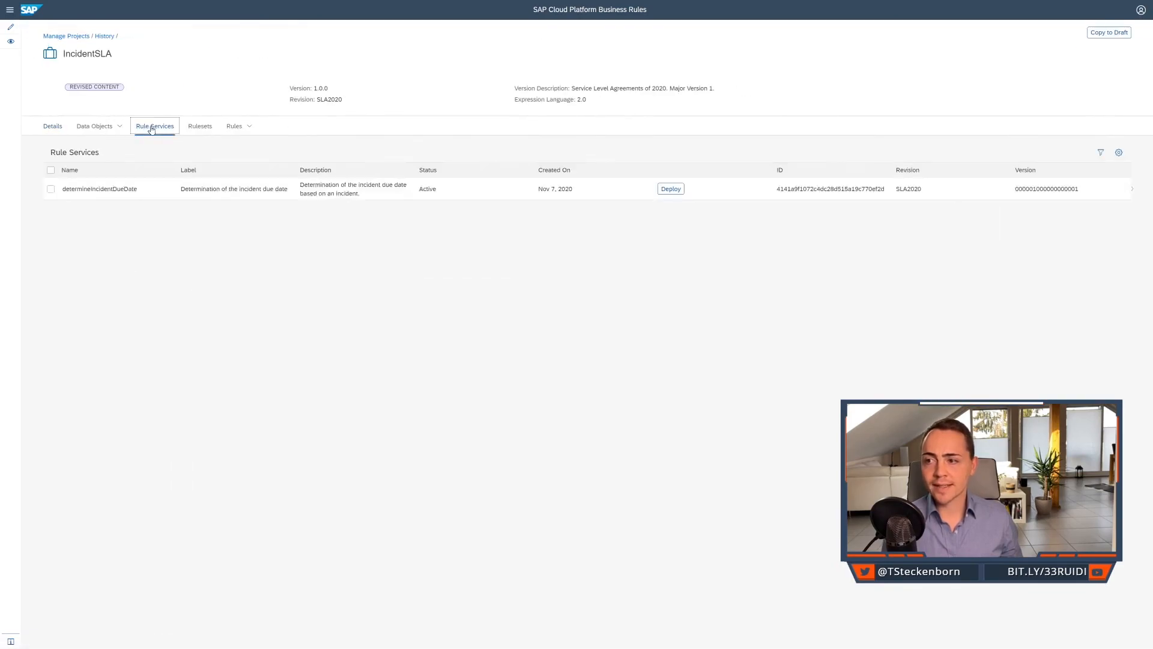
{"action": "left_click", "coordinate": [667, 191]}
{"action": "left_click", "coordinate": [588, 324]}
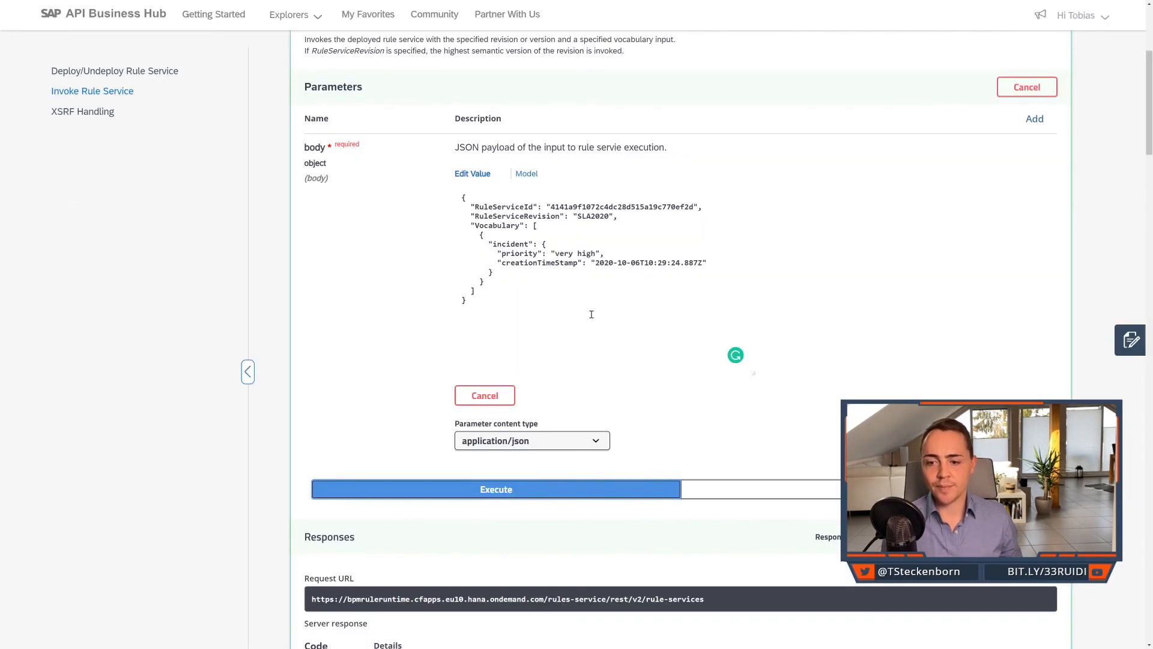
Return to SAP API Business Hub, execute the revision SLA2020 request again, and check the returned dueDate.
{"action": "scroll", "coordinate": [591, 309], "scroll_direction": "down", "scroll_amount": 4}
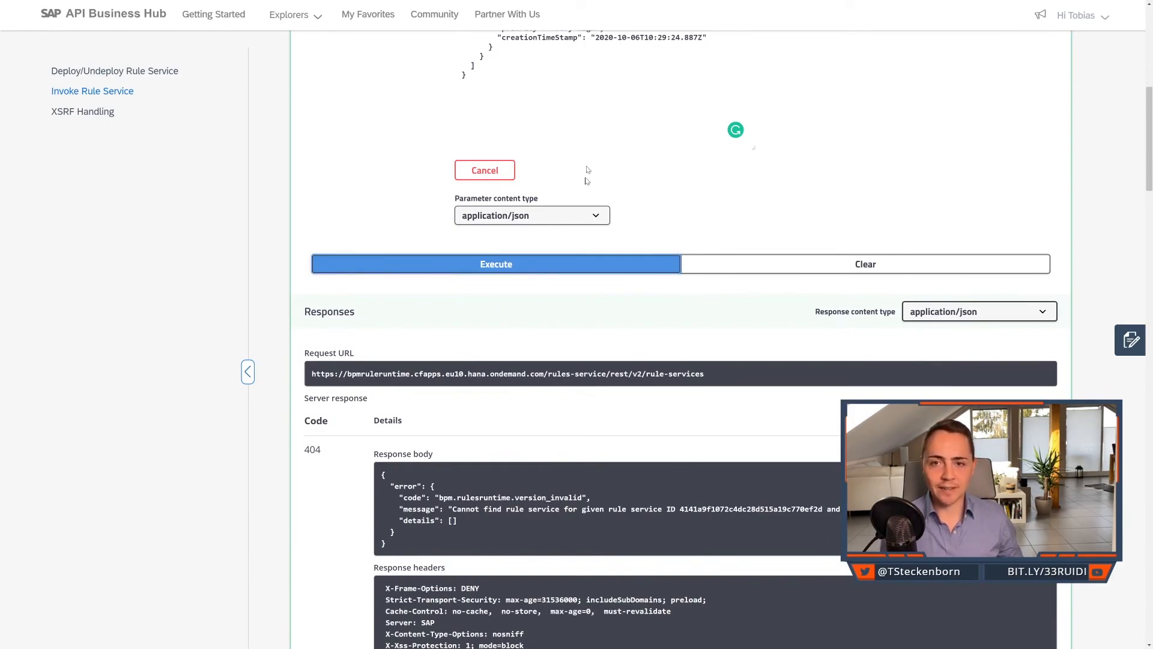
{"action": "left_click", "coordinate": [578, 270]}
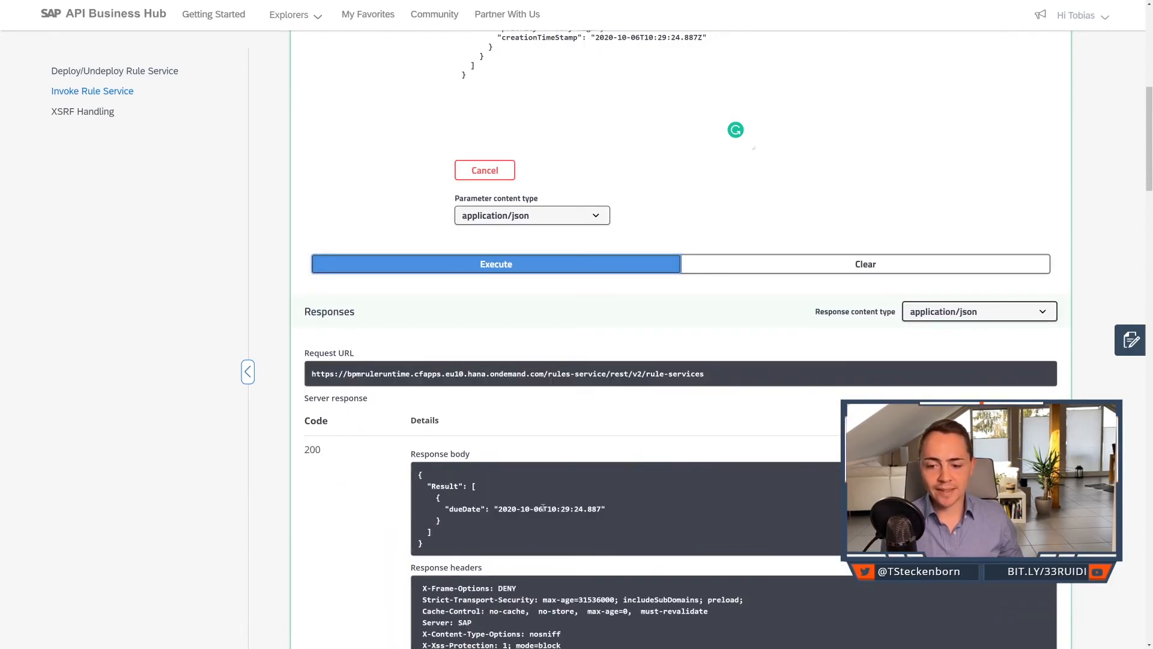
{"action": "scroll", "coordinate": [546, 503], "scroll_direction": "up", "scroll_amount": 3}
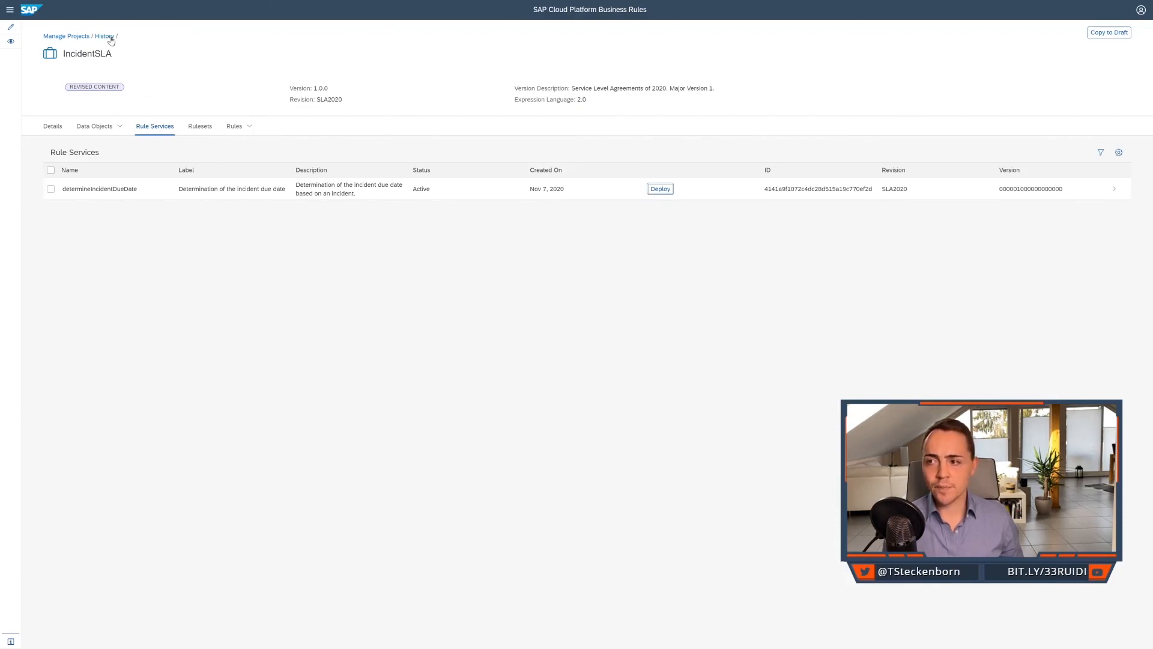
In SAP Cloud Platform Business Rules, open IncidentSLA version 1.0.1 from the history and deploy its determineIncidentDueDate rule service.
{"action": "left_click", "coordinate": [110, 37]}
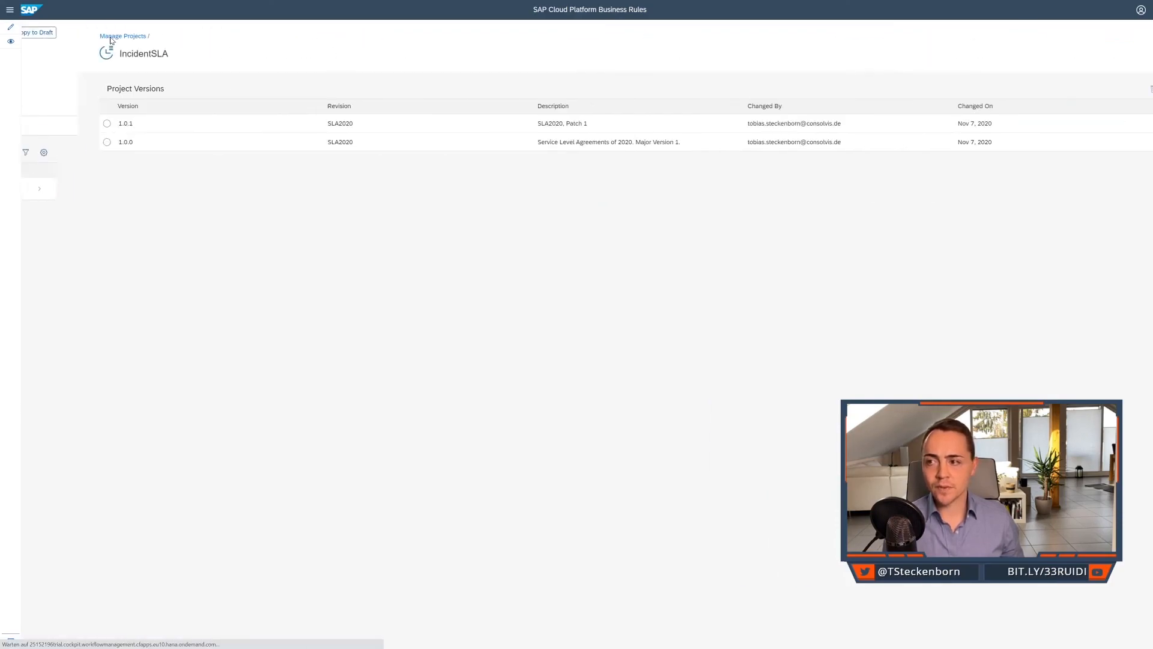
{"action": "left_click", "coordinate": [138, 126]}
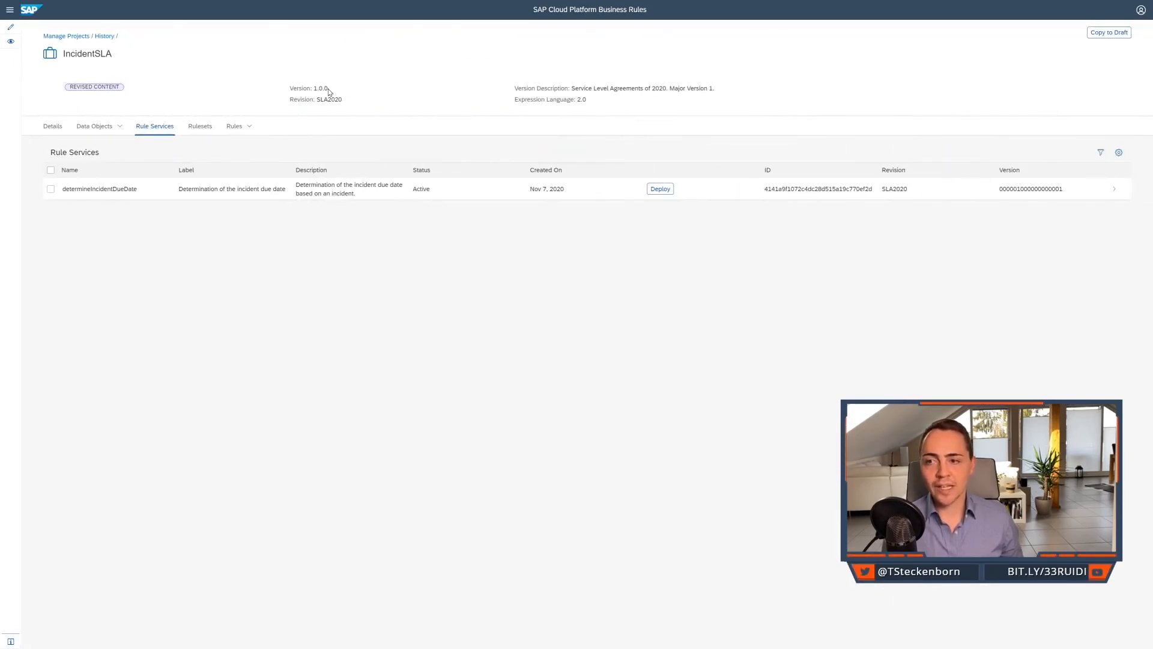
{"action": "left_click", "coordinate": [370, 105]}
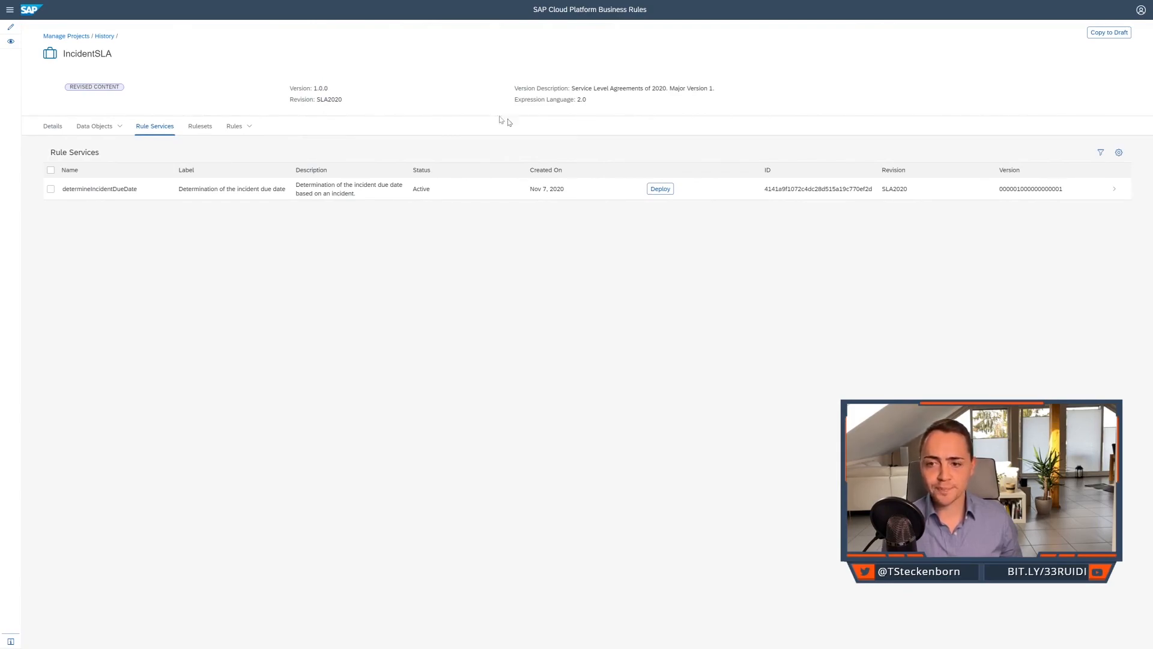
{"action": "left_click", "coordinate": [660, 189]}
{"action": "left_click", "coordinate": [579, 325]}
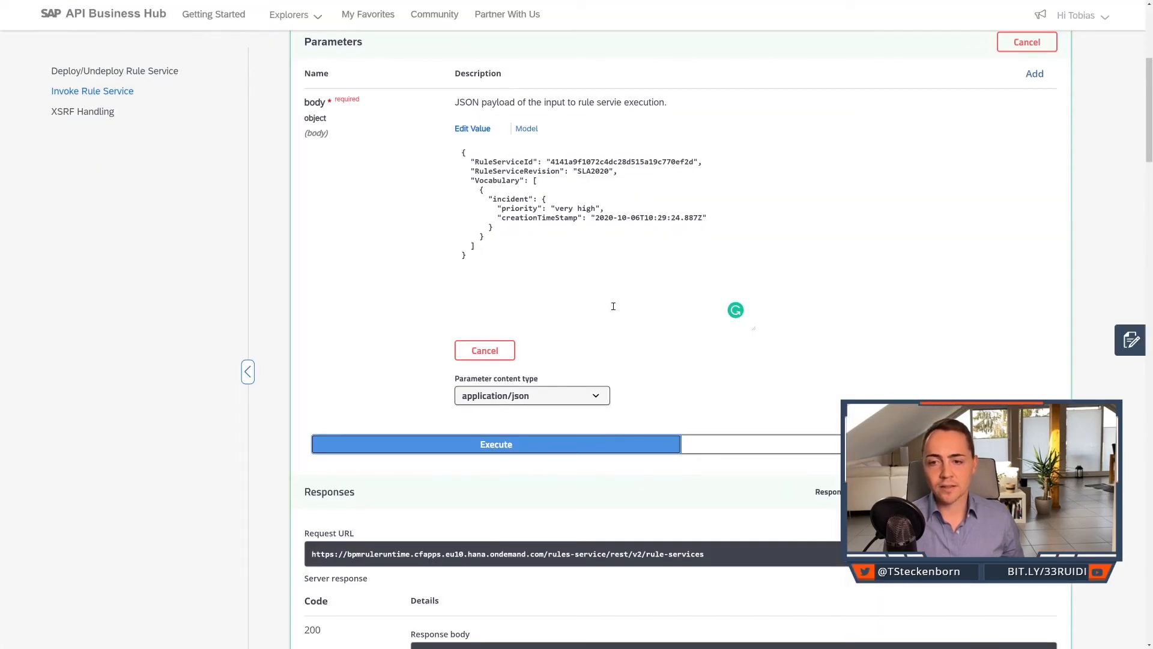
Back in SAP API Business Hub, rerun the SLA2020 request and compare the returned dueDate with the RuleServiceRevision line in the body.
{"action": "left_click", "coordinate": [599, 234]}
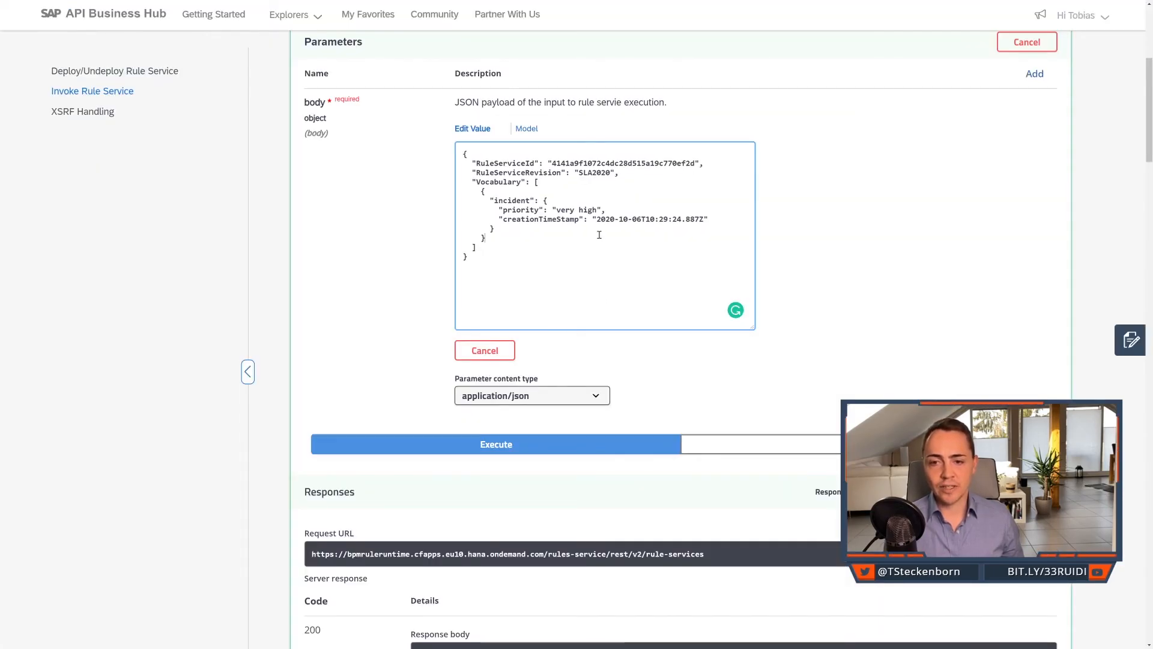
{"action": "left_click", "coordinate": [549, 445]}
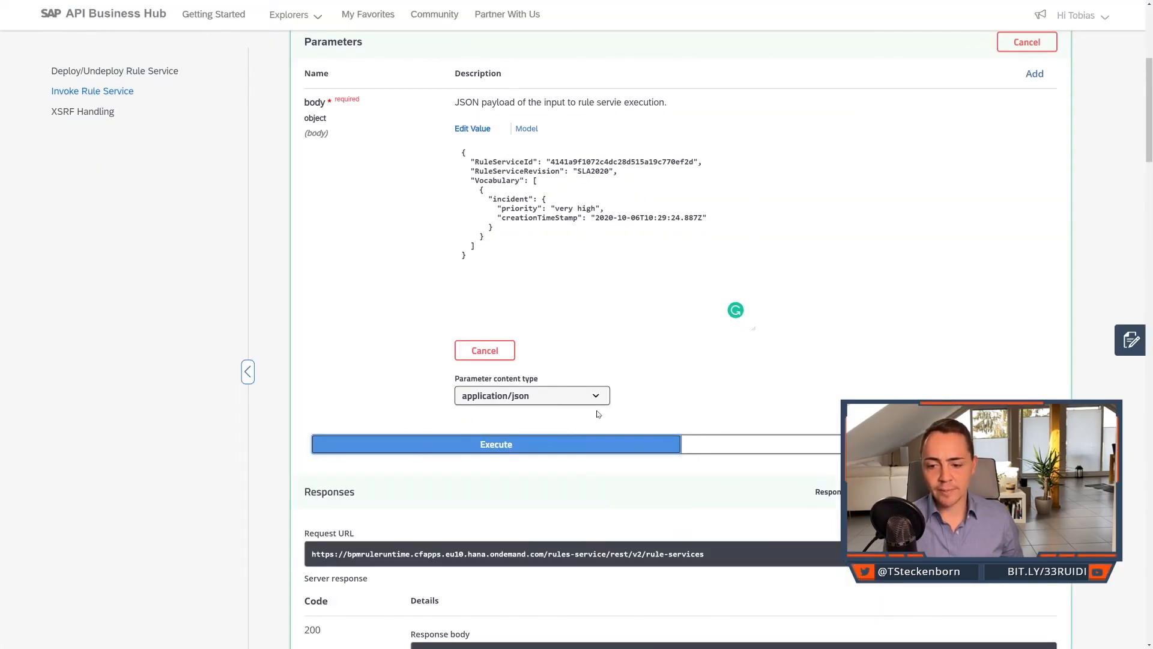
{"action": "scroll", "coordinate": [598, 413], "scroll_direction": "down", "scroll_amount": 3}
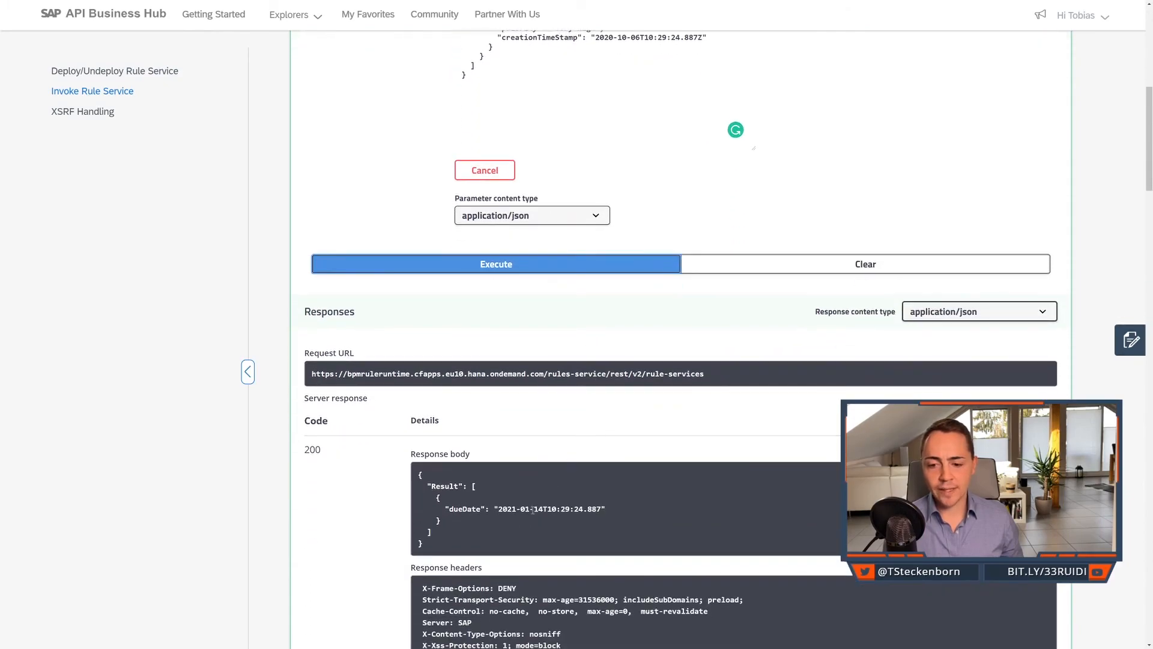
{"action": "left_click_drag", "start_coordinate": [542, 511], "coordinate": [501, 513]}
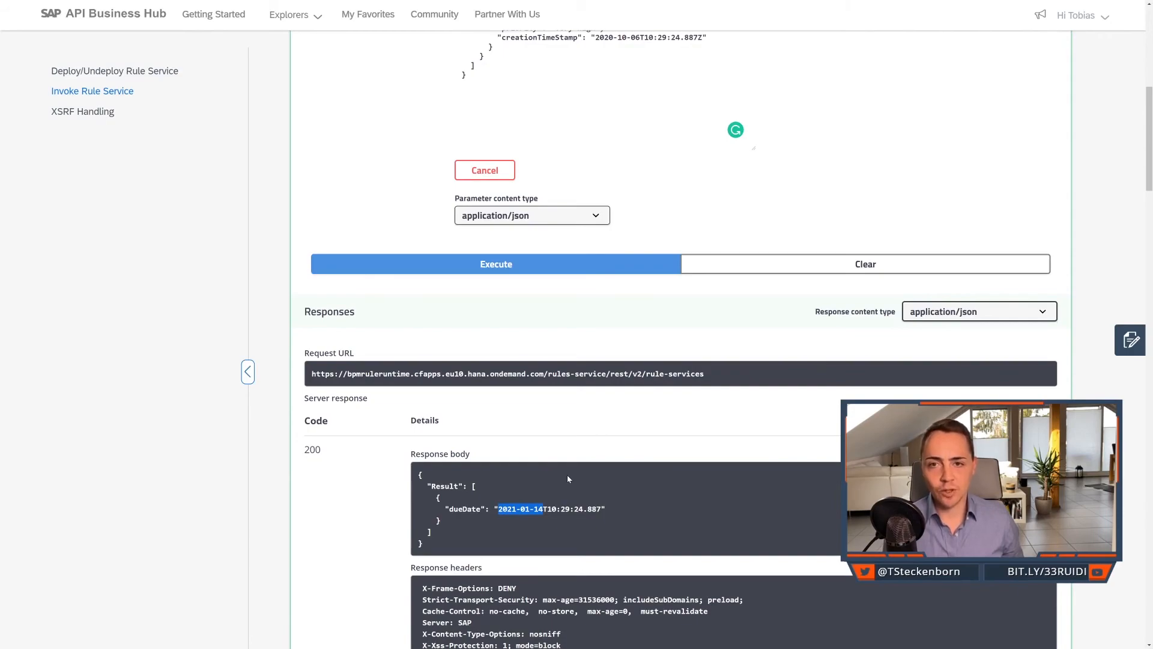
{"action": "scroll", "coordinate": [568, 477], "scroll_direction": "up", "scroll_amount": 2}
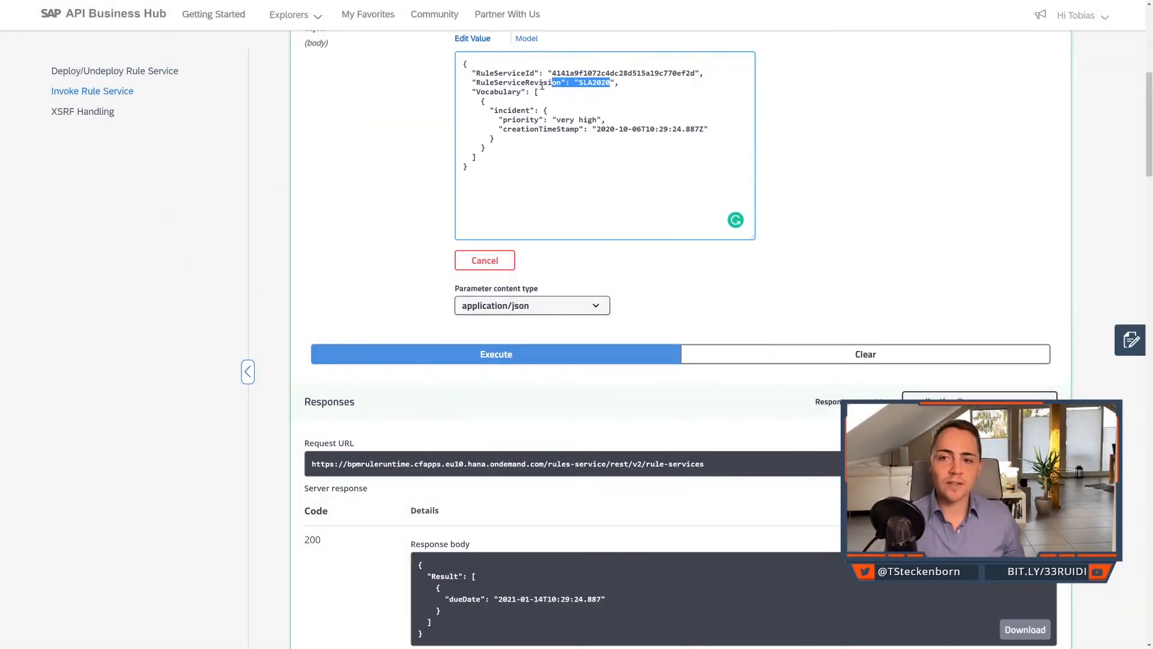
{"action": "left_click_drag", "start_coordinate": [611, 82], "coordinate": [465, 86]}
{"action": "left_click", "coordinate": [468, 85]}
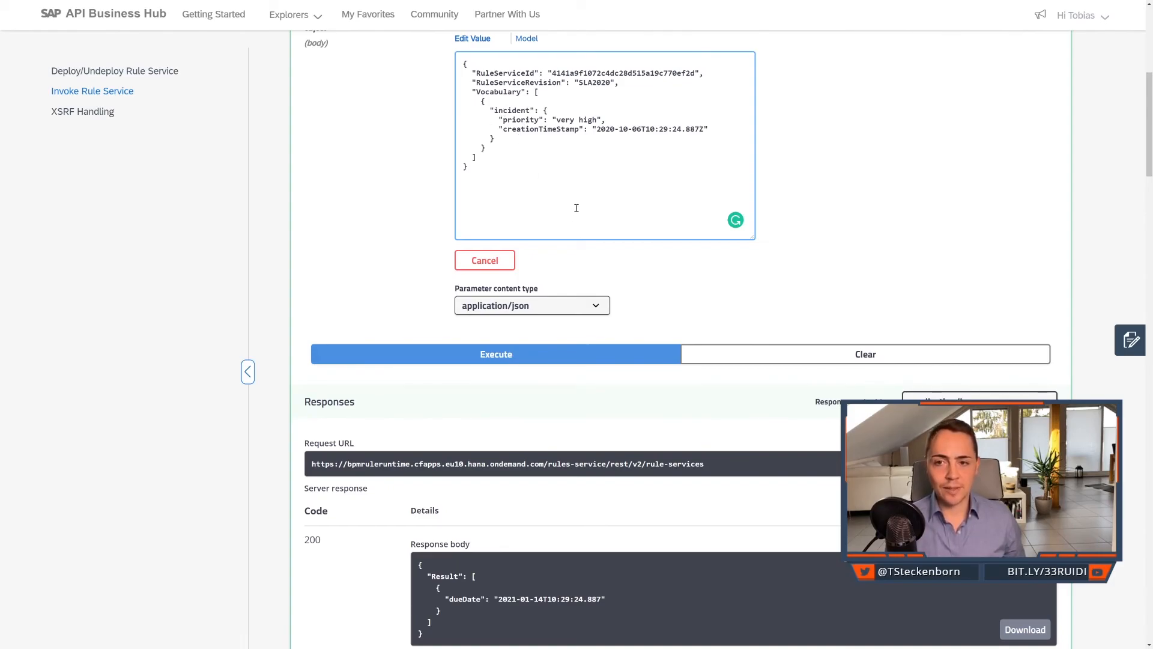
Copy the RuleServiceVersion property name from the body model and replace the RuleServiceRevision key in the request body with it.
{"action": "scroll", "coordinate": [577, 217], "scroll_direction": "down", "scroll_amount": 1}
{"action": "scroll", "coordinate": [583, 225], "scroll_direction": "up", "scroll_amount": 2}
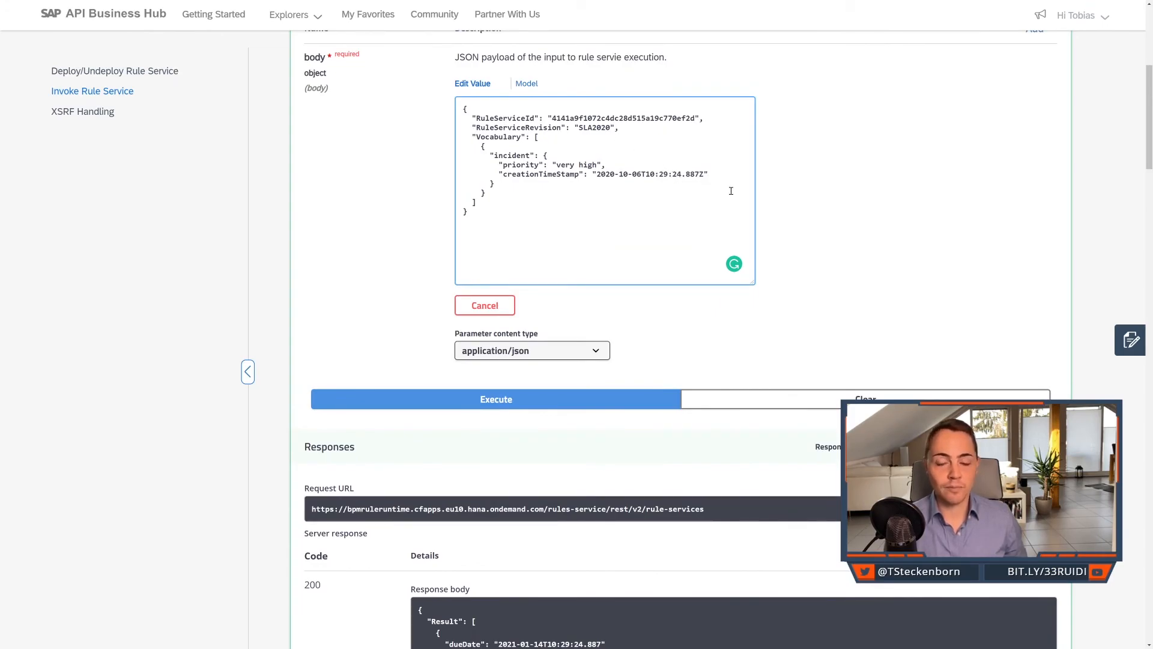
{"action": "scroll", "coordinate": [734, 181], "scroll_direction": "down", "scroll_amount": 6}
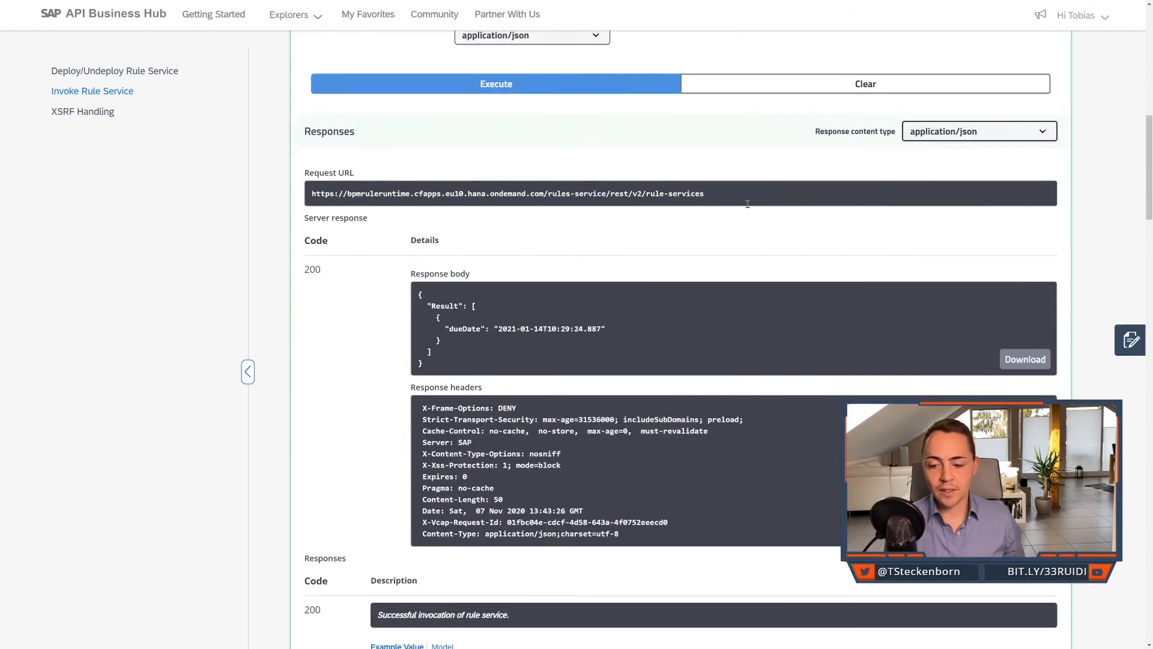
{"action": "scroll", "coordinate": [749, 204], "scroll_direction": "up", "scroll_amount": 2}
{"action": "scroll", "coordinate": [749, 204], "scroll_direction": "up", "scroll_amount": 6}
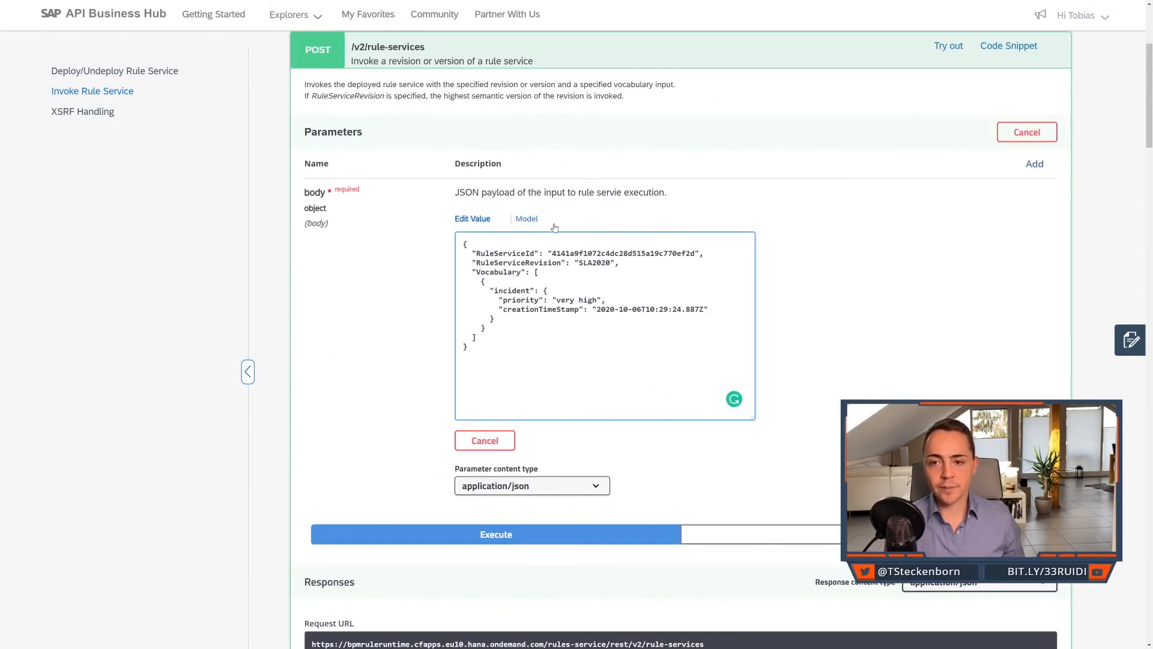
{"action": "left_click", "coordinate": [527, 219]}
{"action": "double_click", "coordinate": [535, 306]}
{"action": "key", "text": "ctrl+c"}
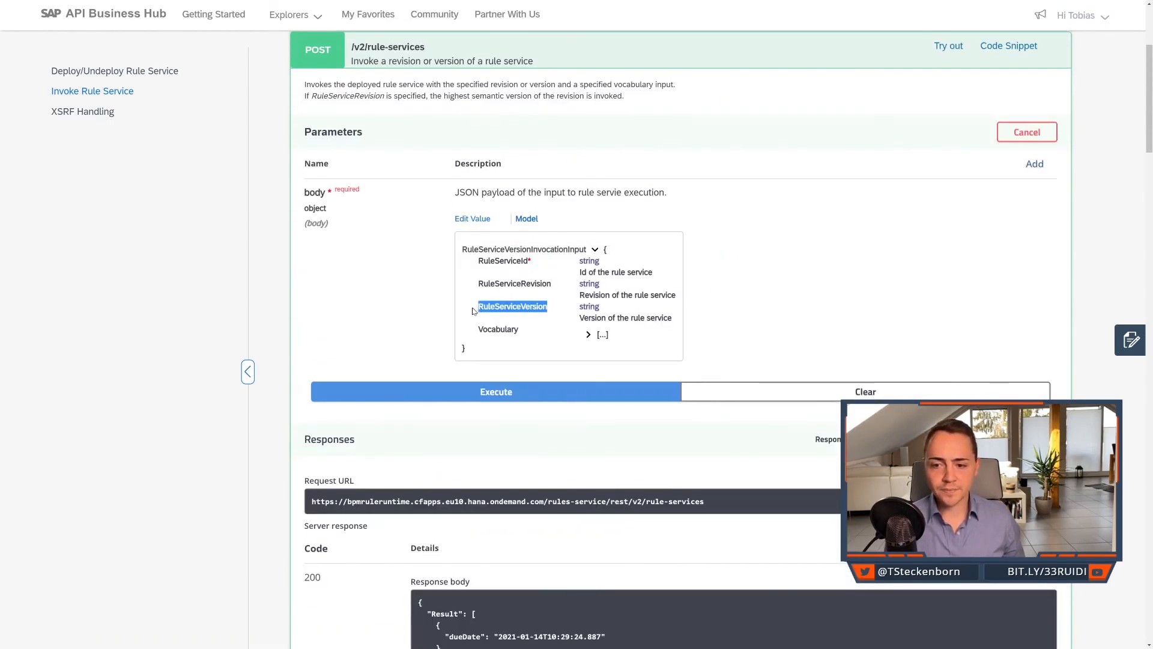
{"action": "left_click", "coordinate": [484, 222]}
{"action": "left_click", "coordinate": [516, 263]}
{"action": "left_click_drag", "start_coordinate": [561, 263], "coordinate": [481, 264]}
{"action": "key", "text": "ctrl+v"}
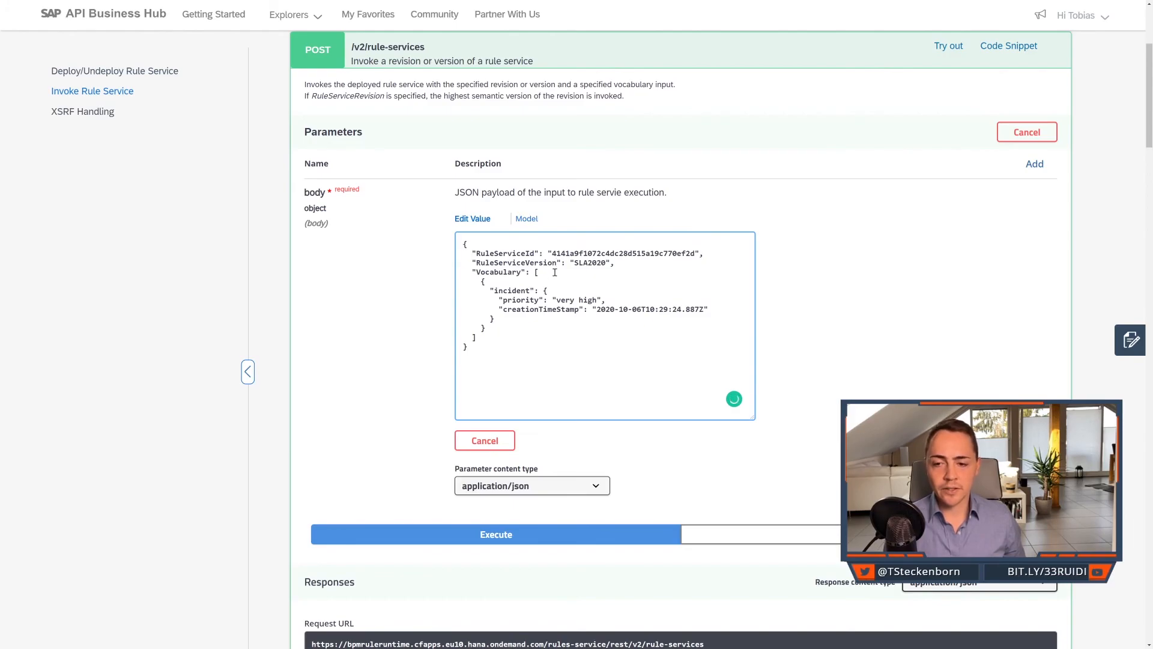
{"action": "key", "text": "ctrl+shift+Tab"}
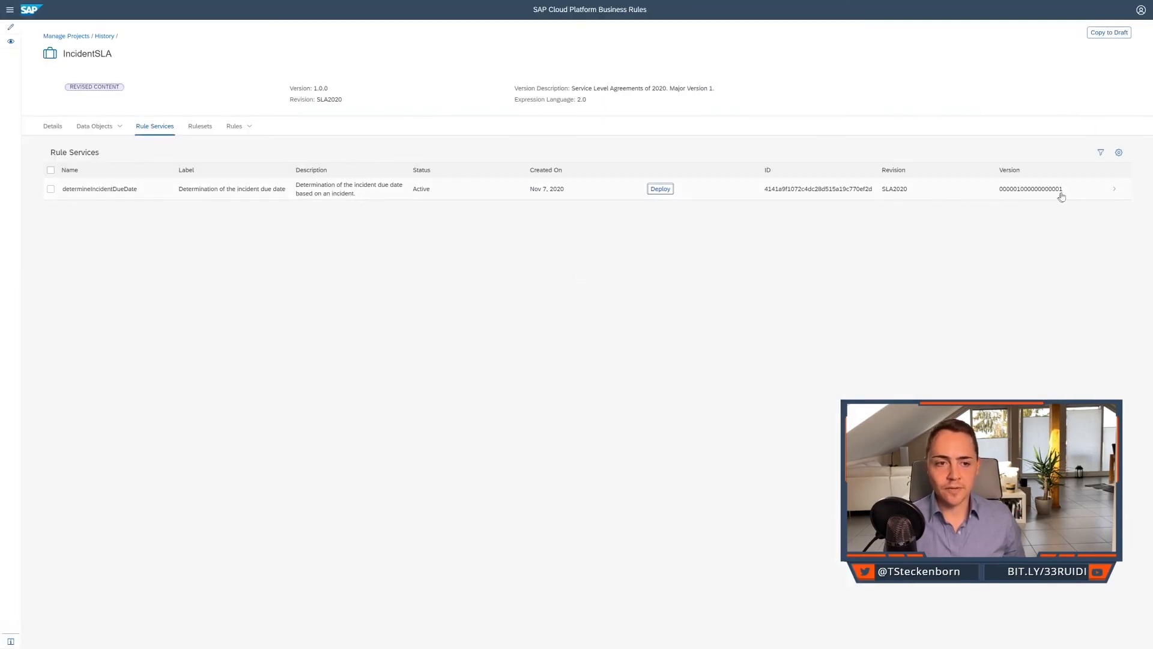
{"action": "left_click_drag", "start_coordinate": [1062, 191], "coordinate": [997, 194]}
{"action": "key", "text": "ctrl+c"}
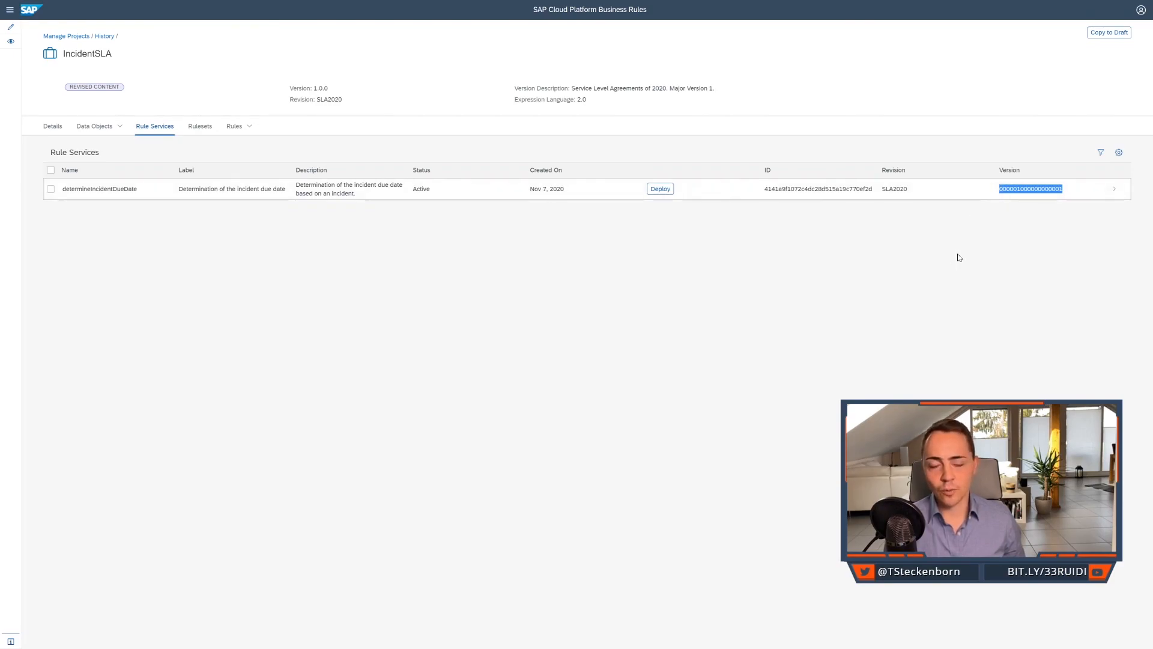
{"action": "key", "text": "ctrl+Tab"}
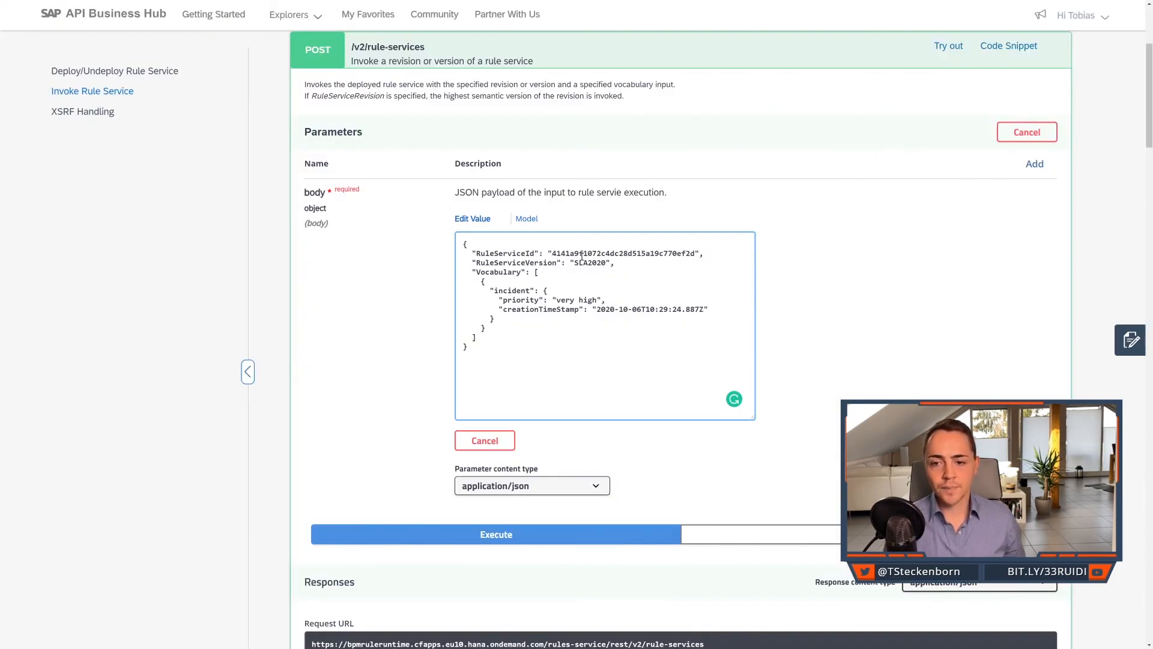
{"action": "double_click", "coordinate": [575, 264]}
{"action": "key", "text": "ctrl+v"}
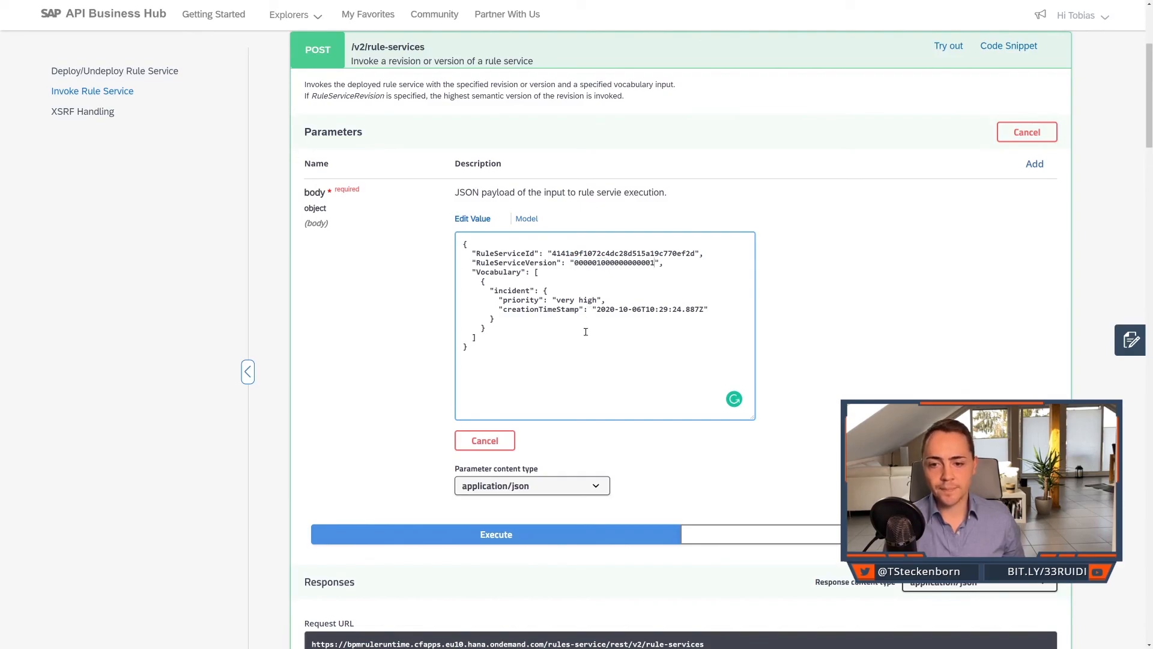
{"action": "left_click", "coordinate": [525, 539]}
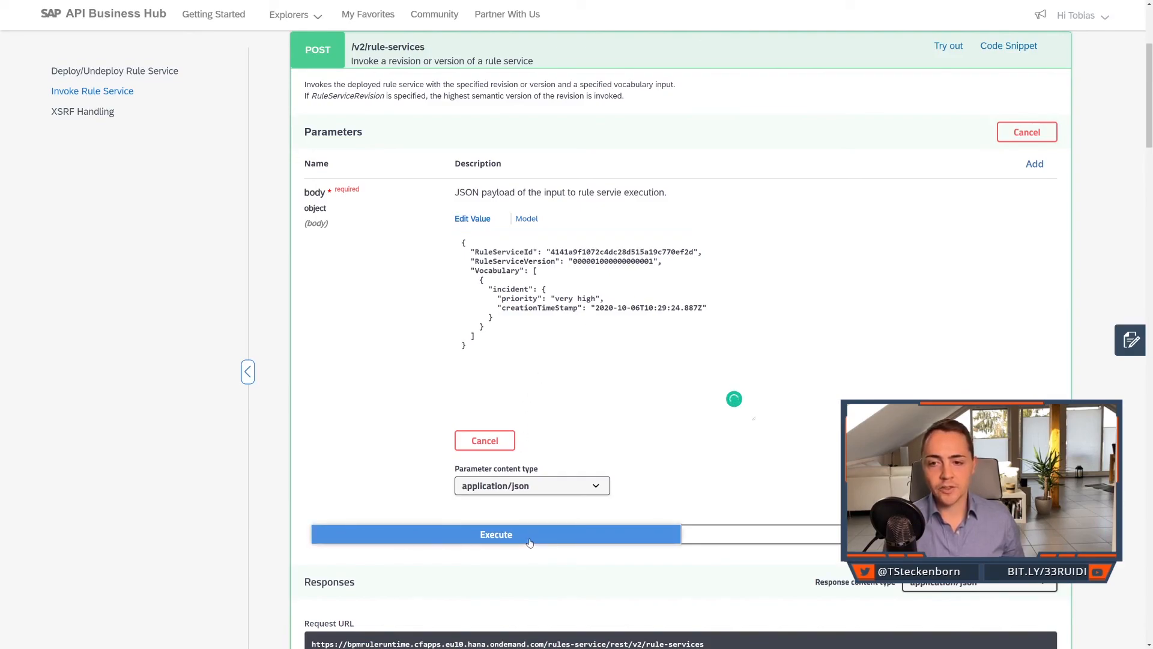
{"action": "scroll", "coordinate": [558, 541], "scroll_direction": "down", "scroll_amount": 4}
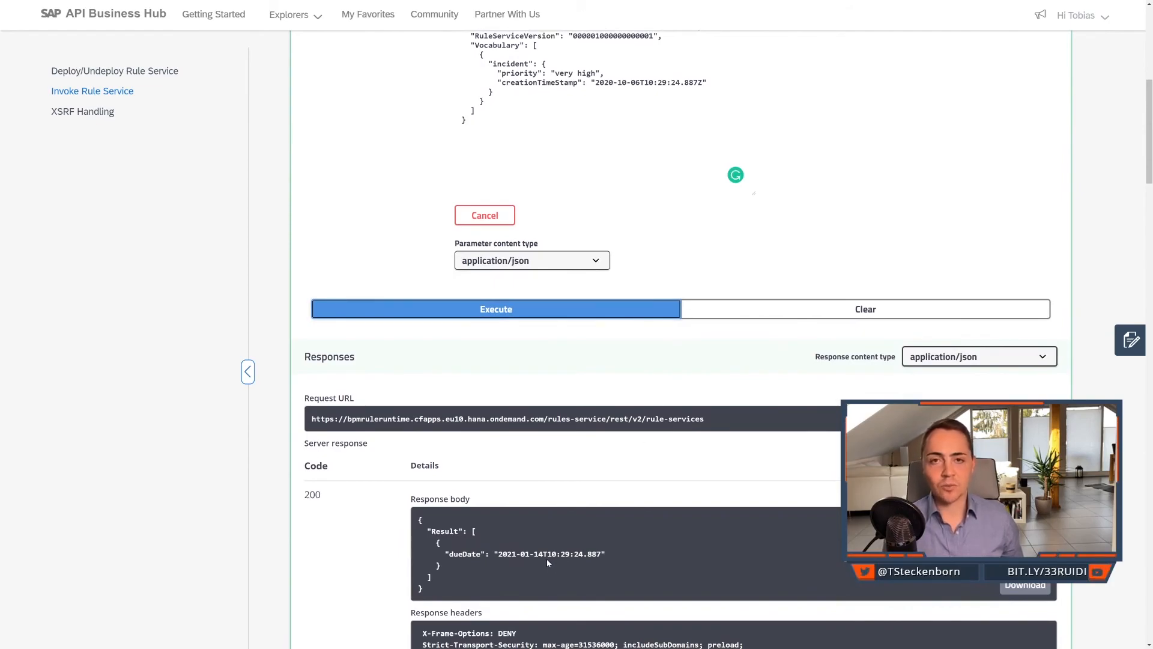
{"action": "scroll", "coordinate": [654, 207], "scroll_direction": "up", "scroll_amount": 1}
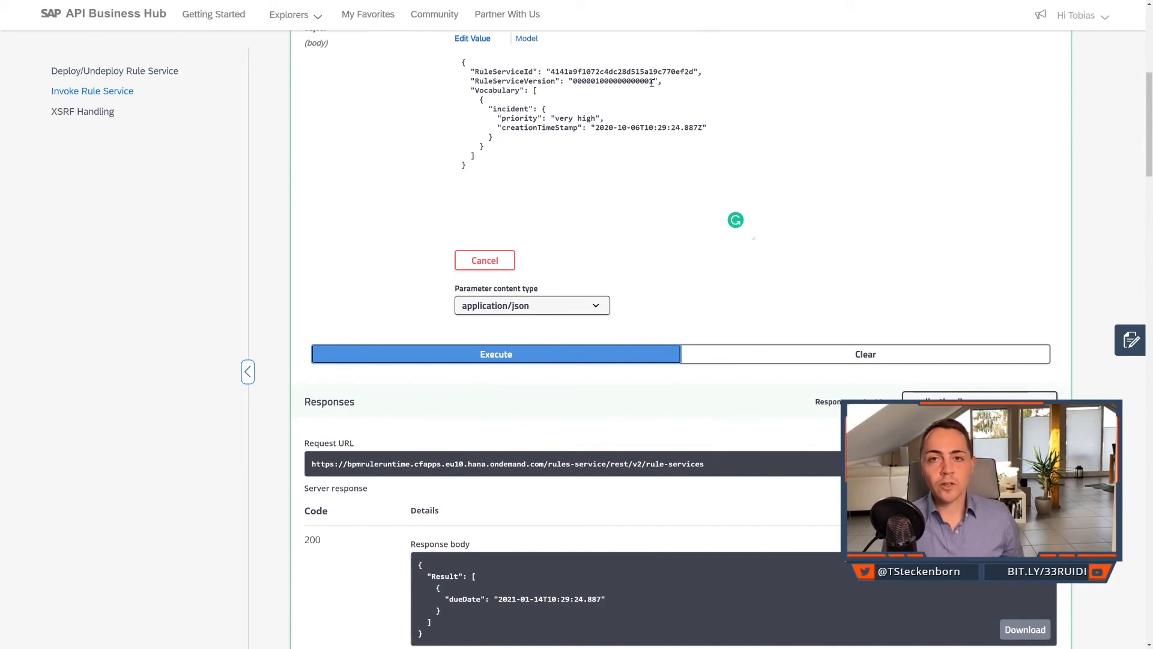
{"action": "left_click", "coordinate": [652, 83]}
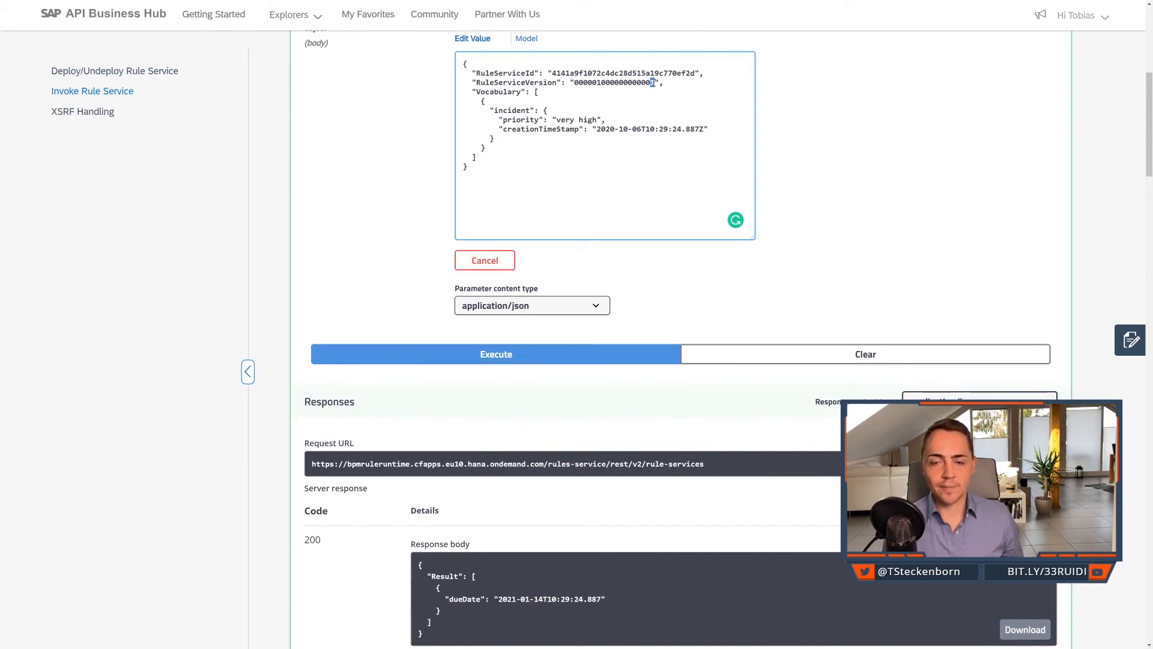
{"action": "left_click", "coordinate": [510, 358]}
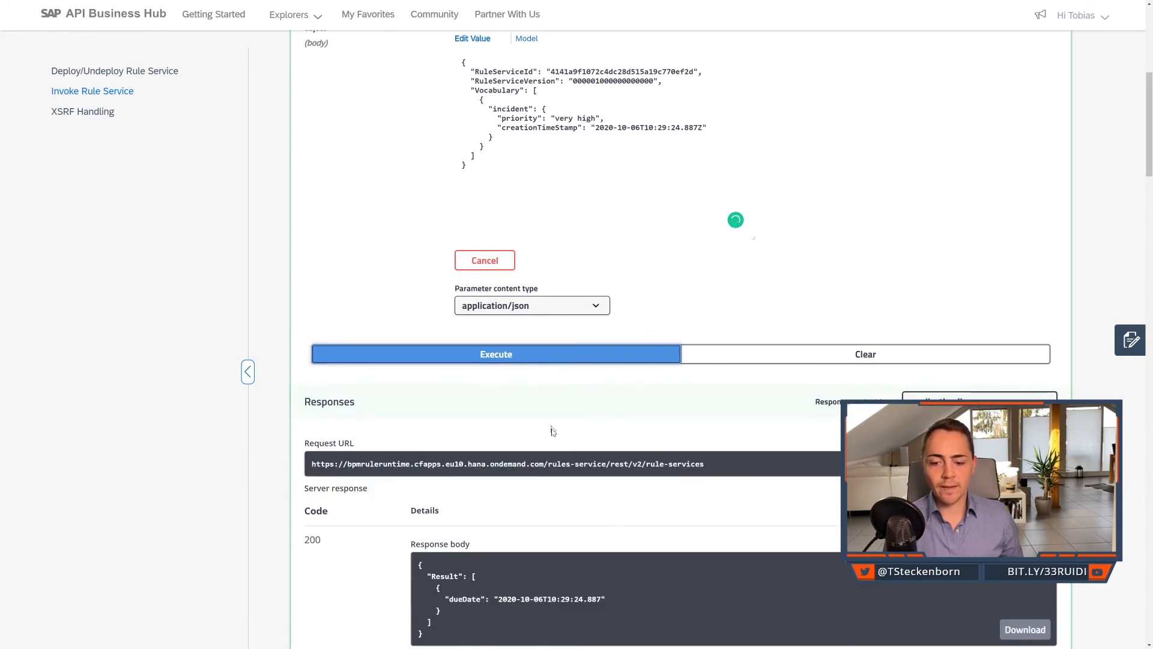
{"action": "scroll", "coordinate": [553, 480], "scroll_direction": "down", "scroll_amount": 1}
{"action": "left_click_drag", "start_coordinate": [558, 564], "coordinate": [539, 554]}
{"action": "left_click", "coordinate": [539, 554]}
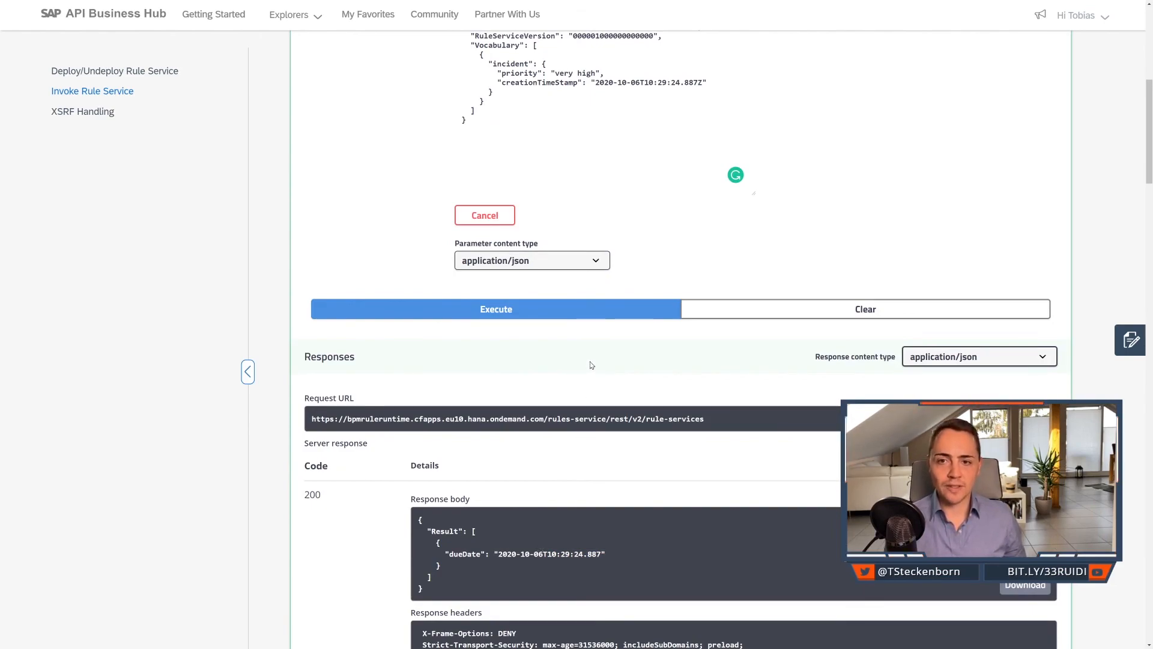
Switch to SAP Cloud Platform Business Rules, open the IncidentSLA version history from the project list, and select version 1.0.1.
{"action": "scroll", "coordinate": [598, 349], "scroll_direction": "up", "scroll_amount": 2}
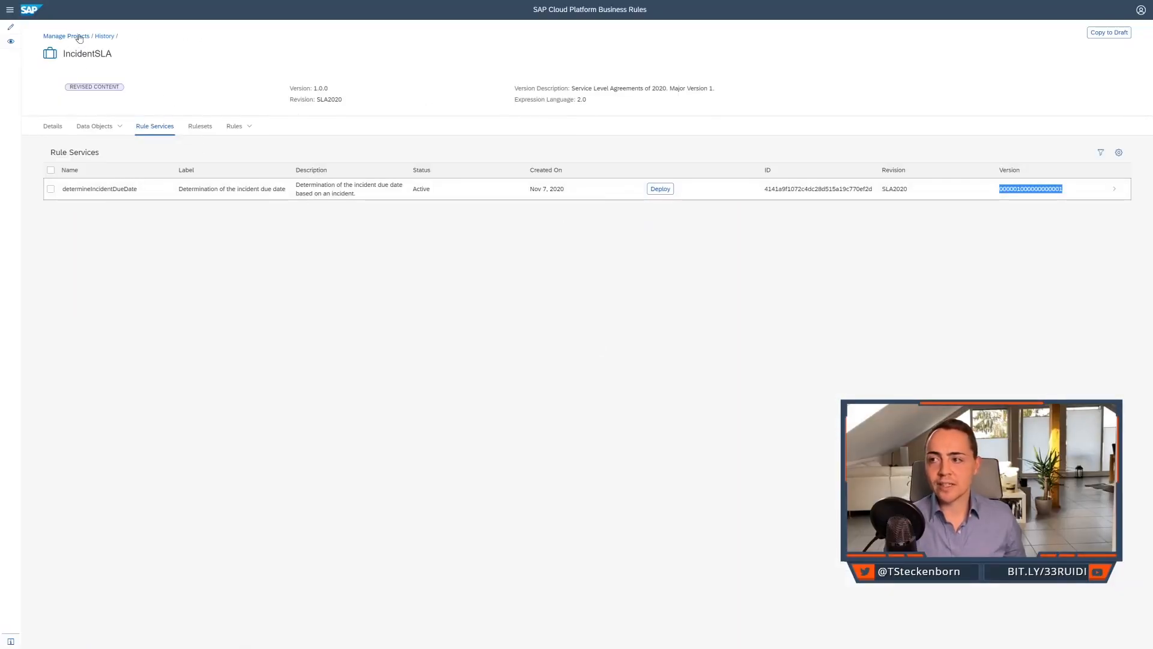
{"action": "left_click", "coordinate": [80, 38]}
{"action": "left_click", "coordinate": [61, 105]}
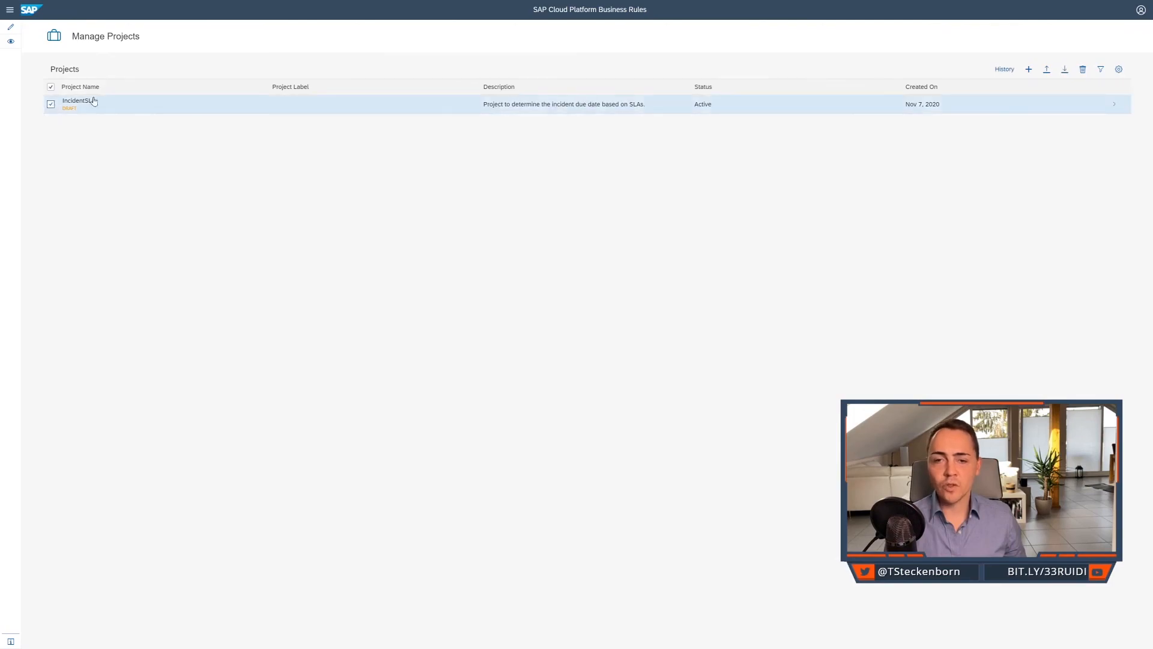
{"action": "left_click", "coordinate": [1003, 70]}
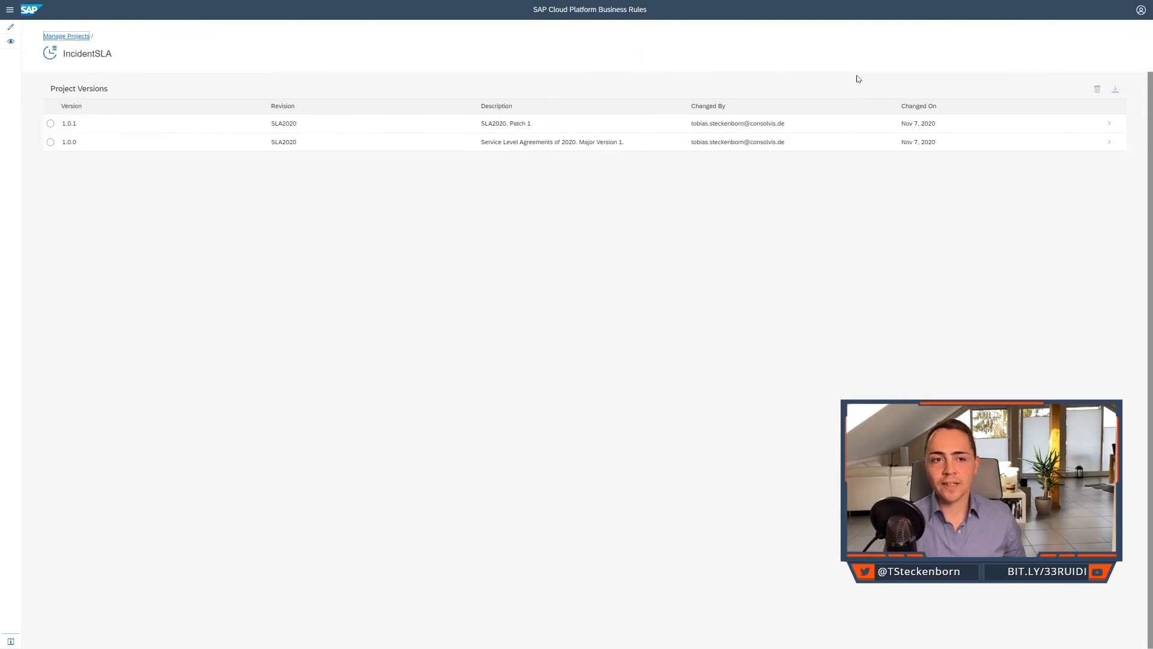
{"action": "left_click", "coordinate": [51, 127]}
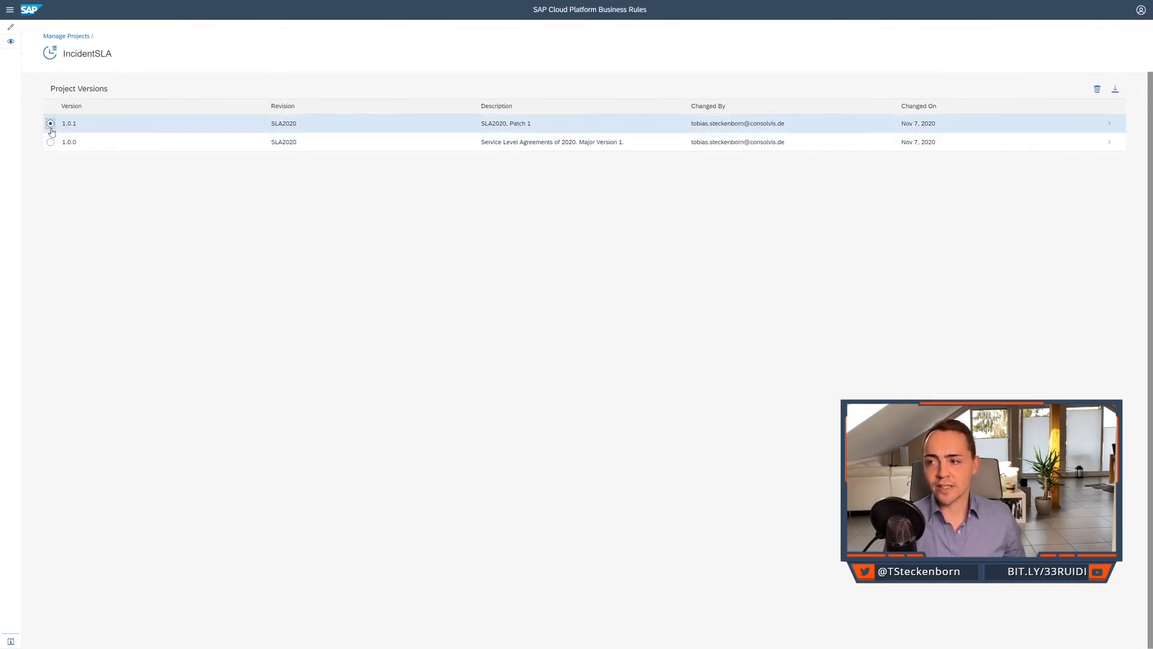